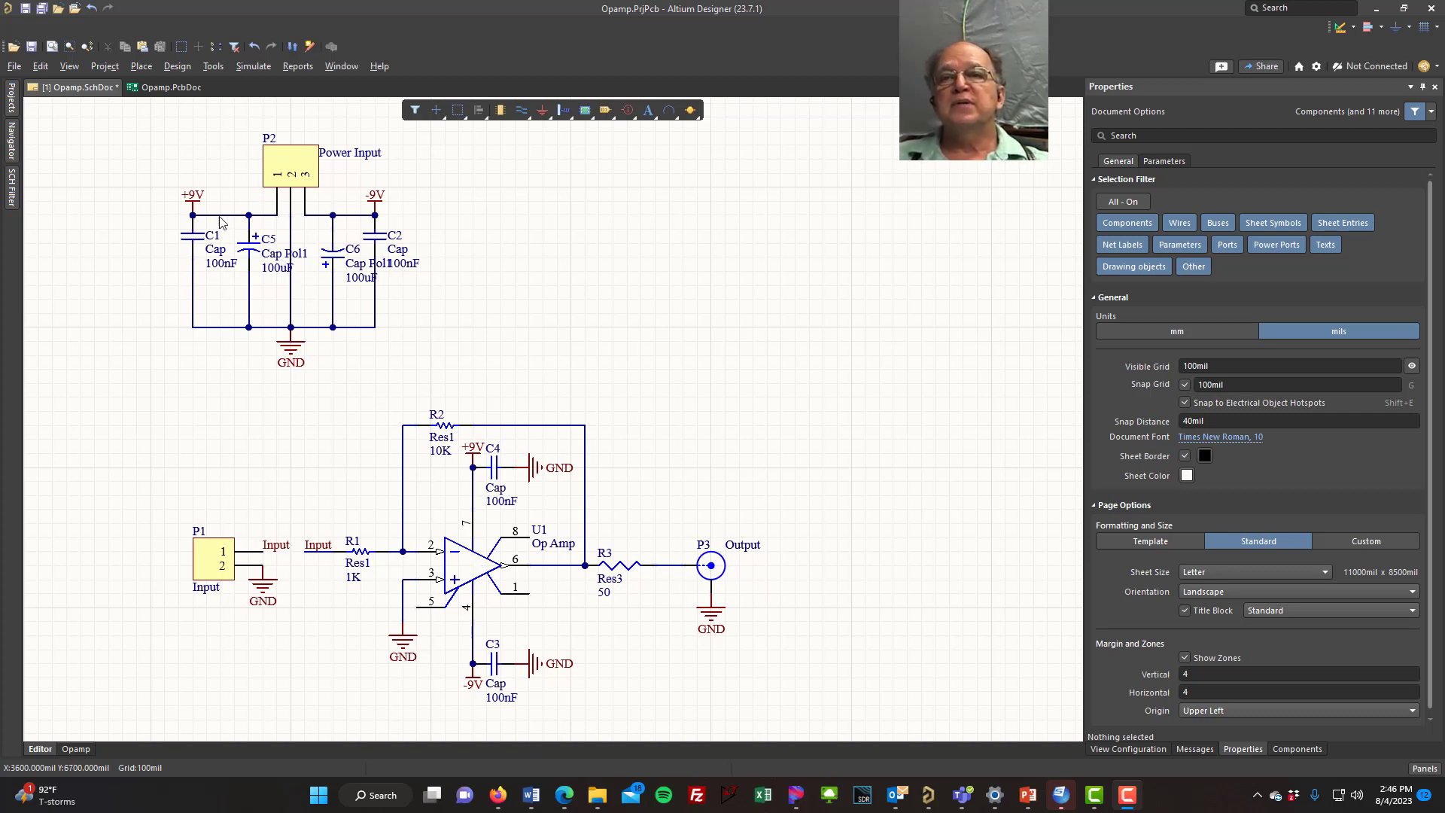
View the blank board in Opamp.PcbDoc, return to Opamp.SchDoc and save all open documents.
{"action": "left_click", "coordinate": [153, 89]}
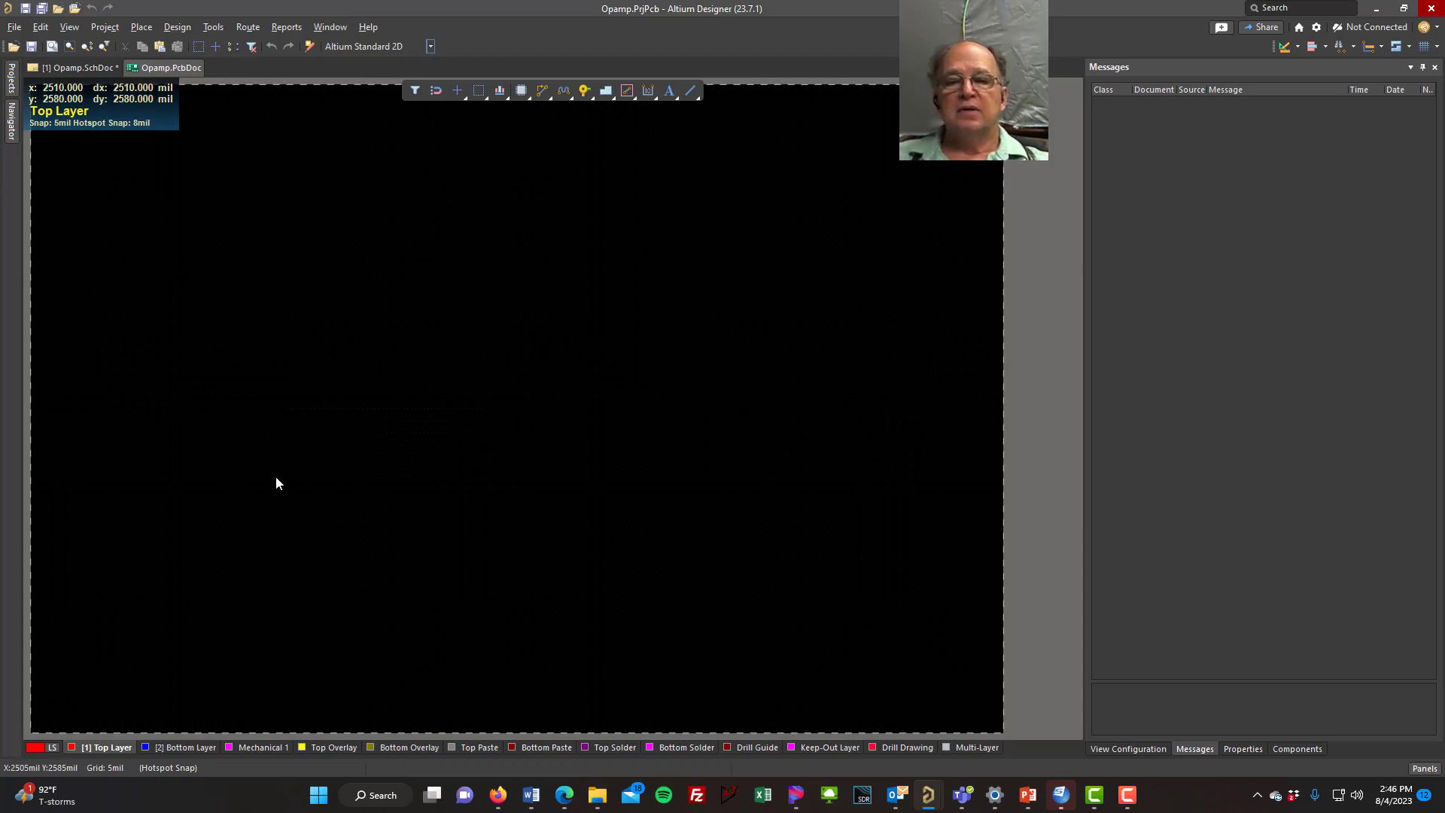
{"action": "mouse_move", "coordinate": [294, 497]}
{"action": "right_mouse_down"}
{"action": "mouse_move", "coordinate": [313, 458]}
{"action": "mouse_move", "coordinate": [576, 511]}
{"action": "mouse_move", "coordinate": [287, 678]}
{"action": "mouse_move", "coordinate": [278, 506]}
{"action": "mouse_move", "coordinate": [299, 477]}
{"action": "right_mouse_up"}
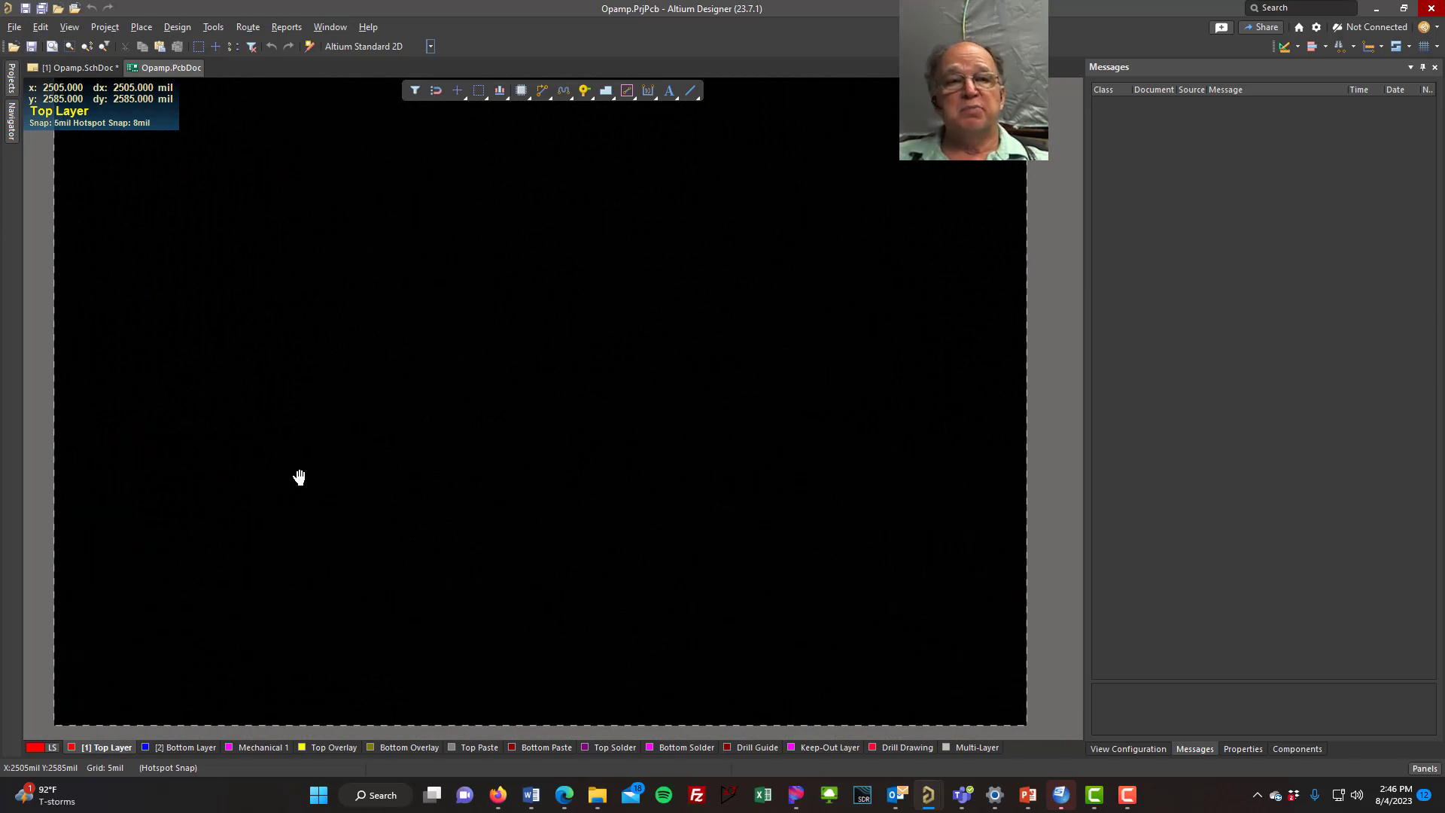
{"action": "left_click", "coordinate": [78, 67]}
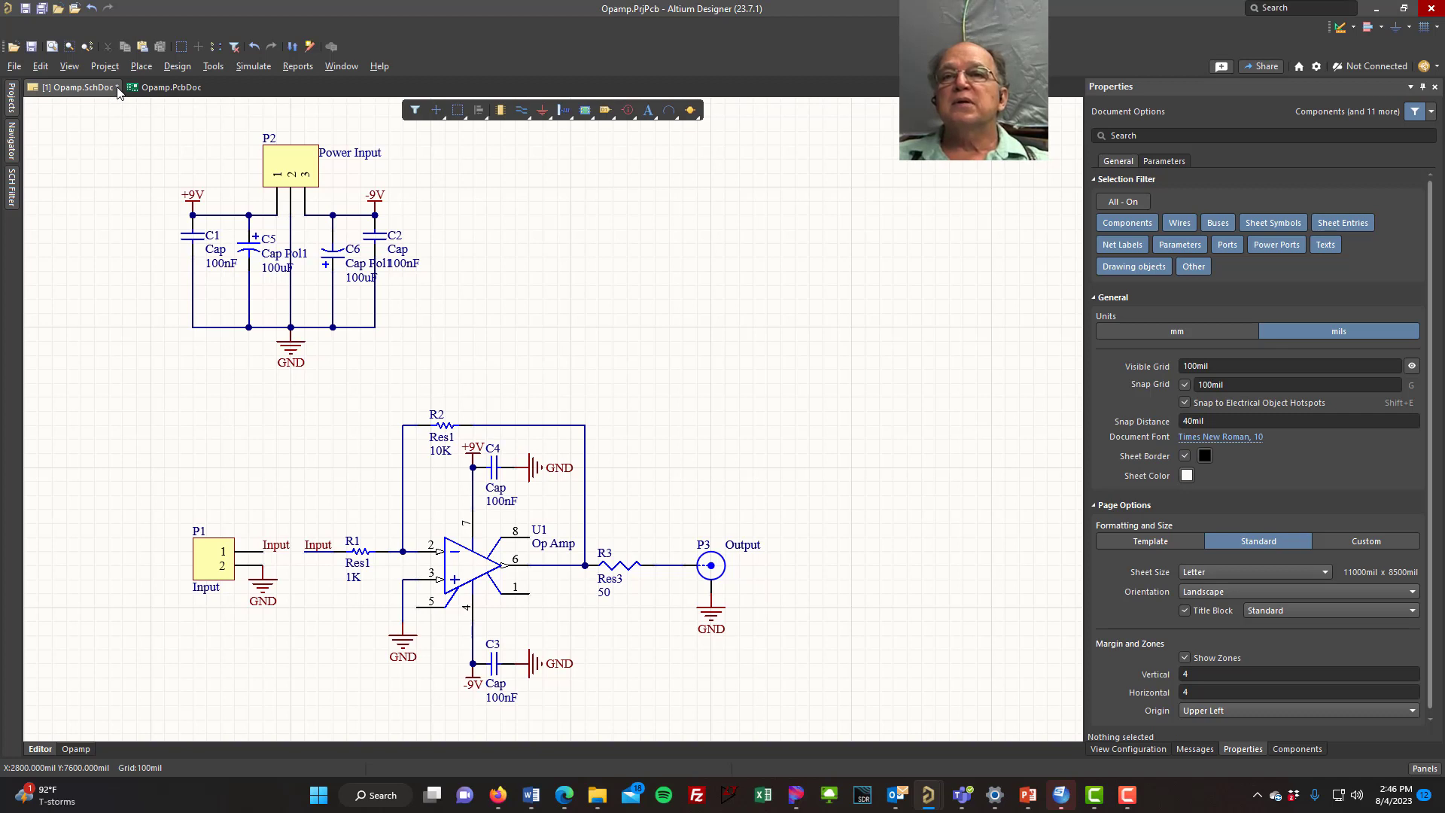
{"action": "left_click", "coordinate": [42, 10]}
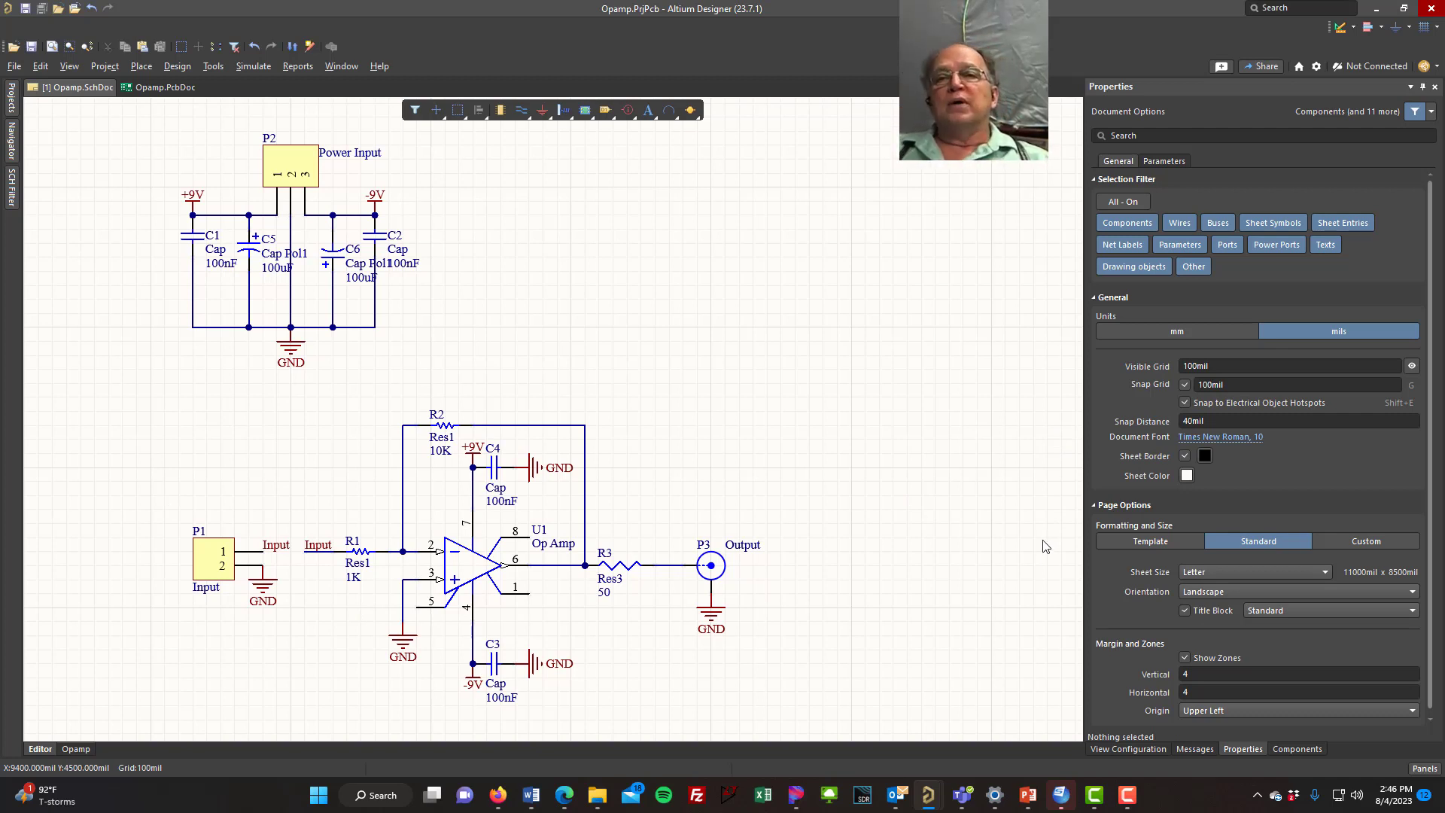
Update Opamp.PcbDoc from the schematic by validating and executing all changes in the engineering change order.
{"action": "left_click", "coordinate": [178, 67]}
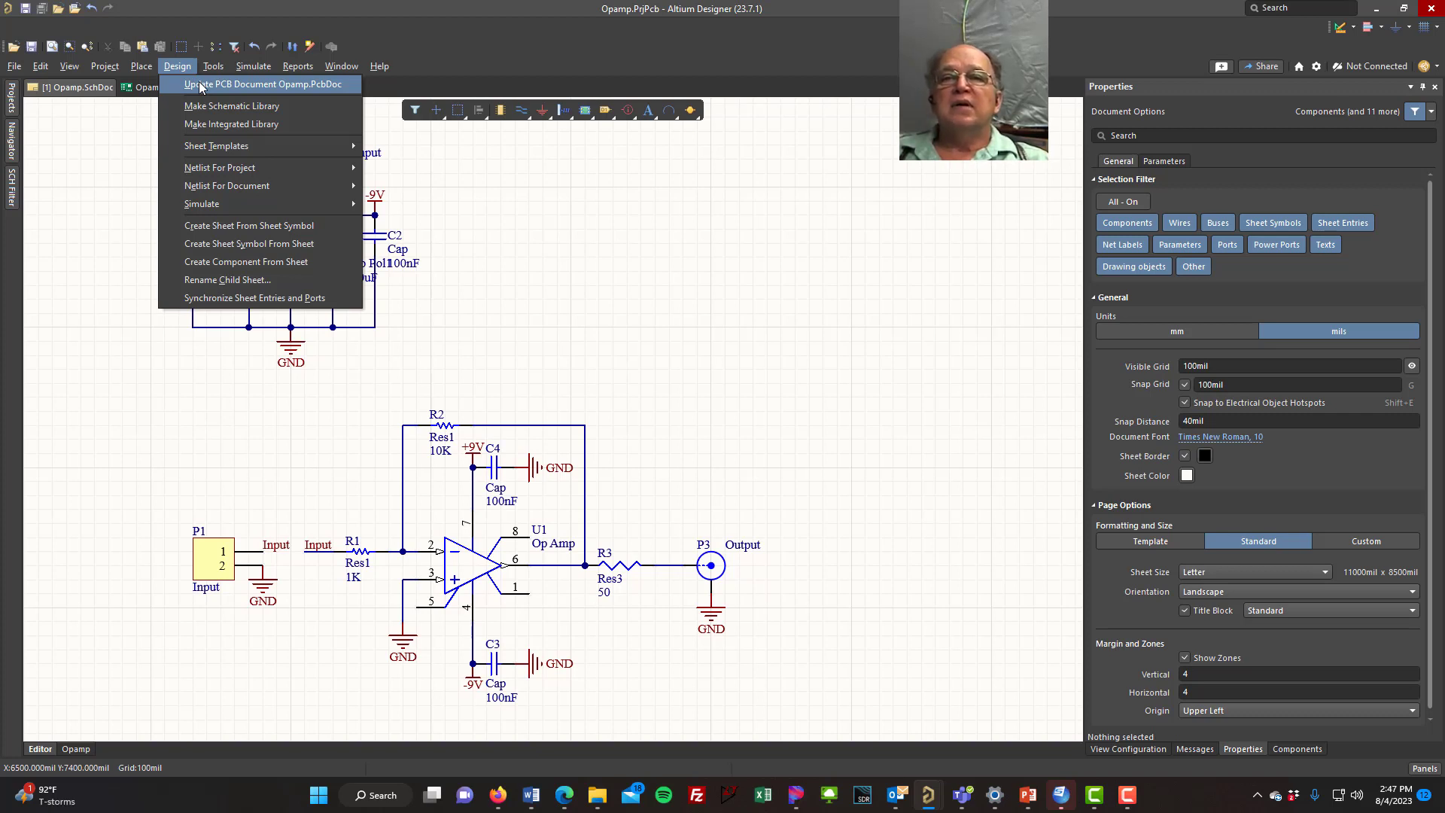
{"action": "left_click", "coordinate": [202, 86]}
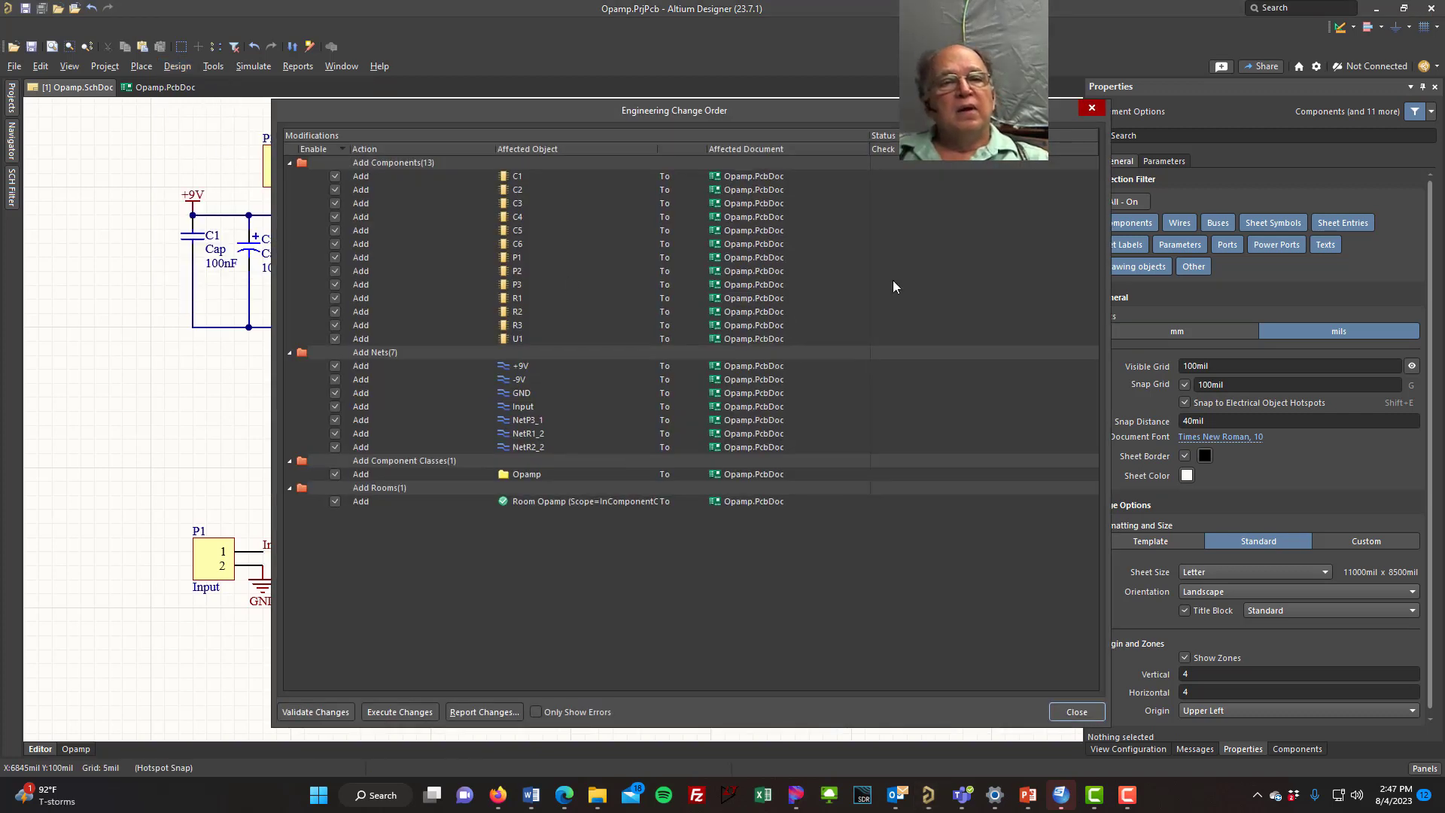
{"action": "left_click_drag", "start_coordinate": [654, 114], "coordinate": [626, 104]}
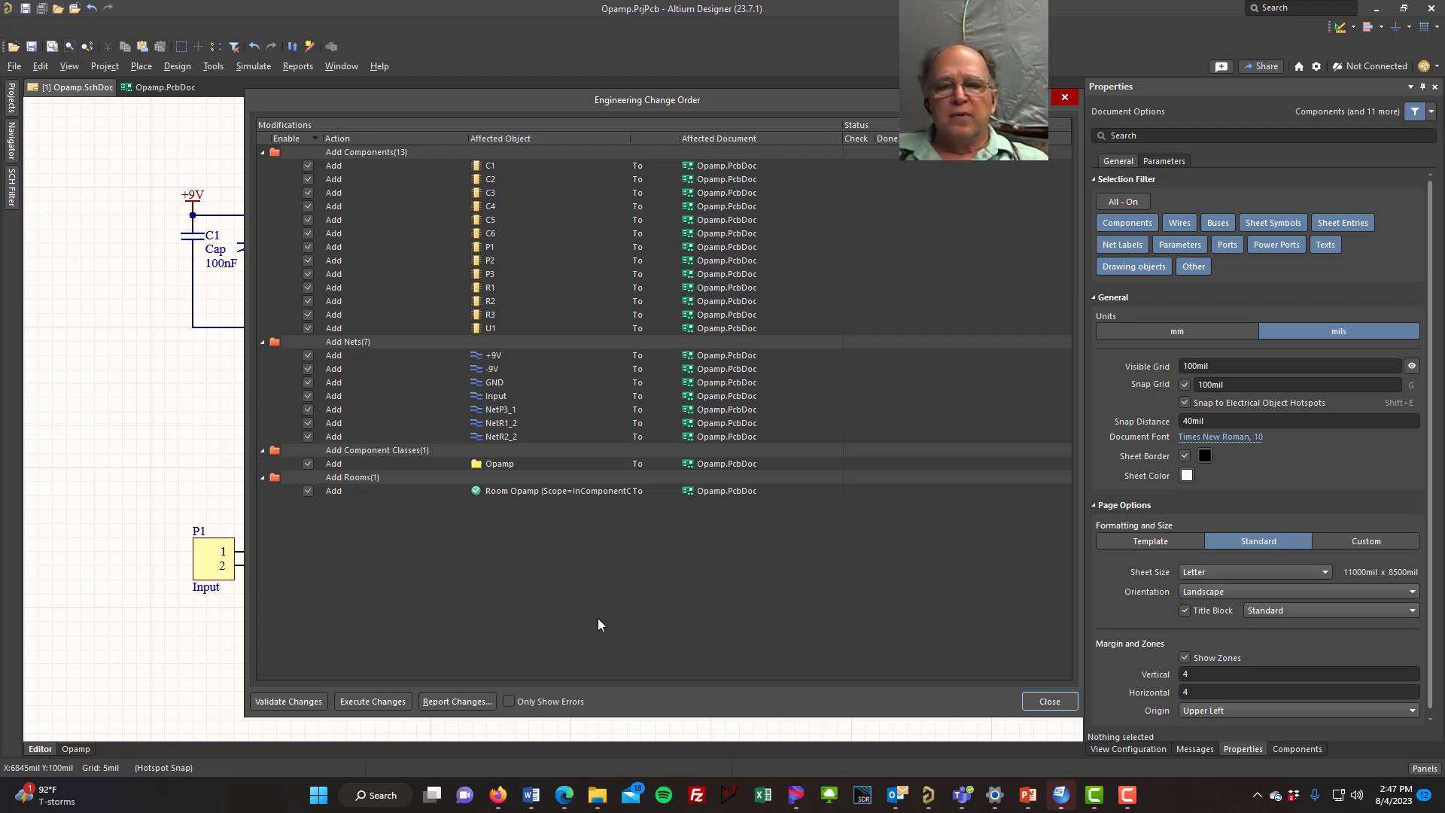
{"action": "left_click", "coordinate": [281, 703]}
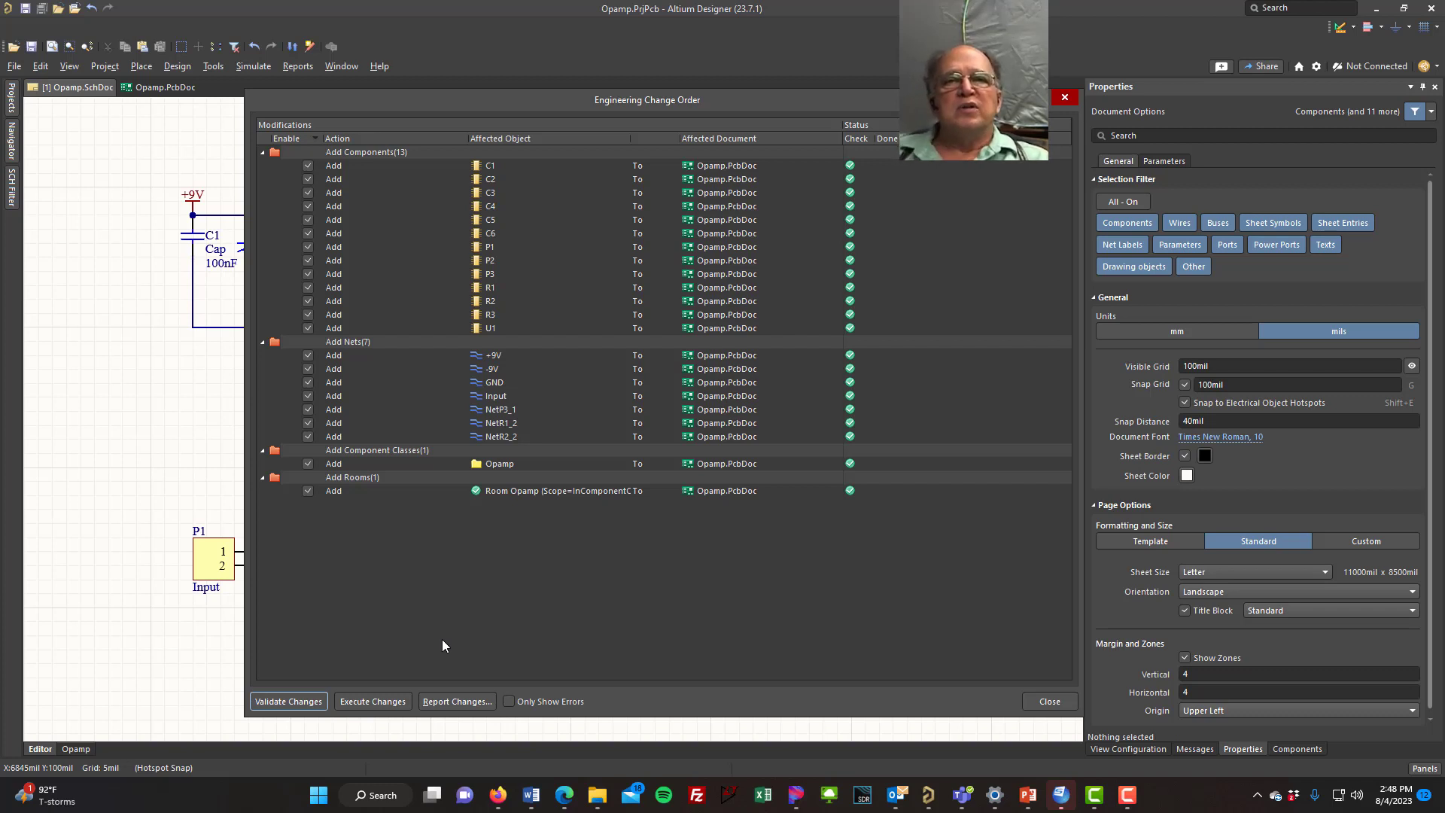
{"action": "left_click", "coordinate": [385, 702]}
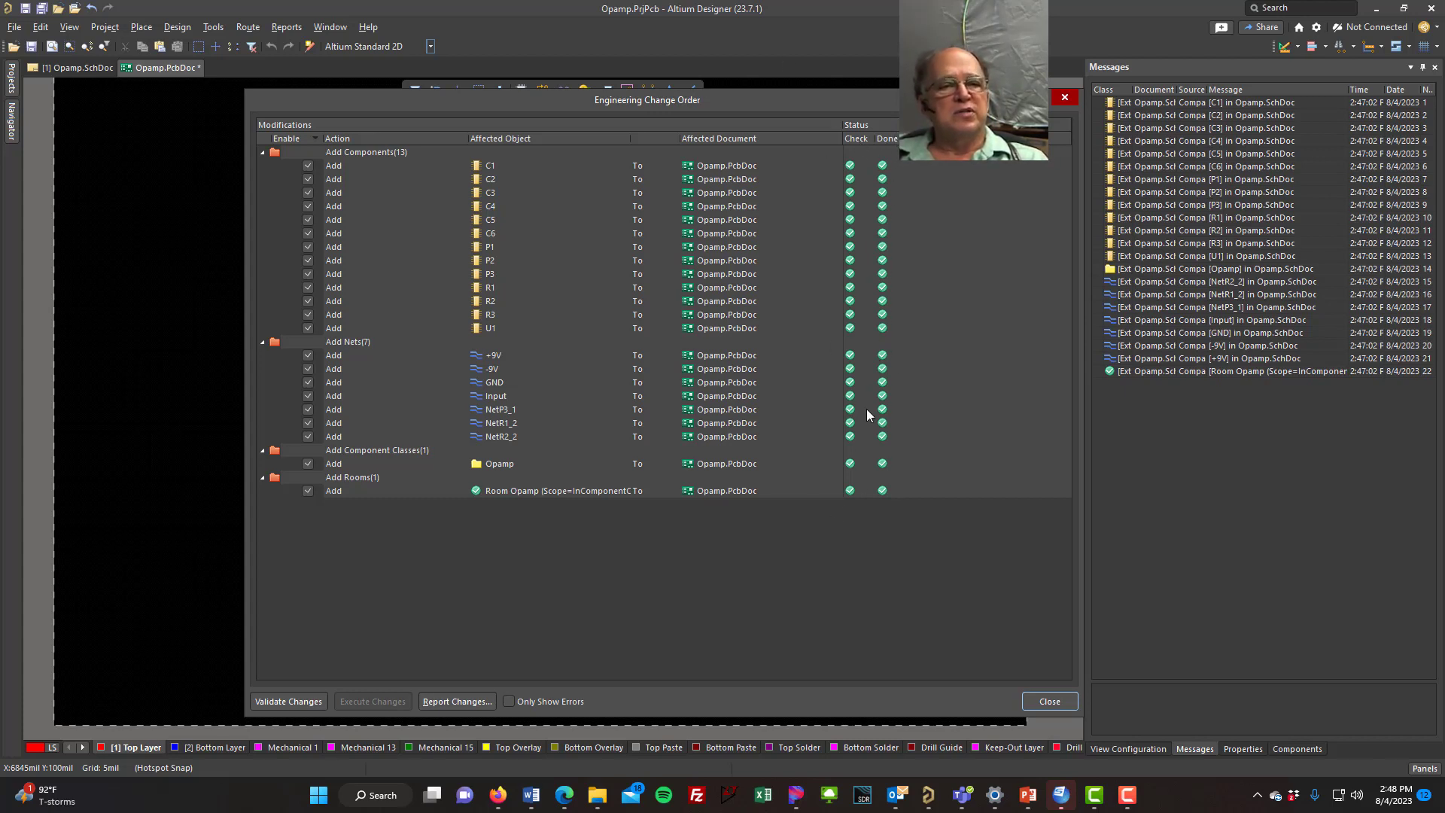
{"action": "left_click", "coordinate": [1064, 706]}
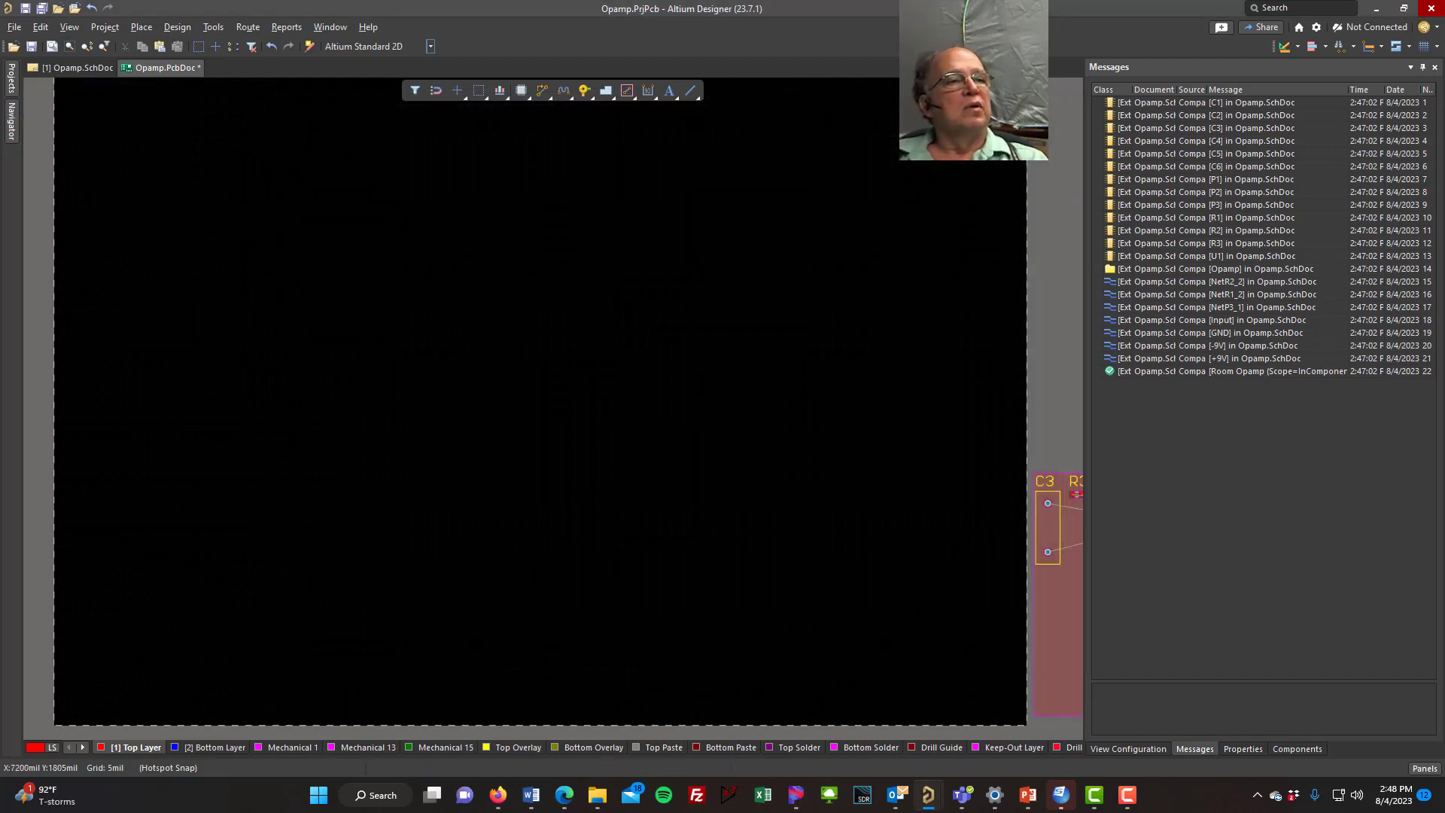
Auto-hide the message list and move the Opamp room with all its components onto the board area.
{"action": "left_click", "coordinate": [1422, 68]}
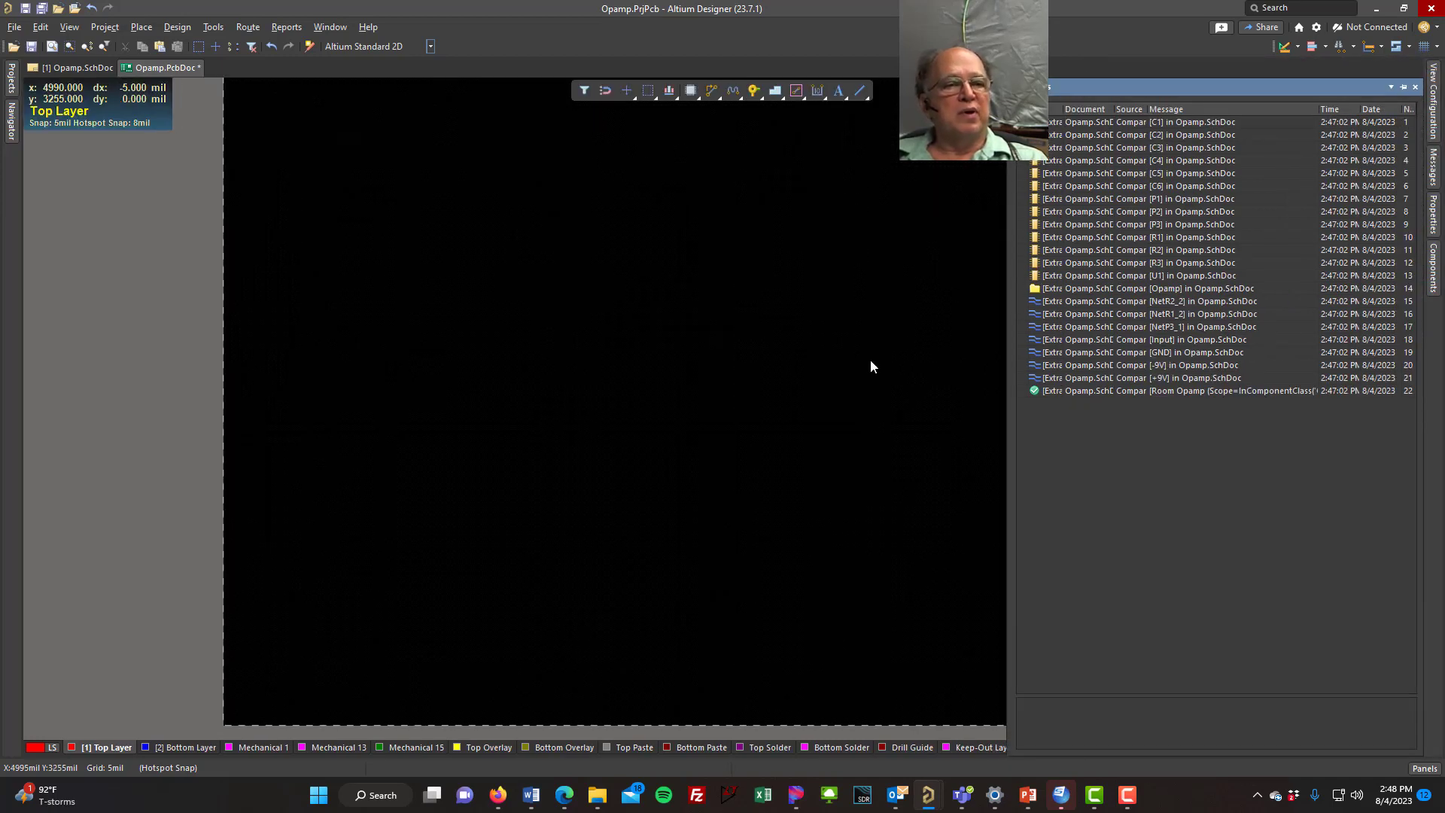
{"action": "right_click_drag", "start_coordinate": [870, 366], "coordinate": [490, 303]}
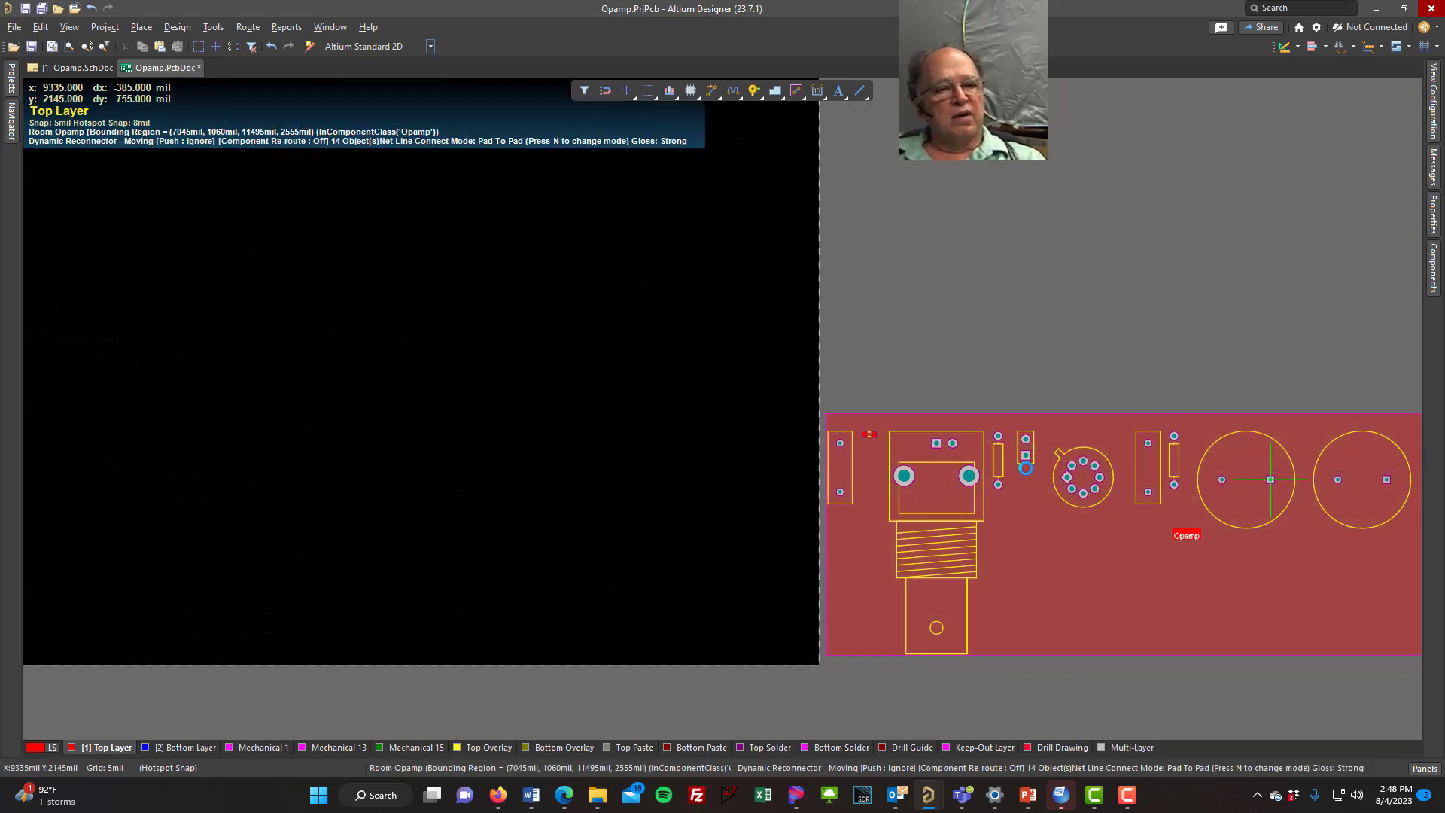
{"action": "left_click_drag", "start_coordinate": [1261, 530], "coordinate": [454, 457]}
{"action": "right_click_drag", "start_coordinate": [227, 625], "coordinate": [683, 606]}
{"action": "left_click_drag", "start_coordinate": [976, 477], "coordinate": [831, 467]}
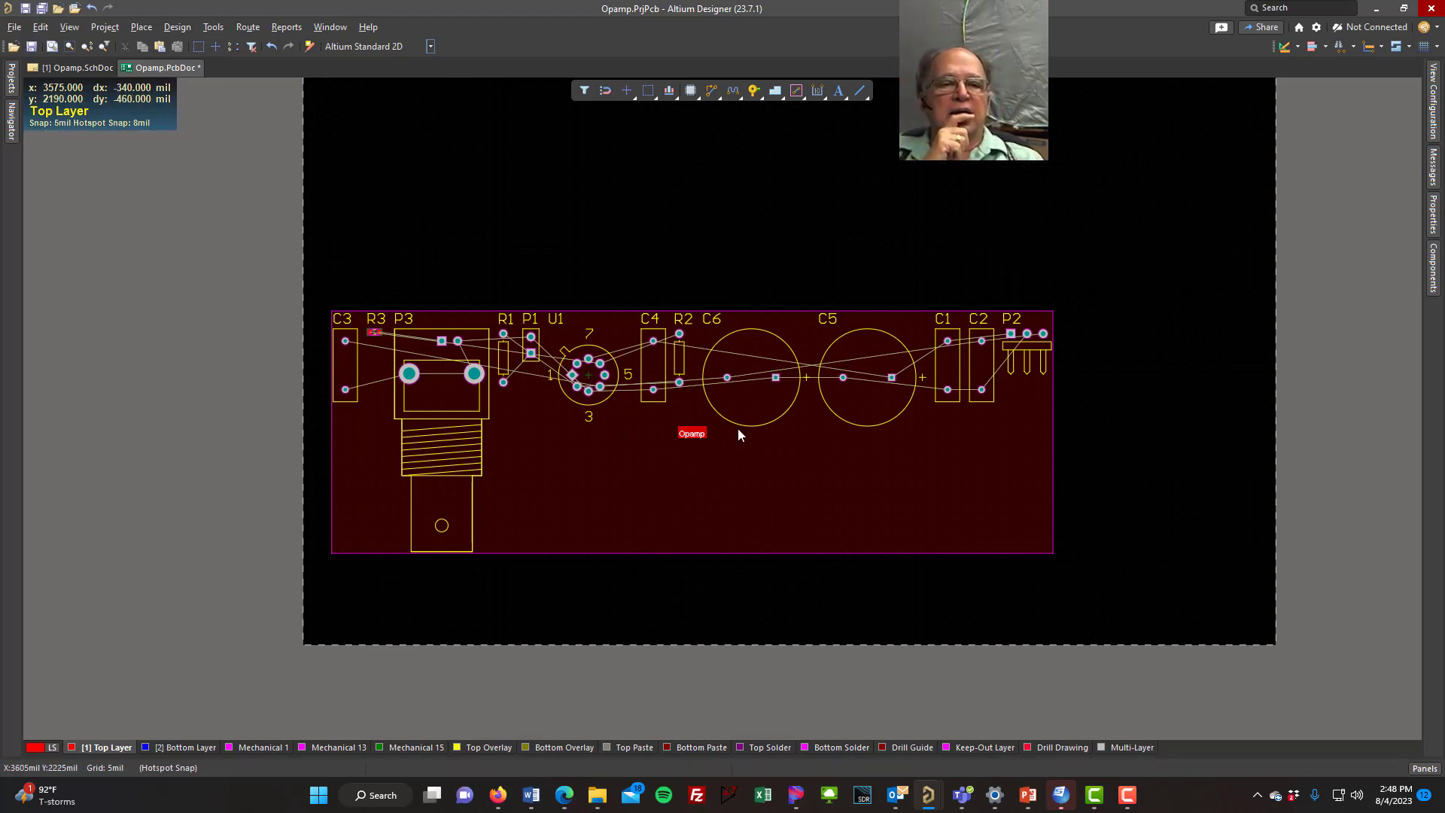
Move capacitor C6 out of the Opamp room and back inside, and shift the whole room lower on the board.
{"action": "left_click_drag", "start_coordinate": [756, 417], "coordinate": [775, 221]}
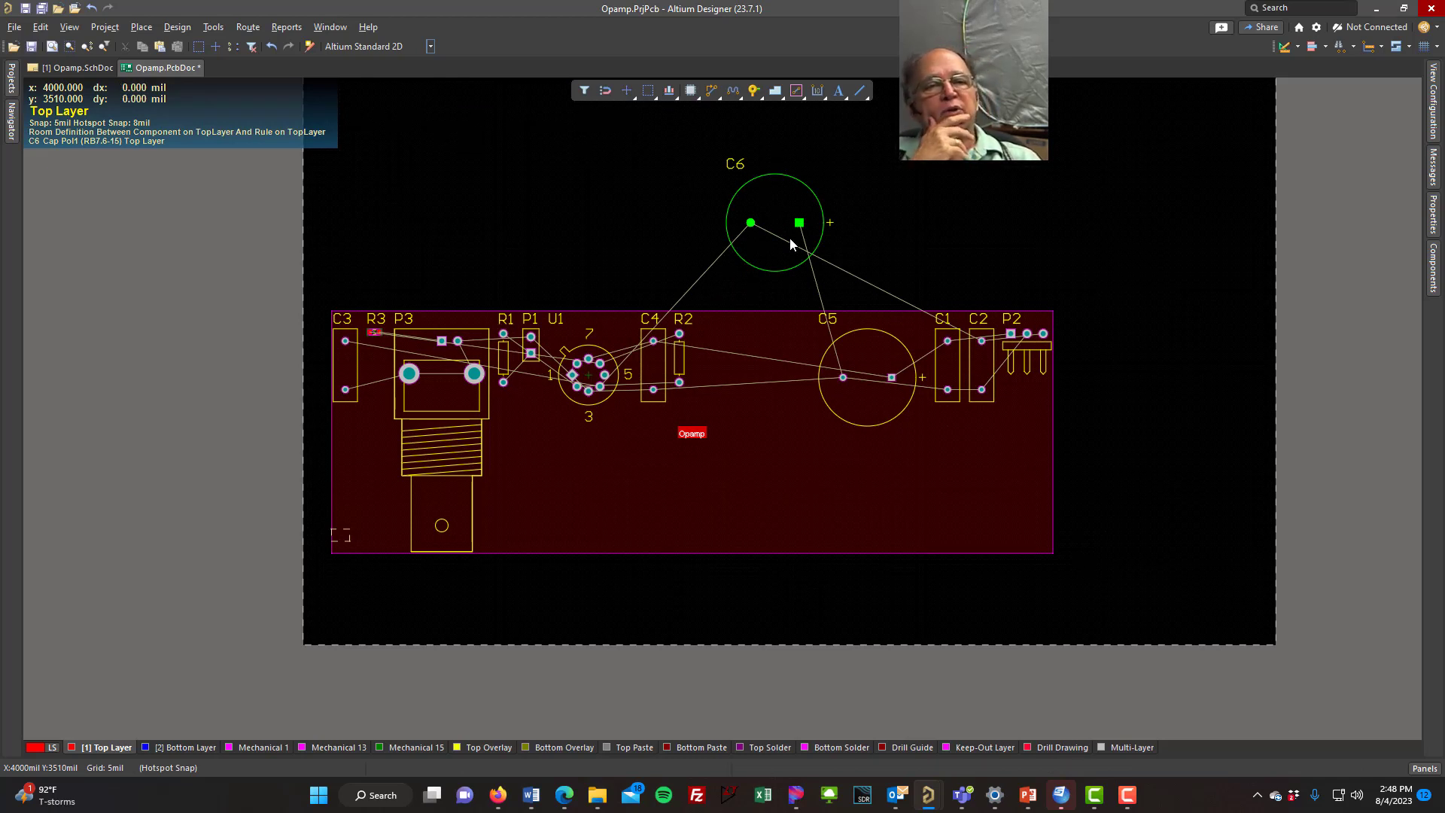
{"action": "left_click_drag", "start_coordinate": [789, 238], "coordinate": [757, 436]}
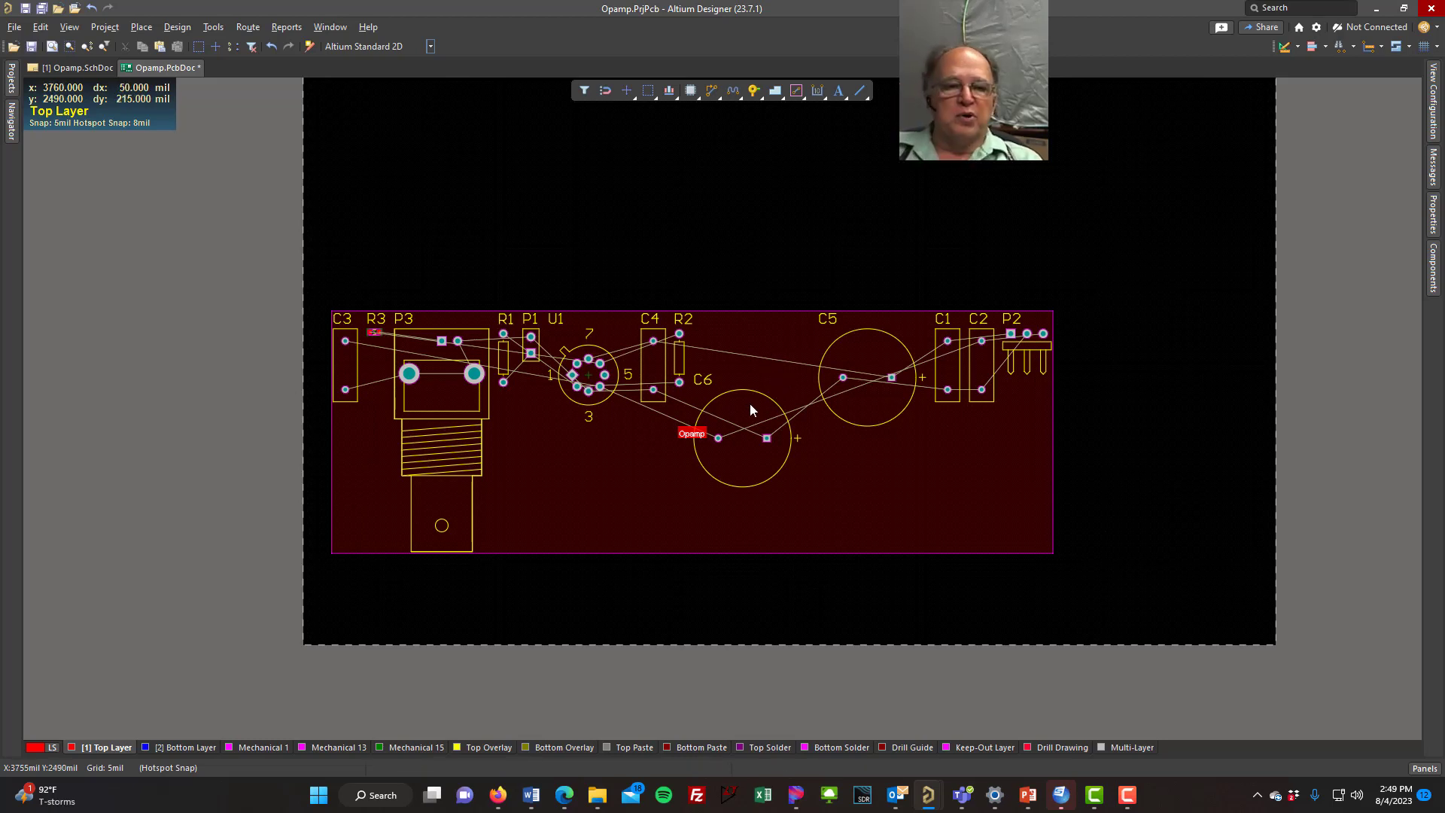
{"action": "left_click_drag", "start_coordinate": [589, 390], "coordinate": [598, 450]}
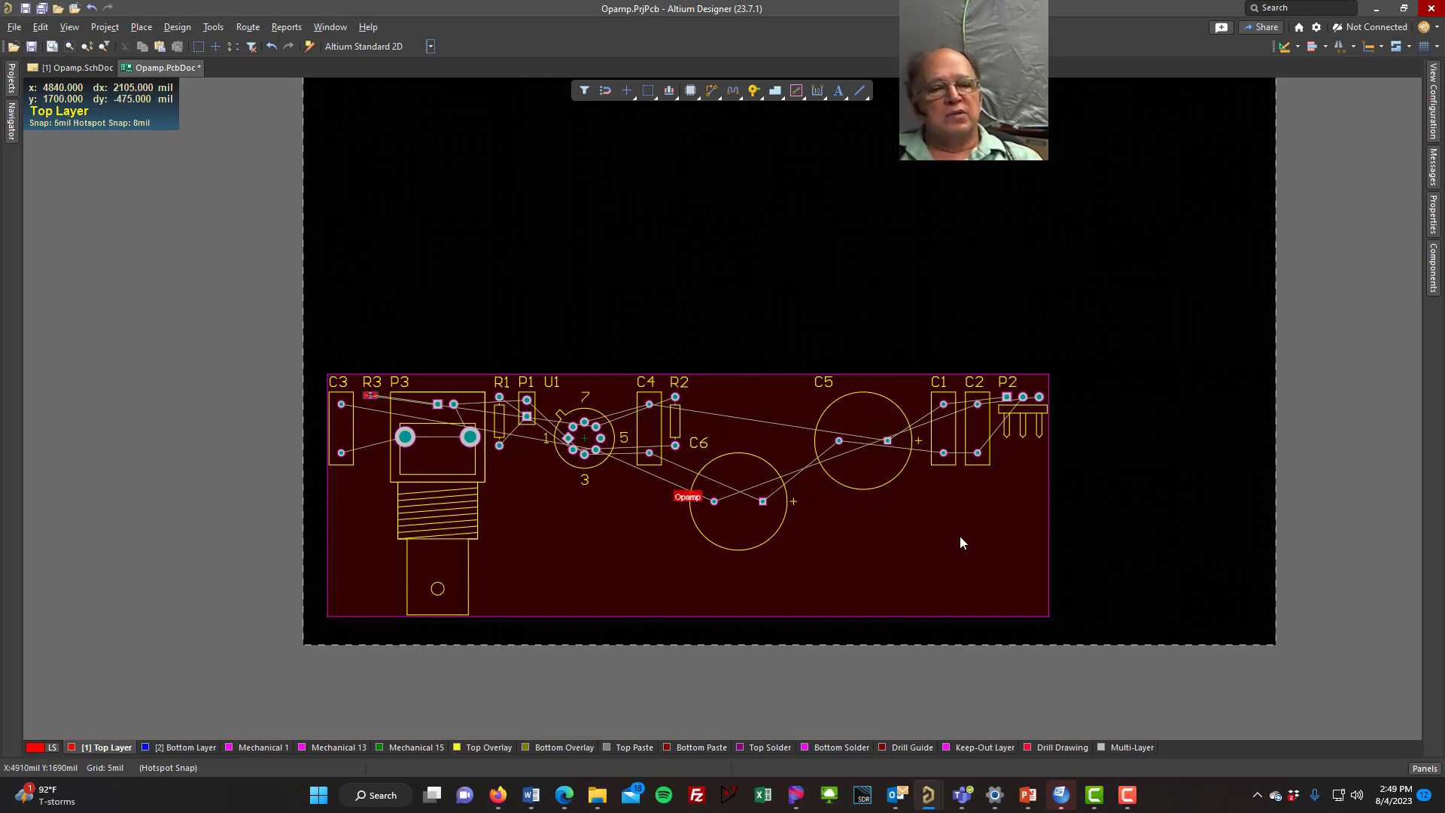
Delete the Opamp room from the board and move capacitor C6 above the row of other components.
{"action": "left_click", "coordinate": [887, 552]}
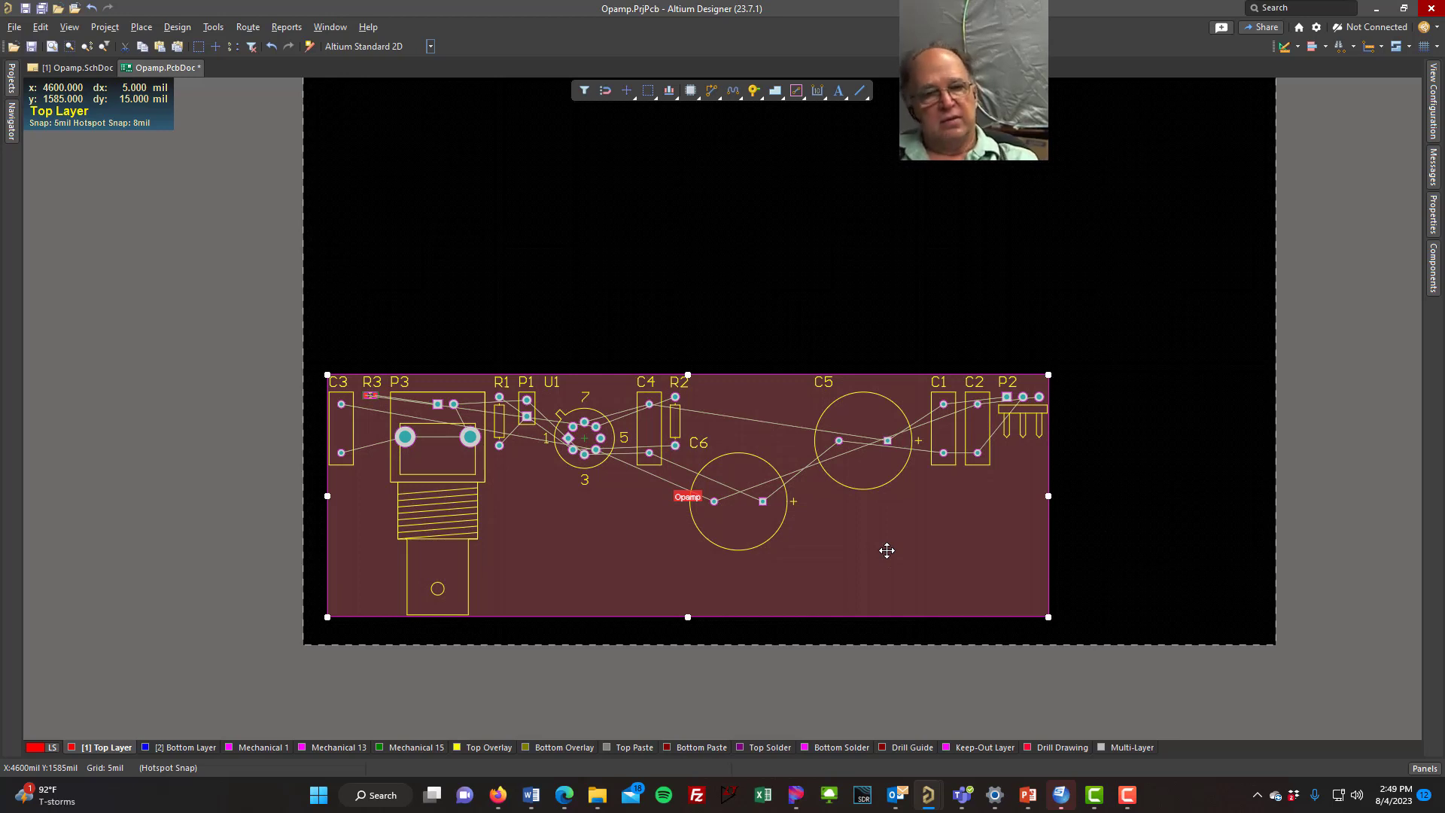
{"action": "key", "text": "Delete"}
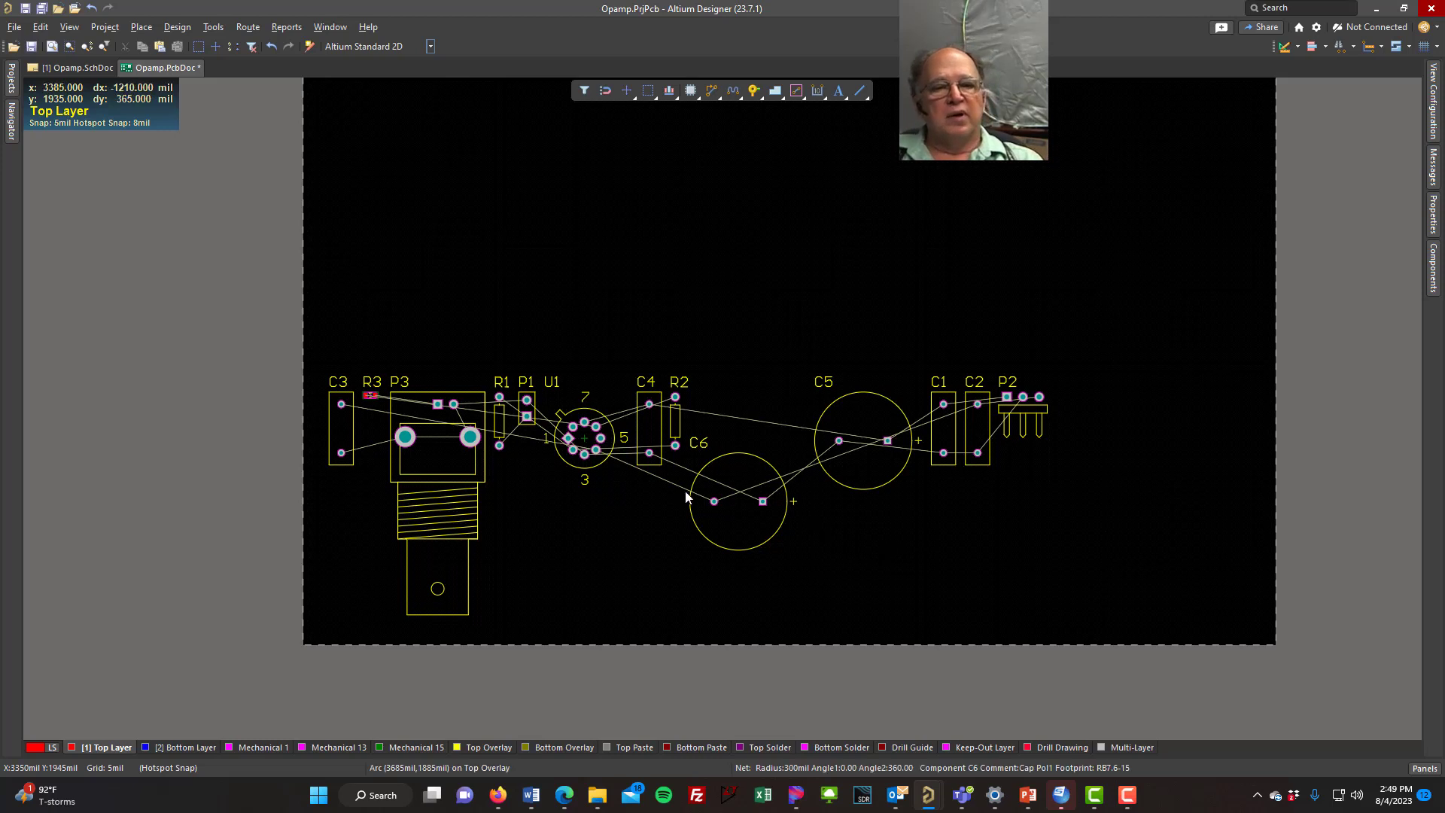
{"action": "left_click_drag", "start_coordinate": [714, 502], "coordinate": [754, 309]}
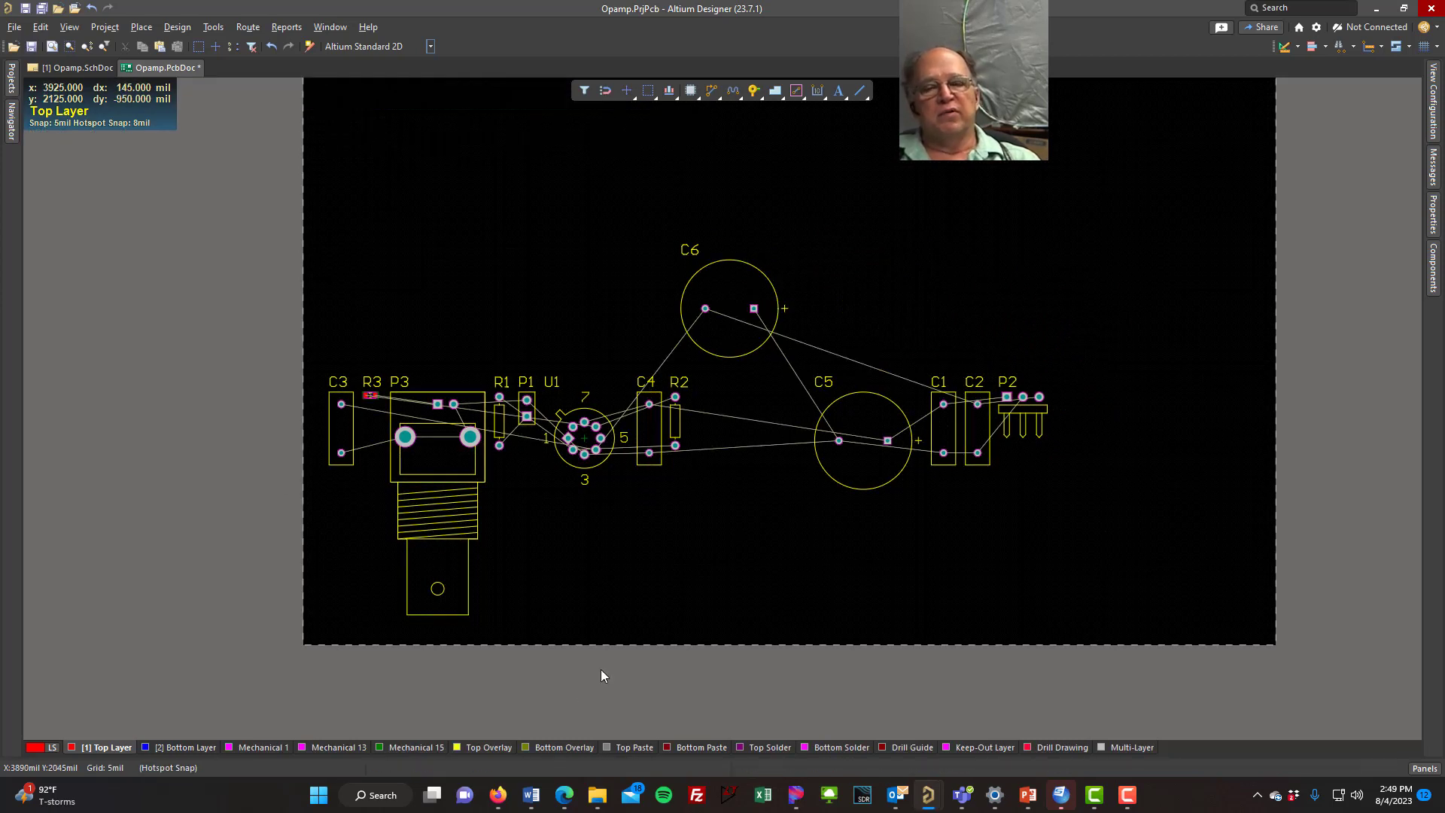
Delete all components from the board and save all open documents.
{"action": "left_click_drag", "start_coordinate": [1181, 193], "coordinate": [322, 634]}
{"action": "key", "text": "Delete"}
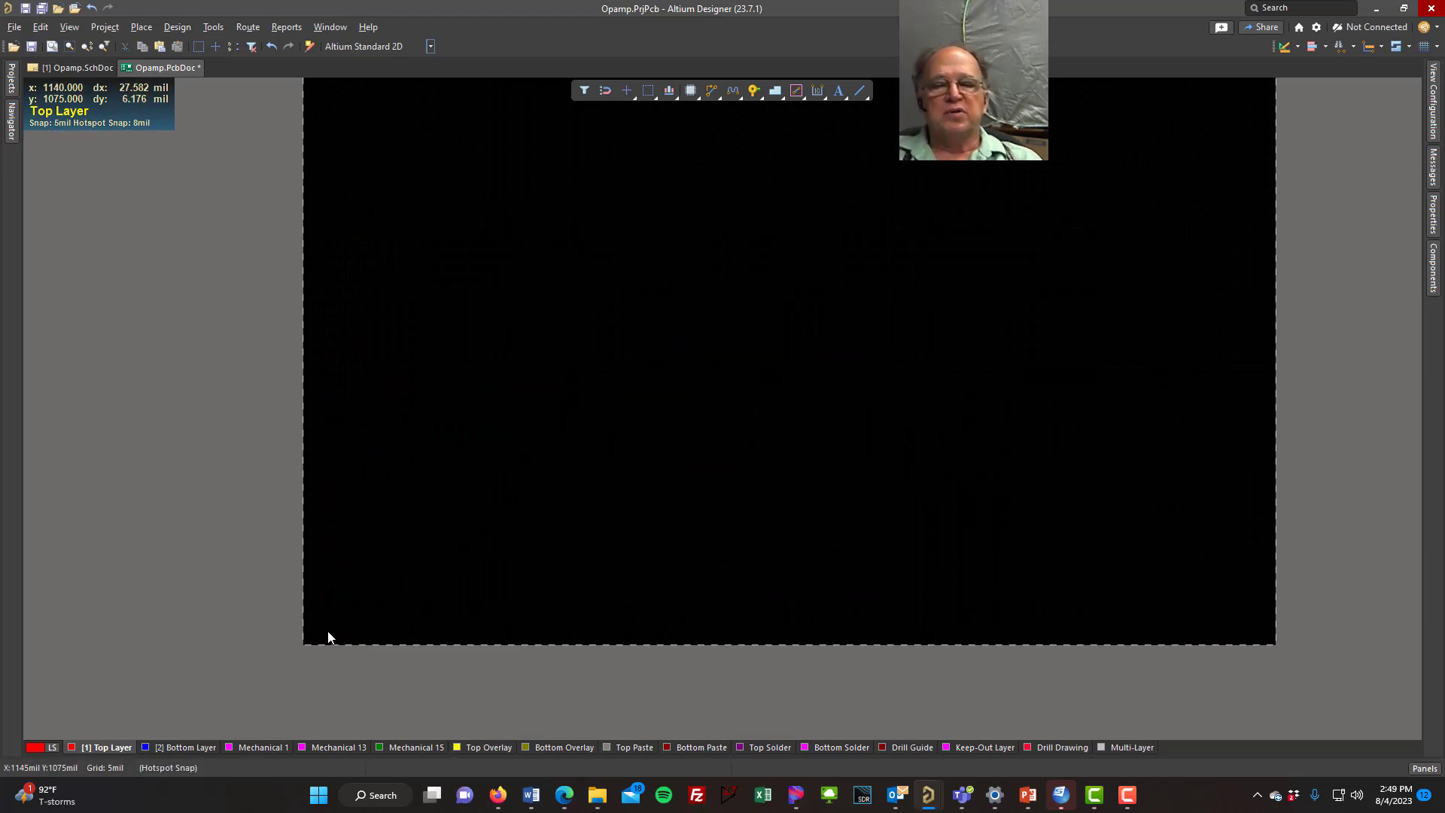
{"action": "left_click", "coordinate": [43, 12]}
Return to Opamp.SchDoc and add a new schematic sheet to the Opamp.PrjPcb project.
{"action": "left_click", "coordinate": [75, 67]}
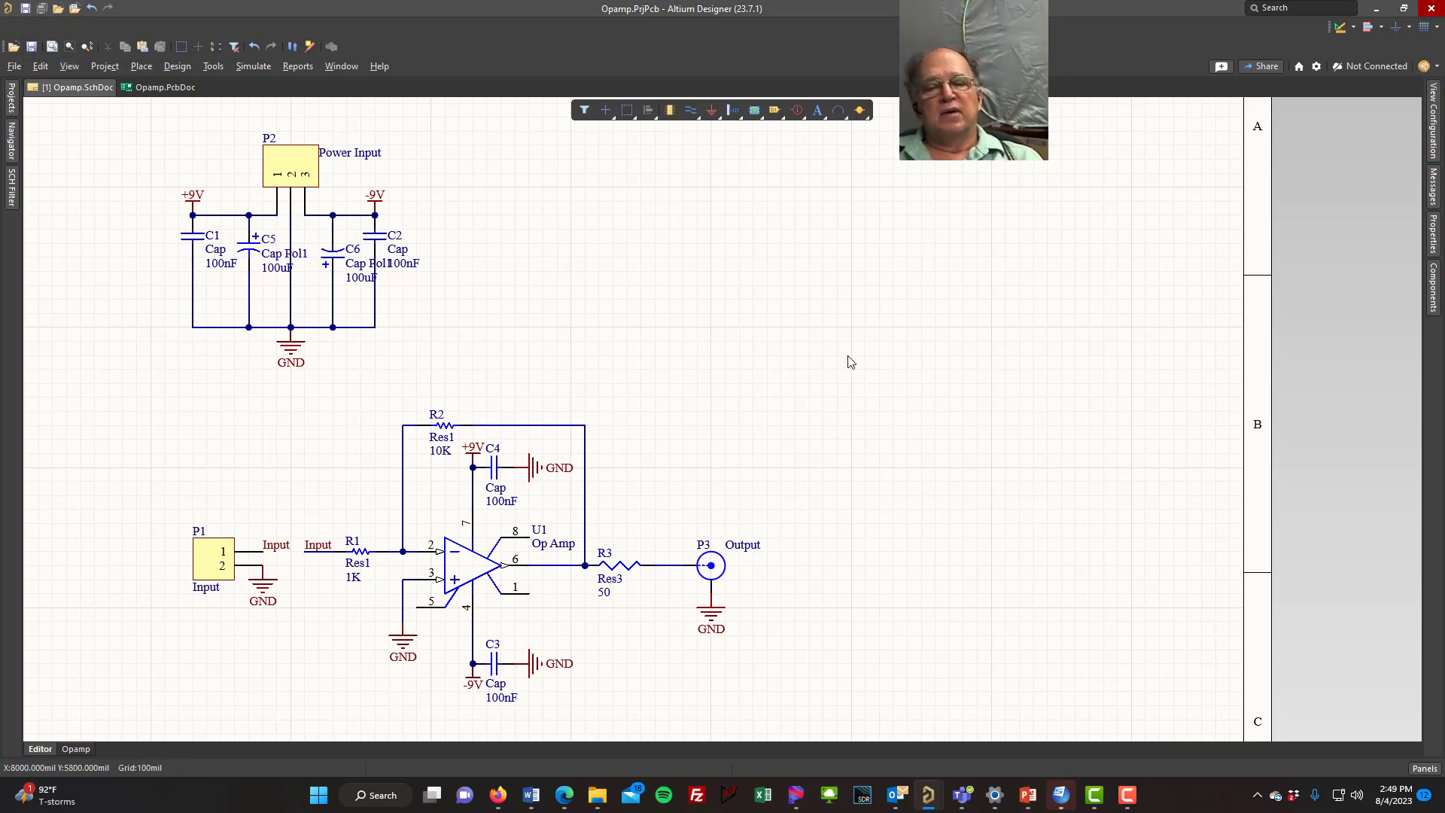
{"action": "right_click_drag", "start_coordinate": [592, 336], "coordinate": [795, 339]}
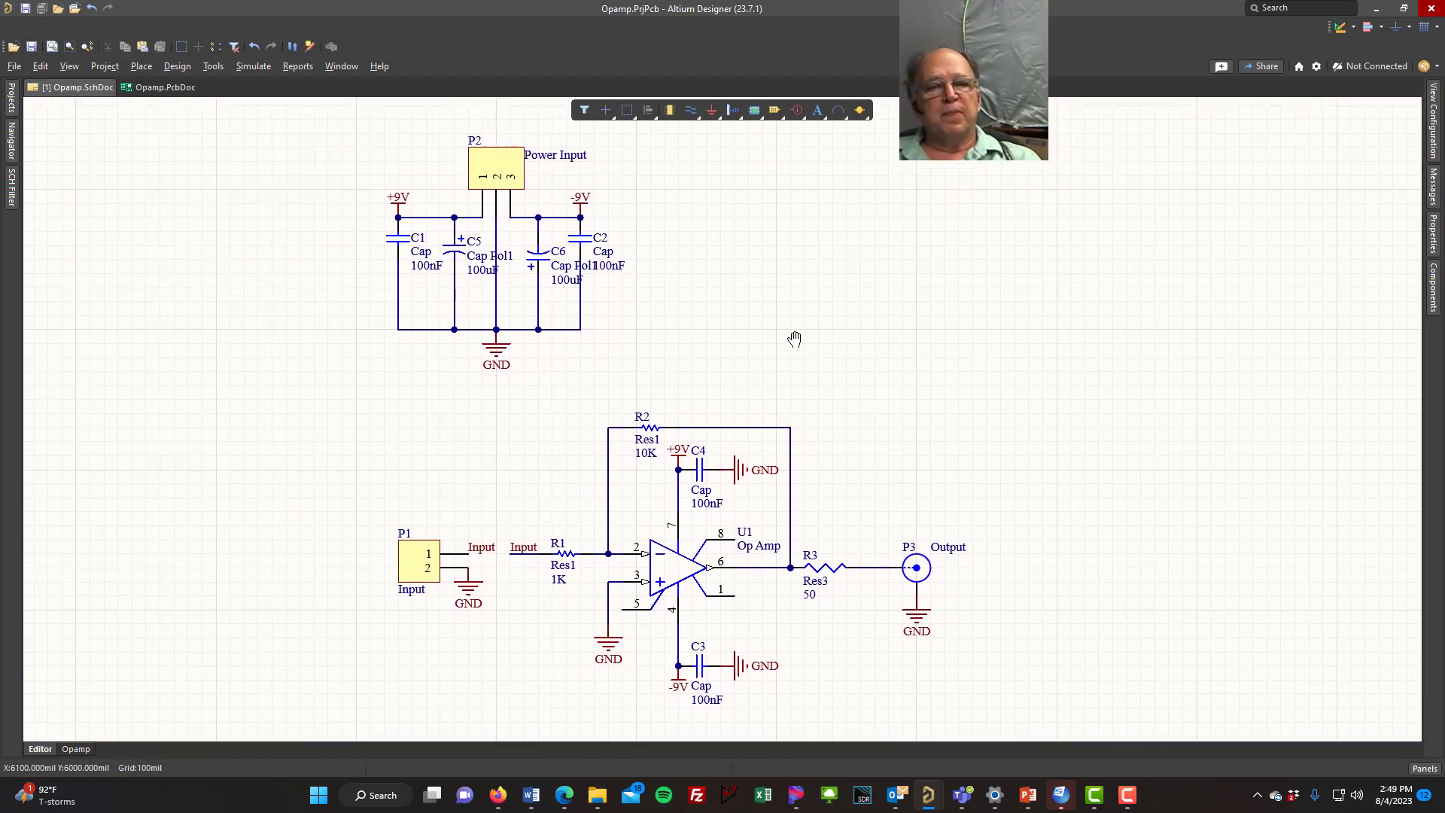
{"action": "left_click", "coordinate": [12, 105]}
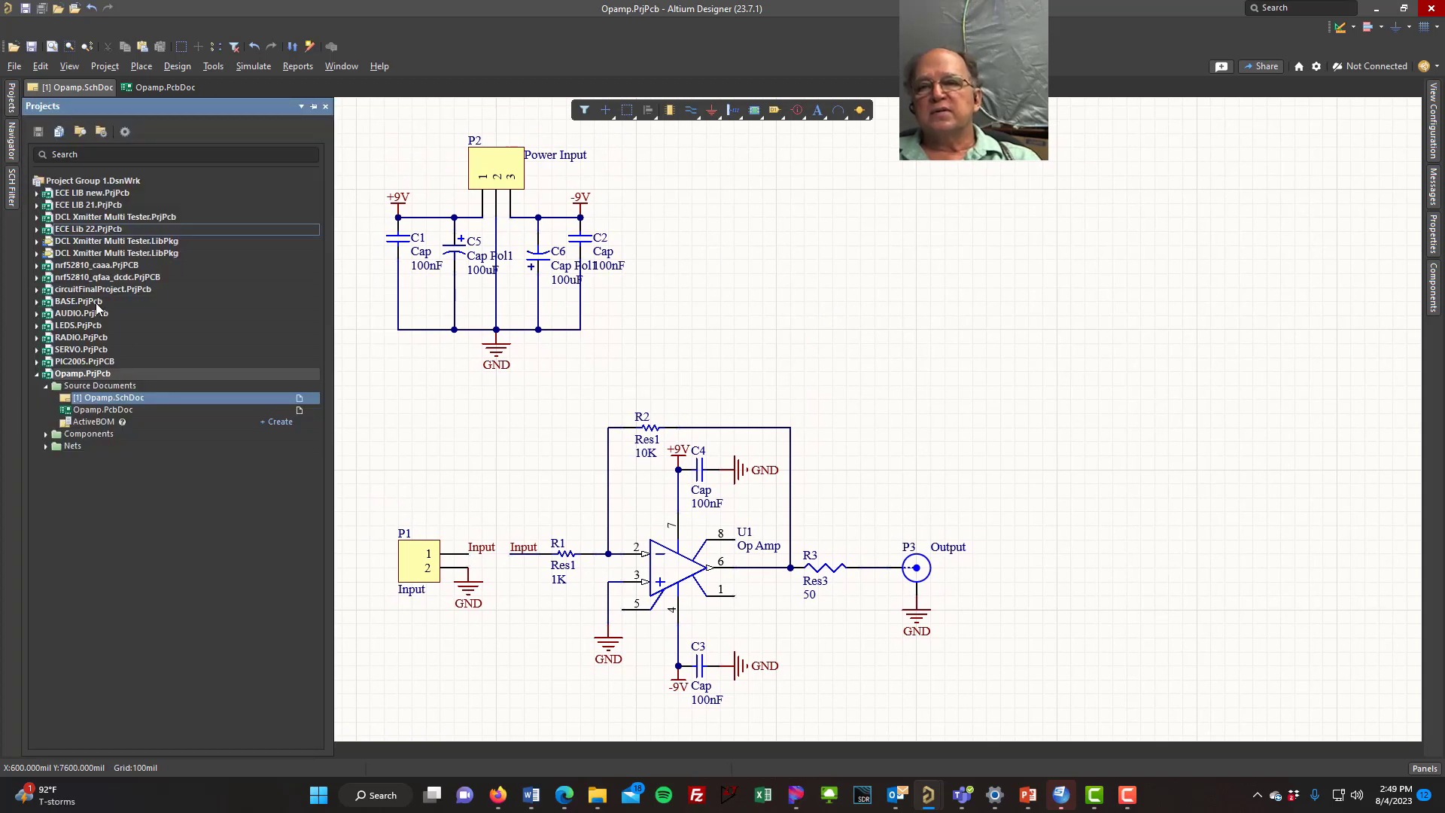
{"action": "right_click", "coordinate": [130, 373]}
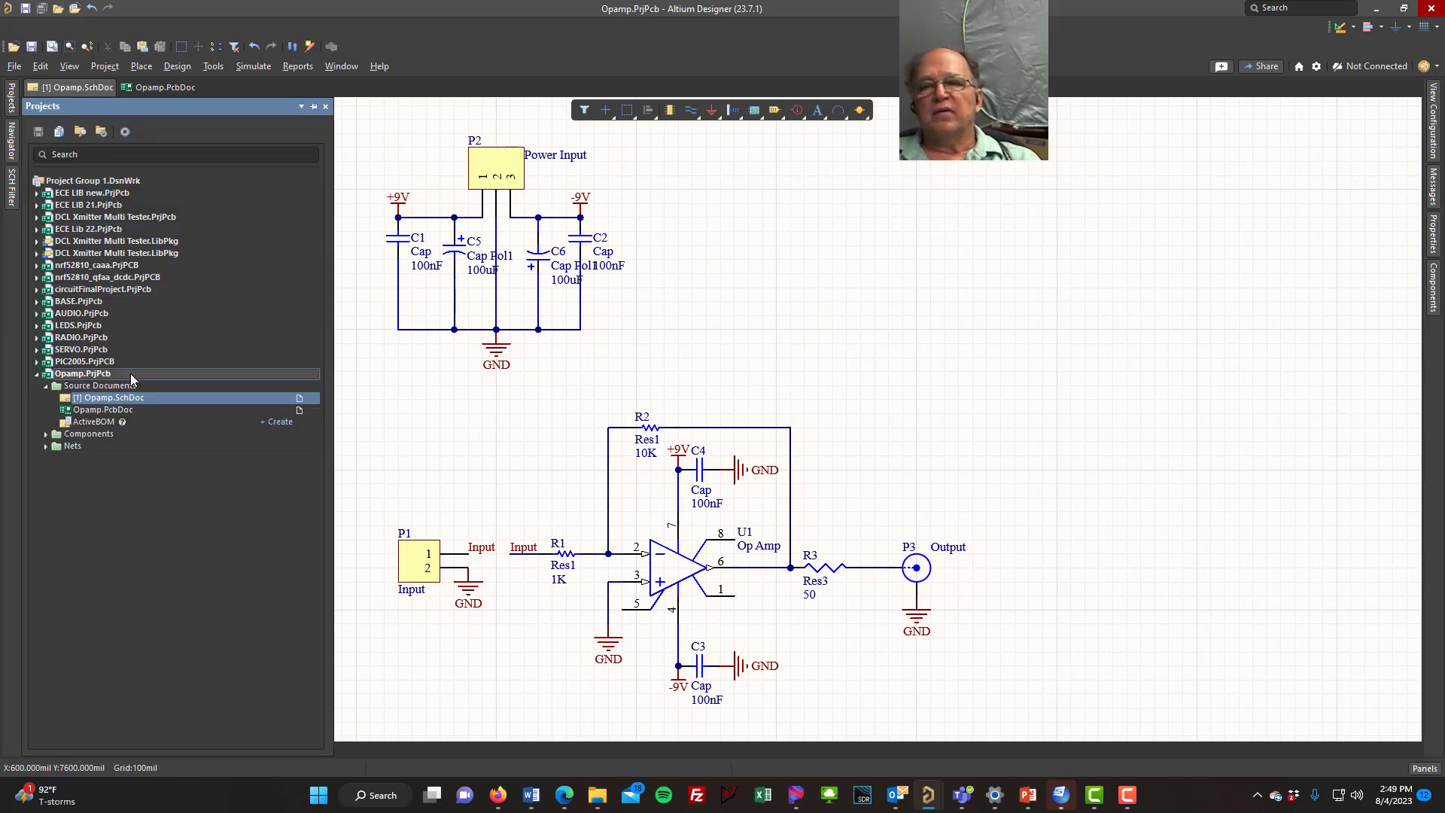
{"action": "mouse_move", "coordinate": [259, 407]}
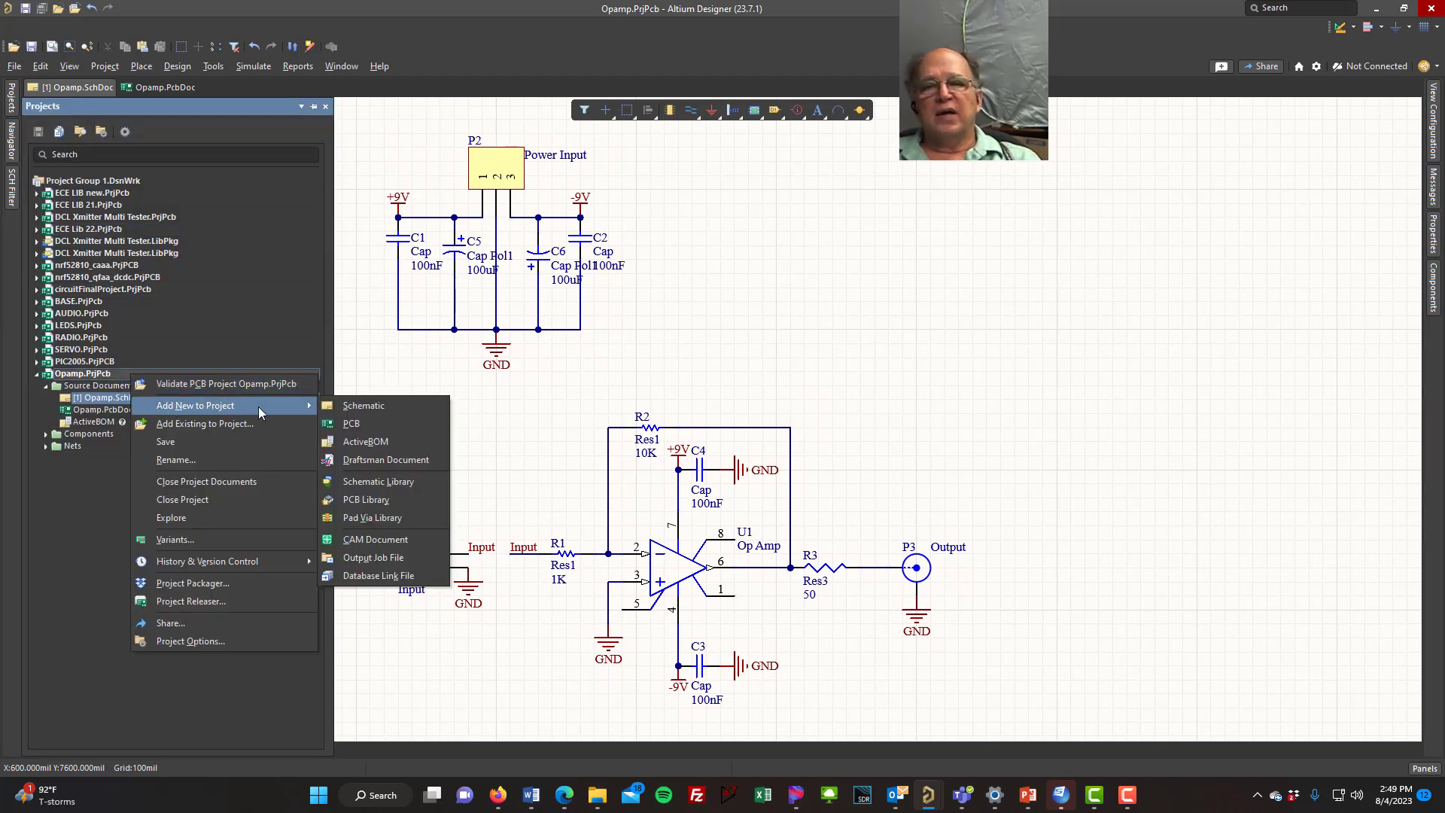
{"action": "left_click", "coordinate": [353, 407]}
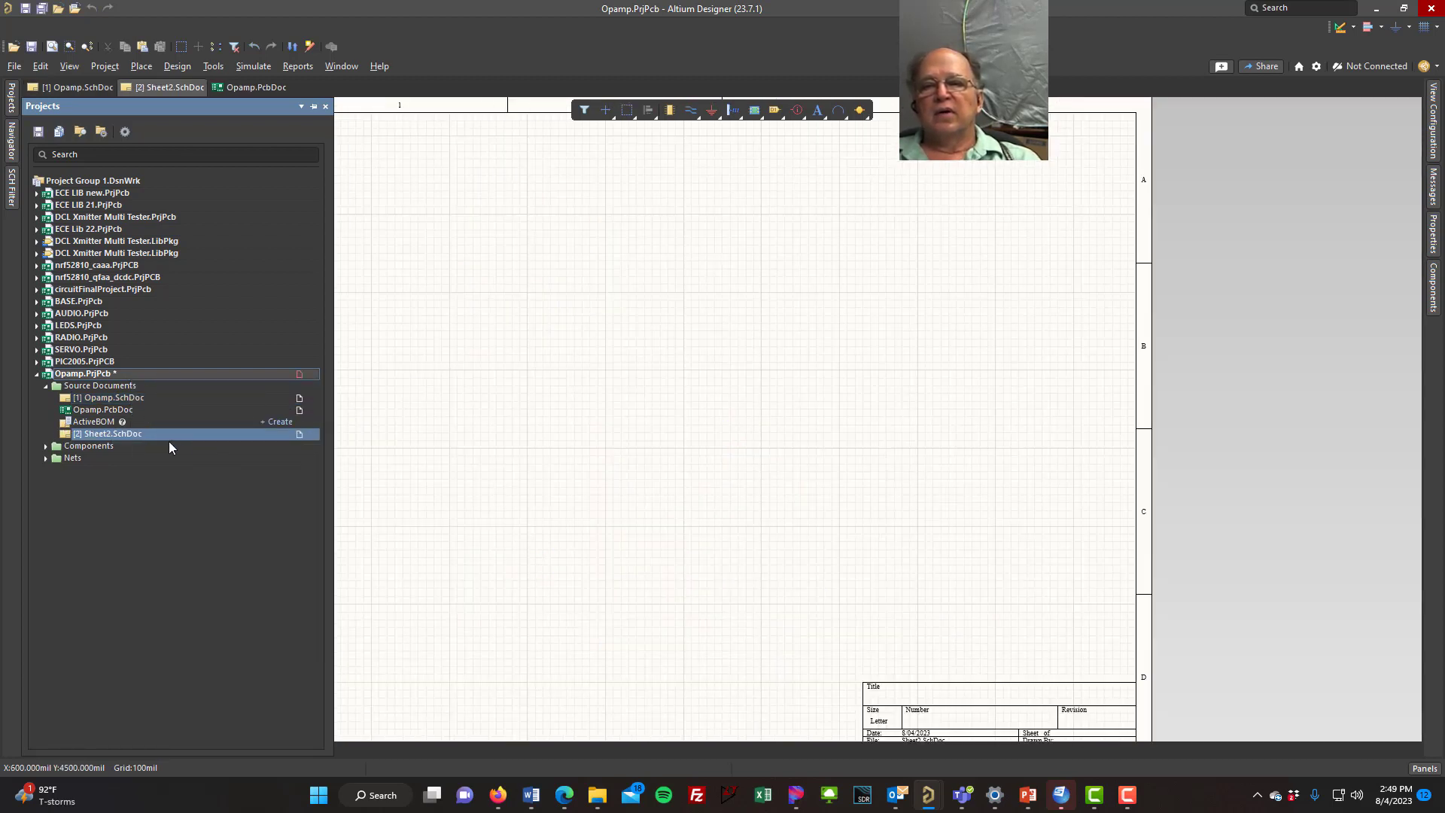
Save the new sheet as Opamp Power and place it above Opamp.SchDoc in the project's source documents.
{"action": "left_click", "coordinate": [43, 8]}
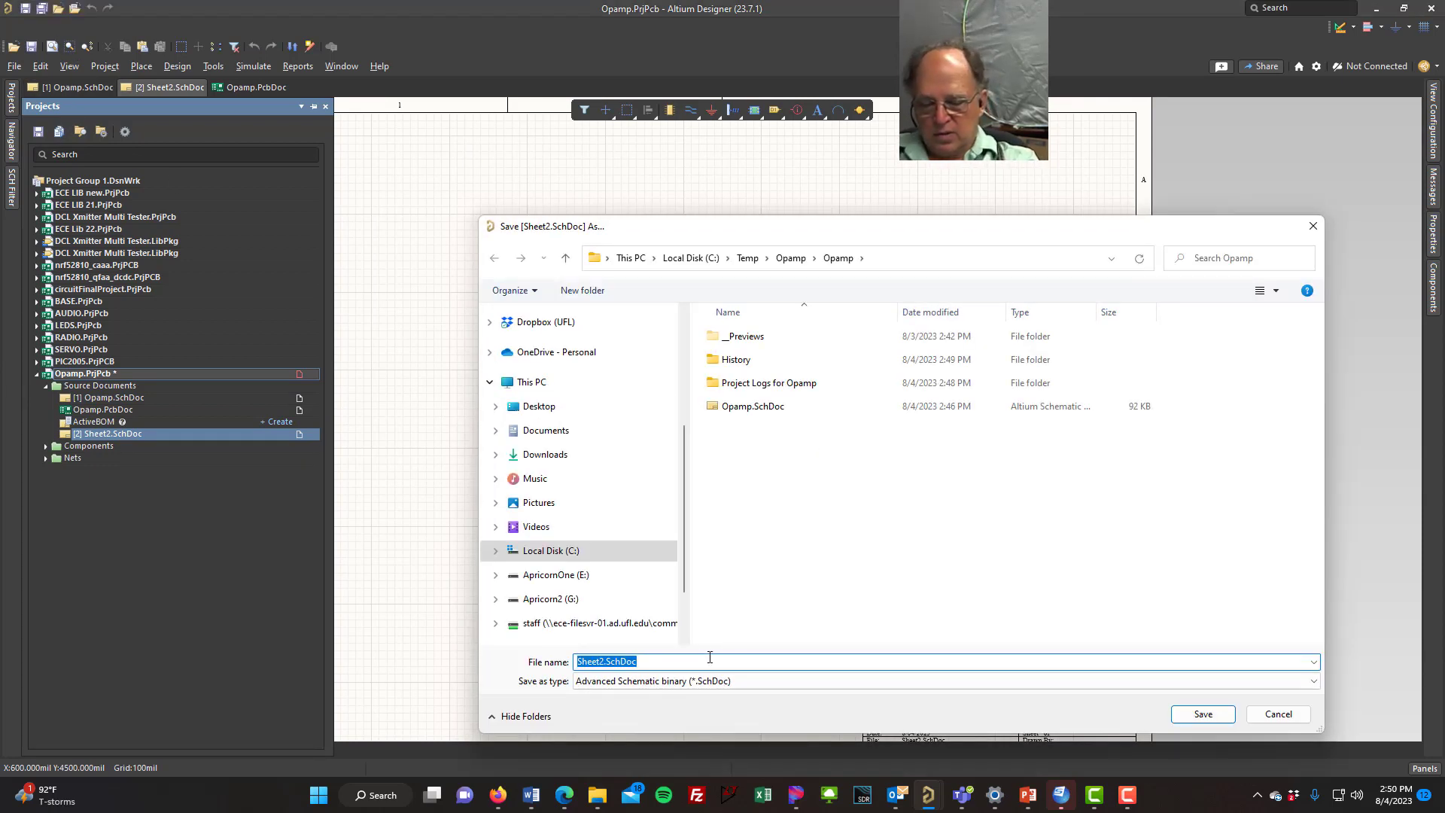
{"action": "type", "text": "Opamp "}
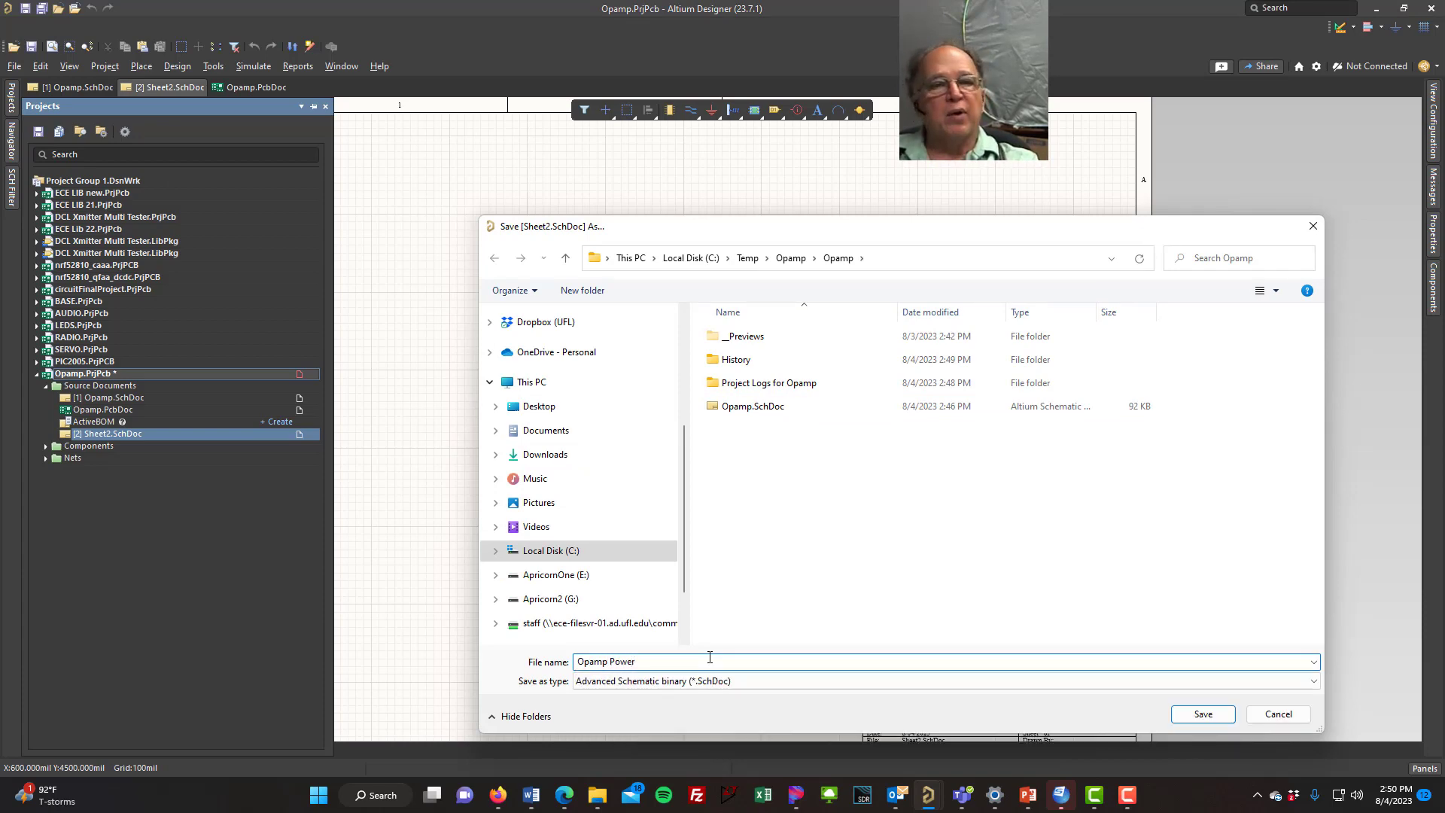
{"action": "type", "text": "Power"}
{"action": "key", "text": "Return"}
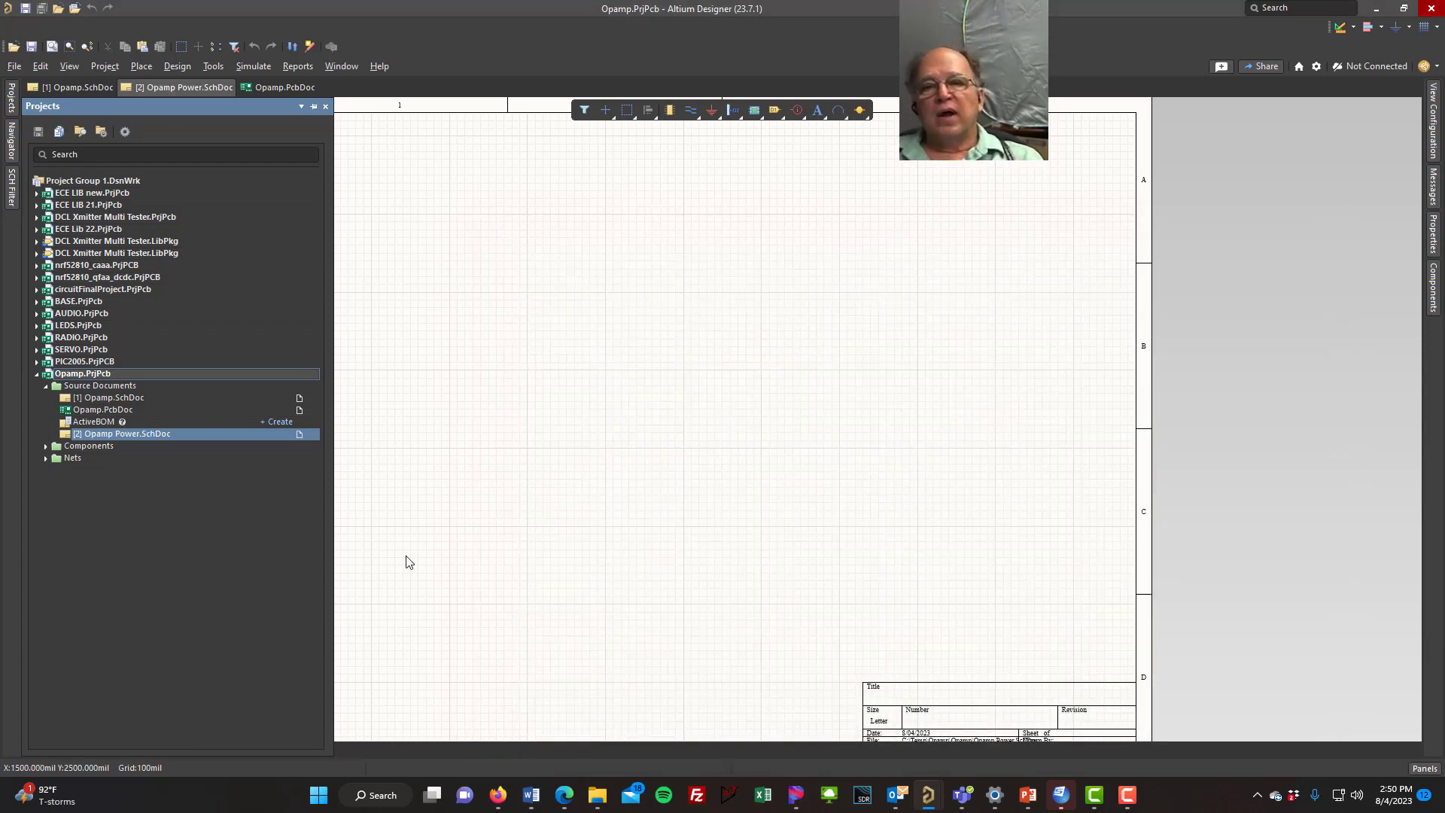
{"action": "left_click", "coordinate": [106, 439]}
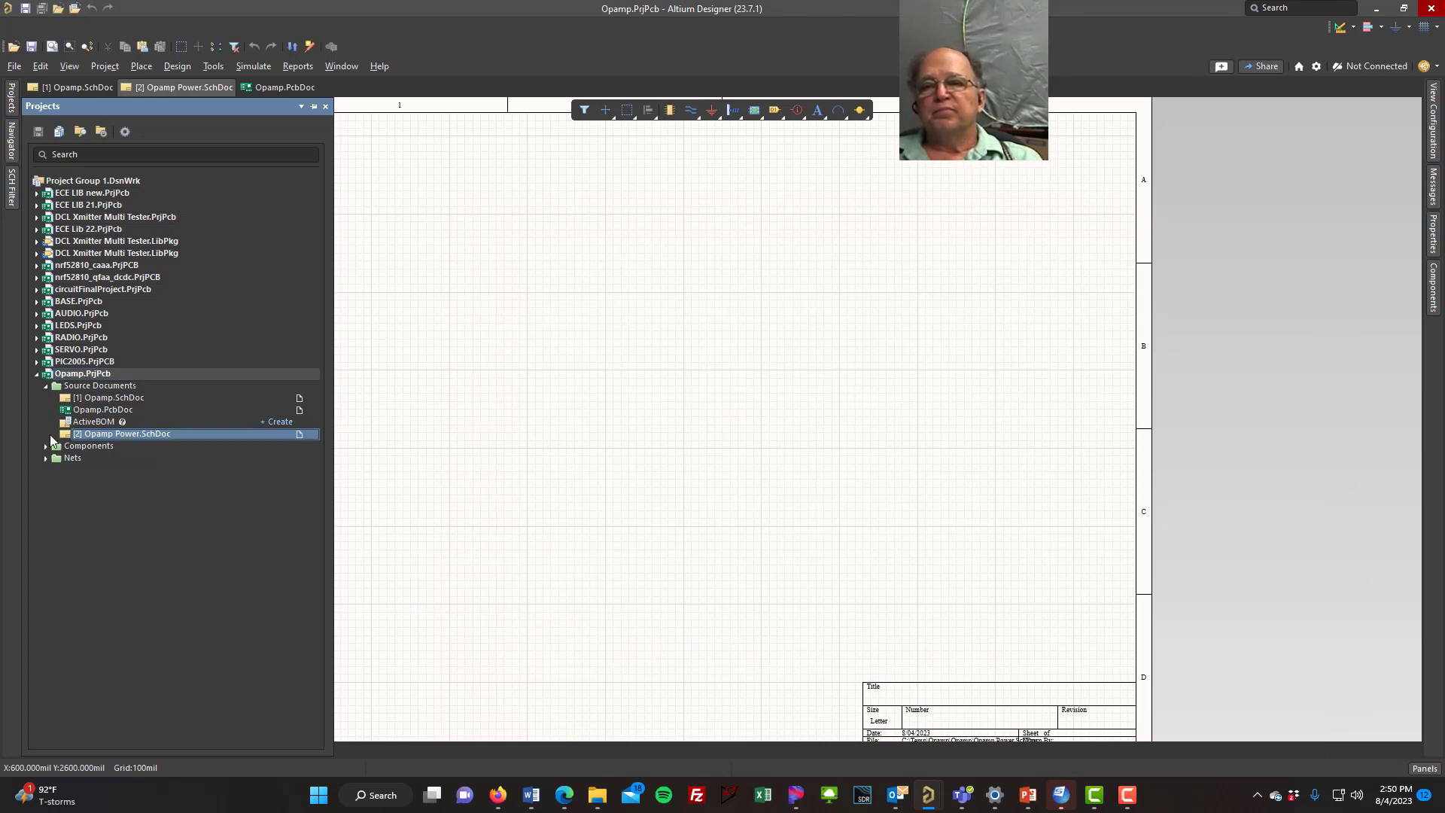
{"action": "left_click_drag", "start_coordinate": [70, 436], "coordinate": [64, 405]}
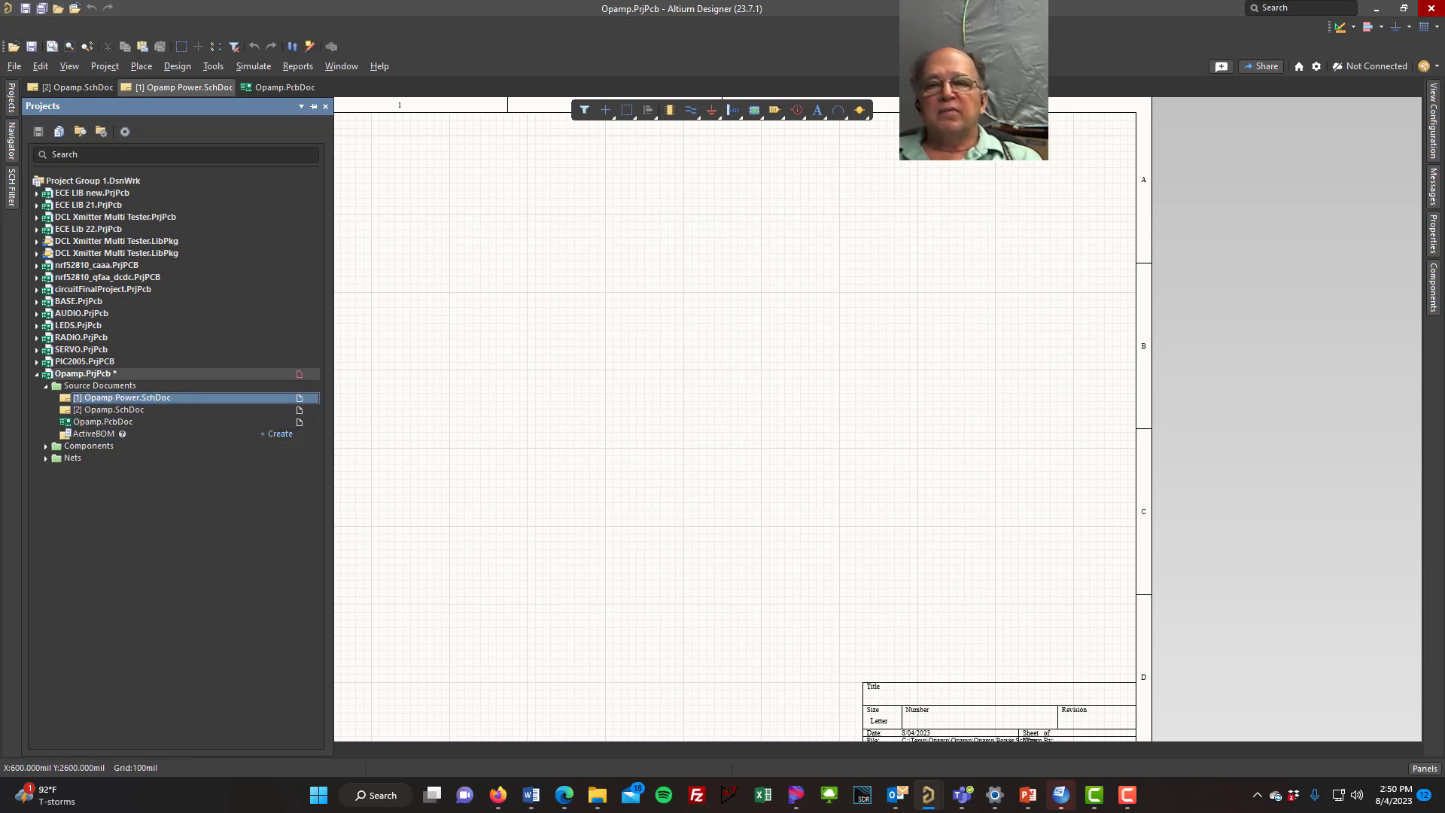
Cut the complete power input circuit out of Opamp.SchDoc and paste it near the centre of the Opamp Power.SchDoc sheet.
{"action": "double_click", "coordinate": [115, 410]}
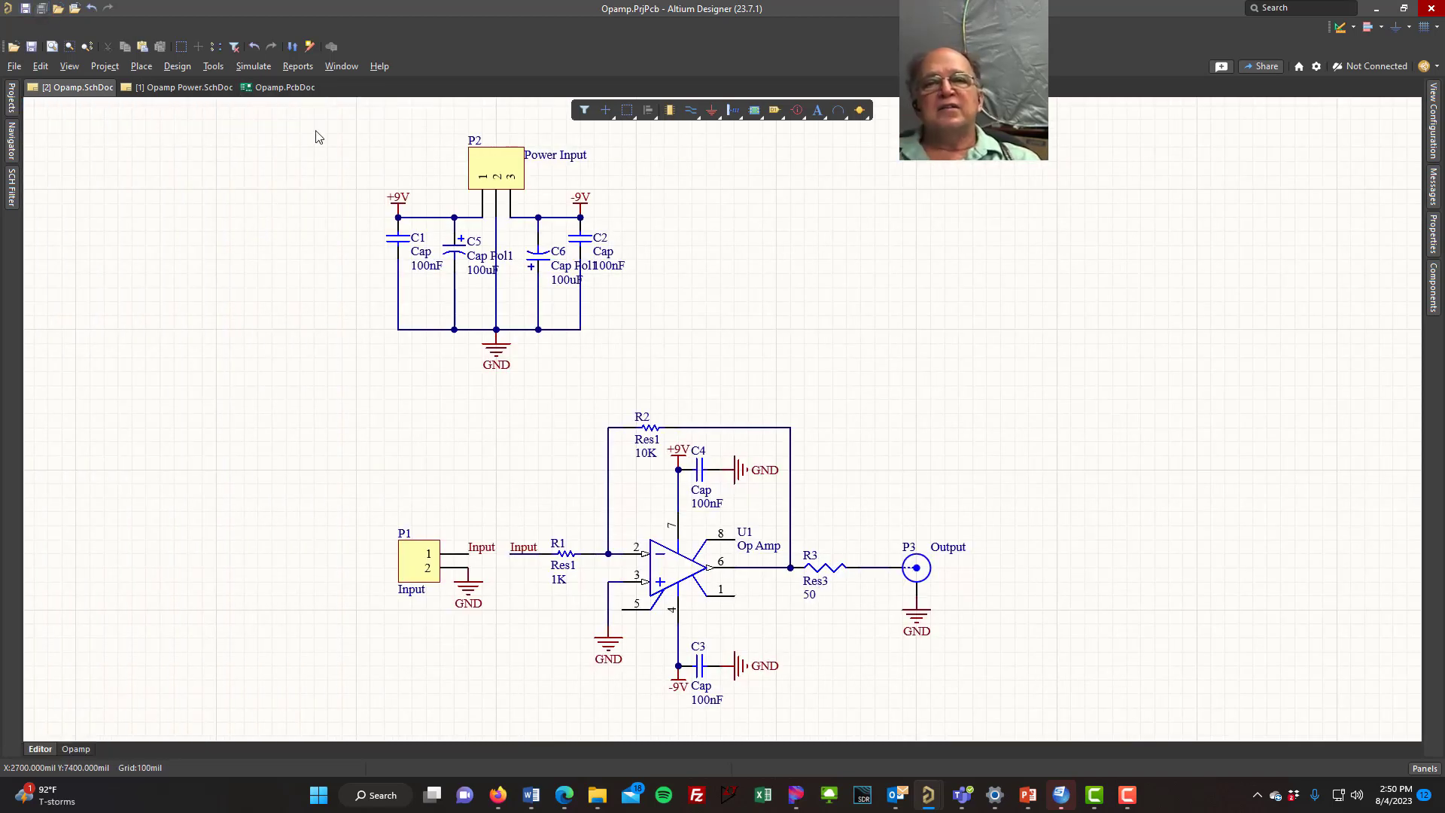
{"action": "left_click_drag", "start_coordinate": [316, 124], "coordinate": [682, 392]}
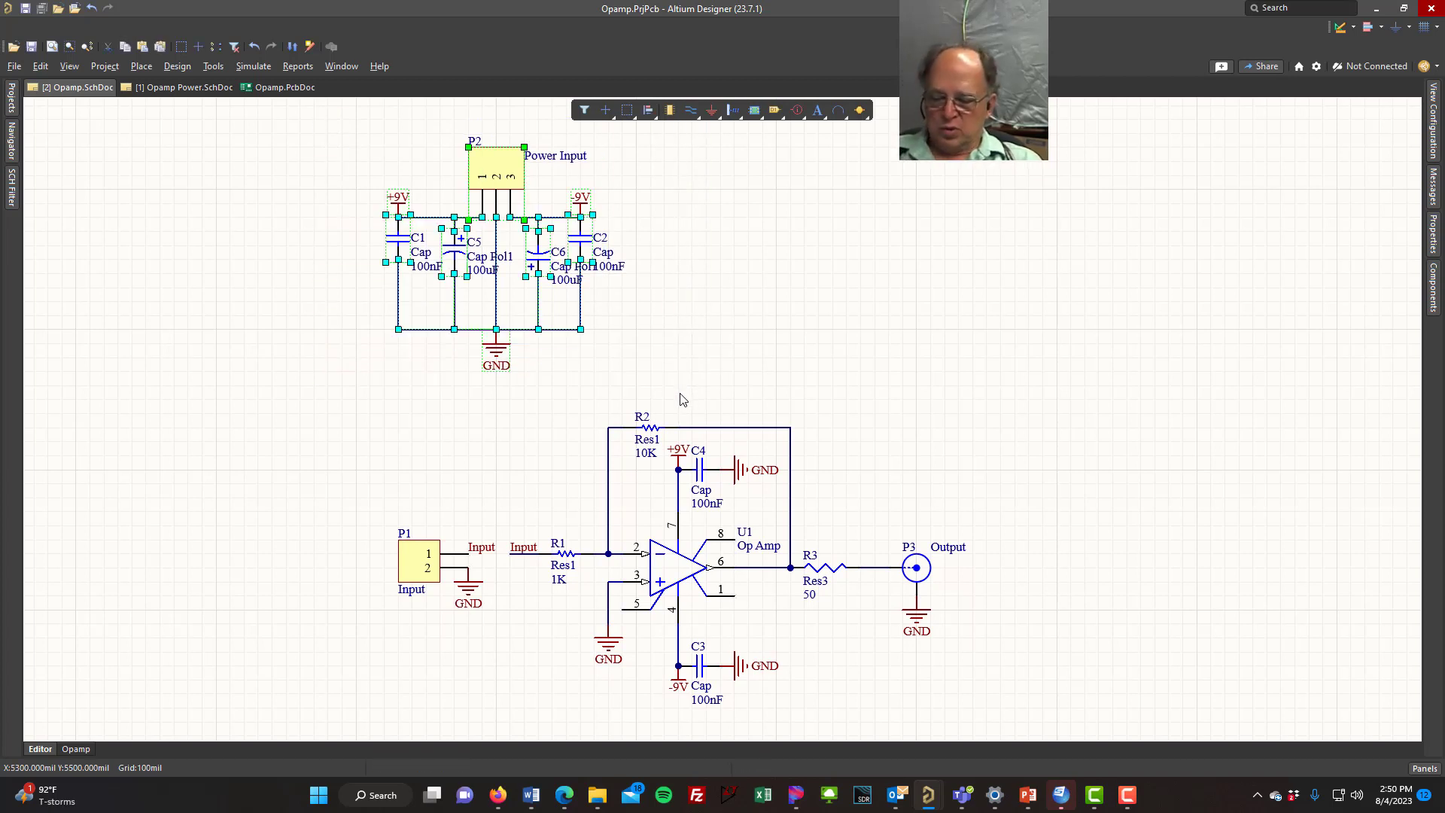
{"action": "key", "text": "ctrl+x"}
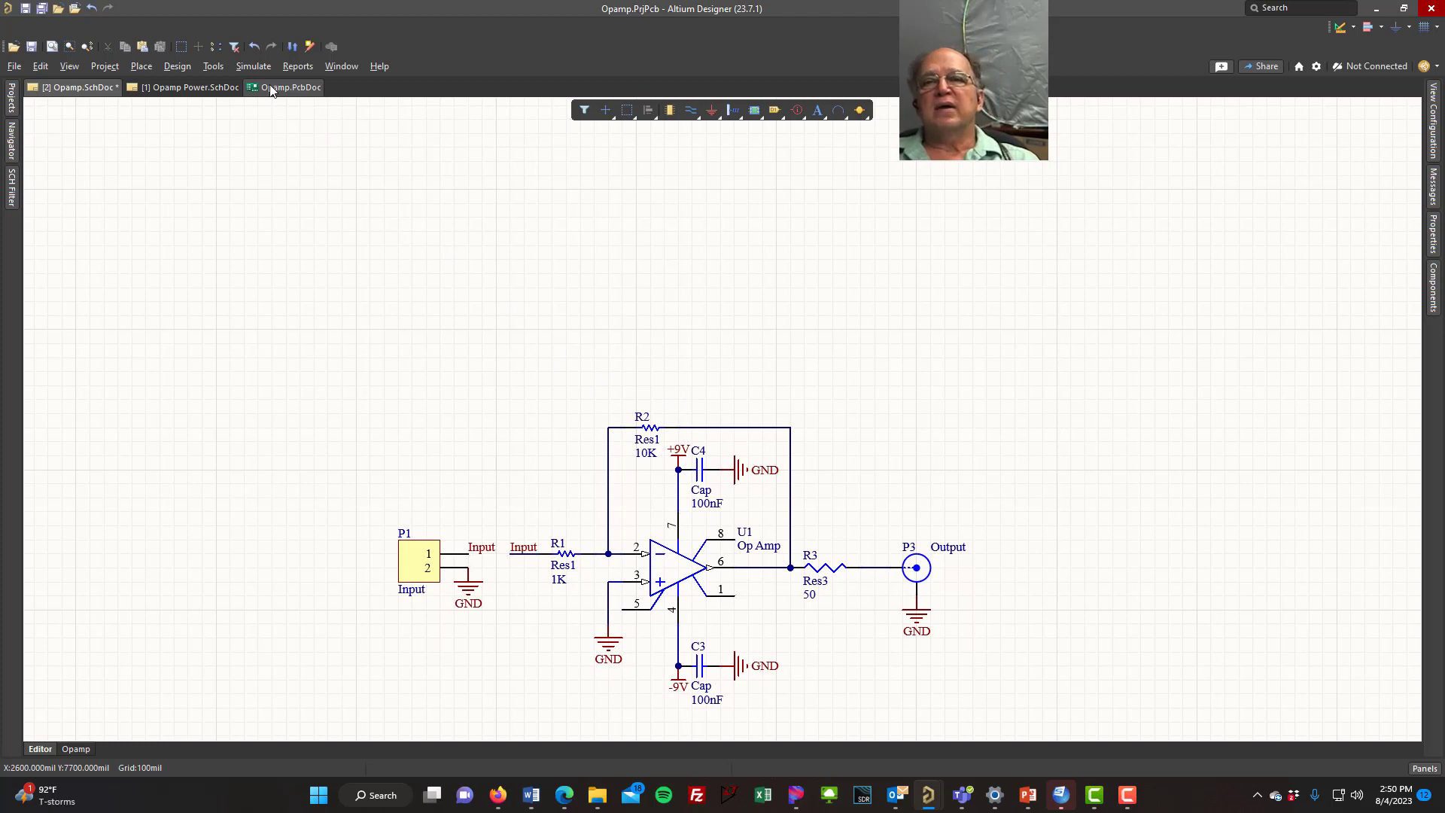
{"action": "left_click", "coordinate": [181, 89]}
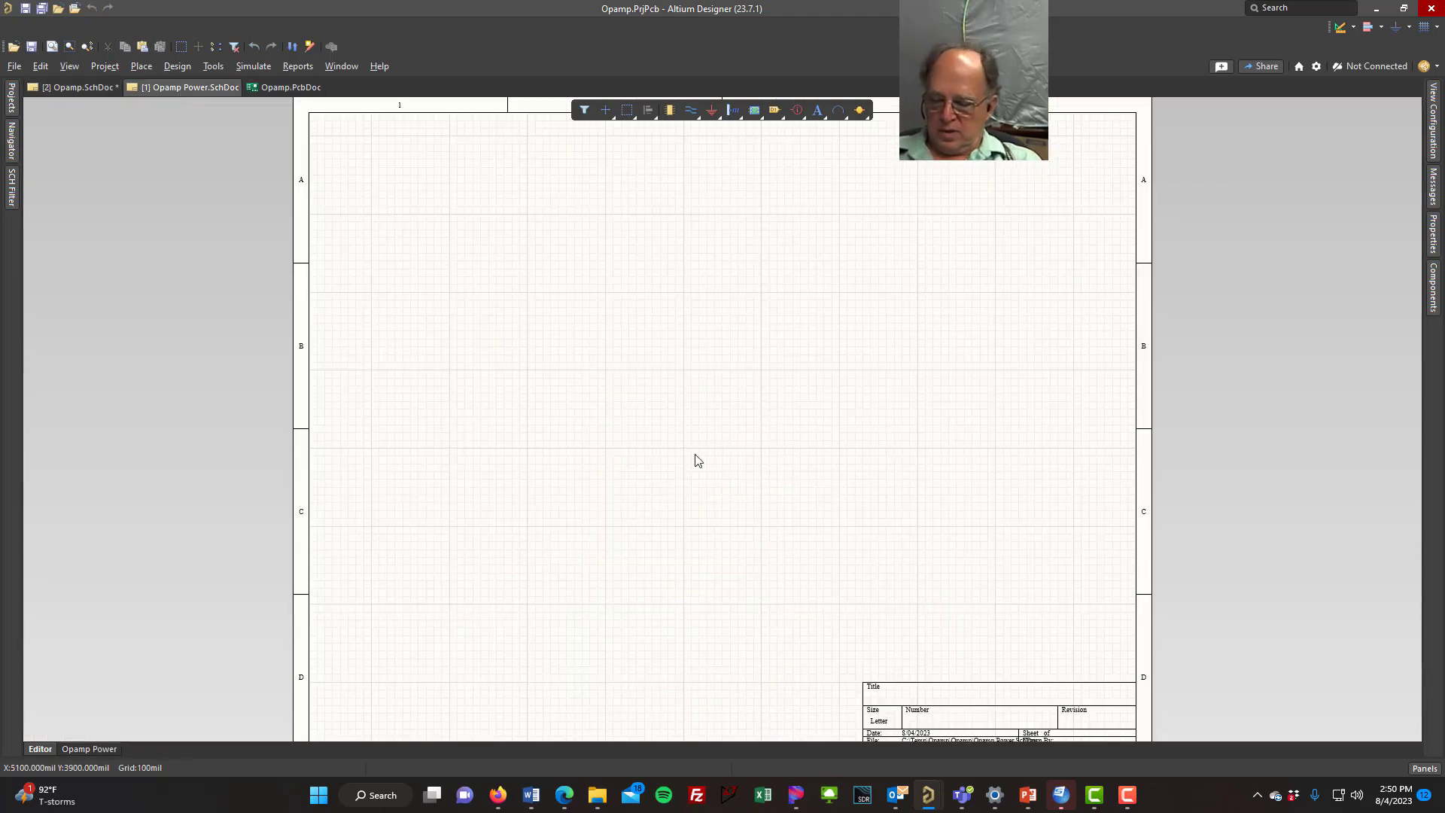
{"action": "key", "text": "ctrl+v"}
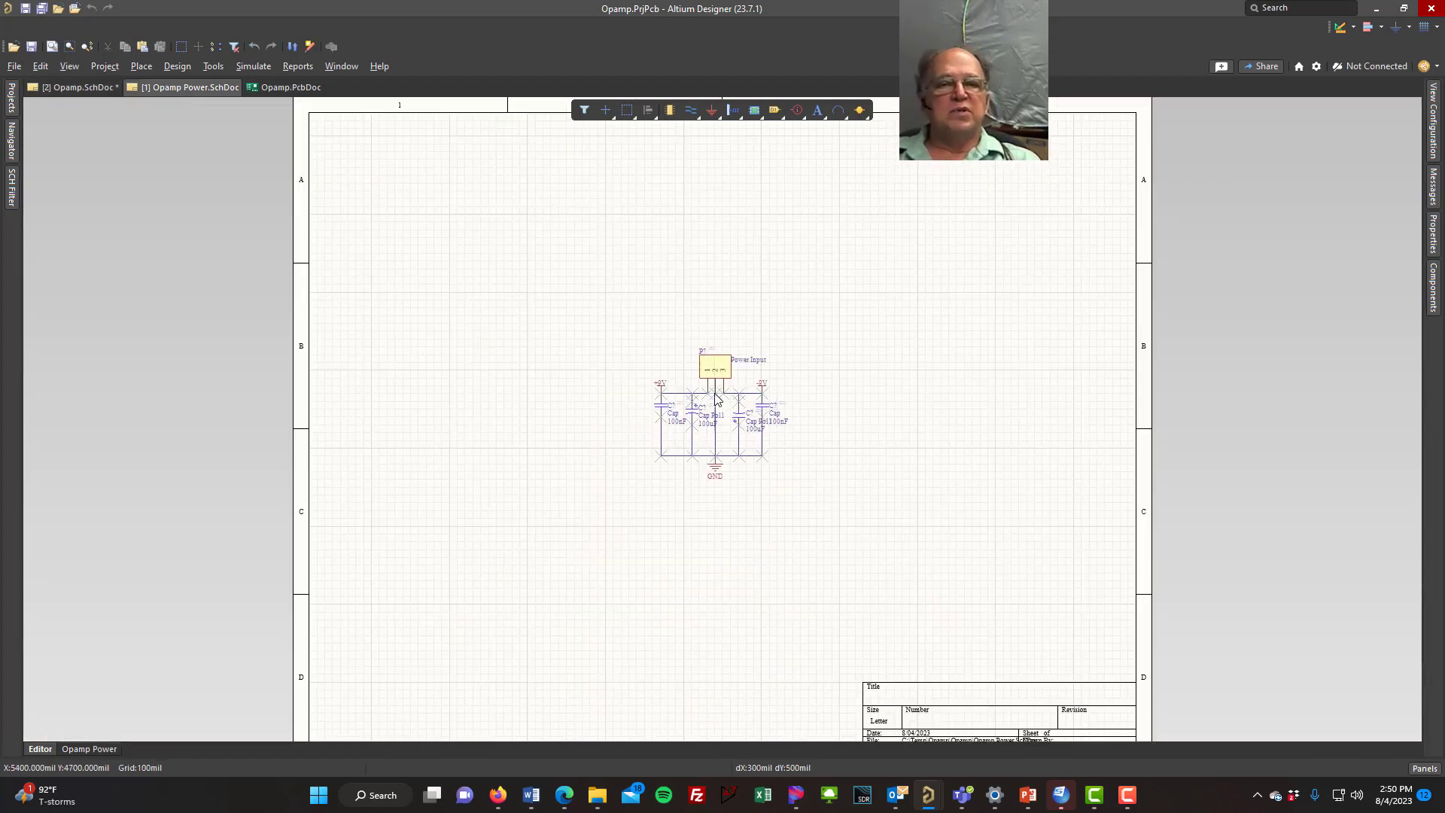
{"action": "left_click", "coordinate": [691, 397]}
{"action": "key", "text": "ctrl+Page_Down"}
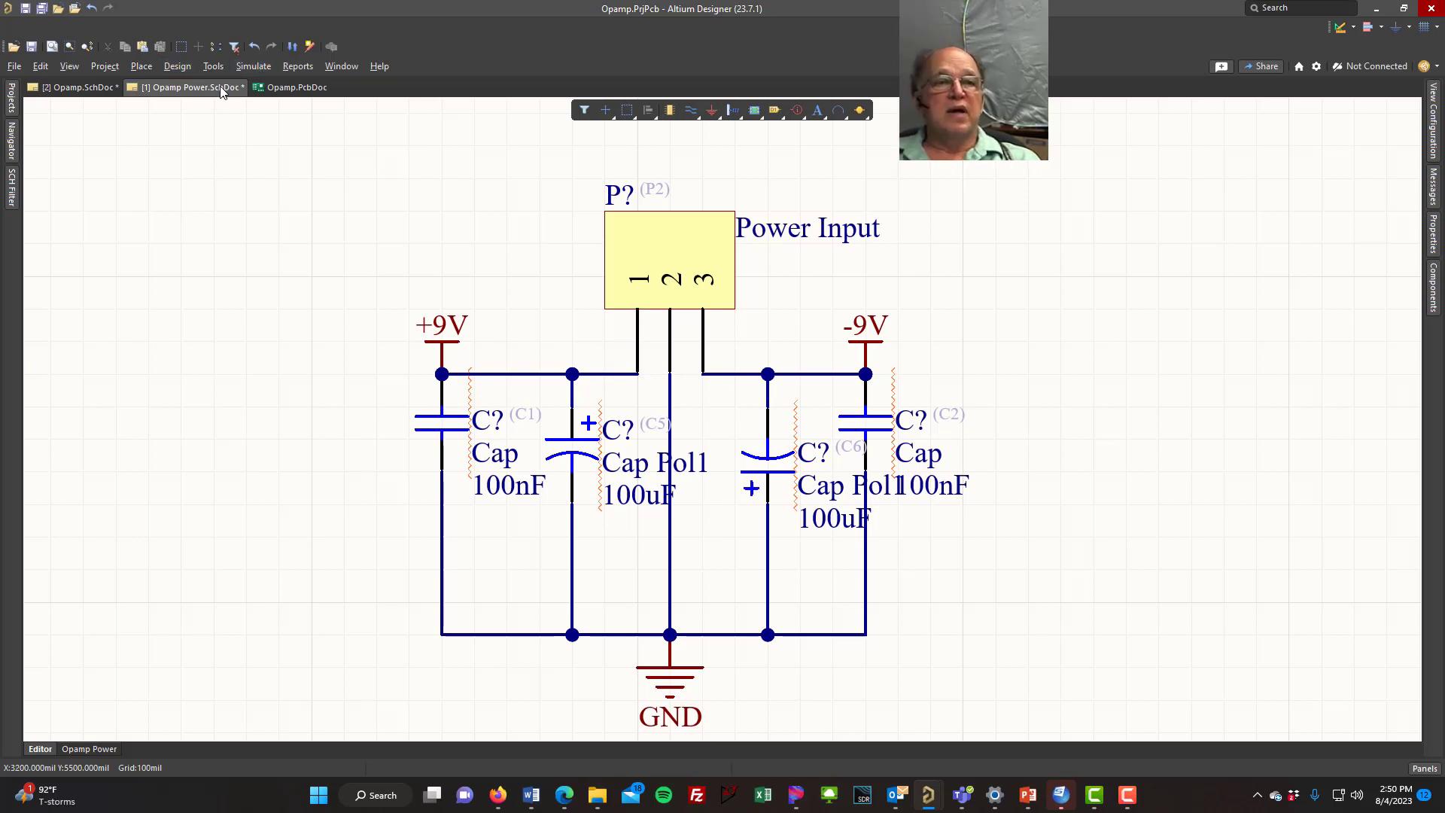
Annotate the schematics quietly, accept the designator changes, and save all documents.
{"action": "left_click", "coordinate": [208, 67]}
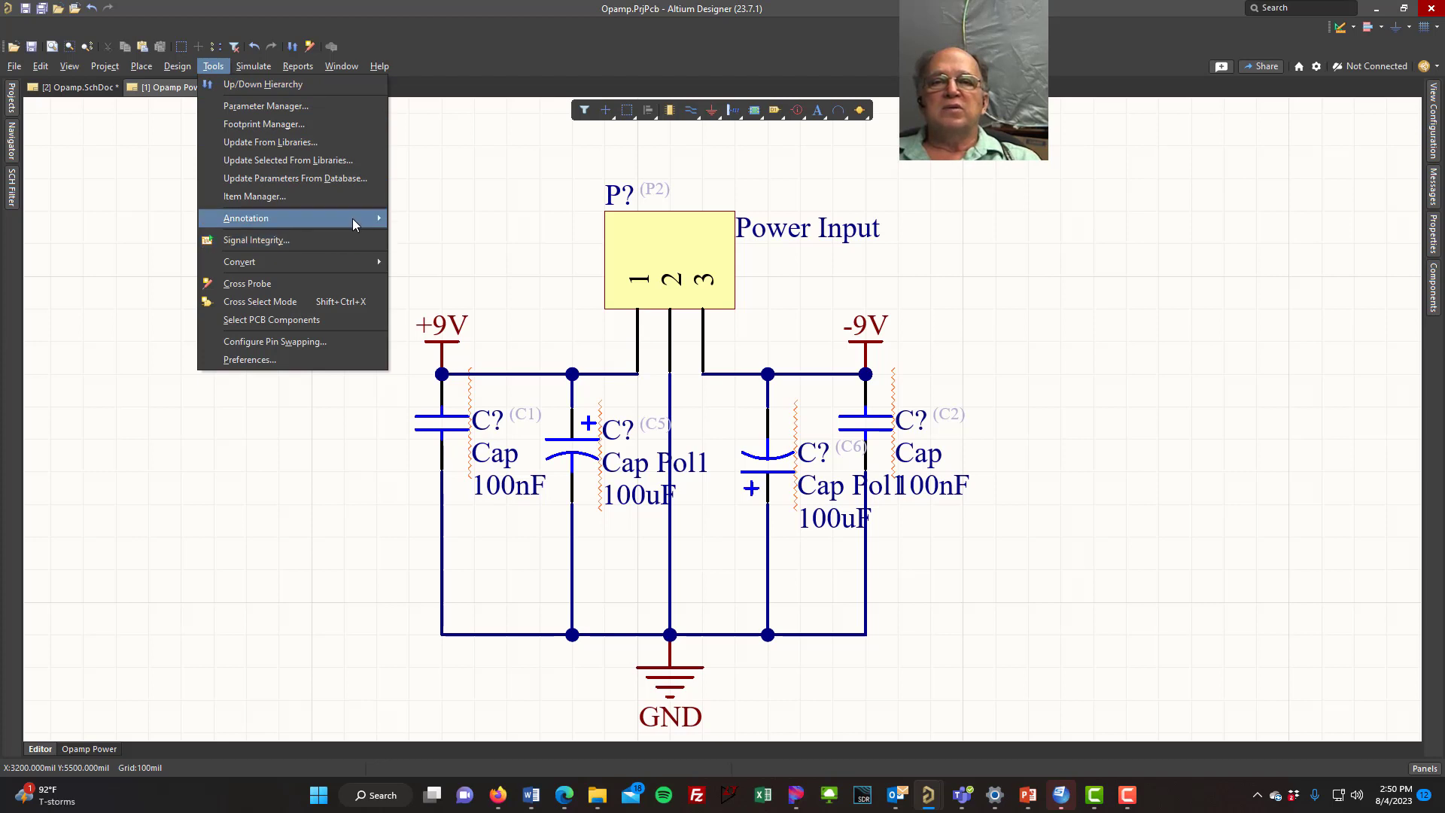
{"action": "mouse_move", "coordinate": [353, 219]}
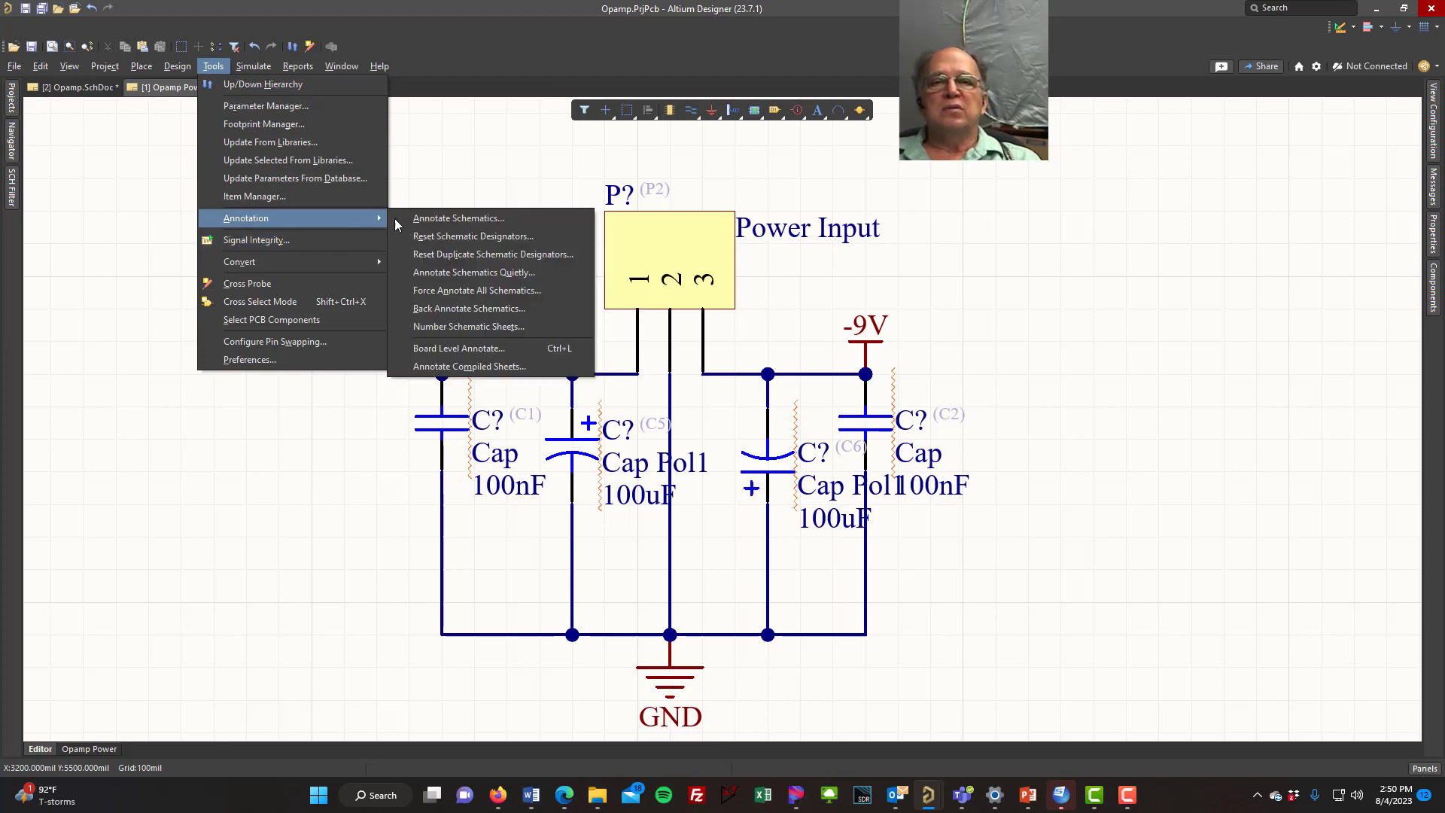
{"action": "left_click", "coordinate": [515, 277]}
{"action": "left_click", "coordinate": [747, 428]}
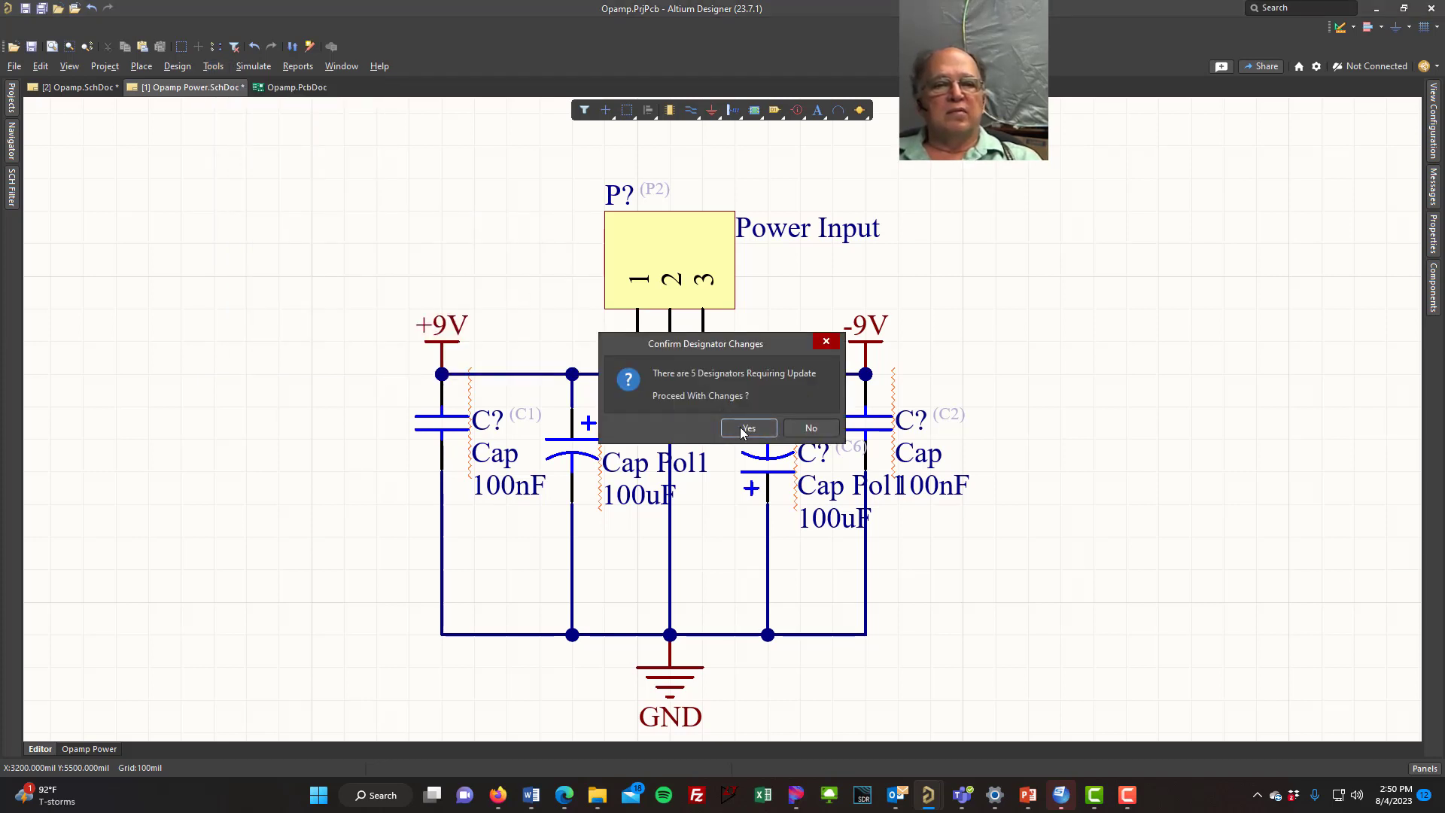
{"action": "left_click", "coordinate": [42, 9]}
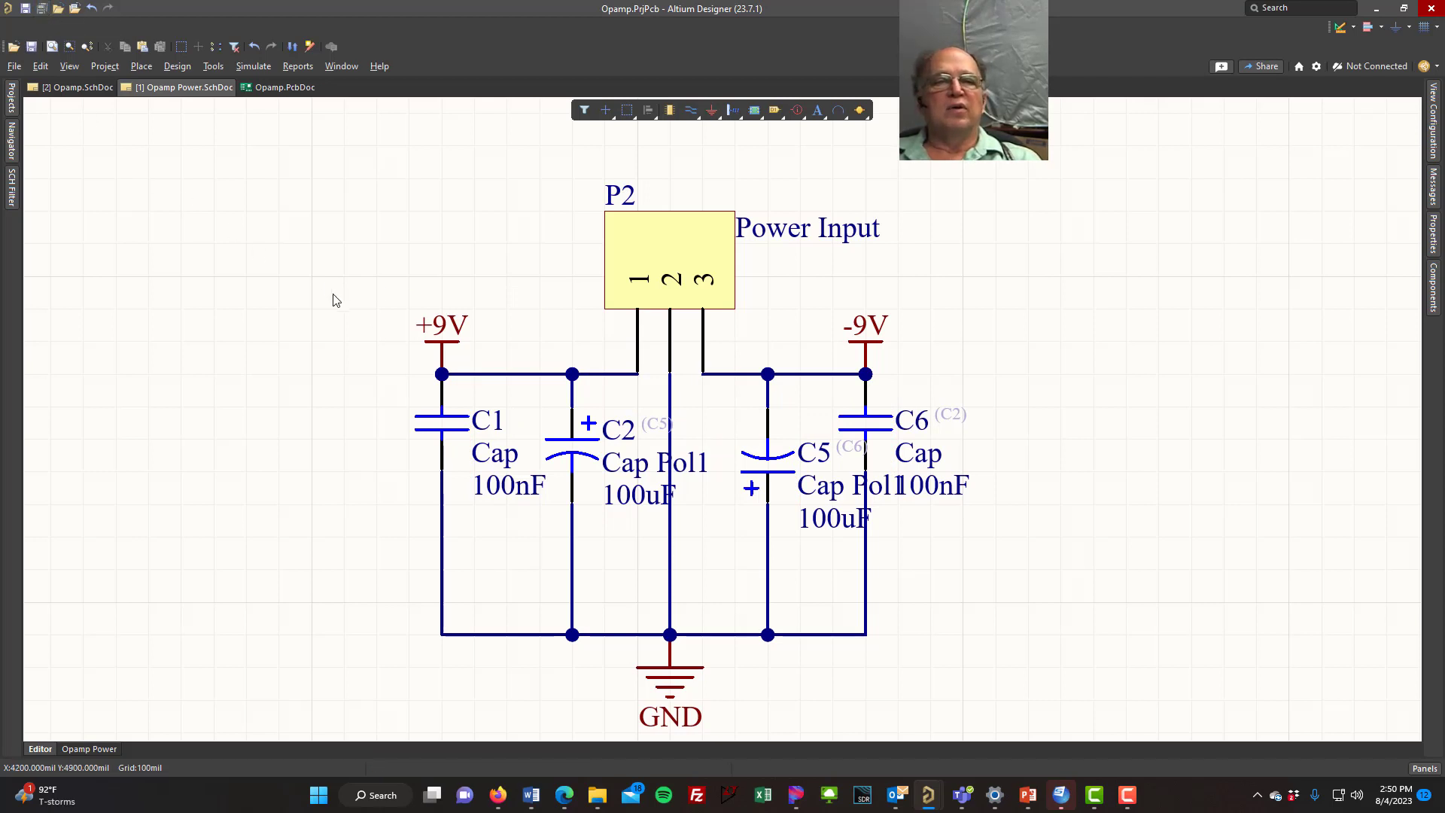
Review the remaining circuit on Opamp.SchDoc, the power circuit on Opamp Power.SchDoc, and the project's source documents.
{"action": "left_click", "coordinate": [84, 89]}
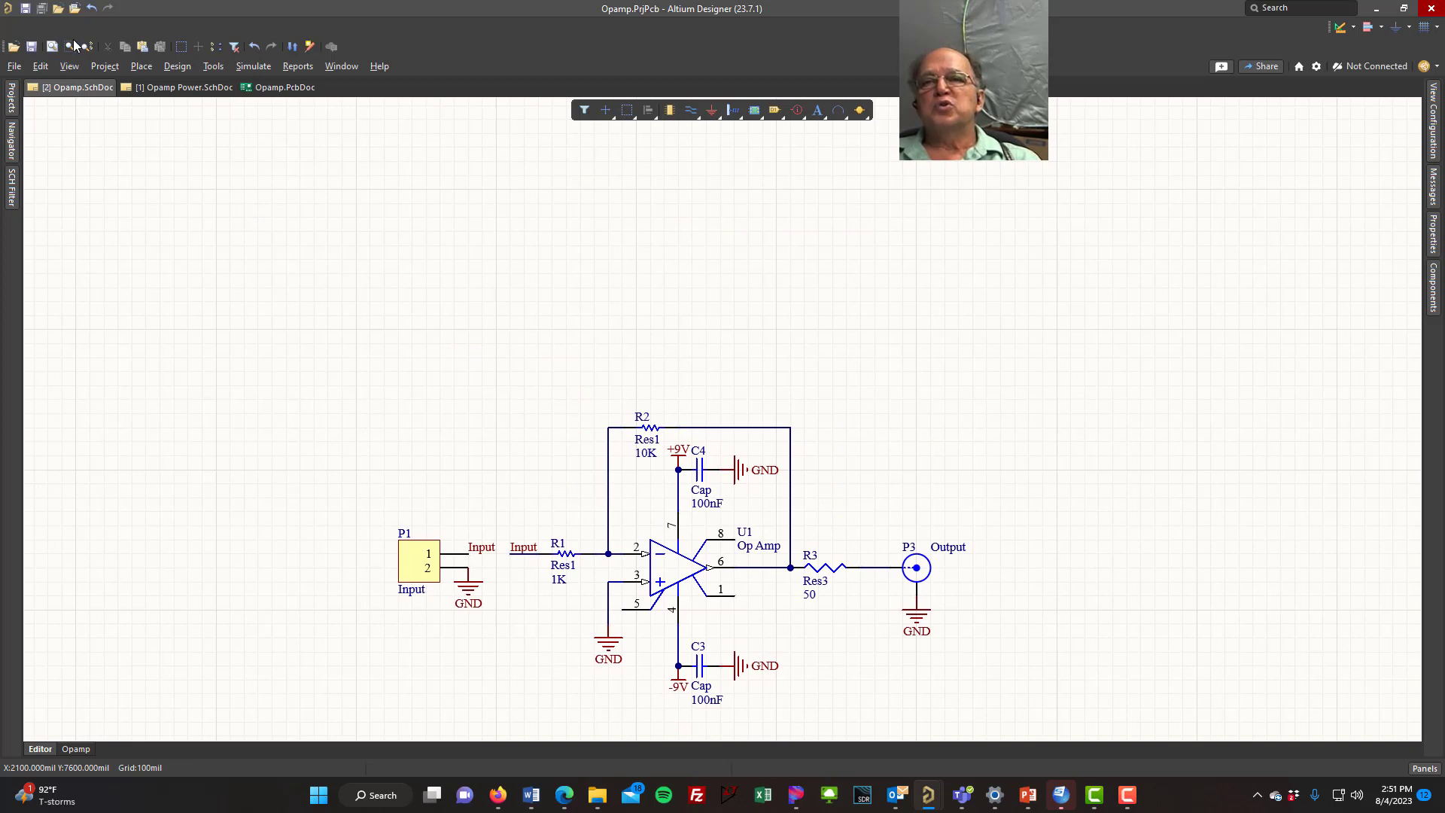
{"action": "left_click", "coordinate": [69, 66]}
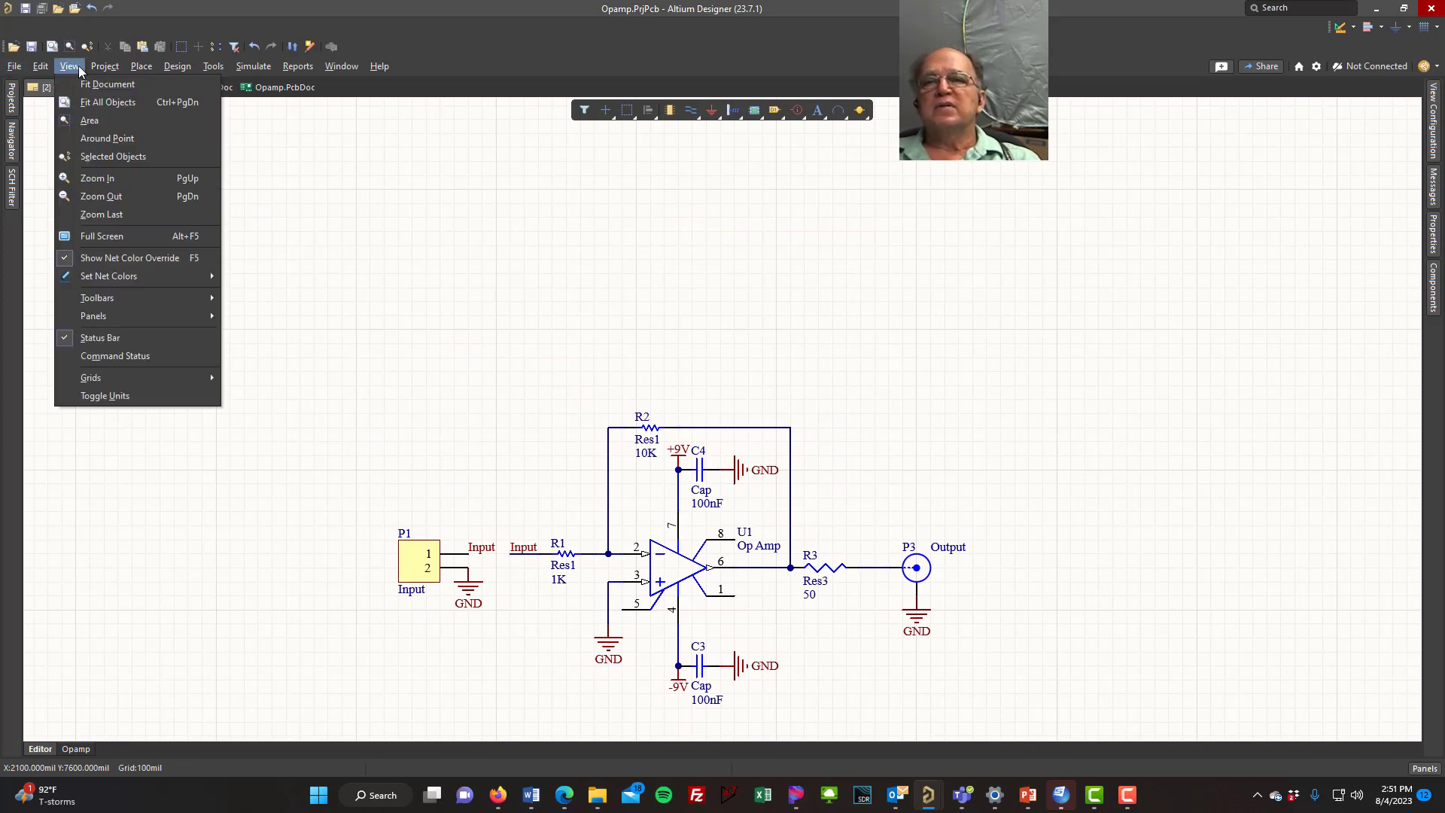
{"action": "left_click", "coordinate": [106, 103]}
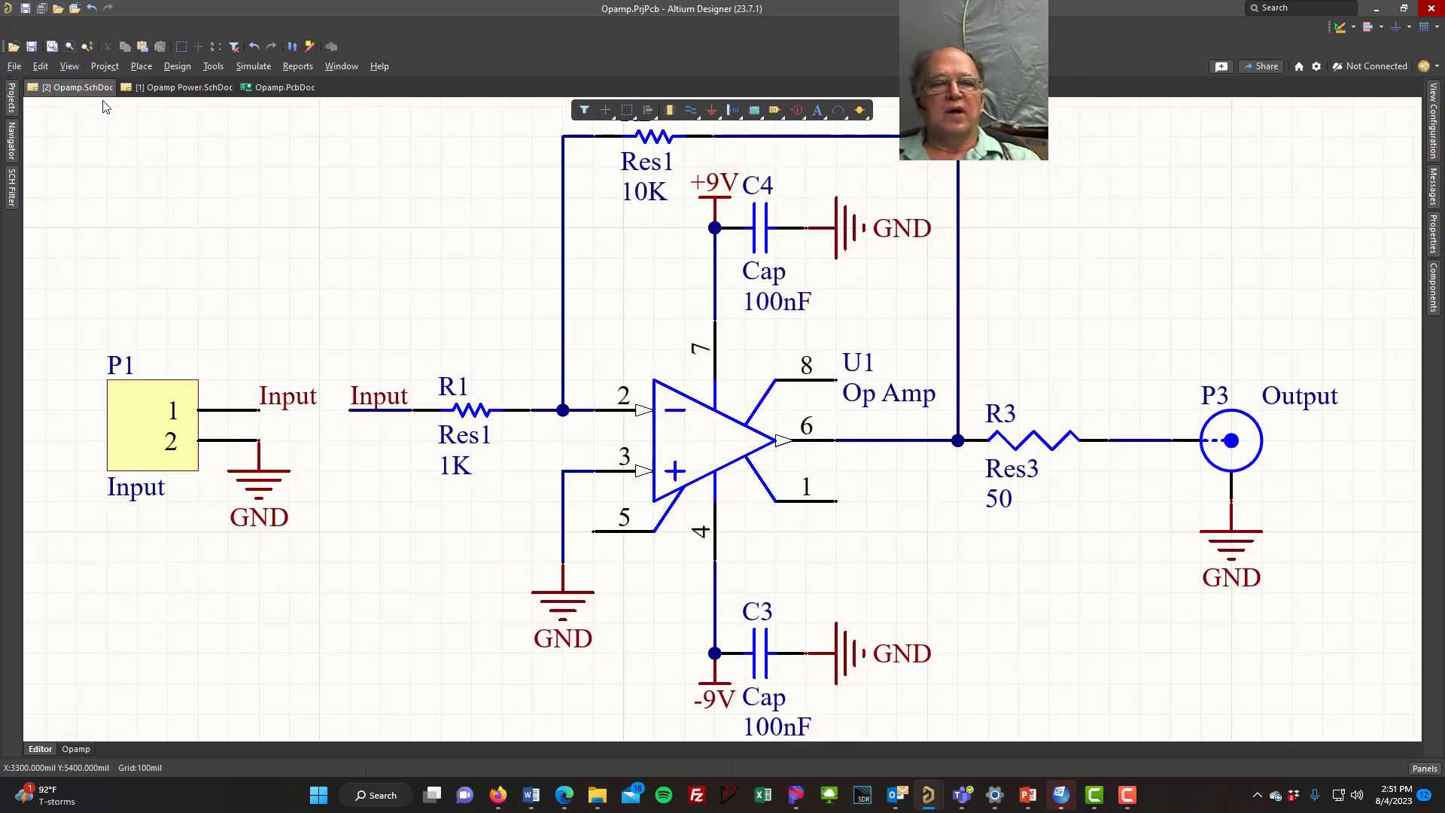
{"action": "left_click", "coordinate": [181, 88]}
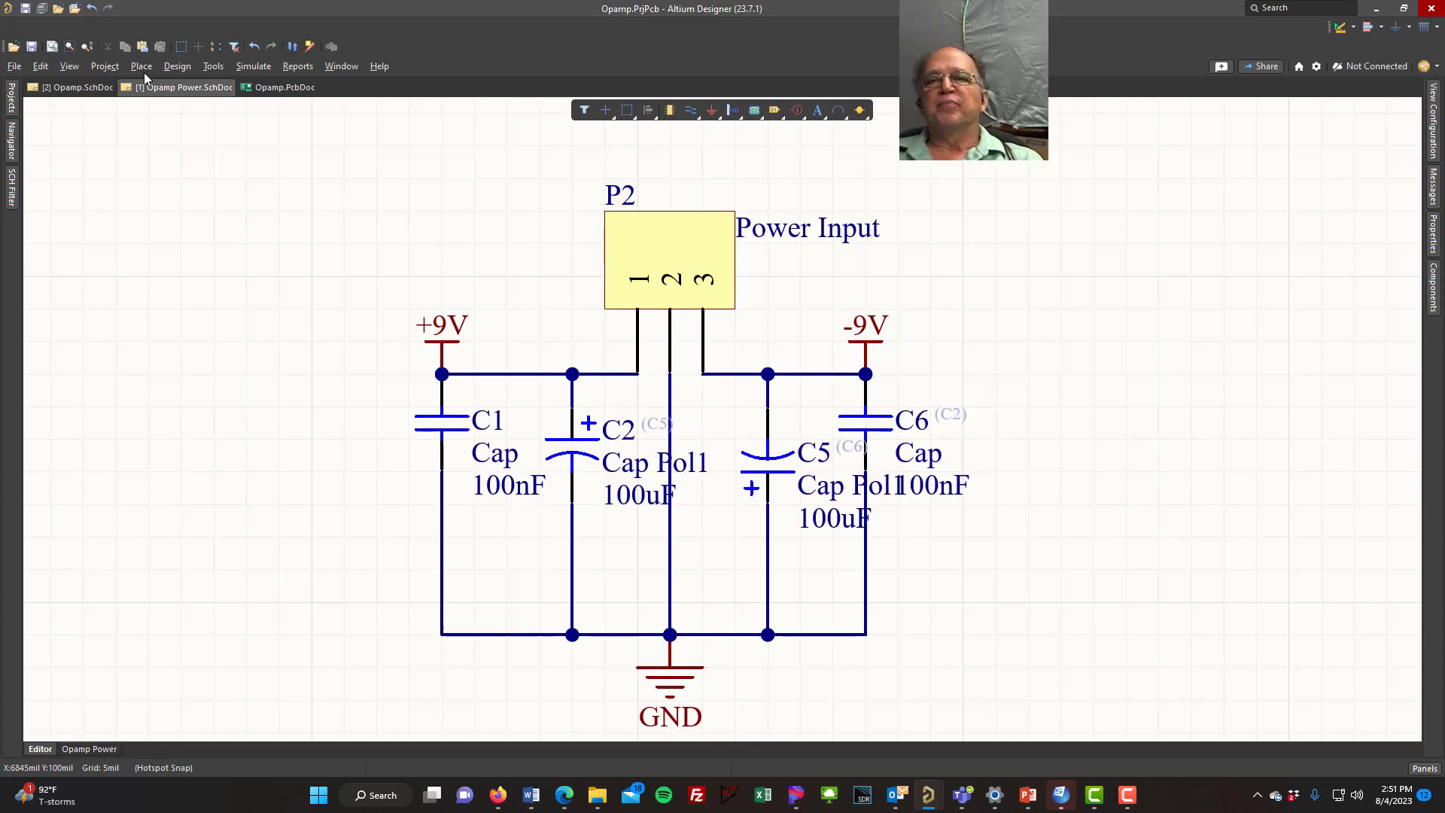
{"action": "left_click", "coordinate": [17, 107]}
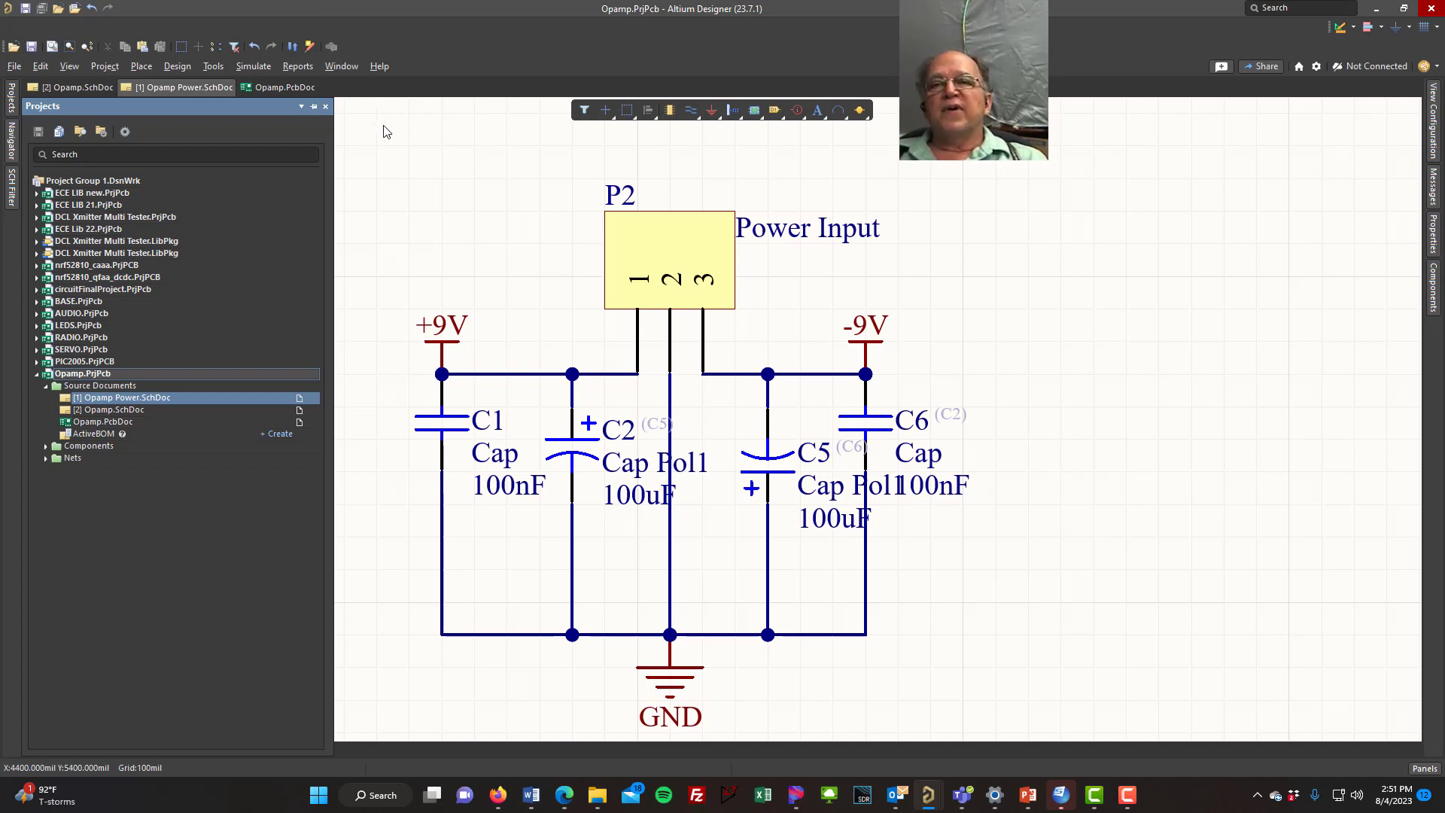
Update Opamp.PcbDoc from the schematics, validating and executing all modifications in the engineering change order.
{"action": "left_click", "coordinate": [179, 66]}
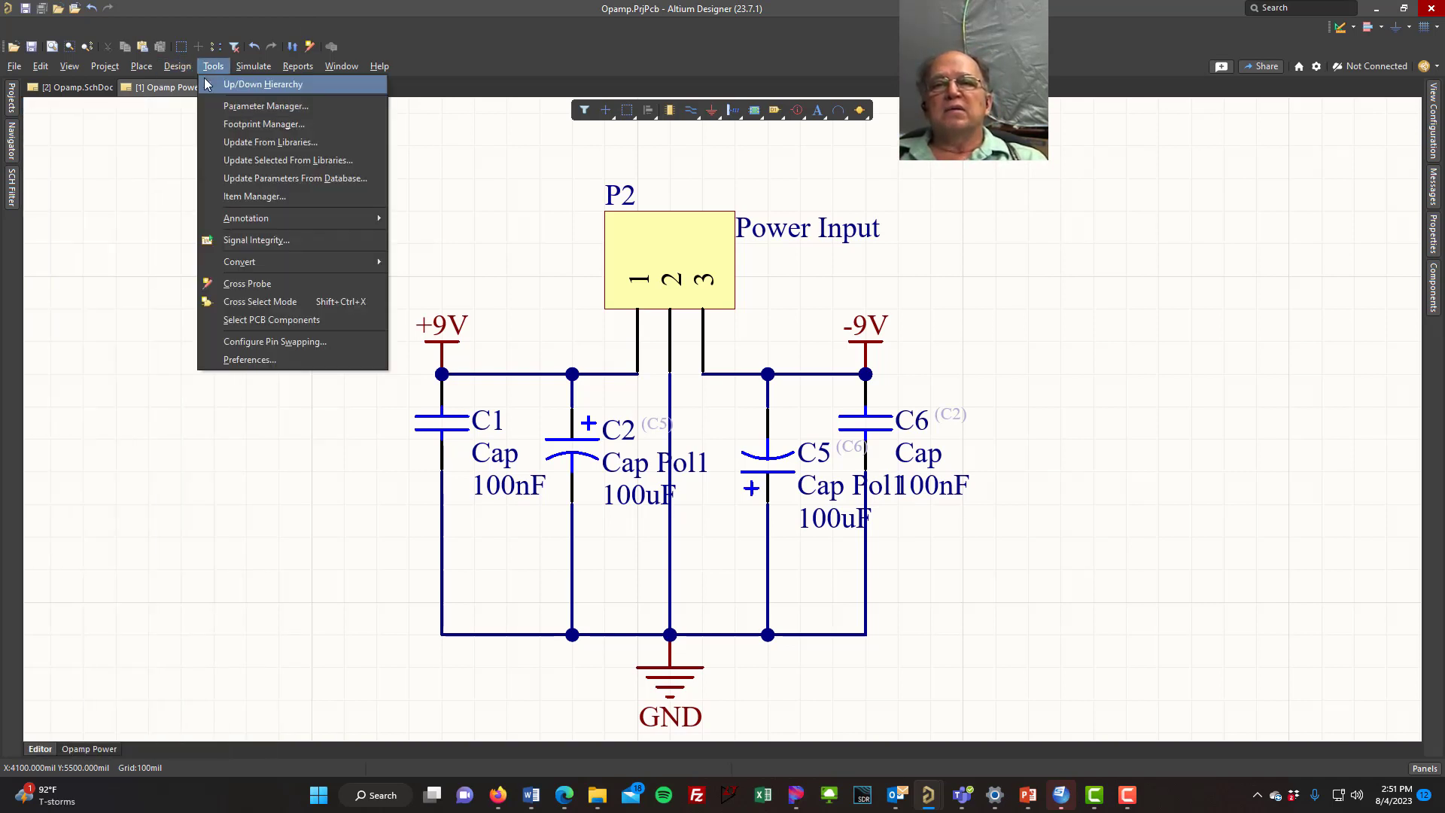
{"action": "left_click", "coordinate": [187, 69]}
{"action": "left_click", "coordinate": [182, 69]}
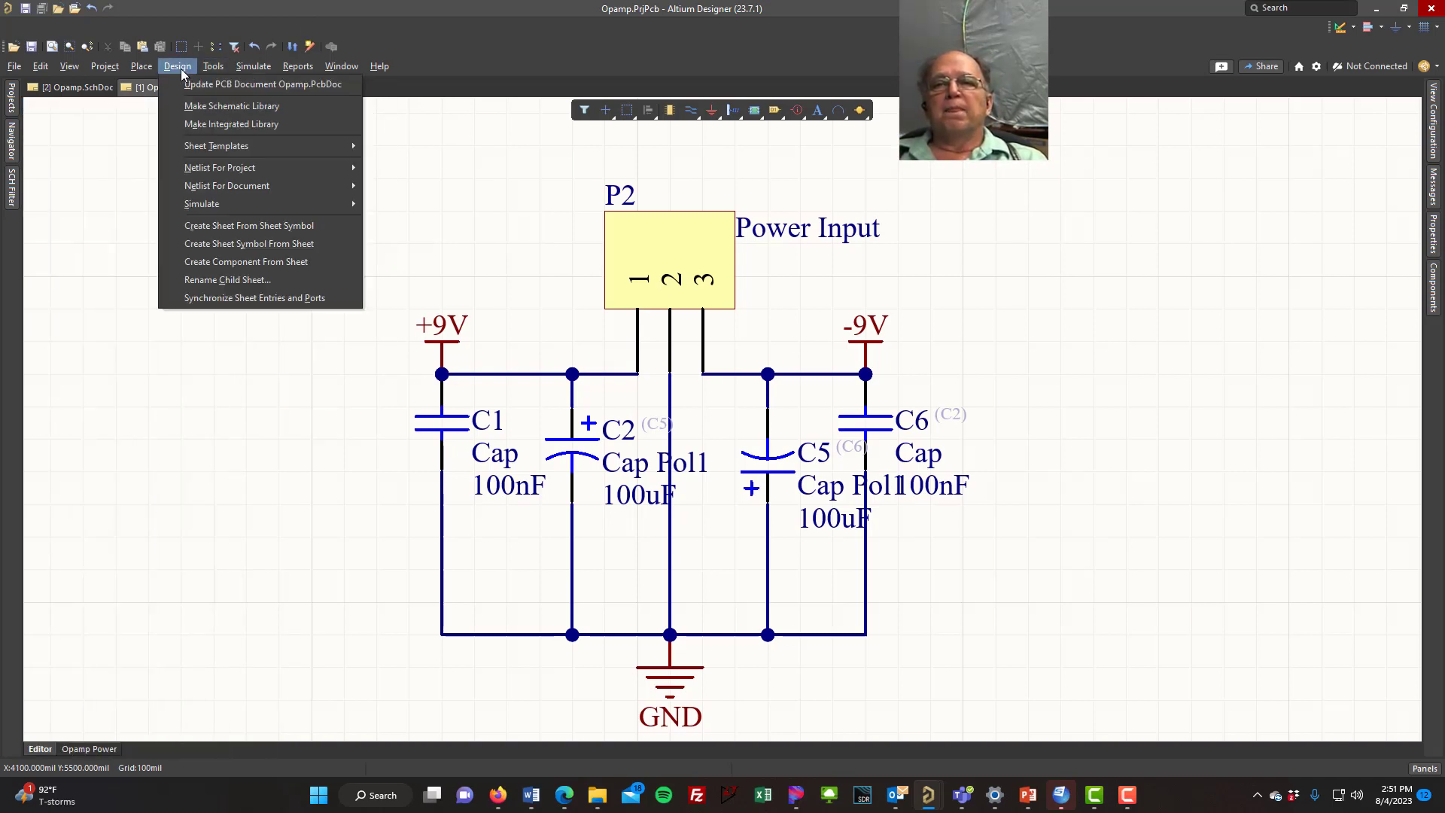
{"action": "left_click", "coordinate": [211, 86]}
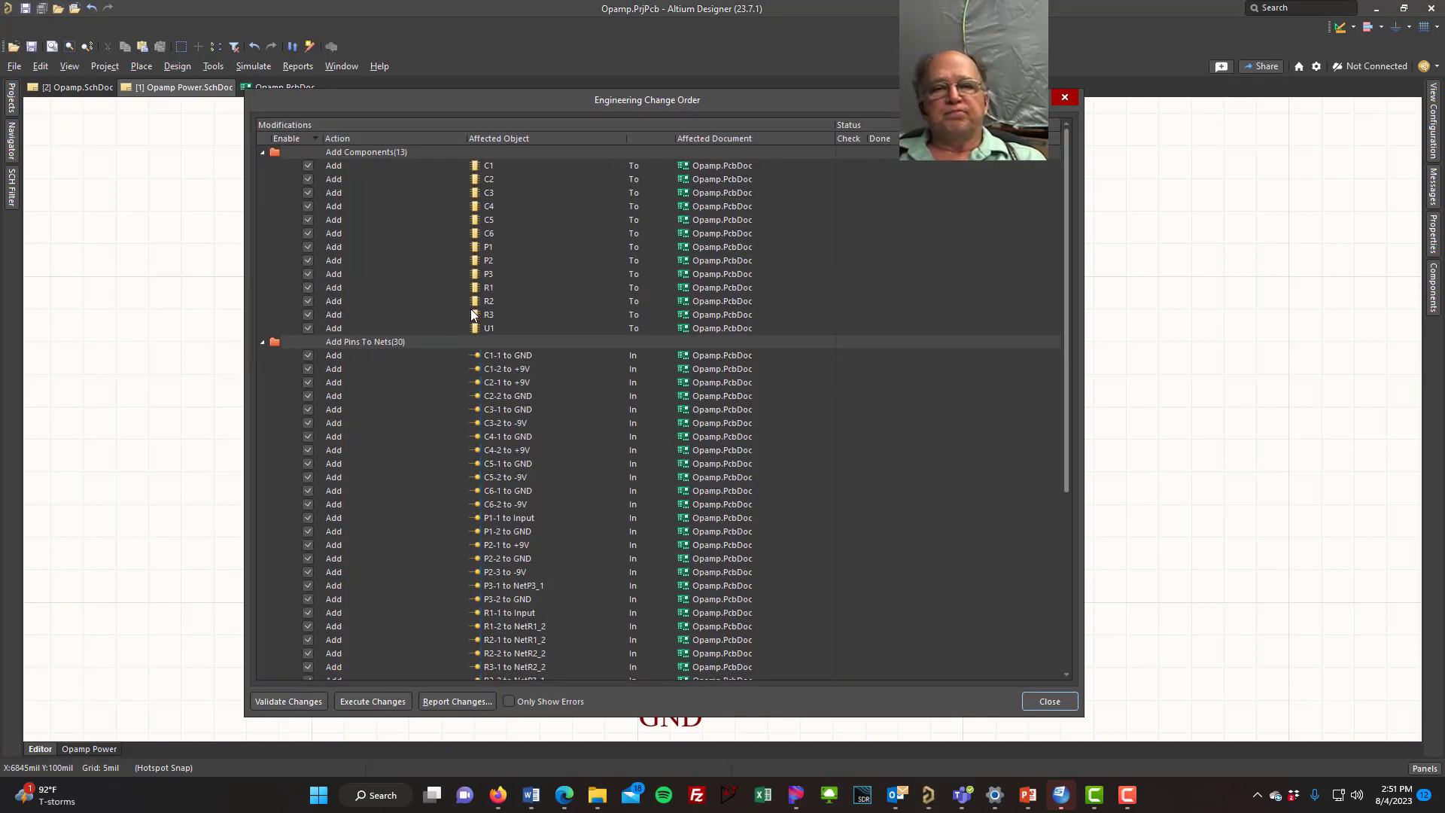
{"action": "scroll", "coordinate": [594, 452], "scroll_direction": "down", "scroll_amount": 6}
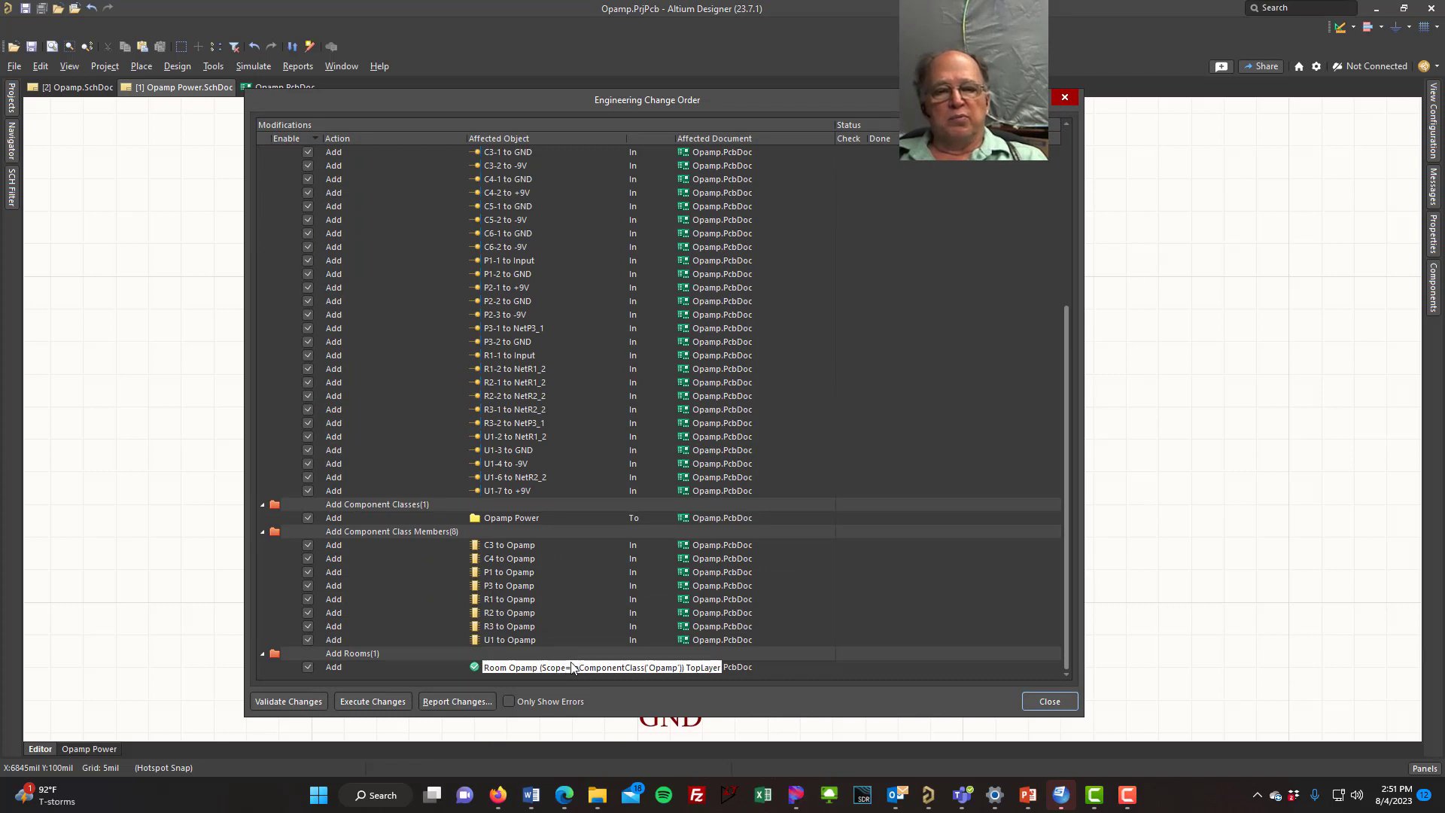
{"action": "left_click", "coordinate": [293, 701]}
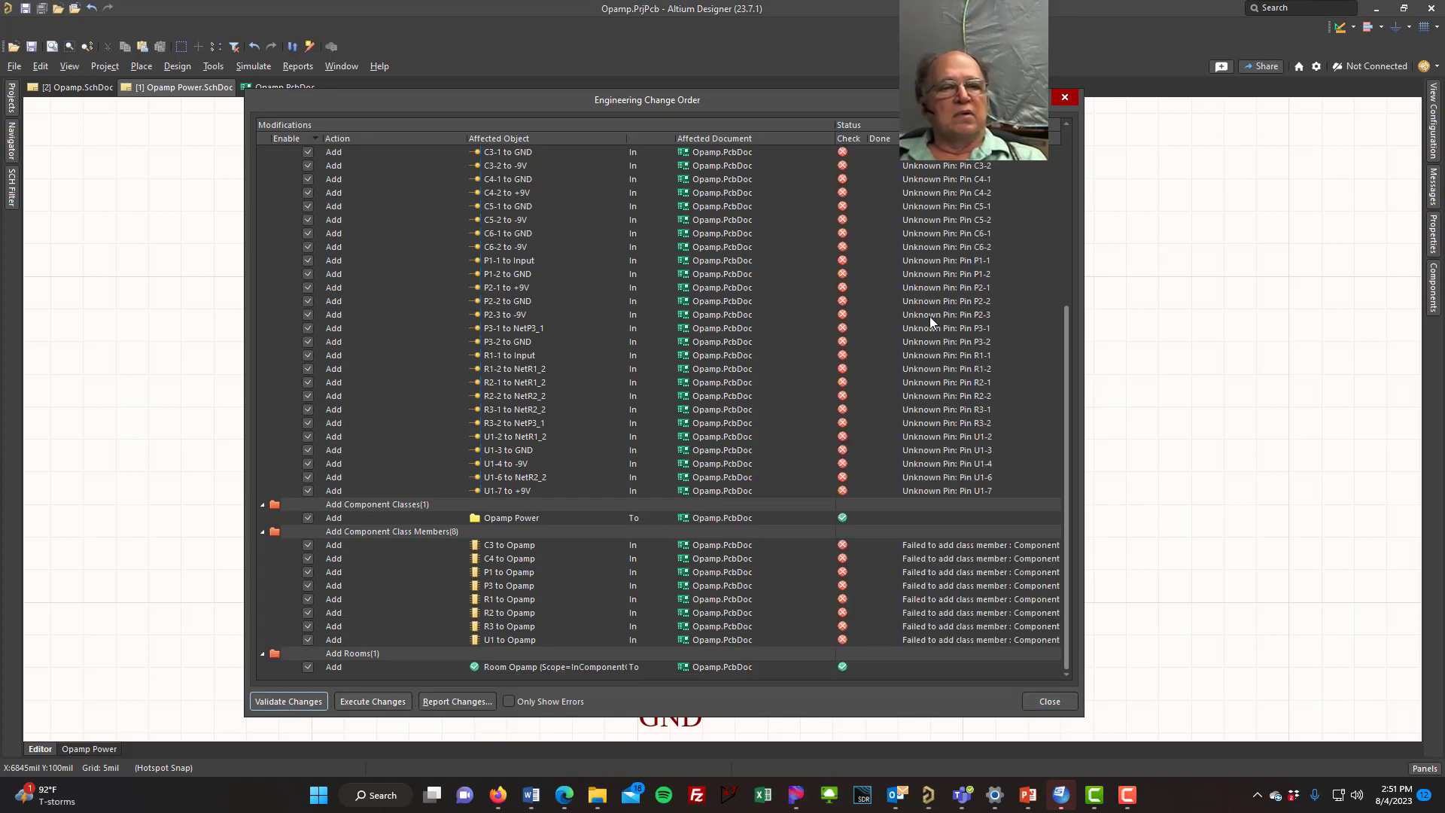
{"action": "scroll", "coordinate": [931, 319], "scroll_direction": "up", "scroll_amount": 7}
{"action": "scroll", "coordinate": [930, 315], "scroll_direction": "down", "scroll_amount": 7}
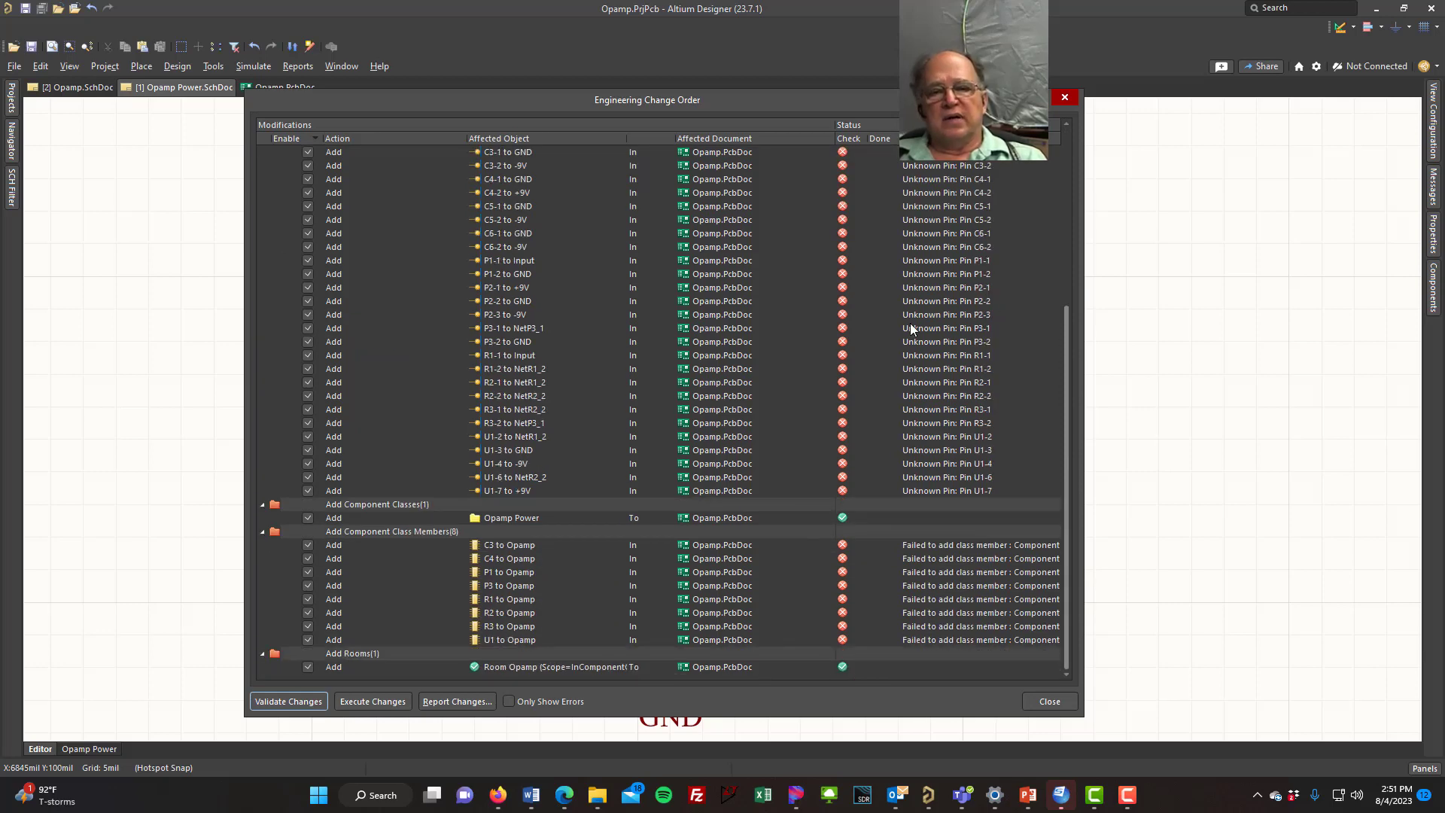
{"action": "left_click", "coordinate": [360, 703]}
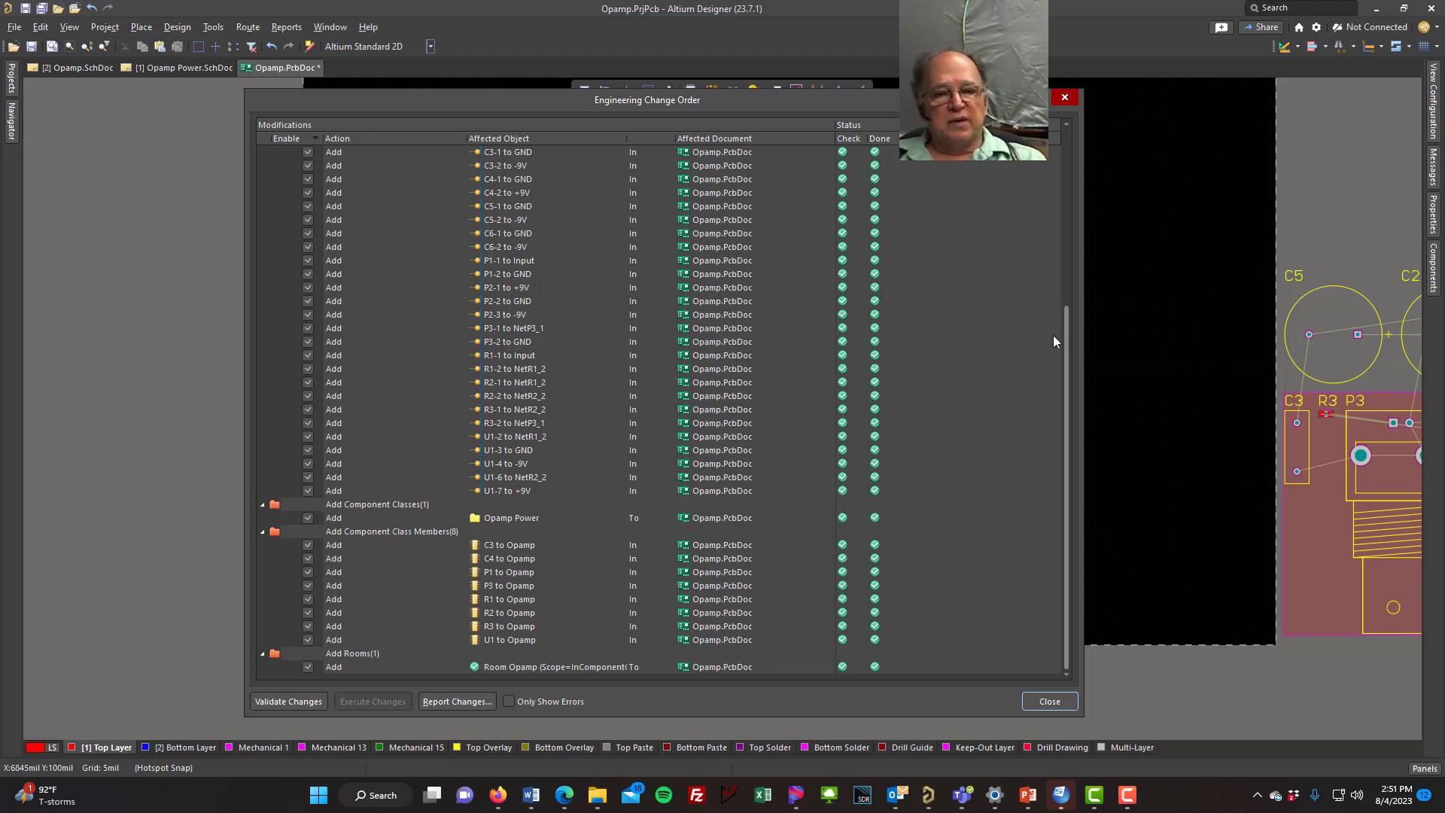
{"action": "left_click", "coordinate": [1034, 703]}
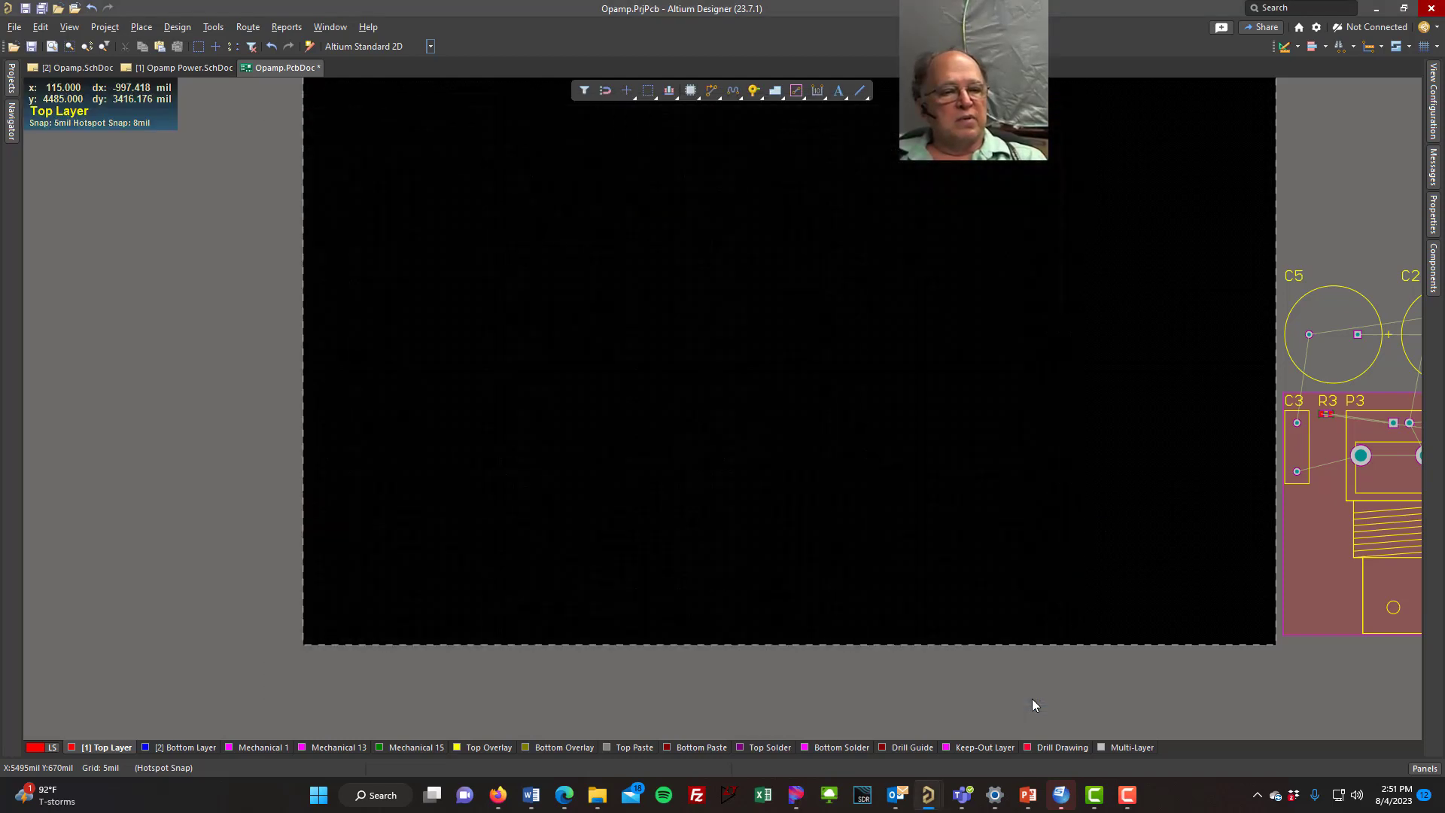
Shift capacitor C2 slightly within the upper row of components beside the board and save all documents.
{"action": "right_click_drag", "start_coordinate": [1072, 519], "coordinate": [416, 467]}
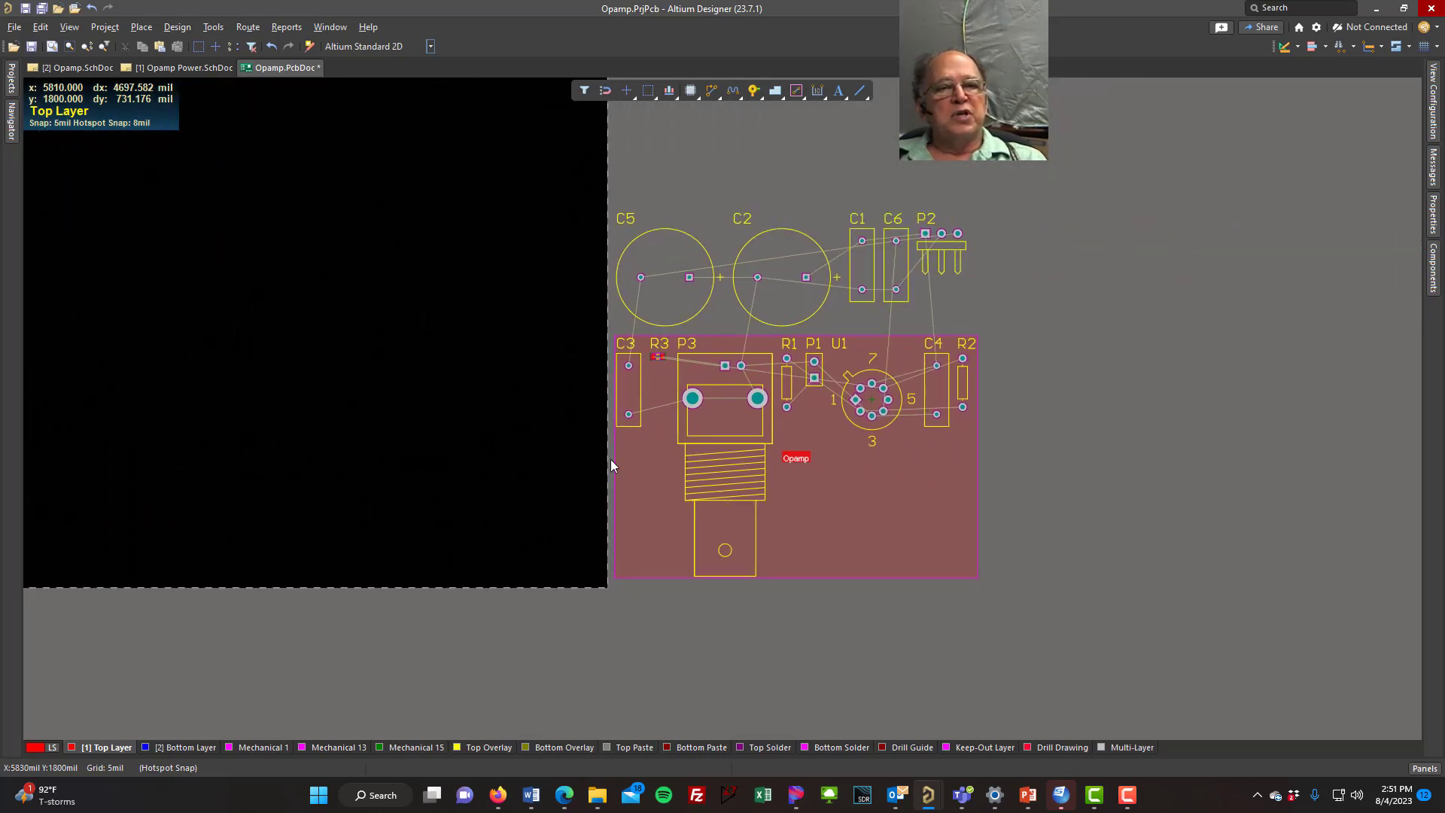
{"action": "mouse_move", "coordinate": [788, 273]}
{"action": "right_mouse_down"}
{"action": "mouse_move", "coordinate": [800, 253]}
{"action": "mouse_move", "coordinate": [777, 298]}
{"action": "right_mouse_up"}
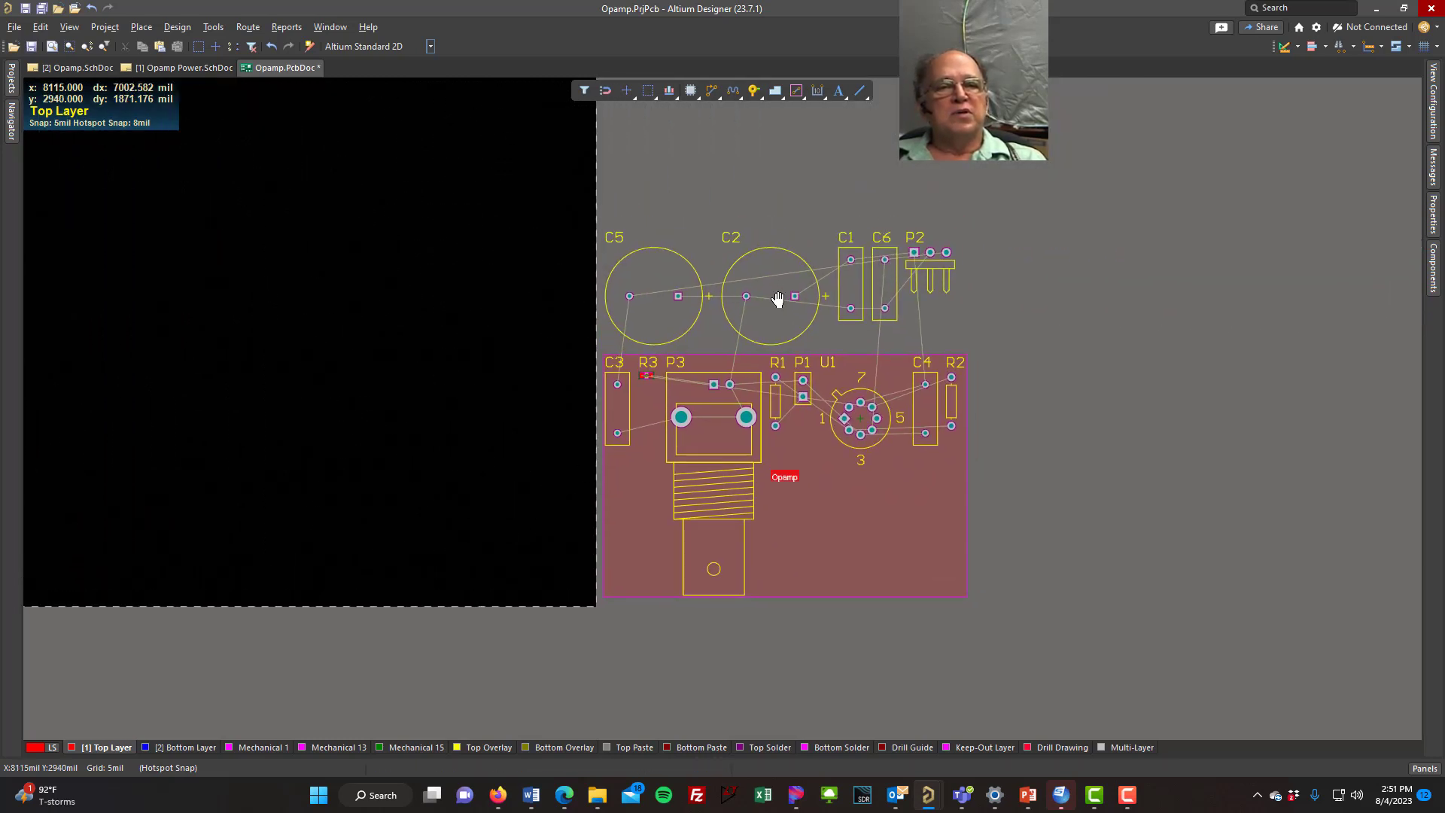
{"action": "mouse_move", "coordinate": [784, 273]}
{"action": "left_mouse_down"}
{"action": "mouse_move", "coordinate": [806, 282]}
{"action": "mouse_move", "coordinate": [788, 292]}
{"action": "left_mouse_up"}
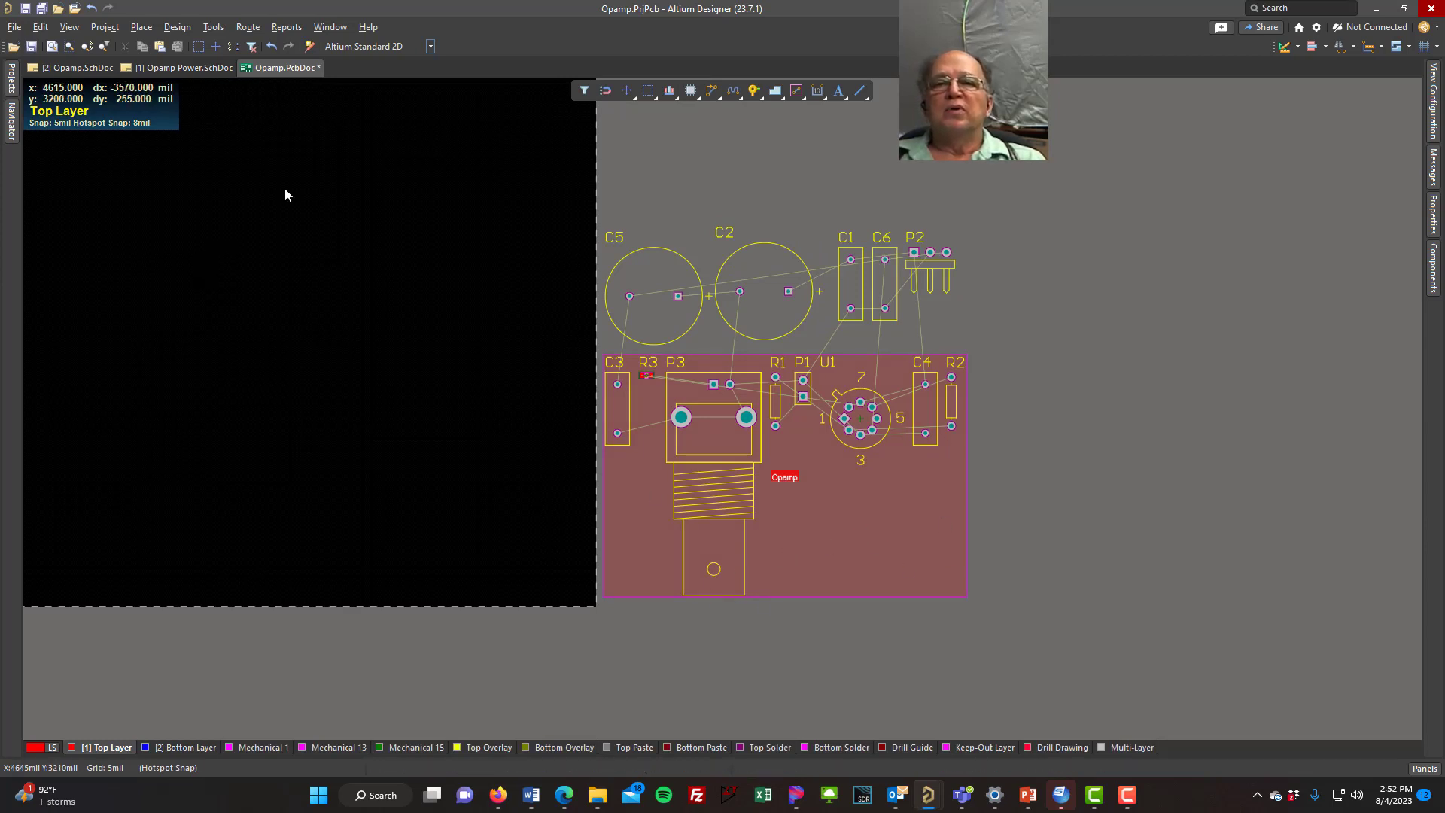
{"action": "left_click", "coordinate": [41, 8]}
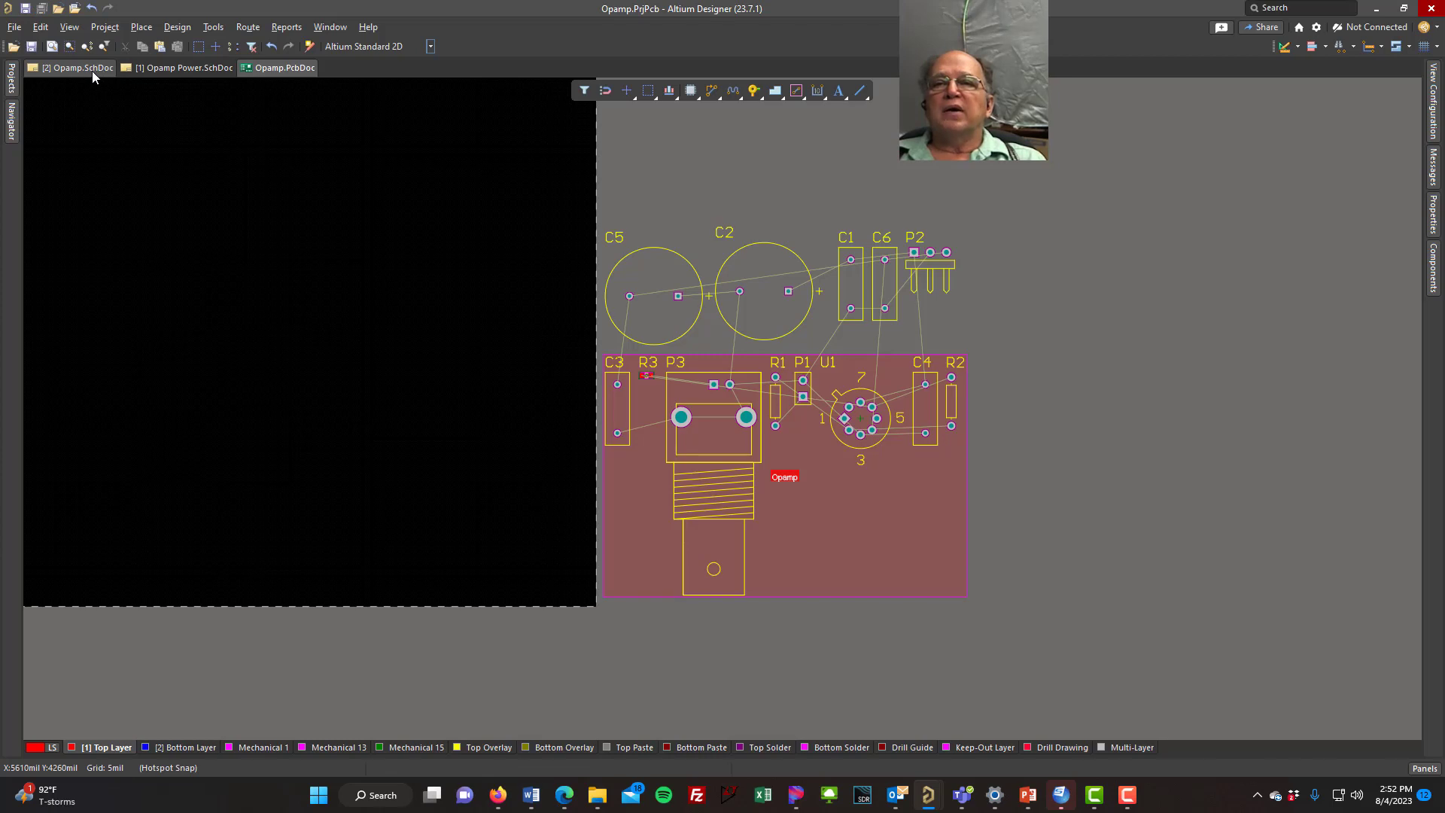
In the project's class generation options, enable Generate Rooms for Opamp Power.SchDoc.
{"action": "left_click", "coordinate": [159, 66]}
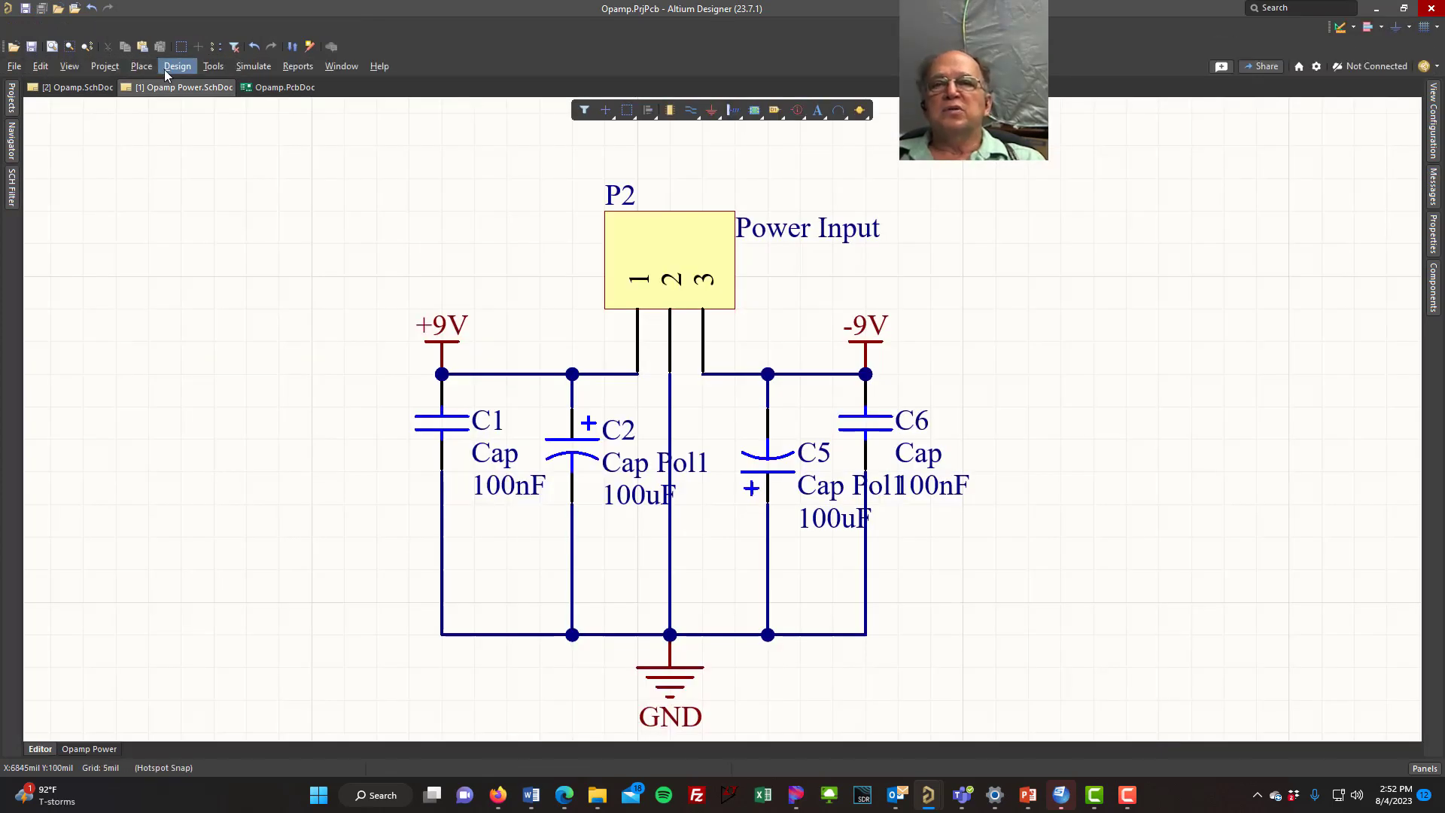
{"action": "left_click", "coordinate": [106, 66]}
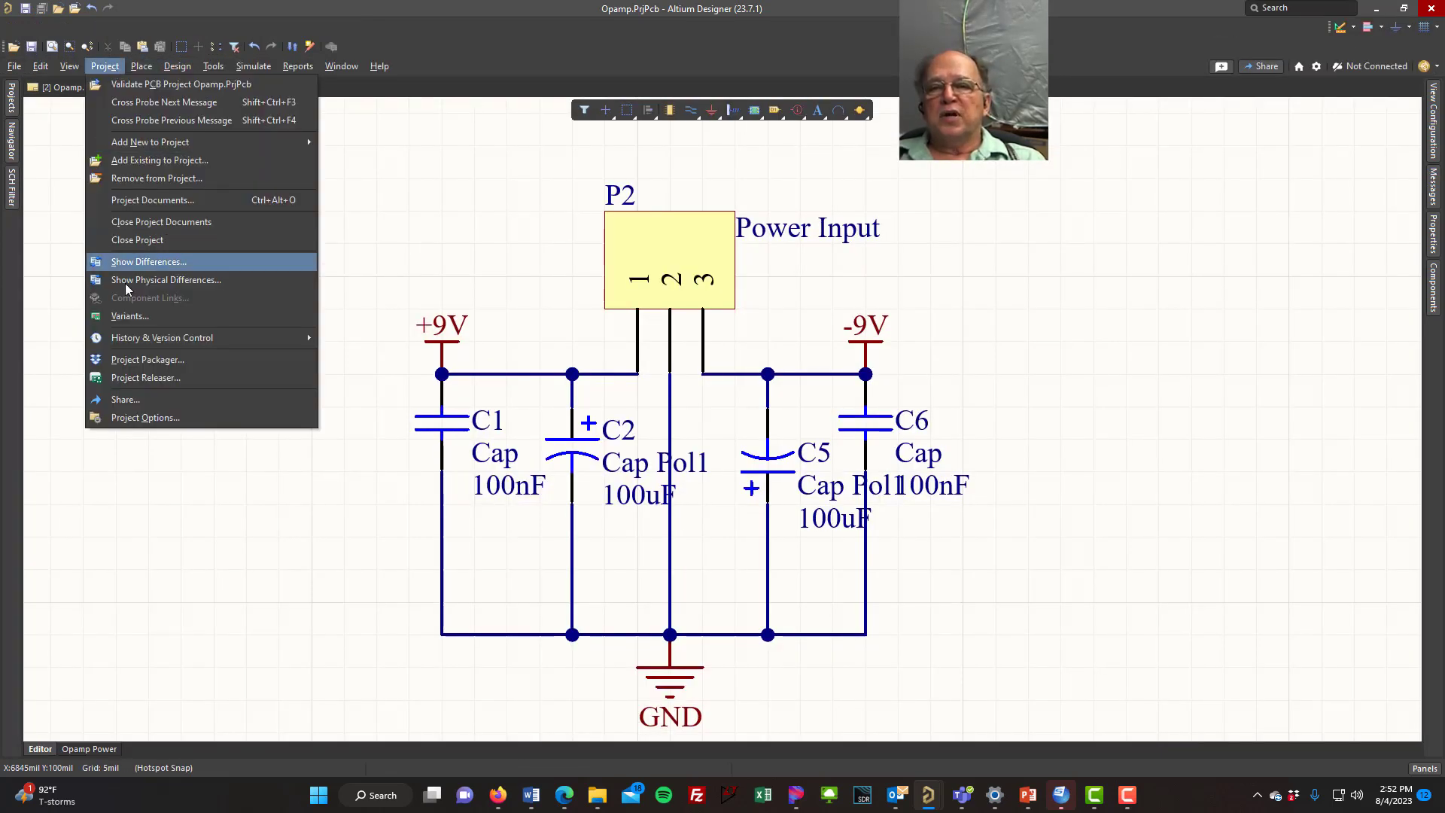
{"action": "left_click", "coordinate": [145, 418]}
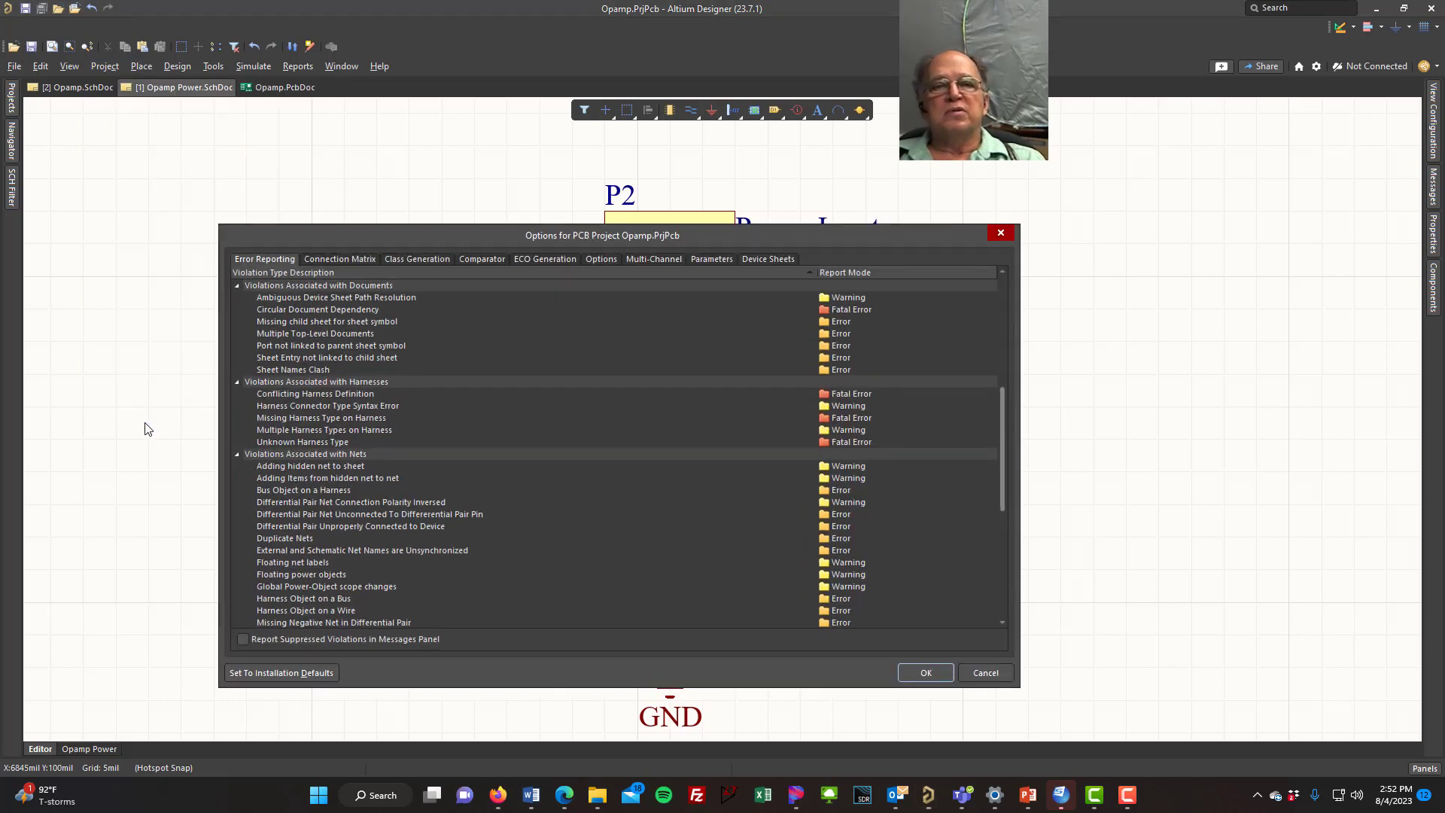
{"action": "left_click", "coordinate": [423, 259]}
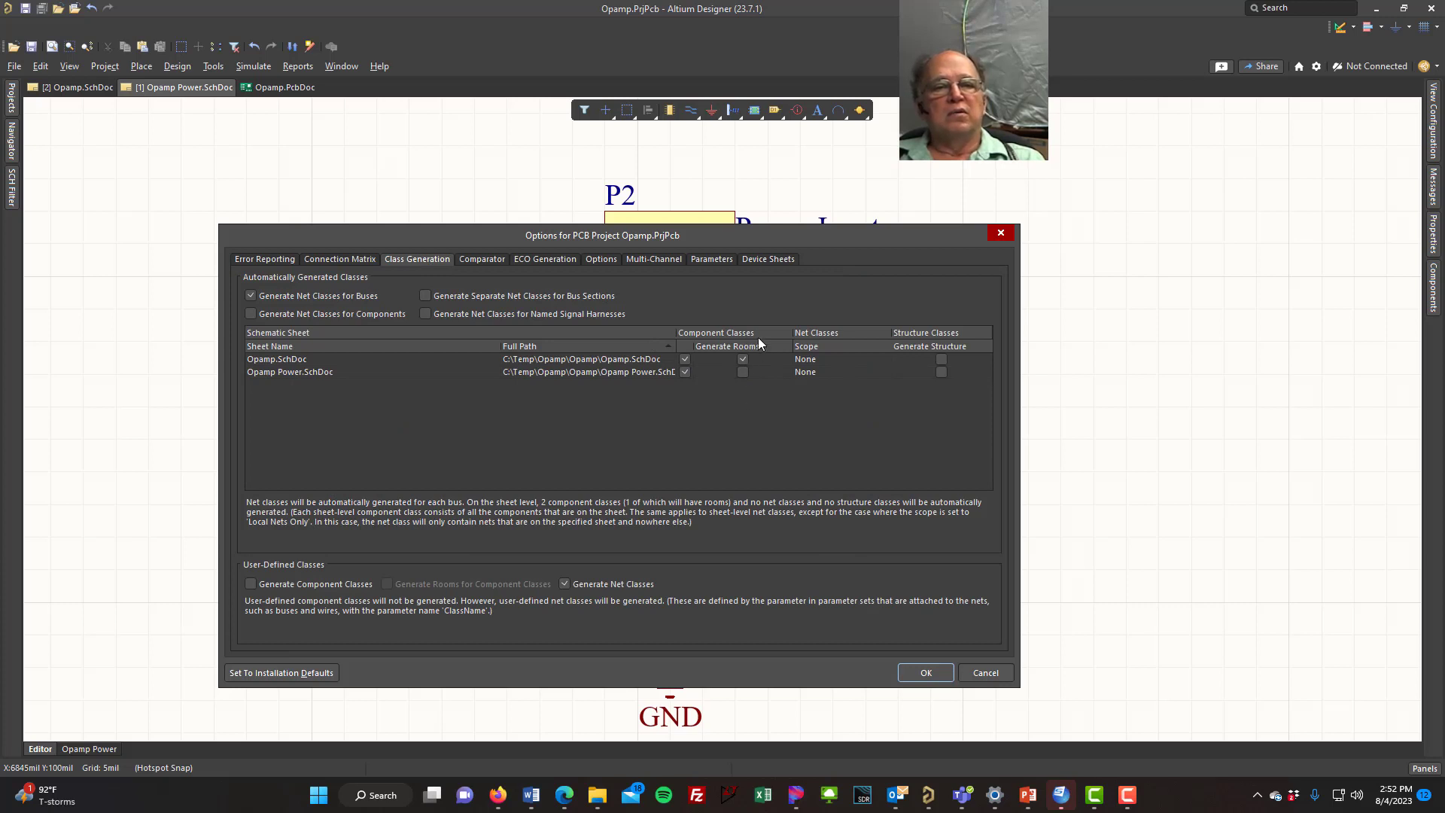
{"action": "left_click", "coordinate": [743, 374]}
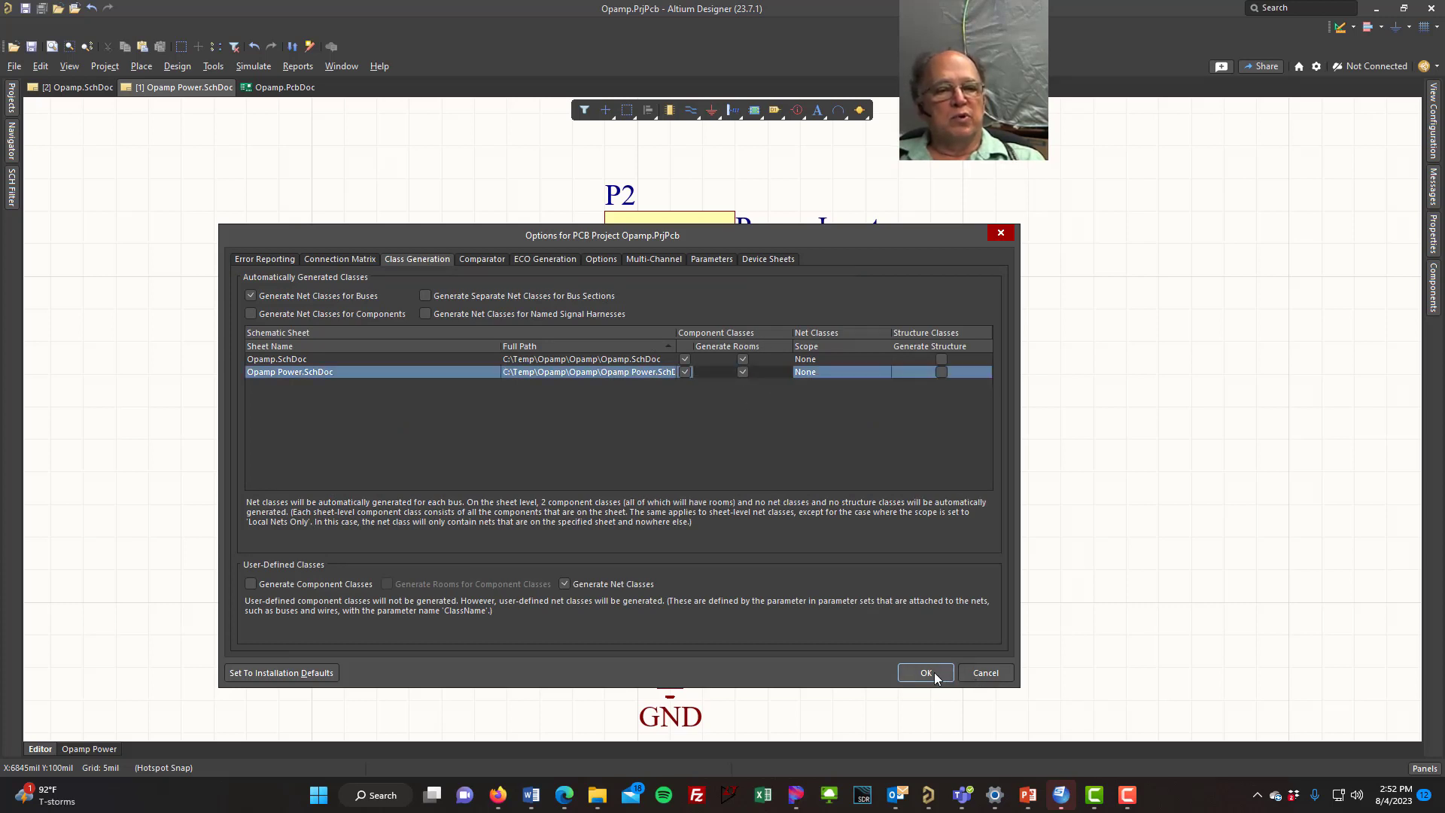
{"action": "left_click", "coordinate": [936, 676]}
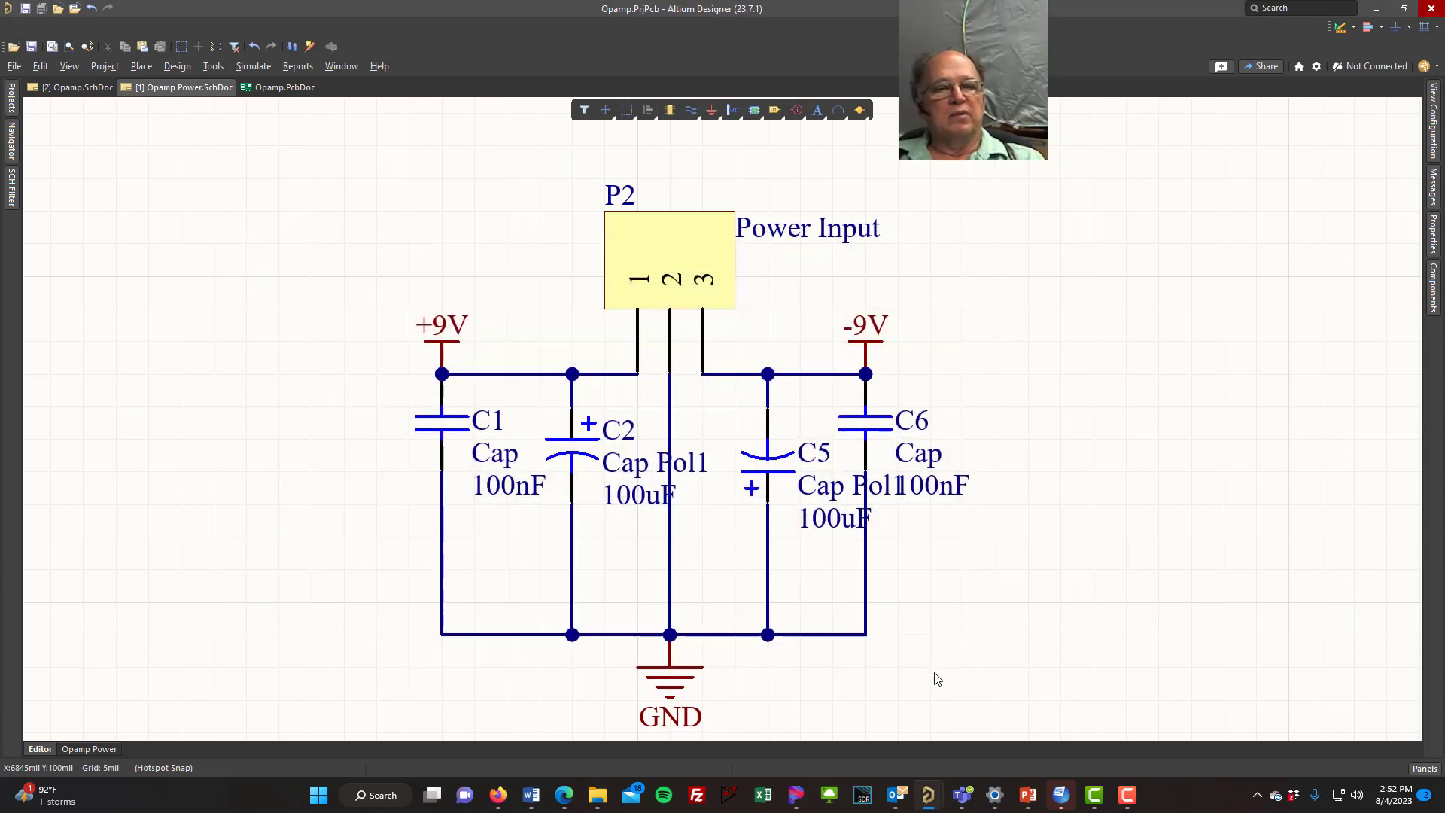
Delete all components and the Opamp room from Opamp.PcbDoc, and save all documents.
{"action": "left_click", "coordinate": [280, 88]}
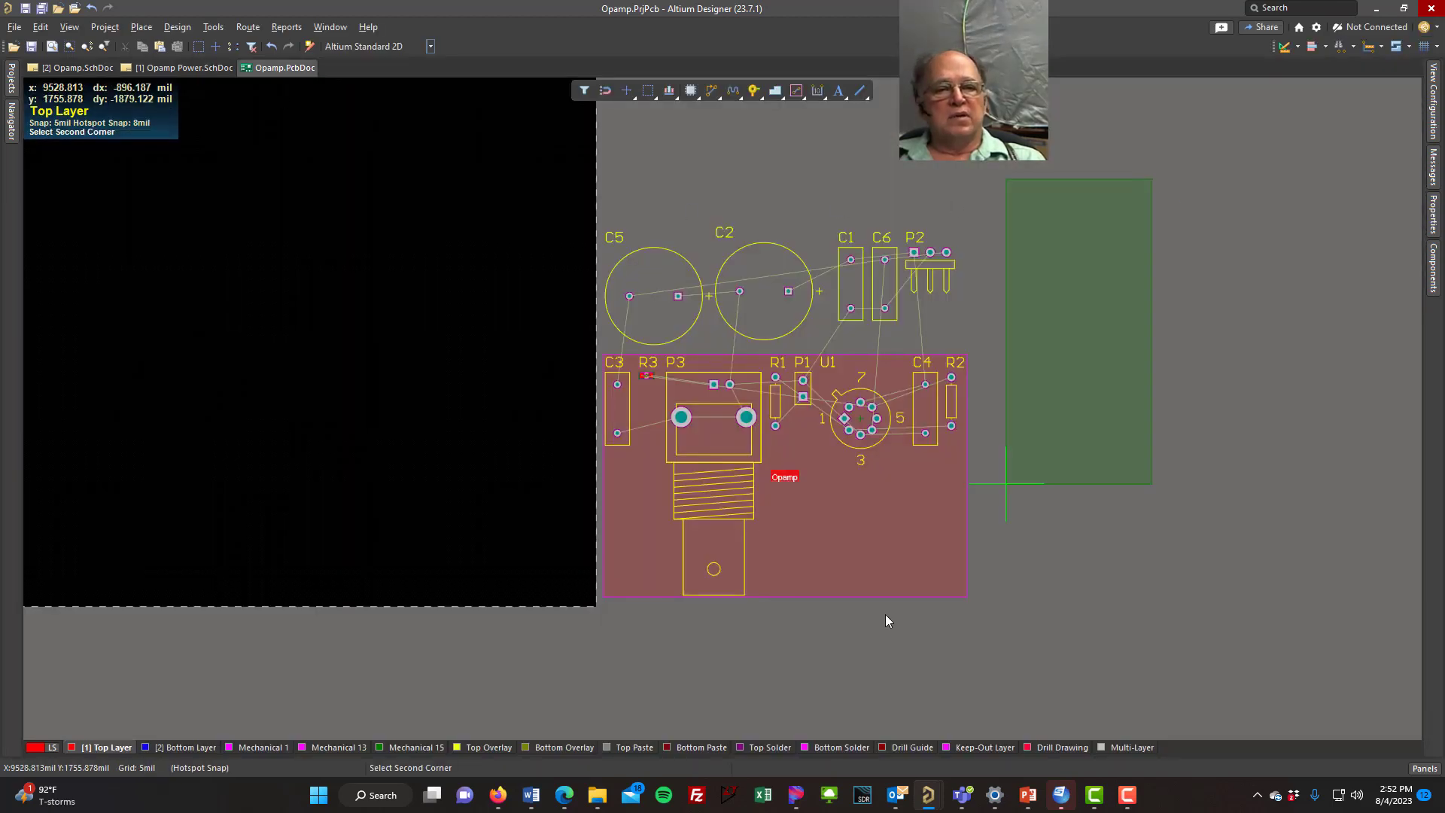
{"action": "left_click", "coordinate": [470, 680]}
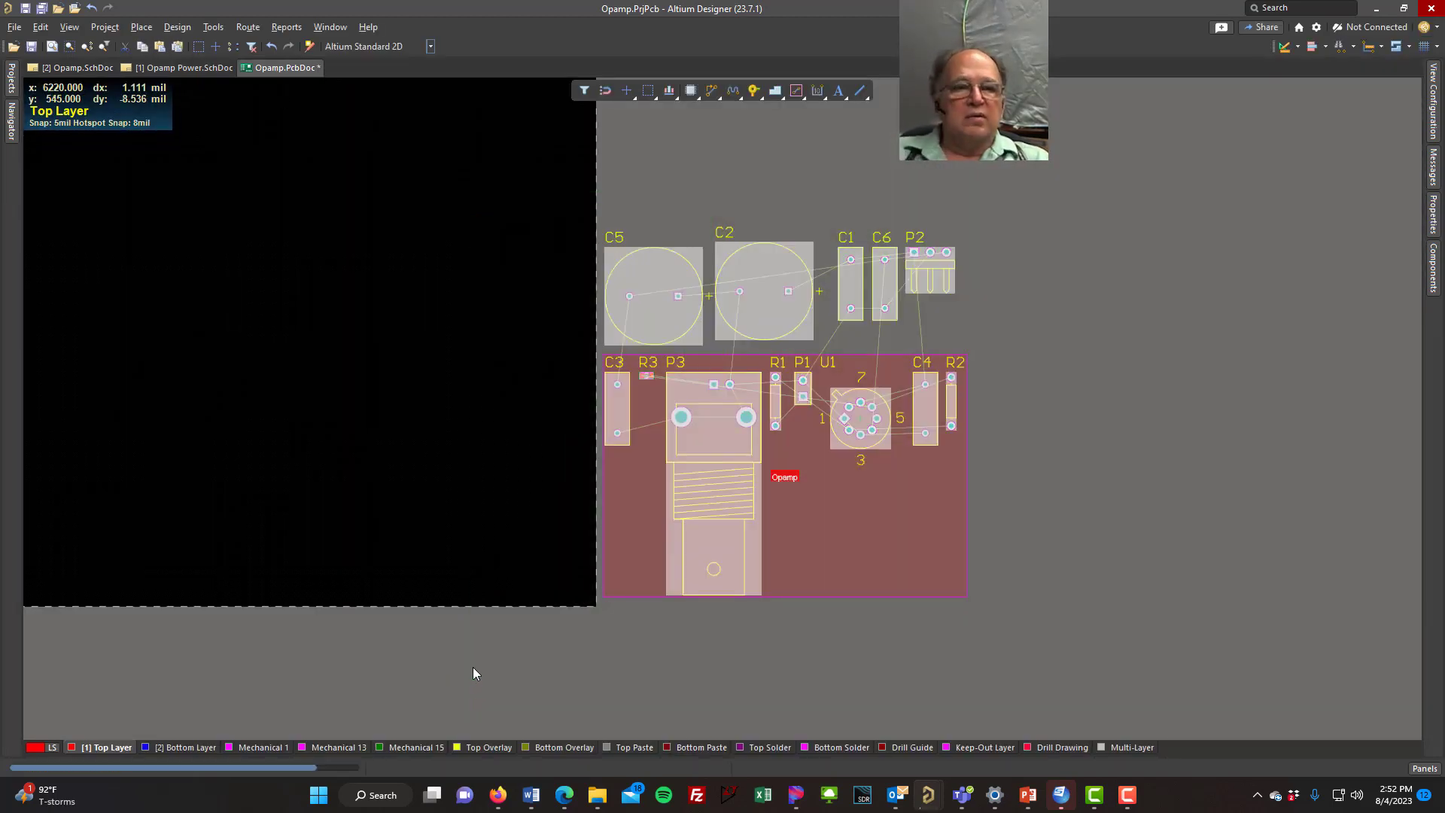
{"action": "left_click", "coordinate": [897, 517]}
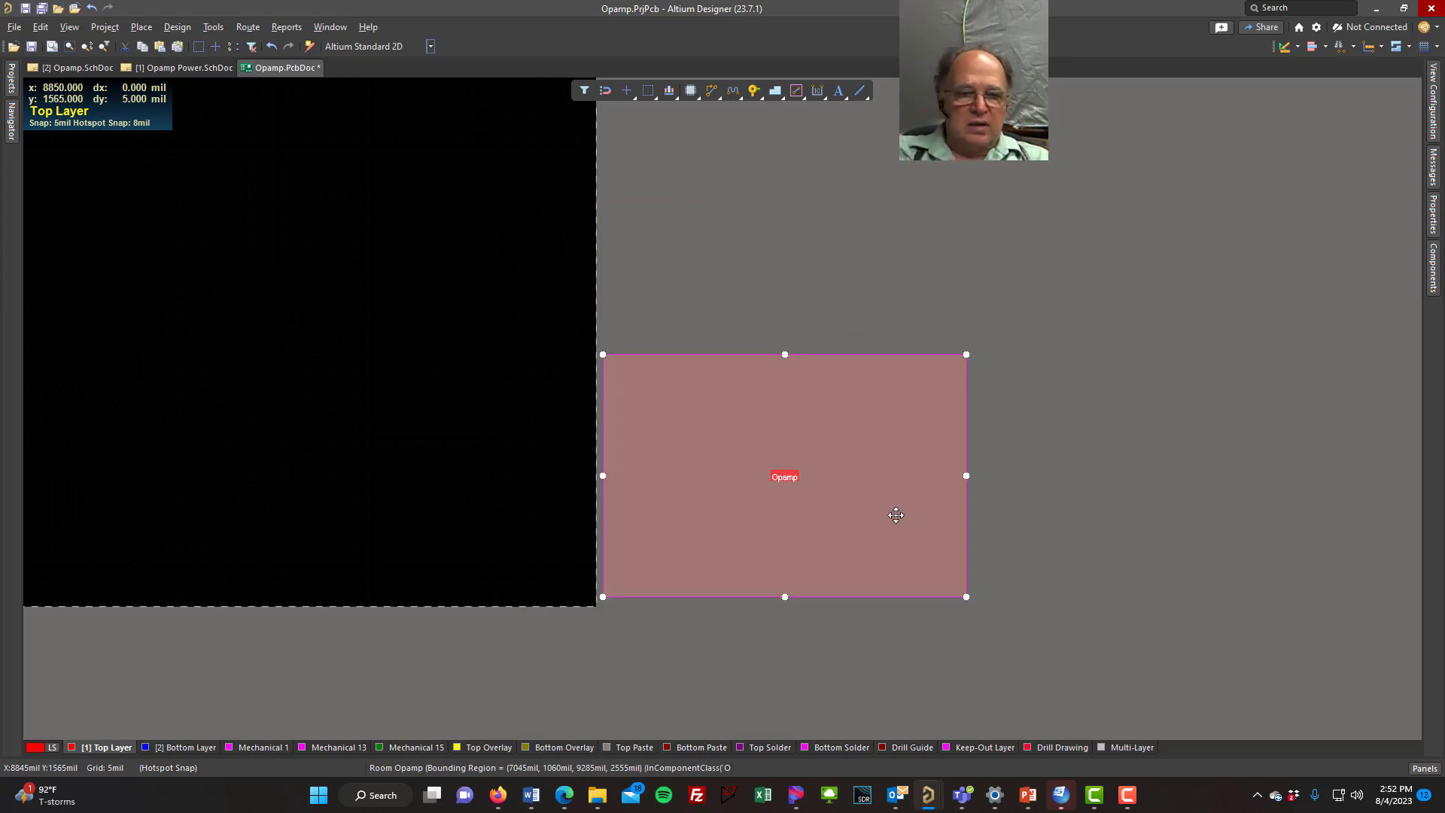
{"action": "key", "text": "Delete"}
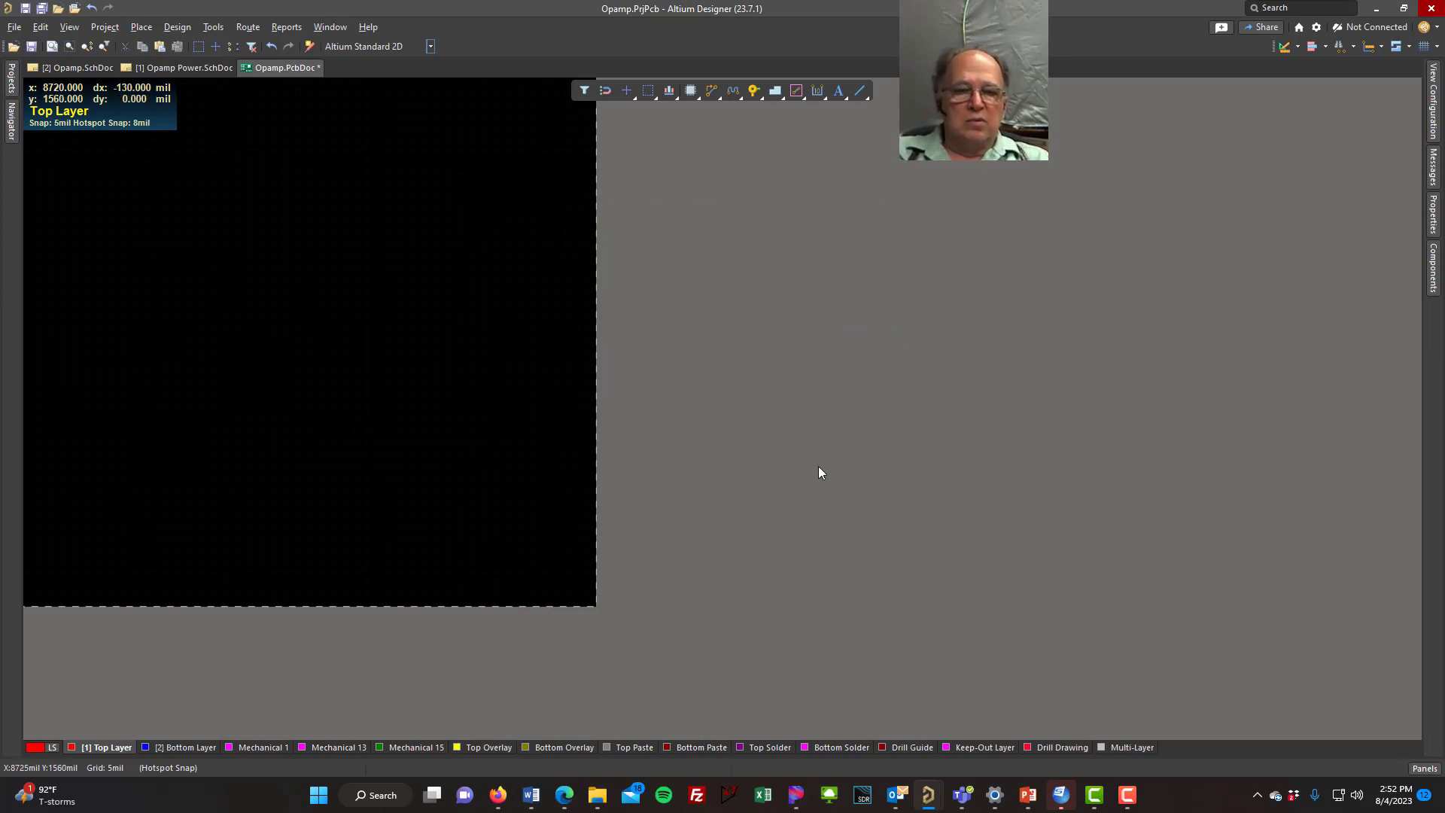
{"action": "left_click", "coordinate": [45, 10]}
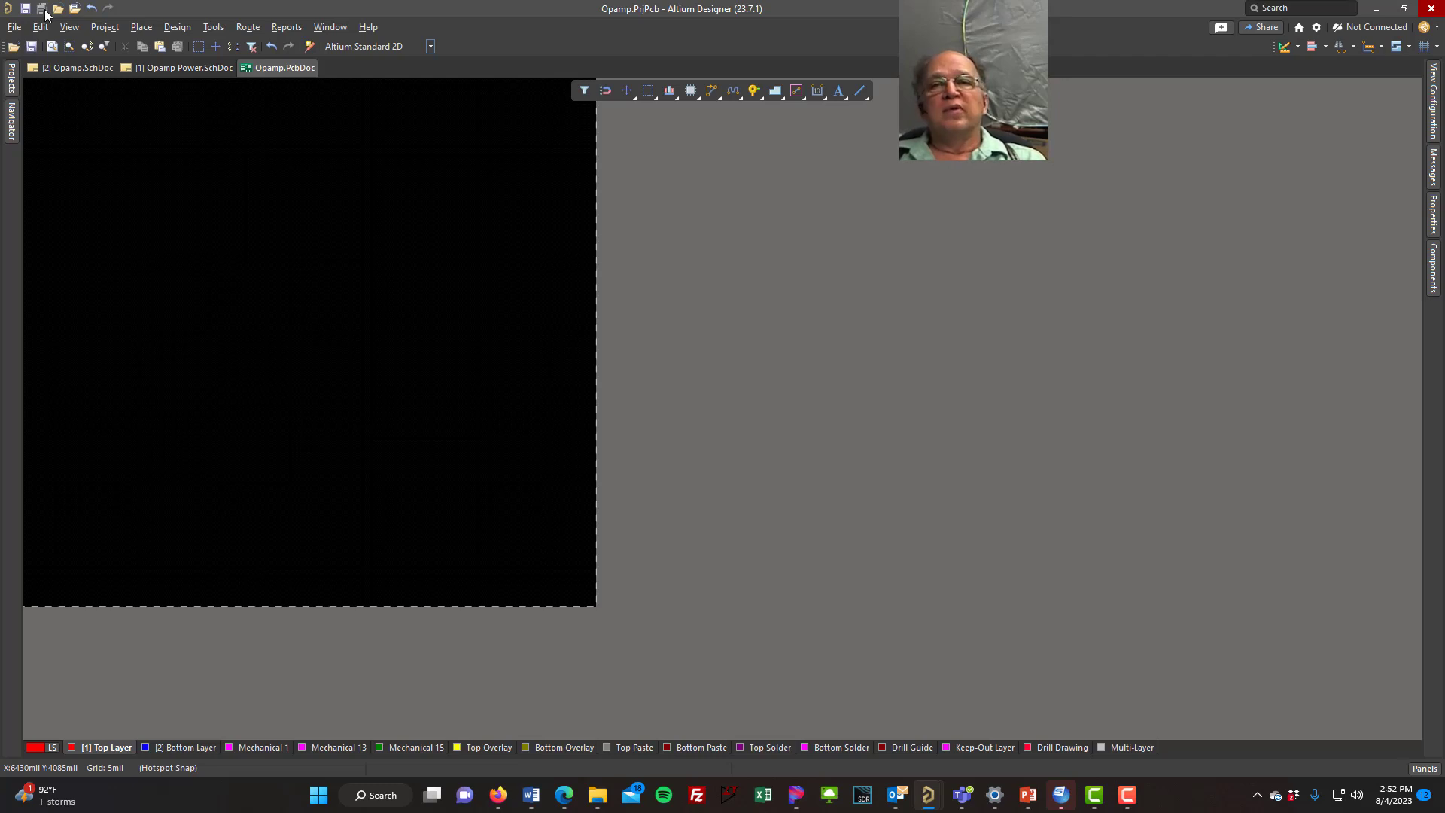
Update Opamp.PcbDoc from the schematics, executing the engineering change order that includes the Opamp and Opamp Power rooms.
{"action": "left_click", "coordinate": [173, 67]}
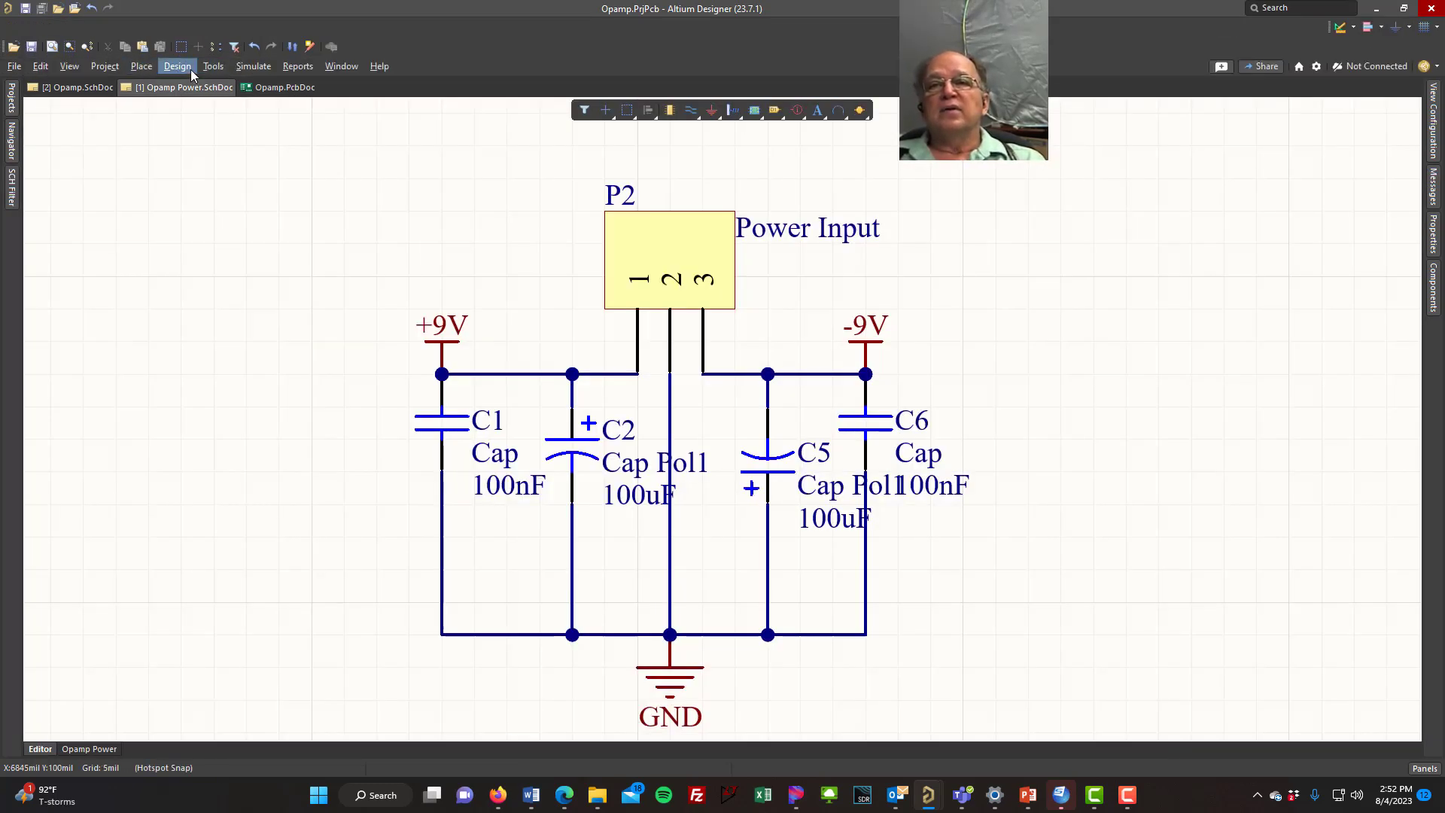
{"action": "left_click", "coordinate": [176, 68]}
{"action": "left_click", "coordinate": [198, 83]}
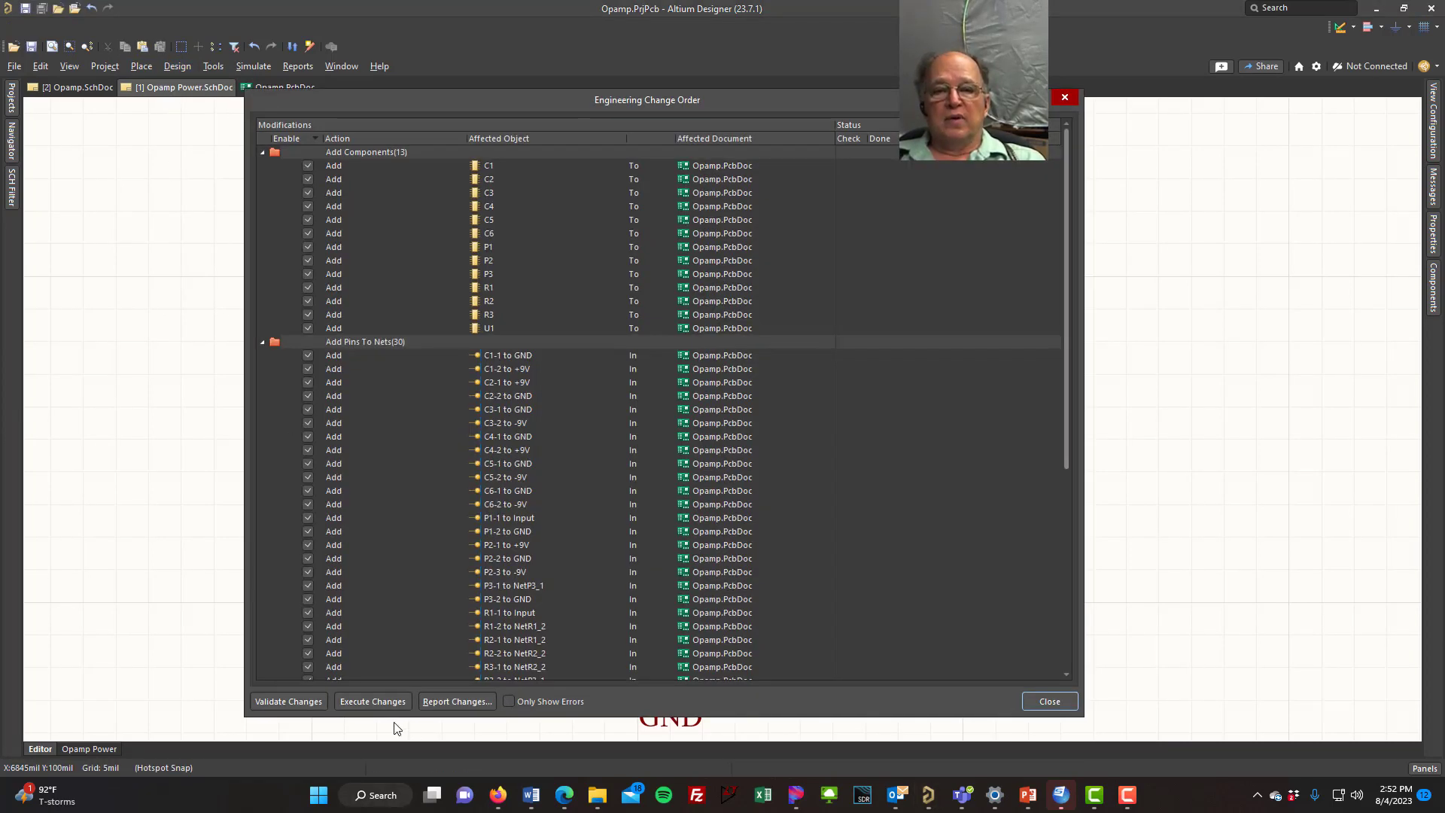
{"action": "scroll", "coordinate": [410, 640], "scroll_direction": "down", "scroll_amount": 8}
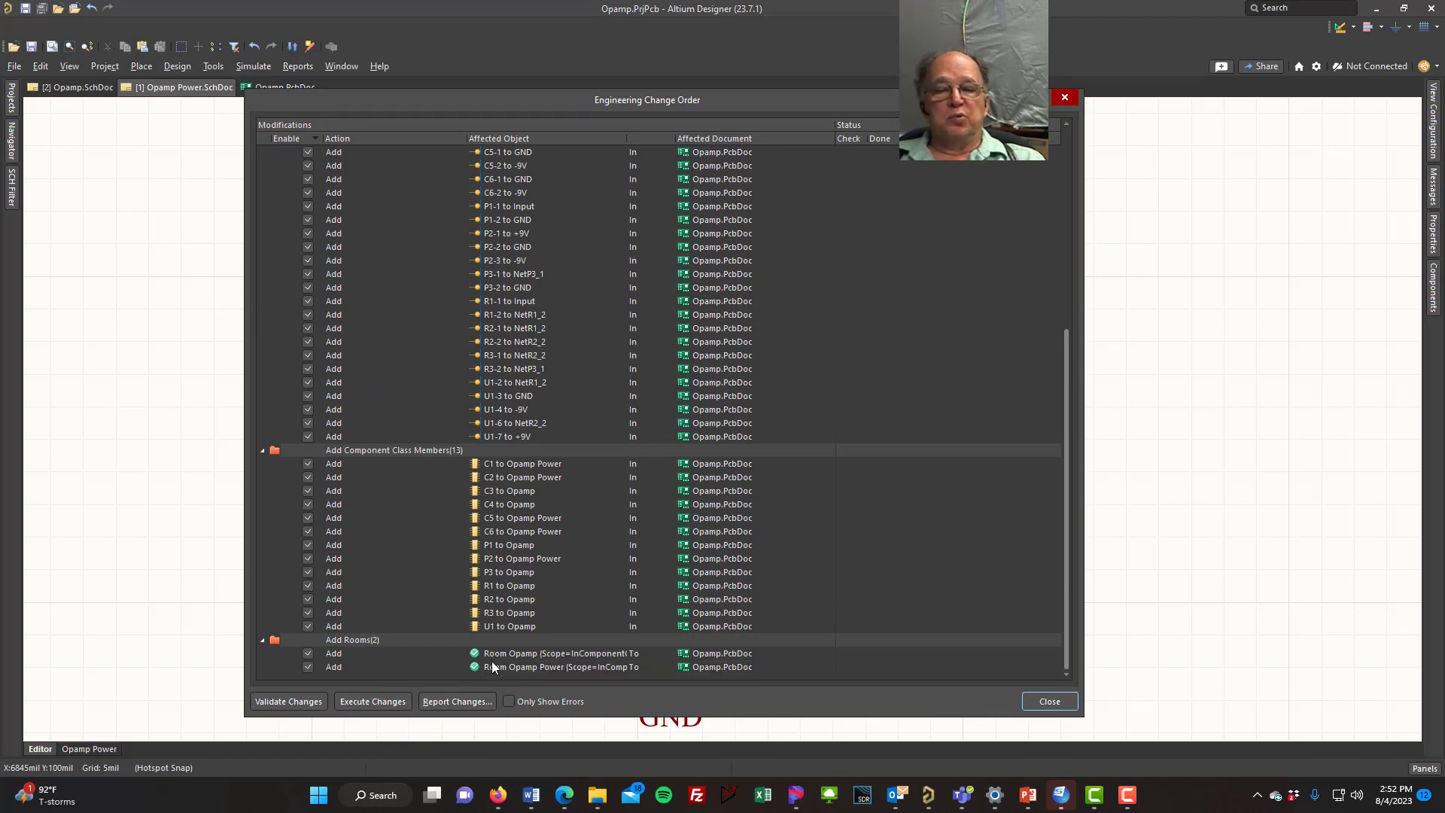
{"action": "left_click", "coordinate": [373, 703]}
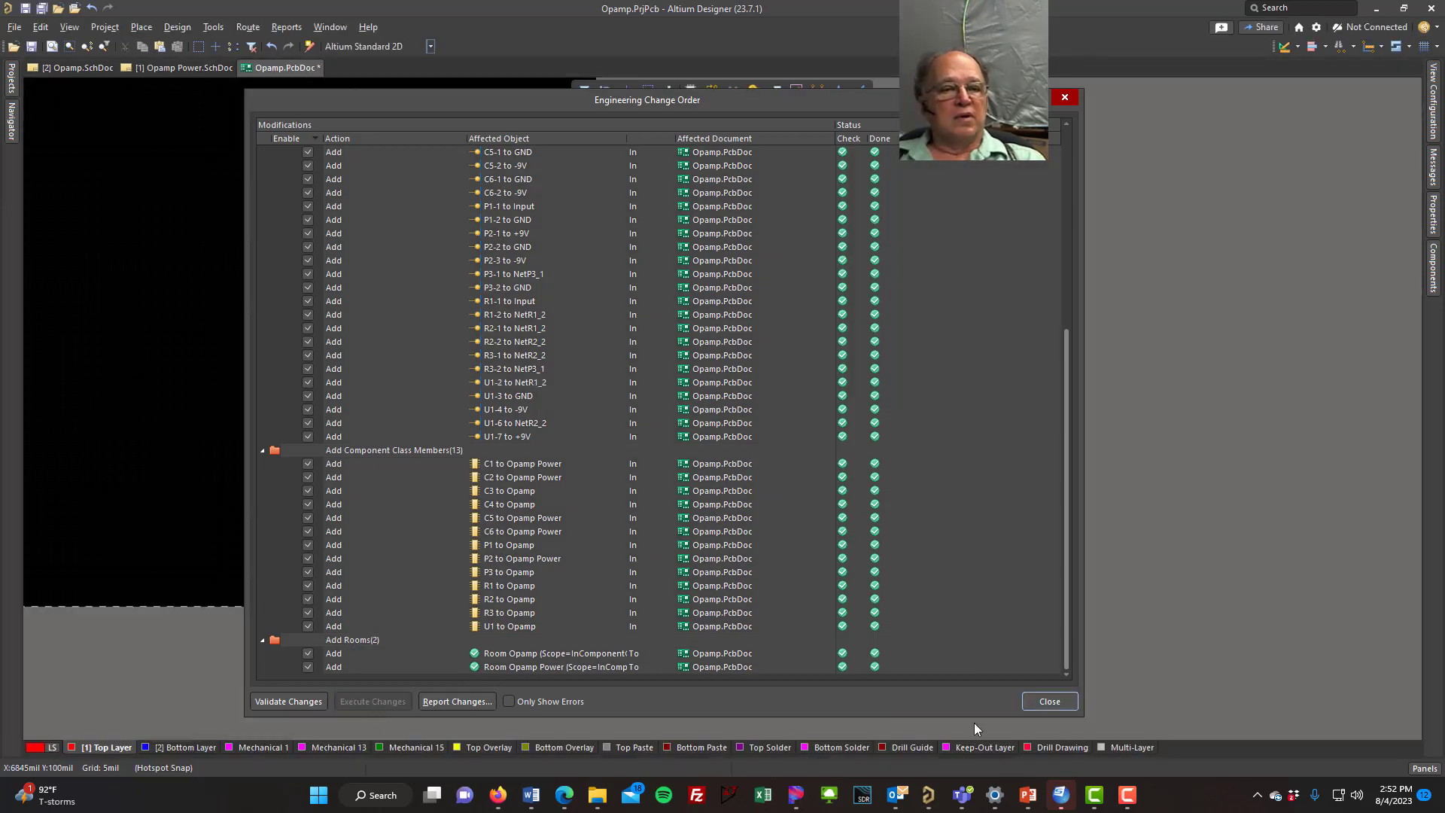
{"action": "left_click", "coordinate": [1046, 700]}
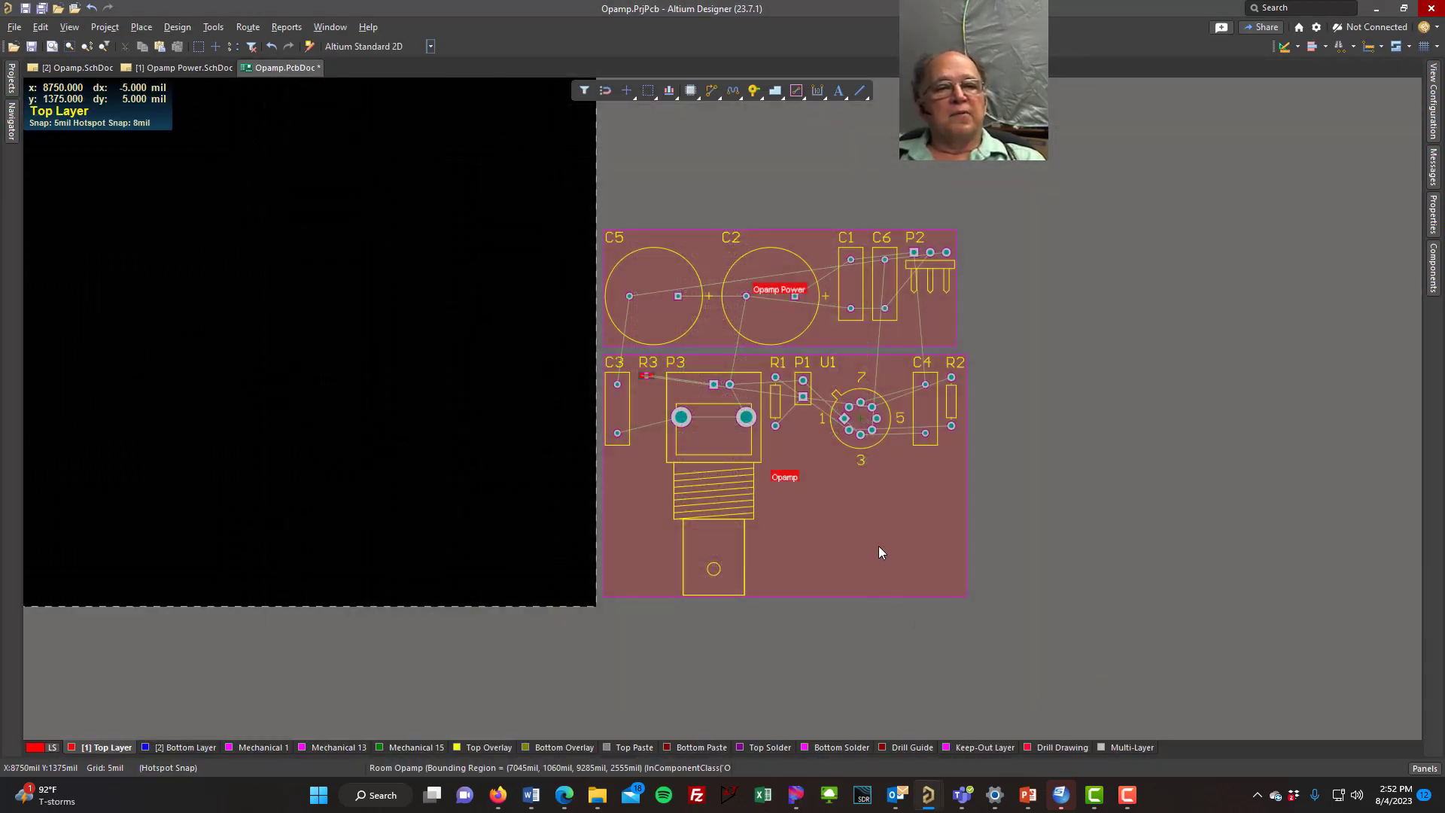
Move the Opamp and Opamp Power rooms with their components onto the left part of the board, with Opamp Power above Opamp.
{"action": "left_click_drag", "start_coordinate": [878, 545], "coordinate": [400, 582]}
{"action": "right_click_drag", "start_coordinate": [913, 497], "coordinate": [1326, 564]}
{"action": "left_click_drag", "start_coordinate": [1294, 404], "coordinate": [360, 340]}
{"action": "left_click_drag", "start_coordinate": [647, 580], "coordinate": [404, 668]}
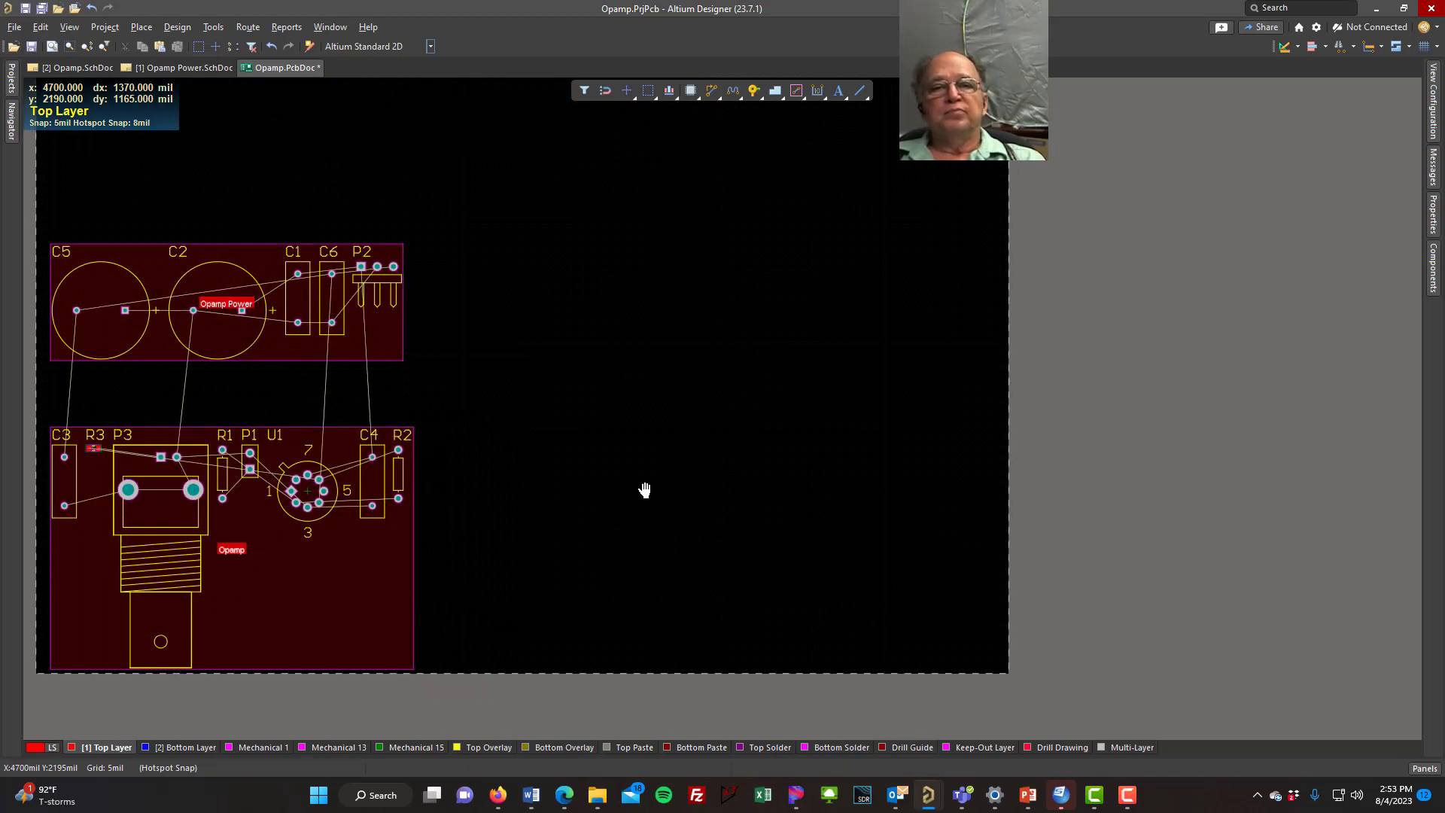
{"action": "right_click_drag", "start_coordinate": [645, 490], "coordinate": [838, 504]}
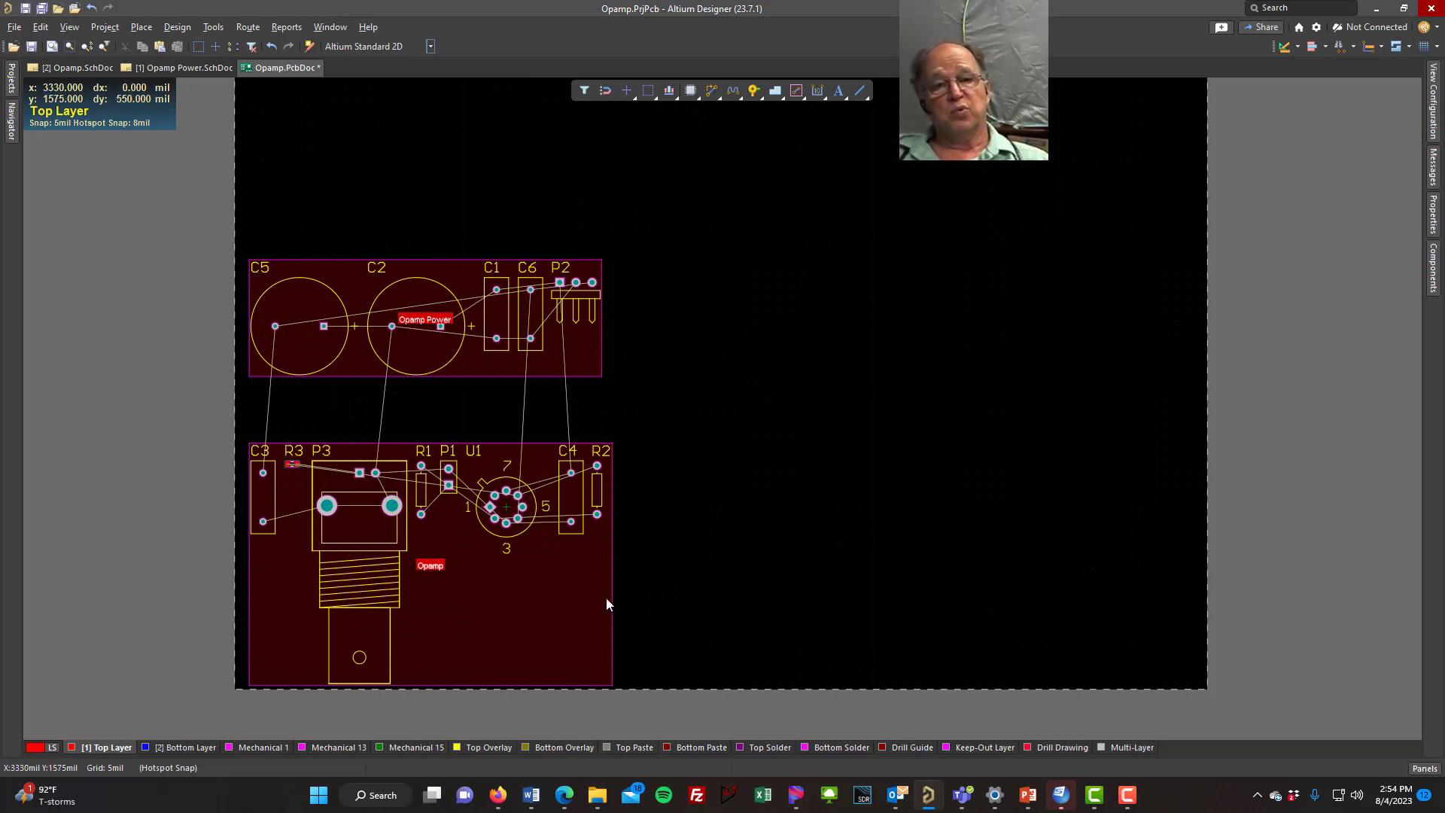
Enlarge the Opamp room up and to the right, and reposition it with U1 and a horizontally rotated C4 moved to its lower half.
{"action": "left_click", "coordinate": [585, 604]}
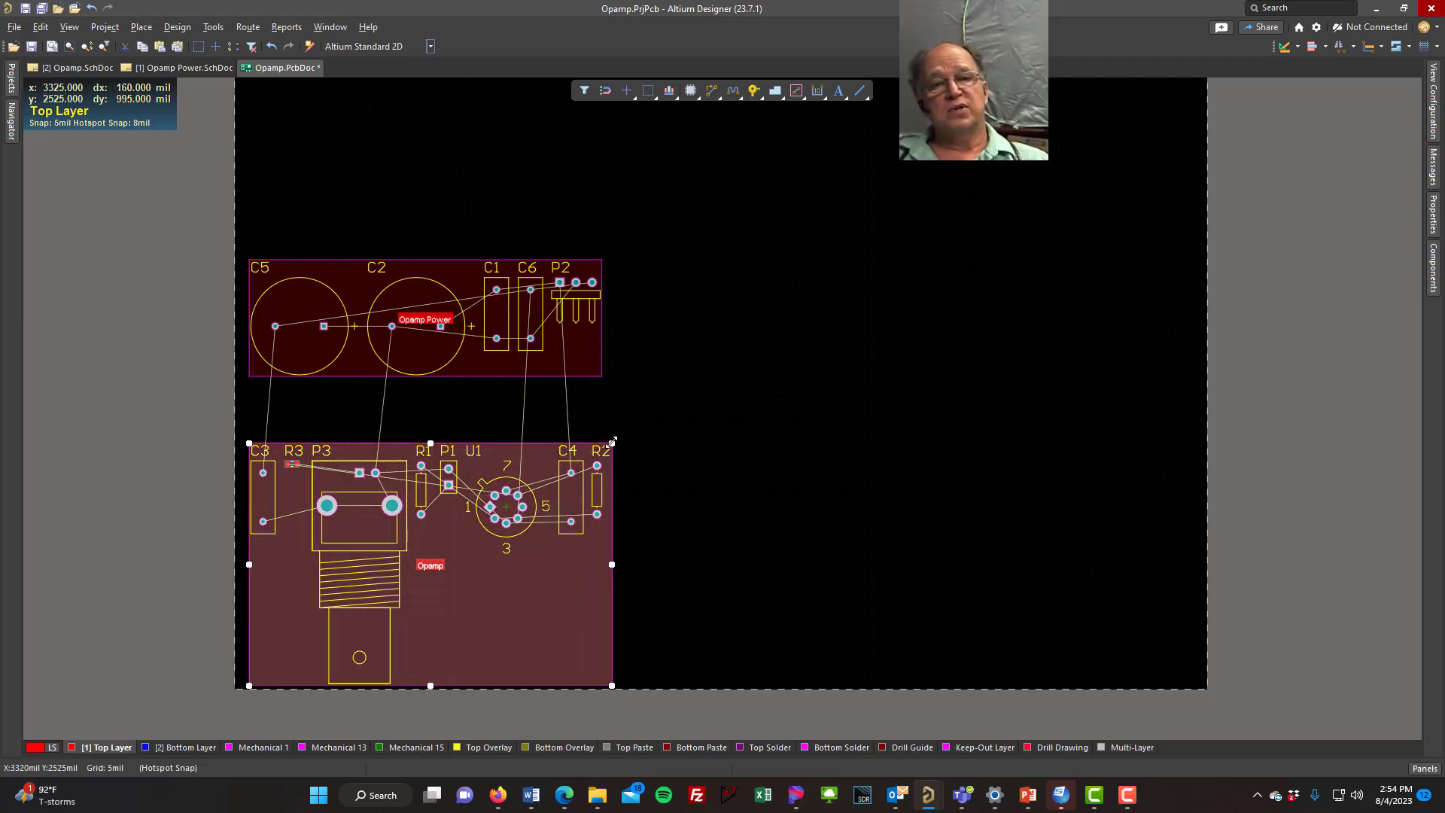
{"action": "left_click_drag", "start_coordinate": [612, 443], "coordinate": [799, 404]}
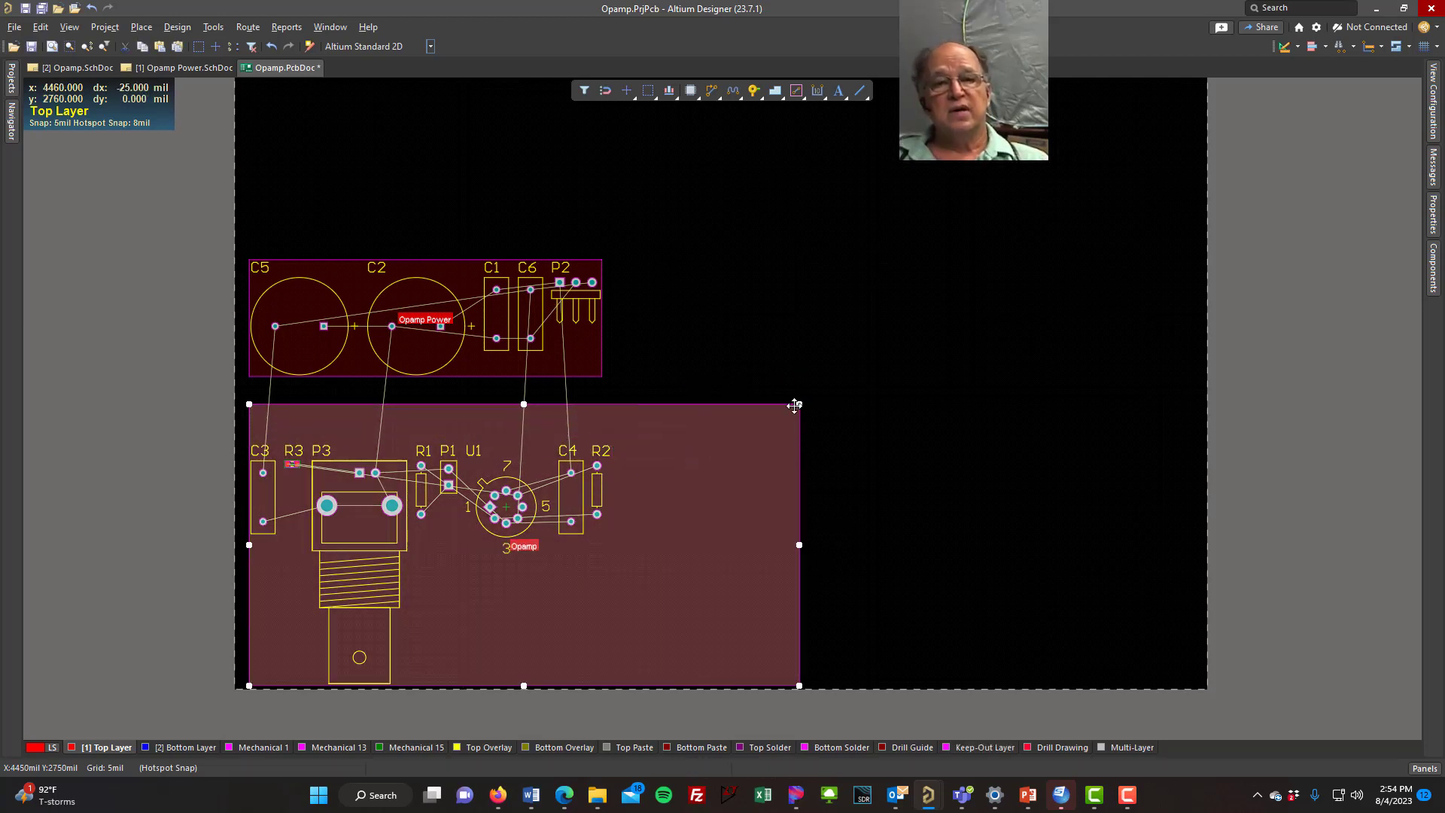
{"action": "left_click_drag", "start_coordinate": [498, 524], "coordinate": [480, 582]}
{"action": "left_click_drag", "start_coordinate": [578, 499], "coordinate": [614, 595]}
{"action": "key", "text": "space"}
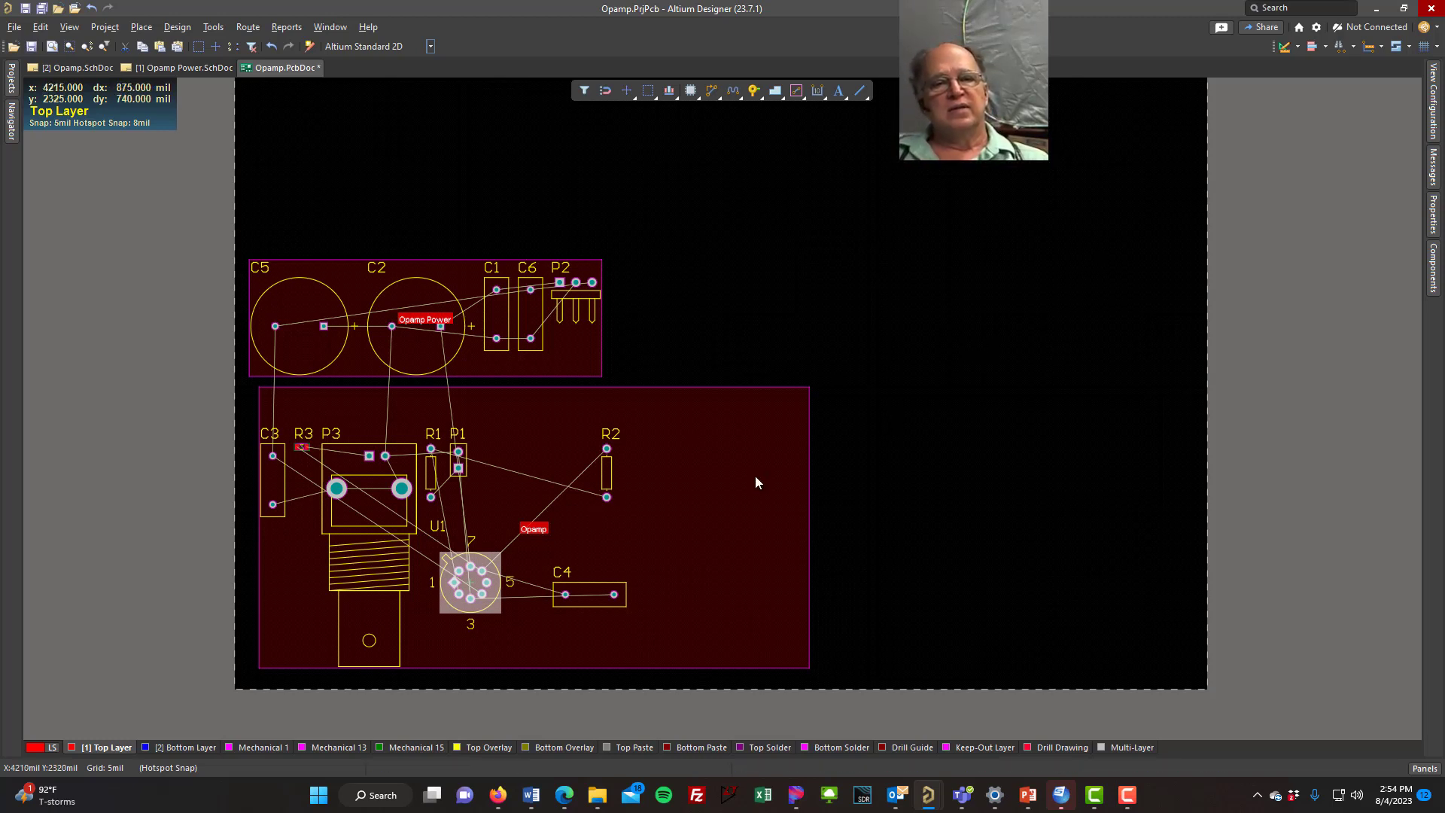
{"action": "left_click_drag", "start_coordinate": [755, 480], "coordinate": [800, 391]}
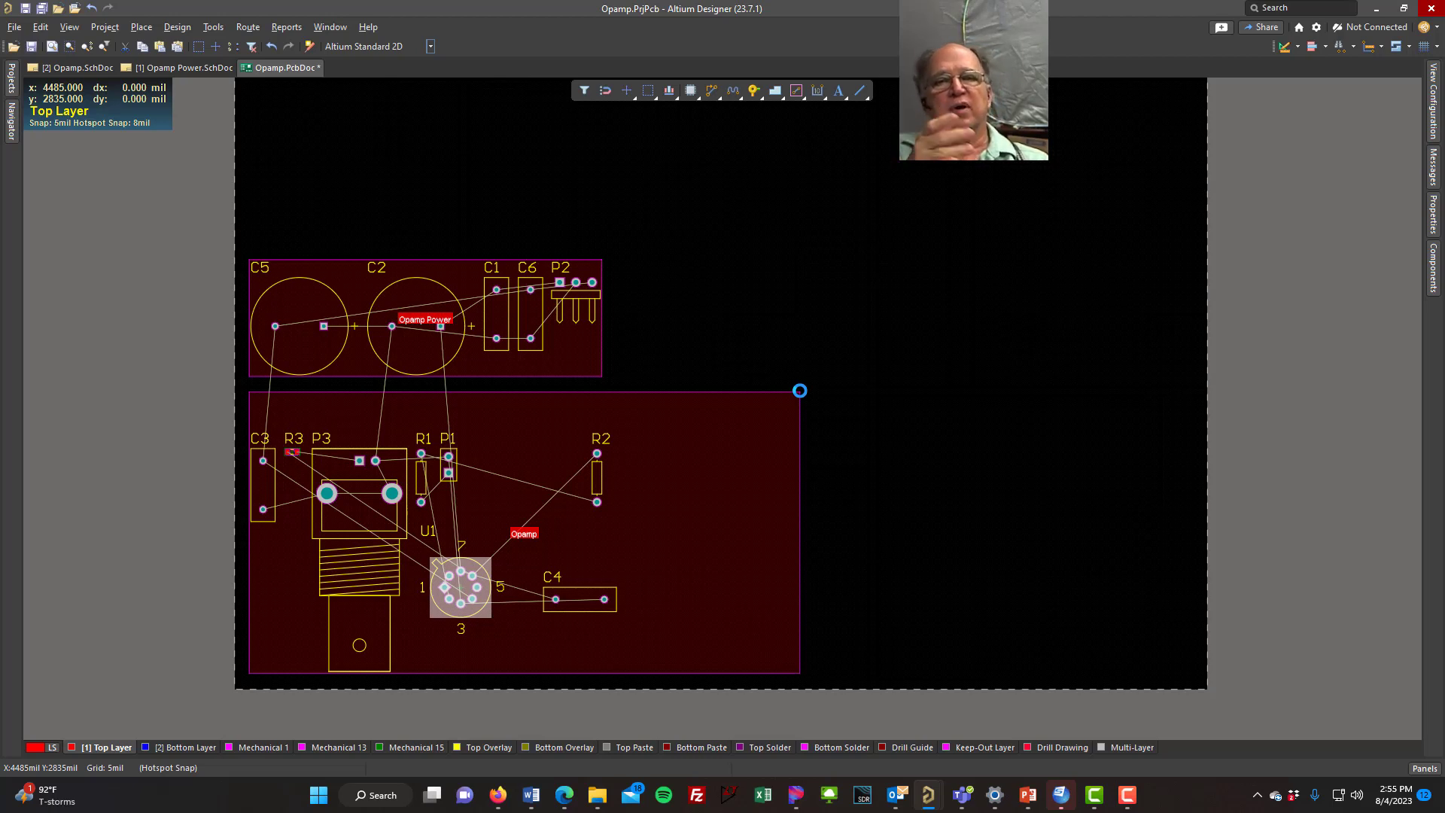
Delete the Opamp and Opamp Power rooms from the board, keeping their components, and save all documents.
{"action": "left_click", "coordinate": [760, 429]}
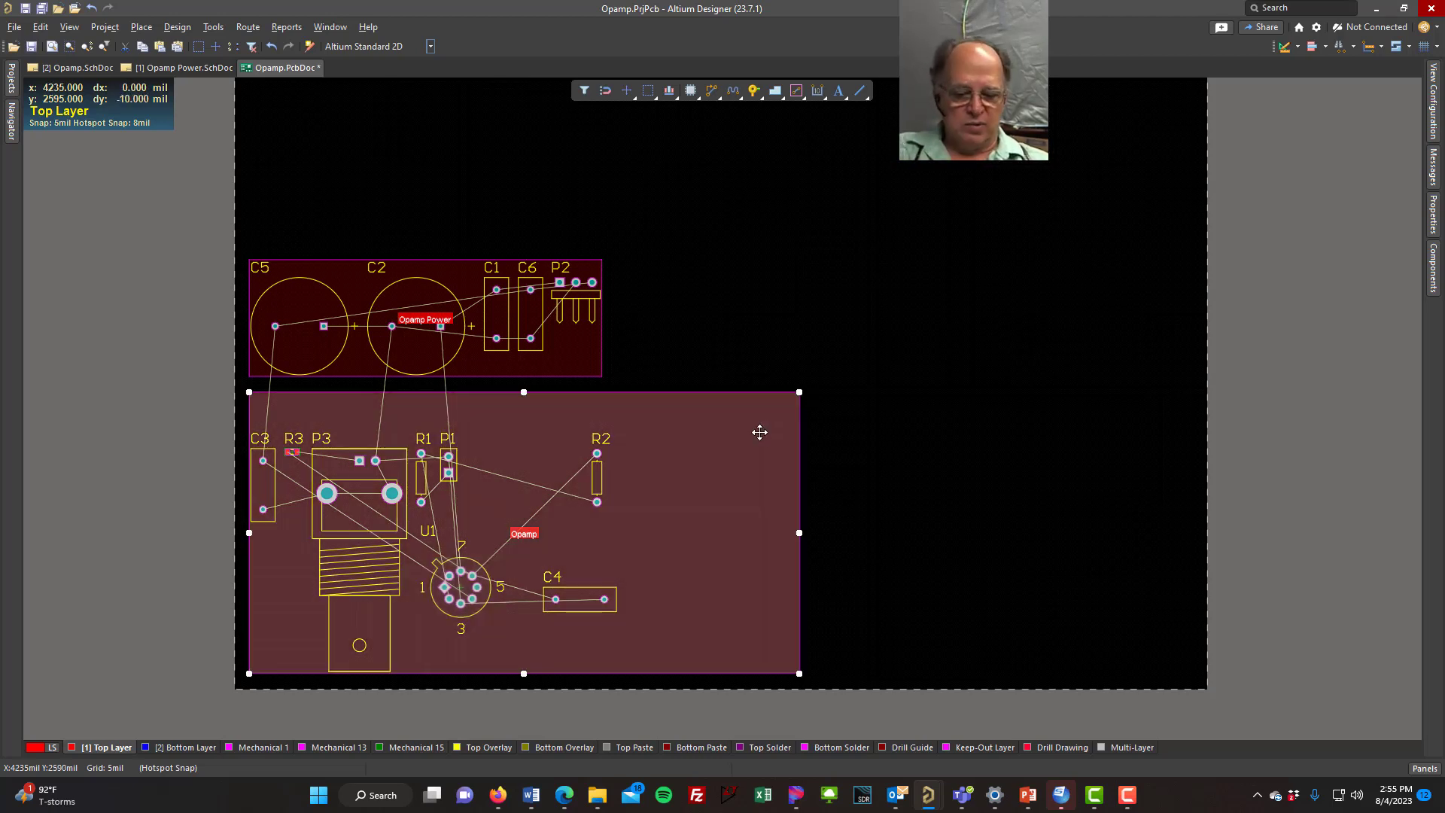
{"action": "key", "text": "Delete"}
{"action": "left_click", "coordinate": [580, 361]}
{"action": "key", "text": "Delete"}
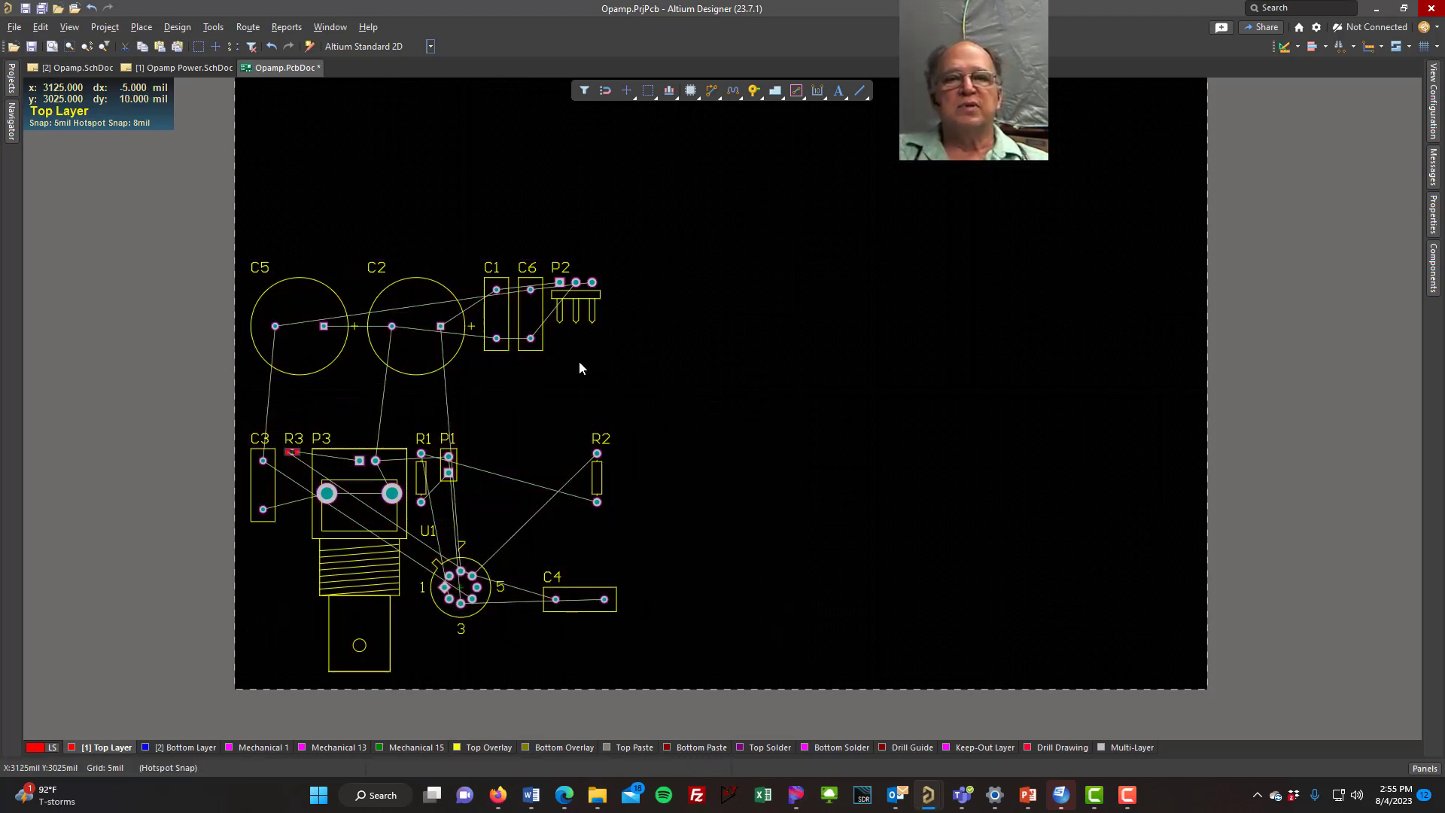
{"action": "left_click", "coordinate": [42, 9]}
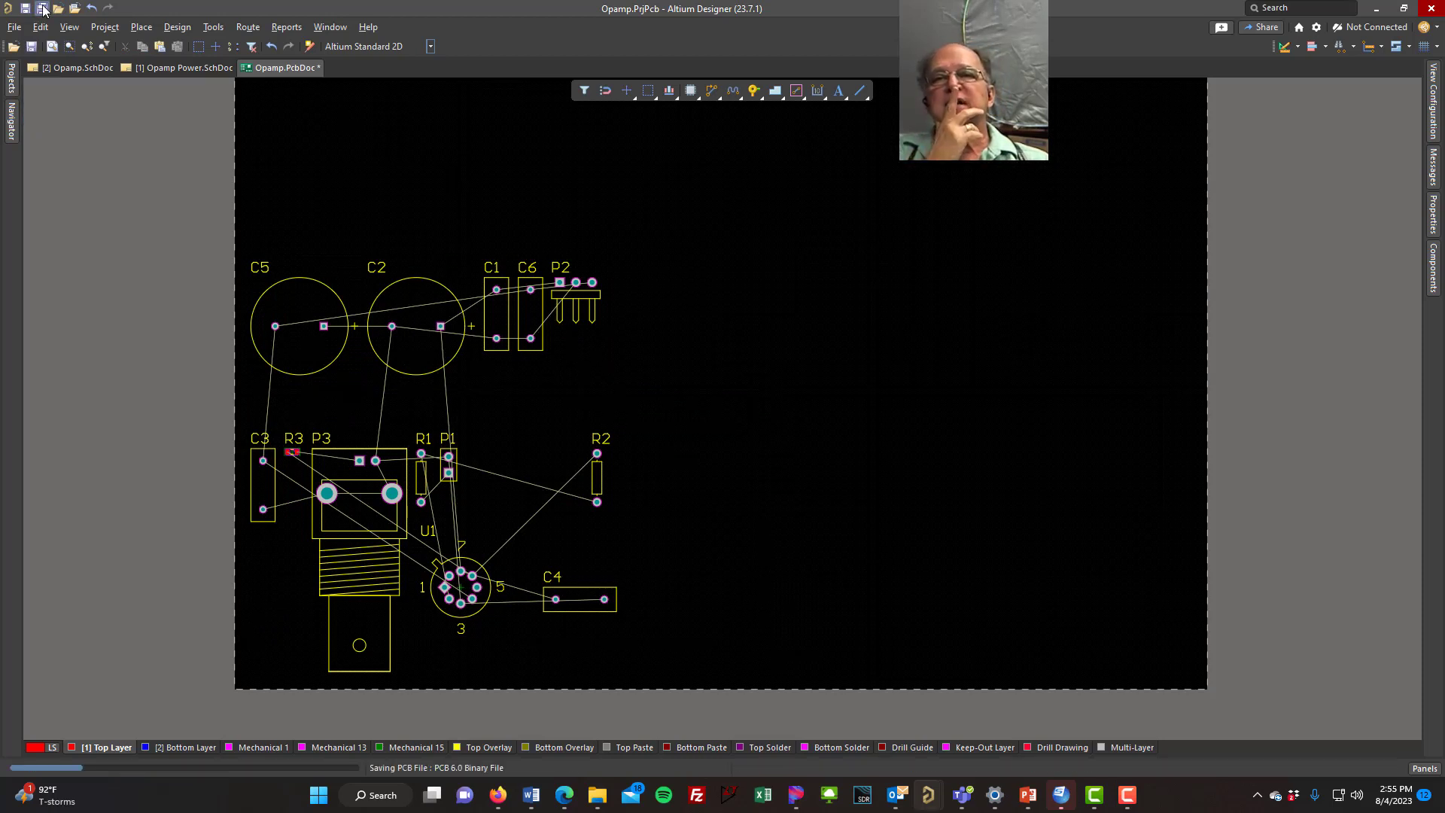
In the project's class generation options, disable Generate Rooms for Opamp.SchDoc and Opamp Power.SchDoc, and save all documents.
{"action": "left_click", "coordinate": [155, 75]}
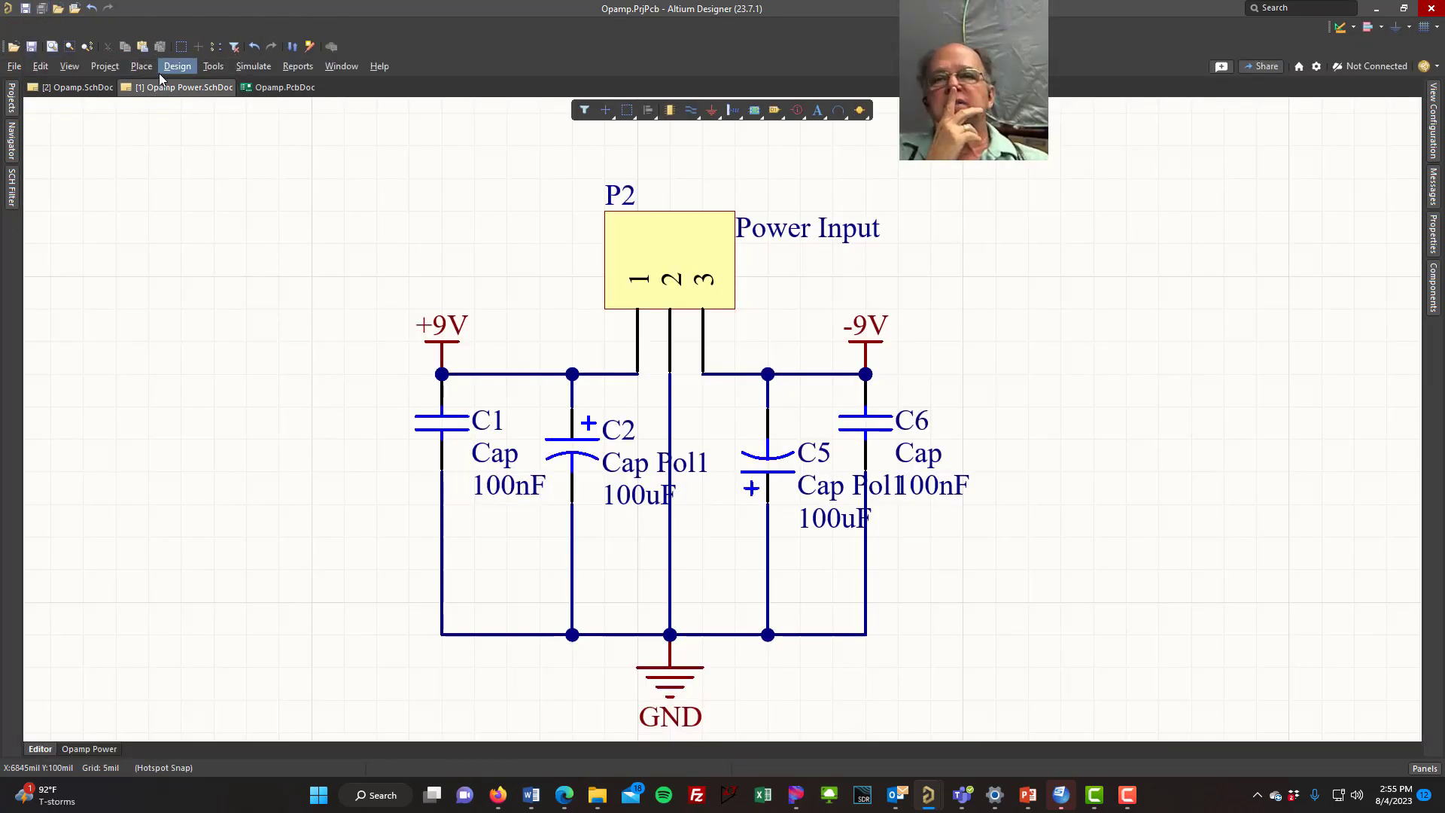
{"action": "left_click", "coordinate": [108, 71]}
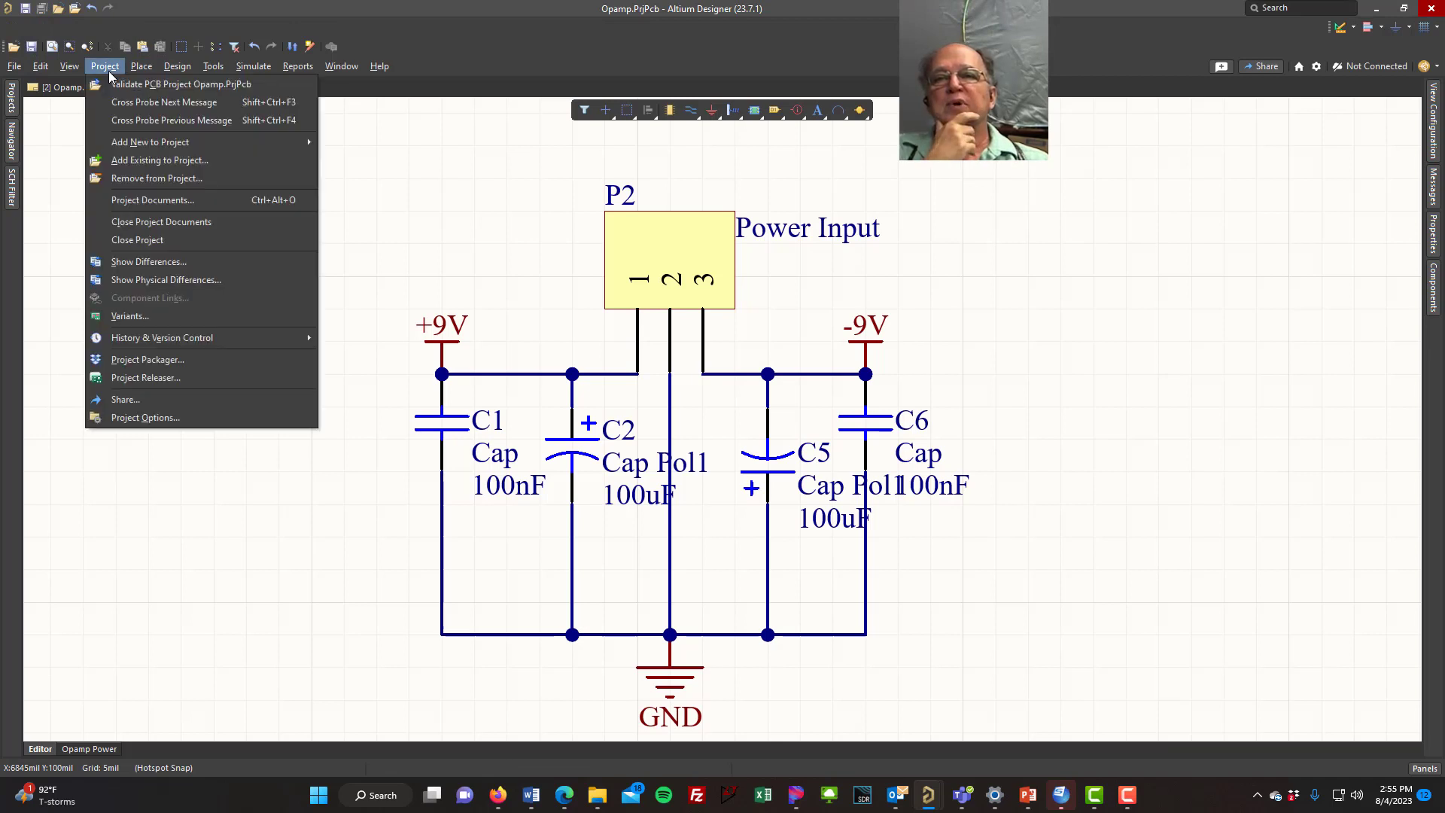
{"action": "left_click", "coordinate": [169, 415]}
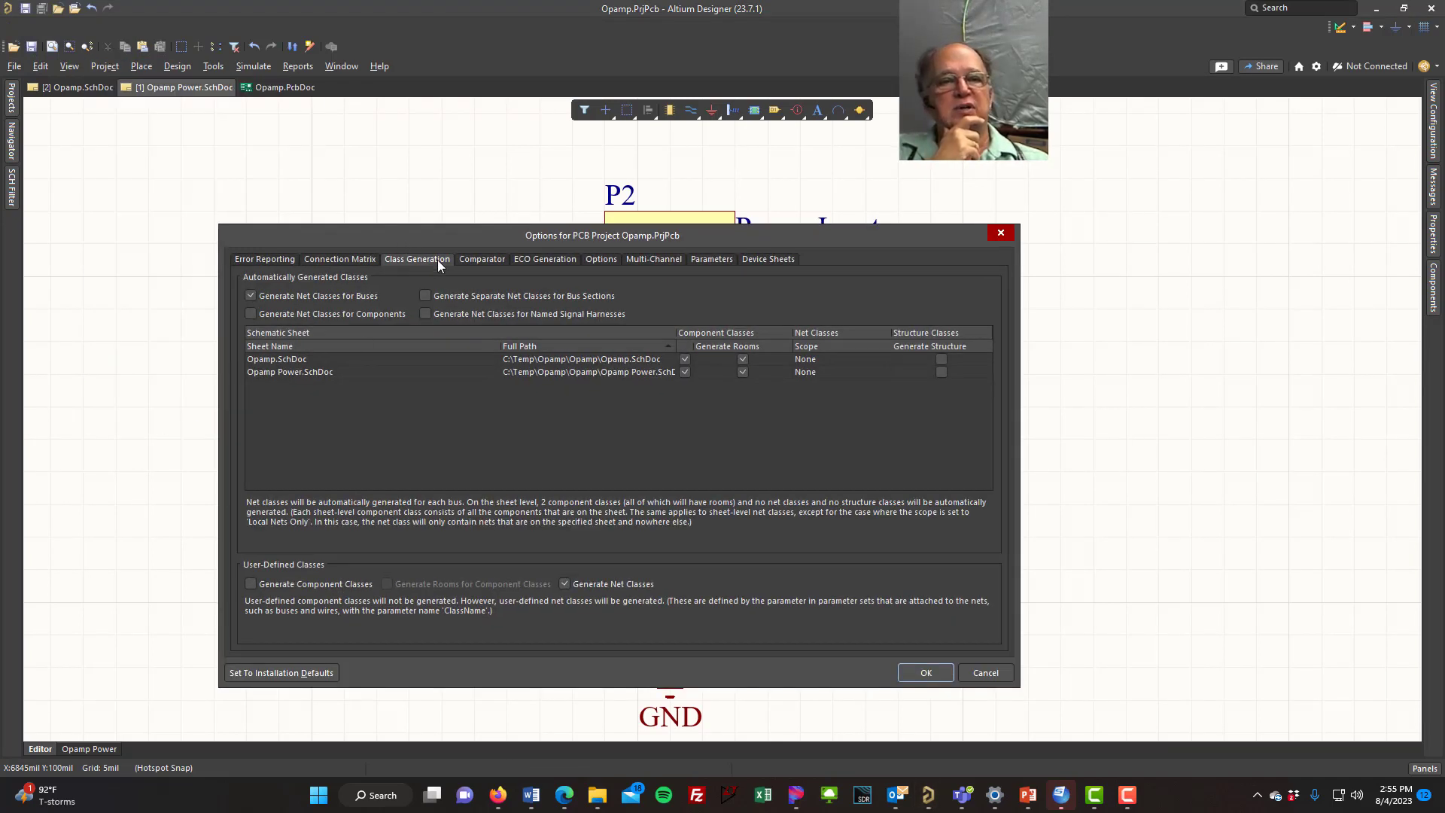
{"action": "left_click", "coordinate": [744, 359]}
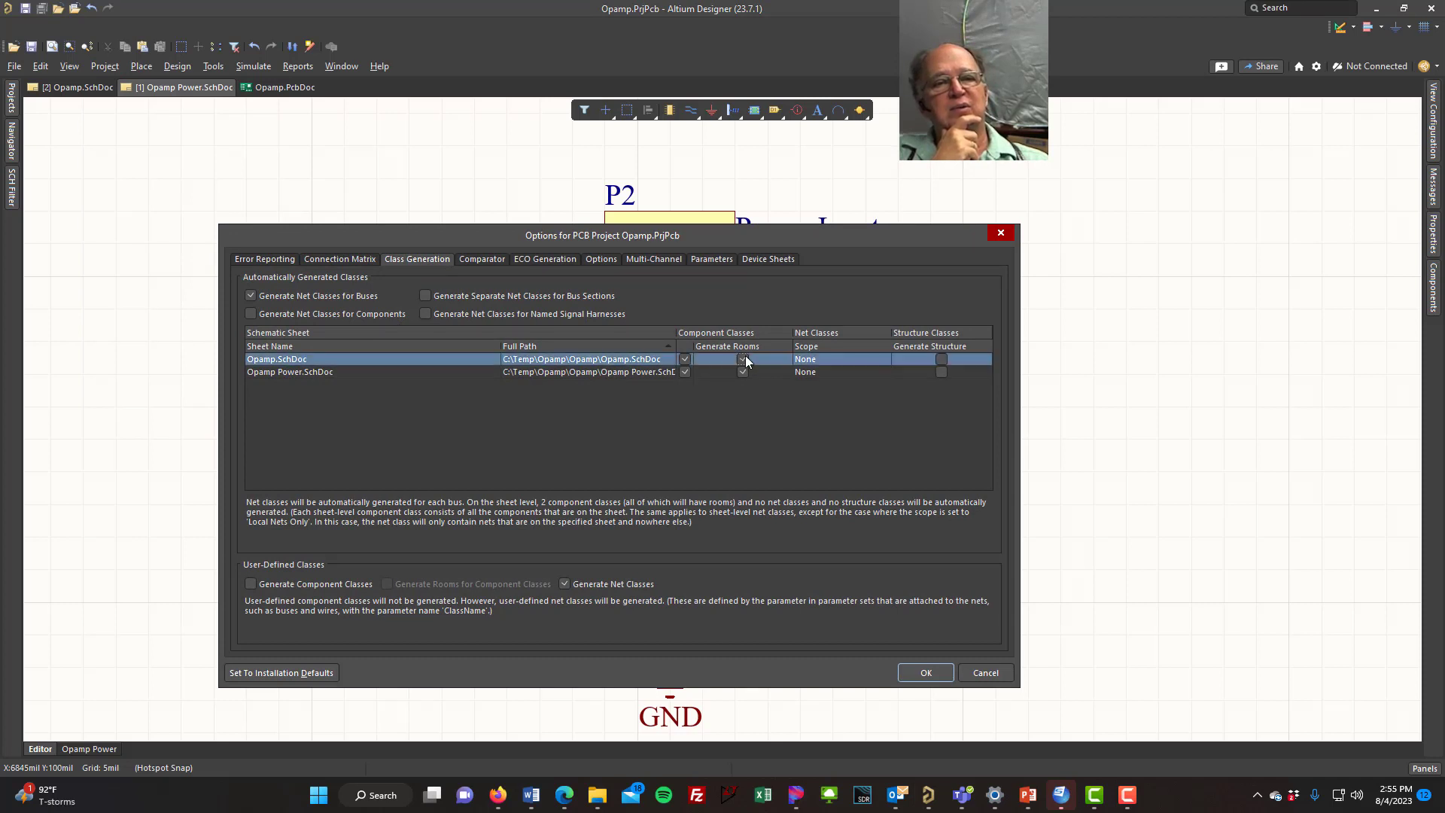
{"action": "left_click", "coordinate": [742, 372]}
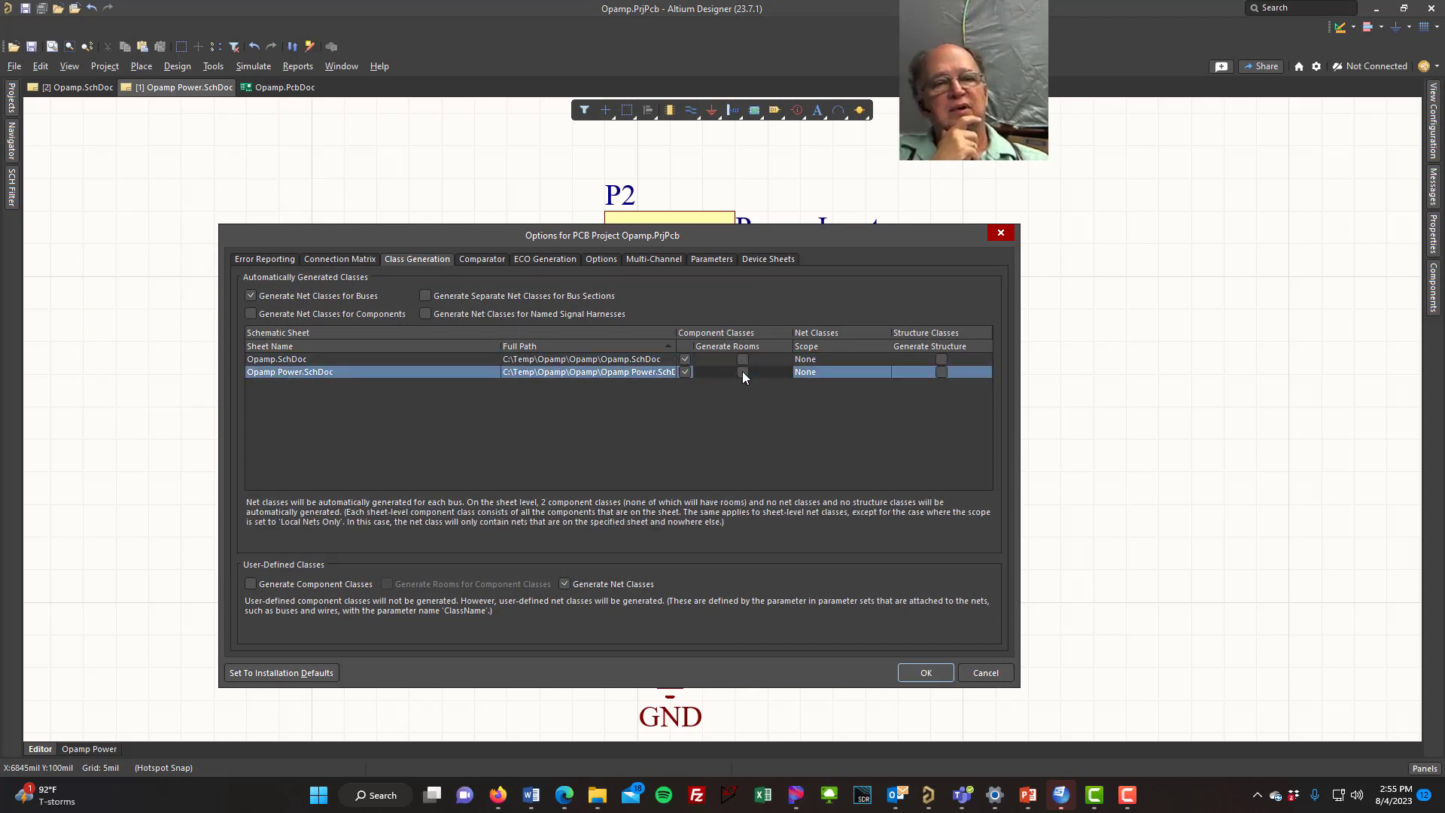
{"action": "left_click", "coordinate": [926, 673]}
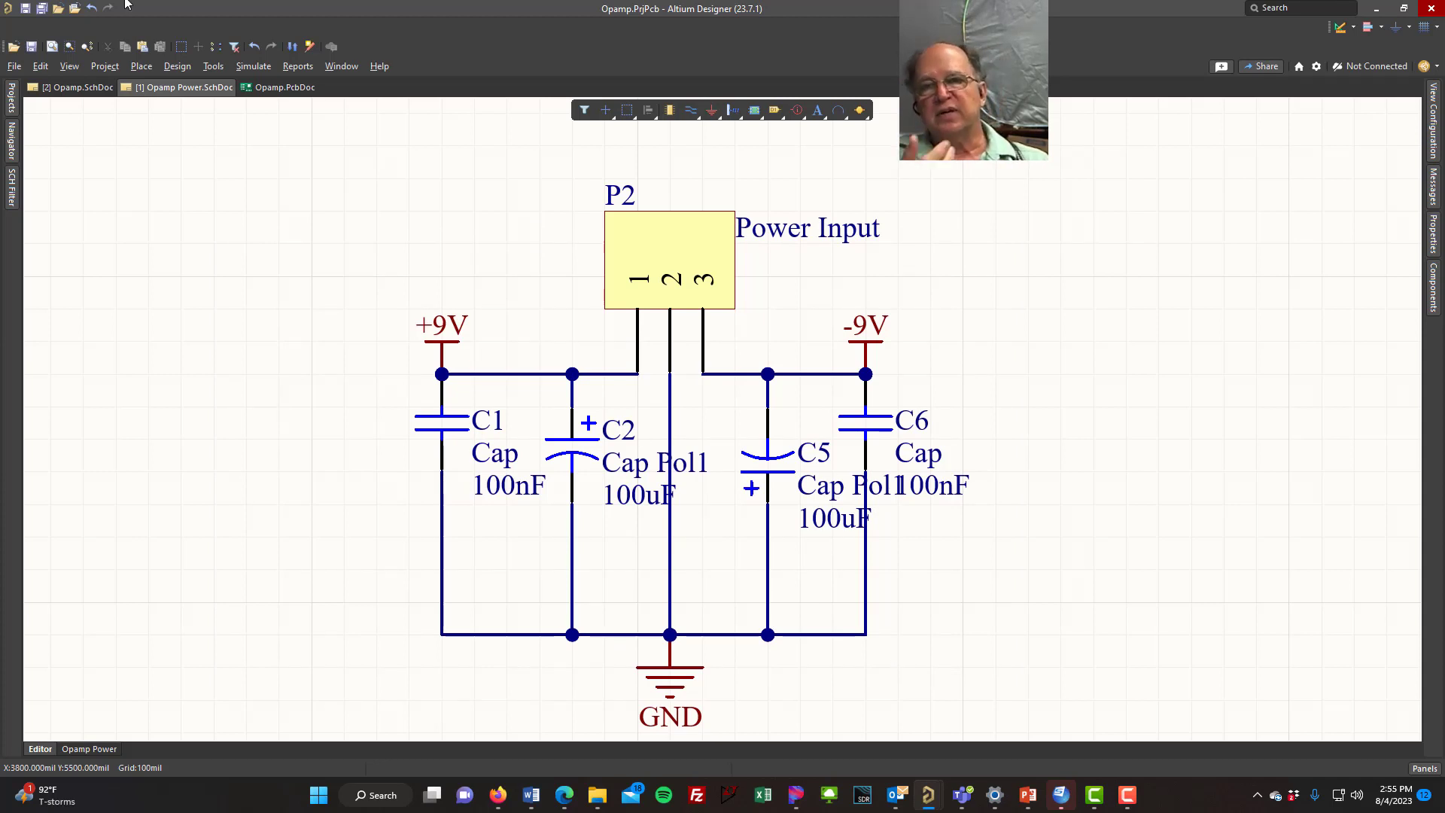
{"action": "left_click", "coordinate": [41, 13]}
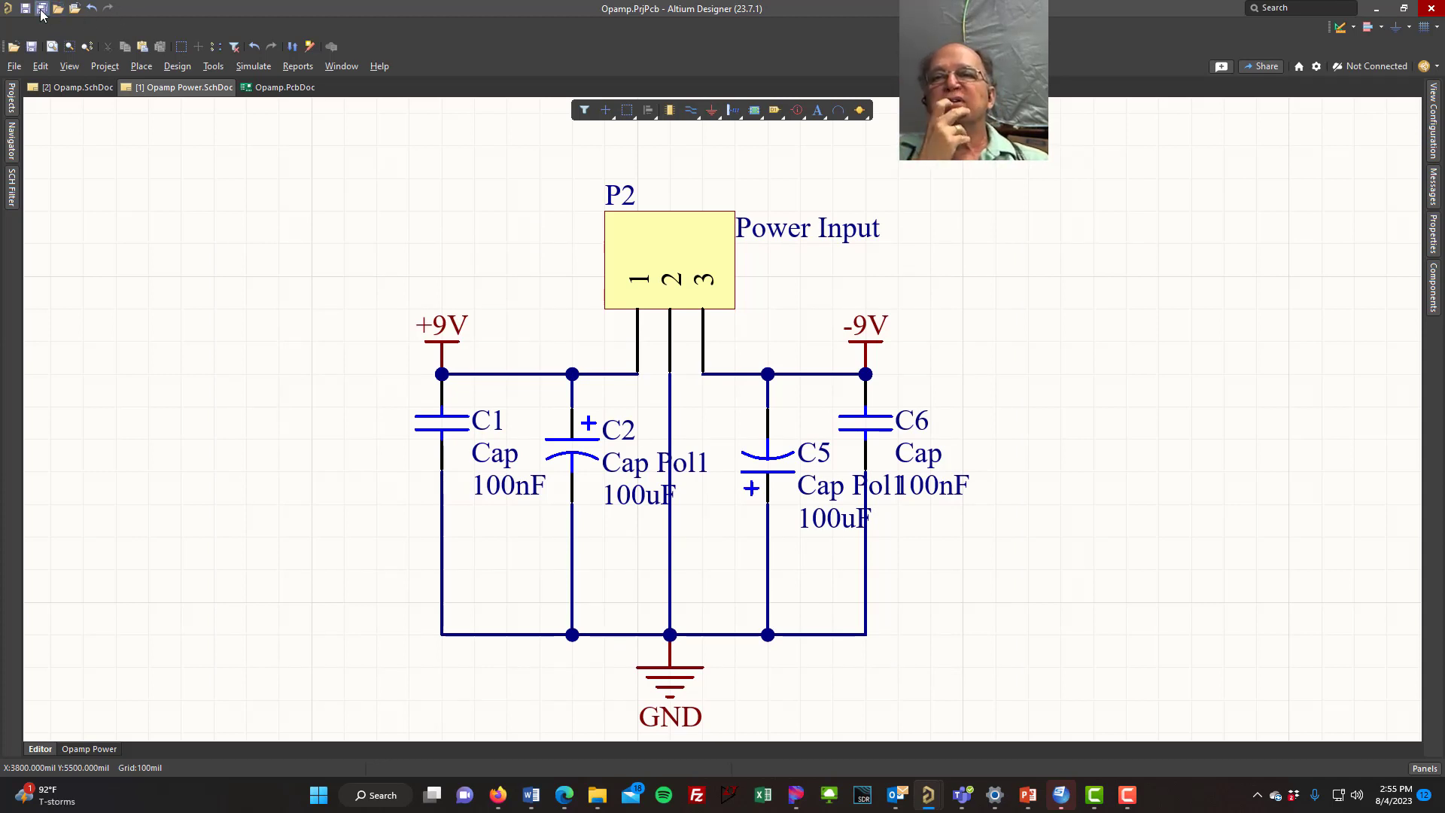
On Opamp.PcbDoc, shift U1 slightly down and relocate connector P3 to the right of C4, rotated so its barrel points right.
{"action": "left_click", "coordinate": [278, 88]}
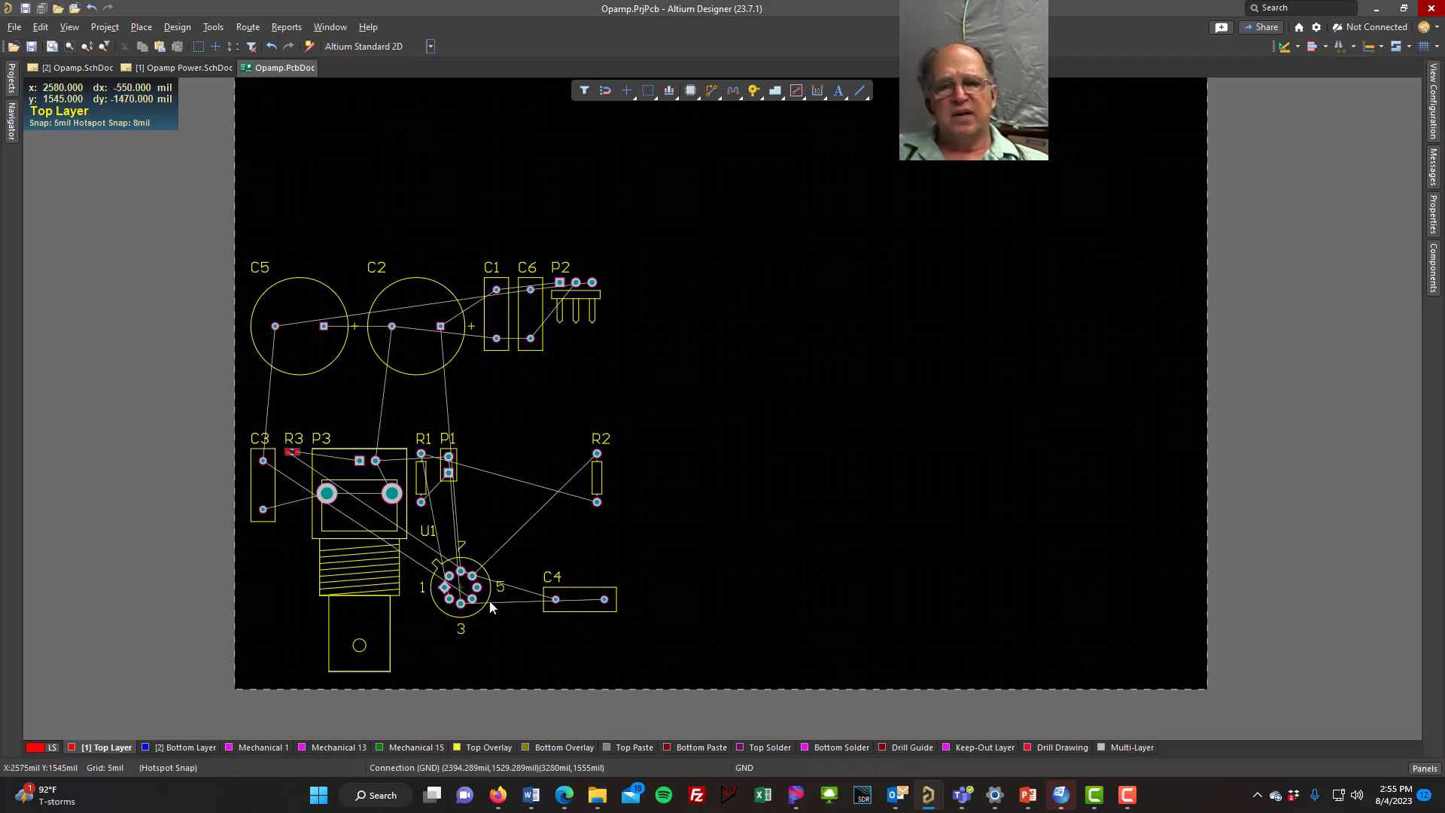
{"action": "left_click_drag", "start_coordinate": [491, 606], "coordinate": [466, 633]}
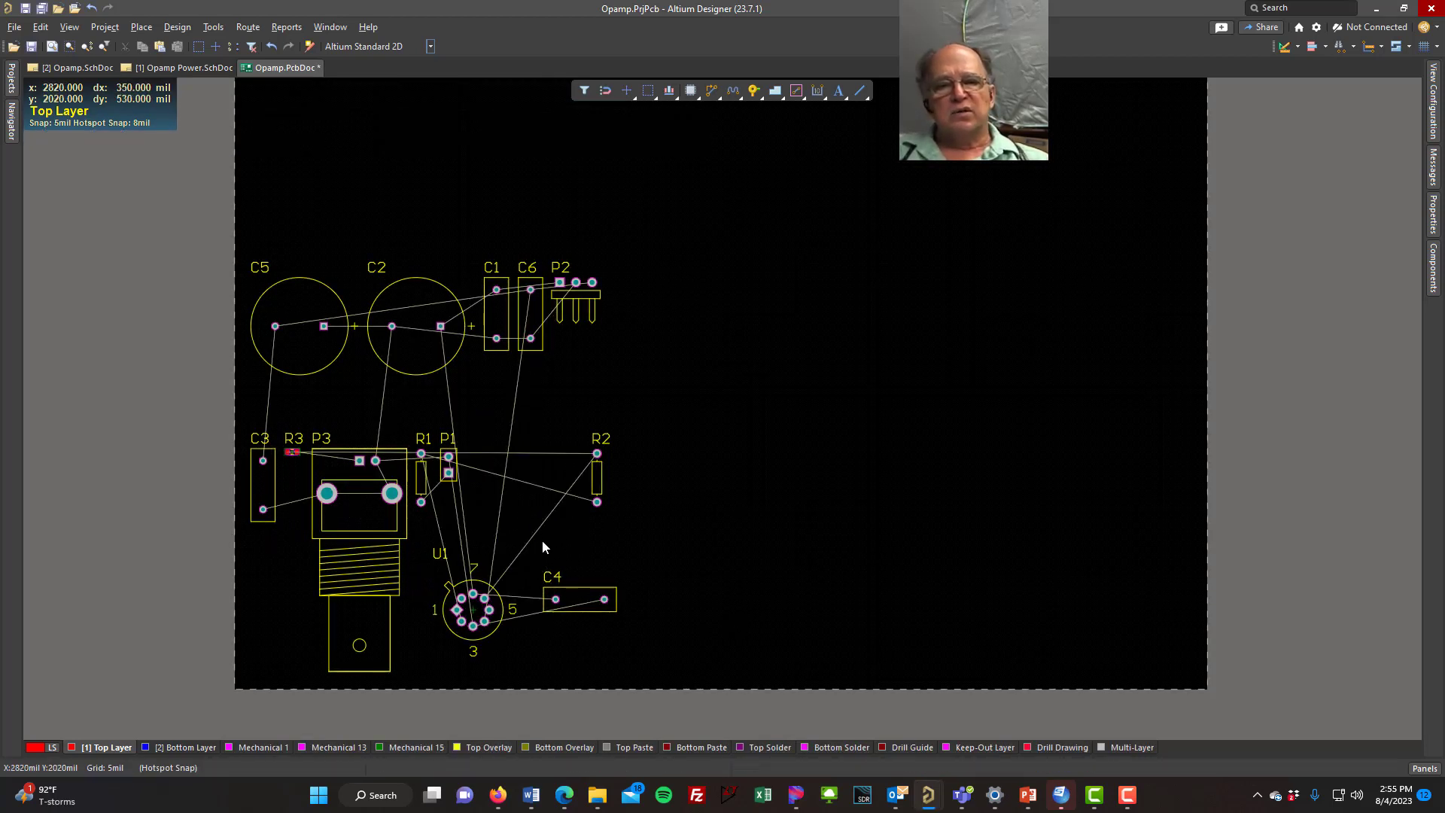
{"action": "left_click_drag", "start_coordinate": [361, 524], "coordinate": [805, 466]}
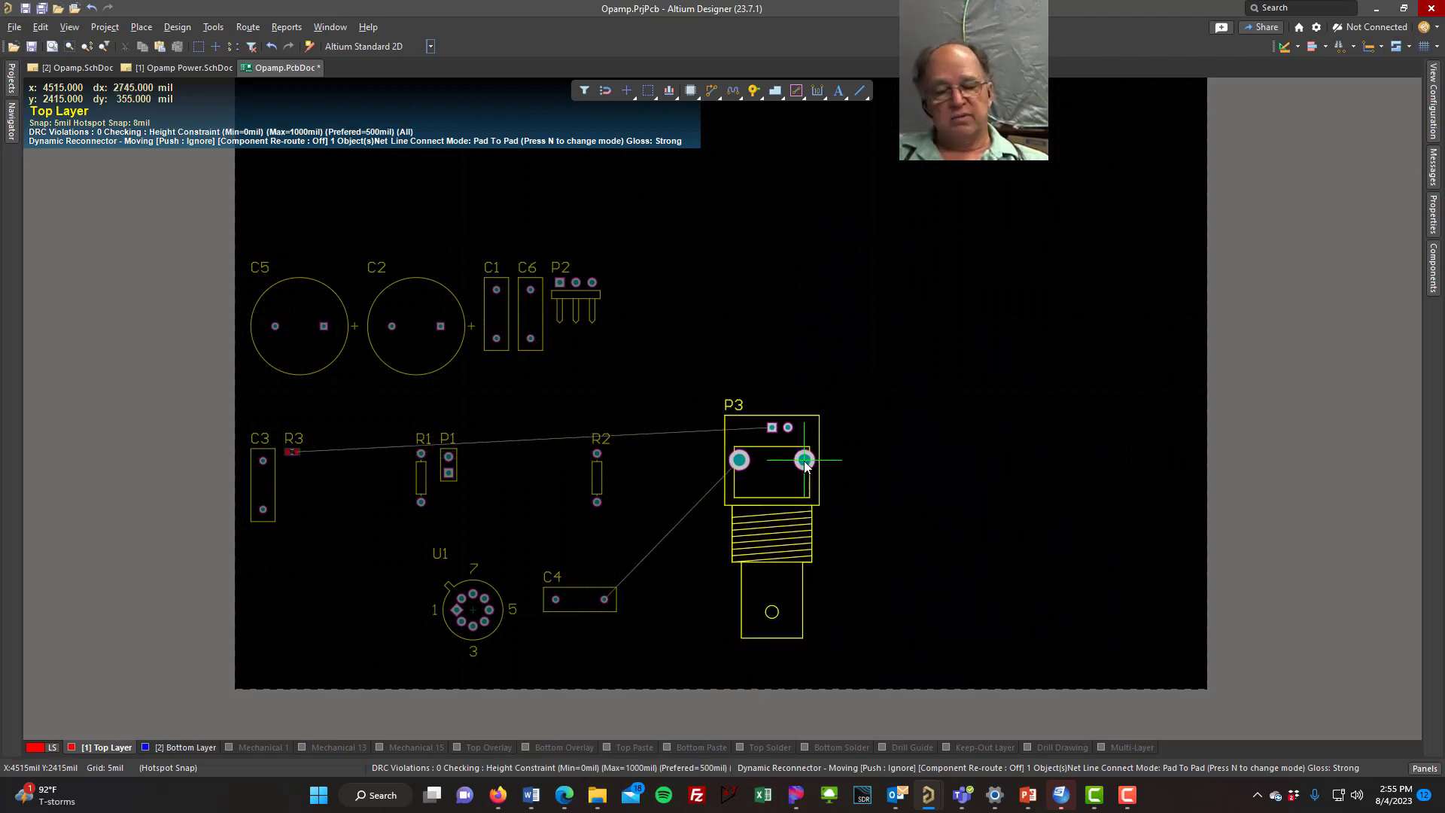
{"action": "key", "text": "space"}
{"action": "key", "text": "space"}
{"action": "key", "text": "space"}
{"action": "key", "text": "space"}
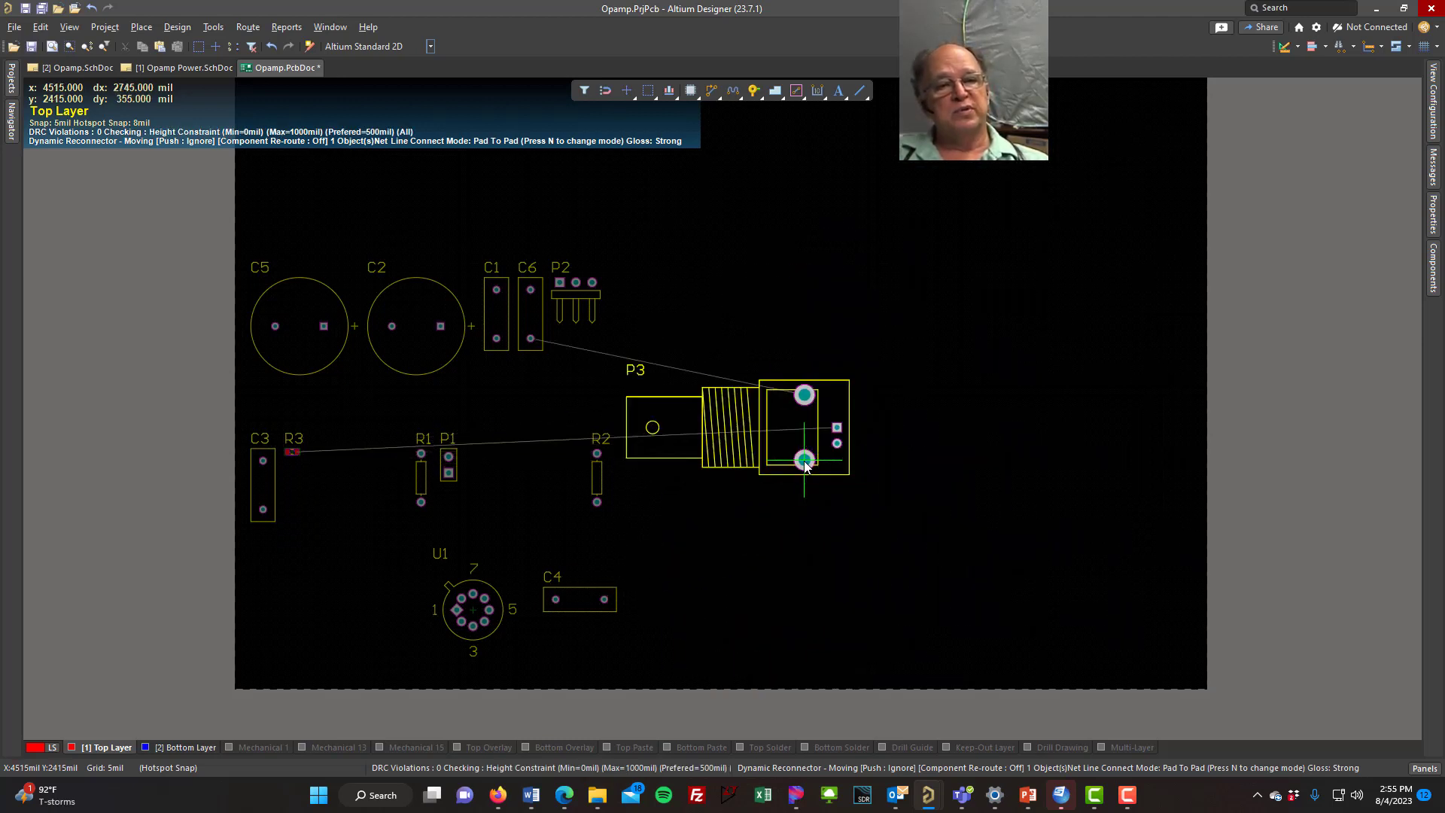
{"action": "key", "text": "space"}
{"action": "left_click_drag", "start_coordinate": [804, 465], "coordinate": [705, 542]}
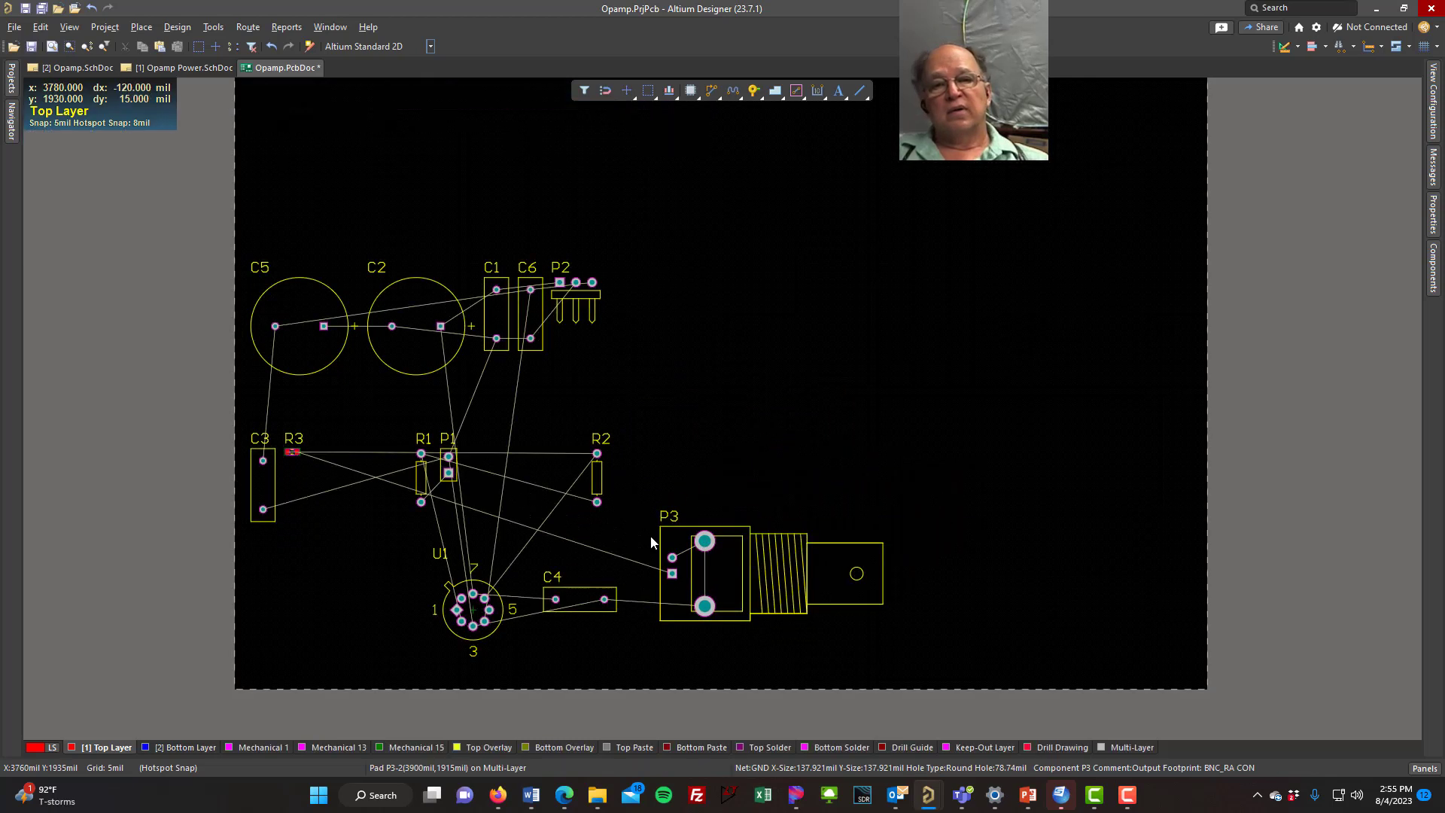
Place P1 directly below C3 with U1 to its right, and check Opamp Power.SchDoc before returning to the PCB.
{"action": "left_click_drag", "start_coordinate": [447, 478], "coordinate": [258, 576]}
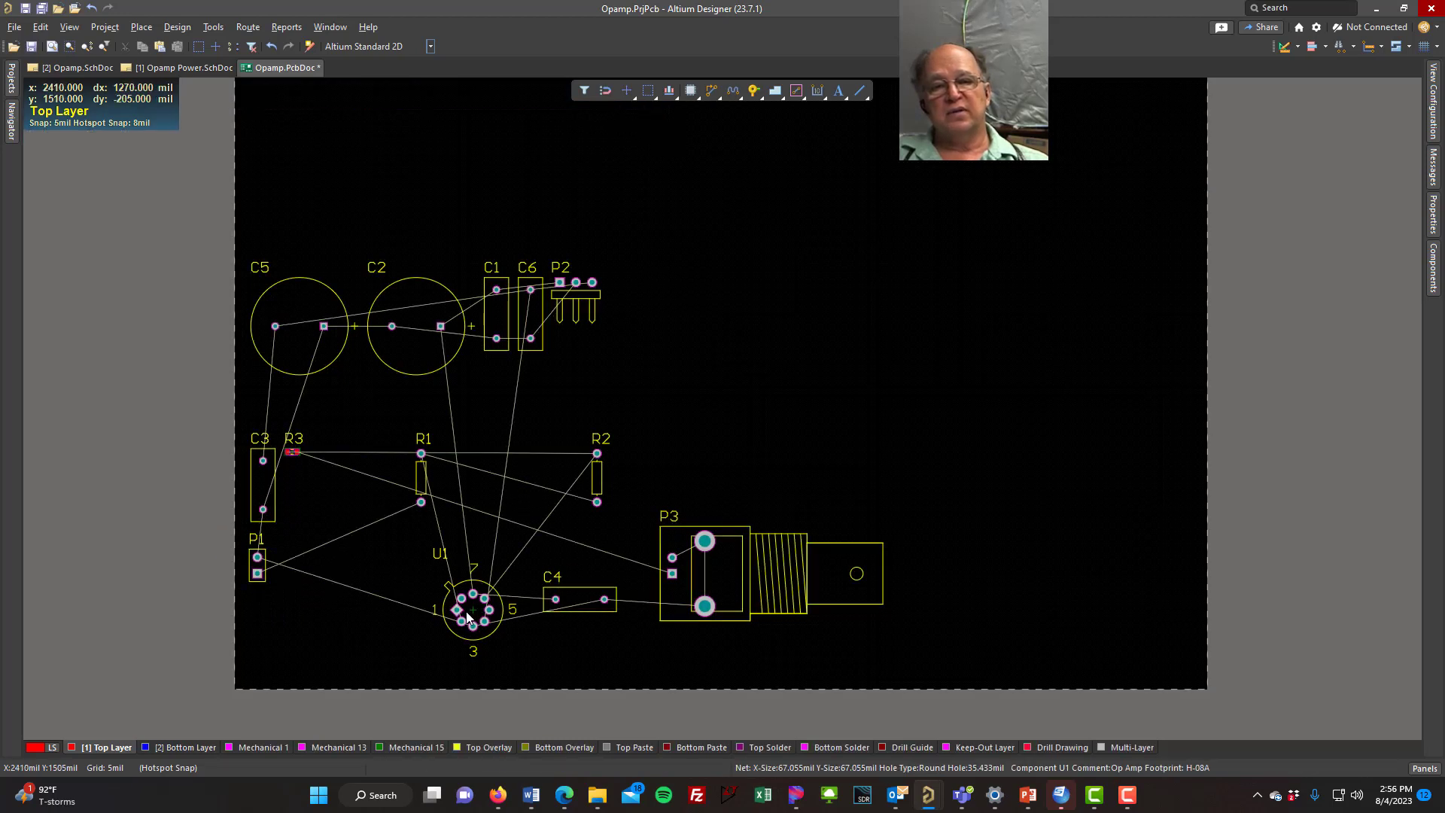
{"action": "left_click_drag", "start_coordinate": [472, 609], "coordinate": [373, 573]}
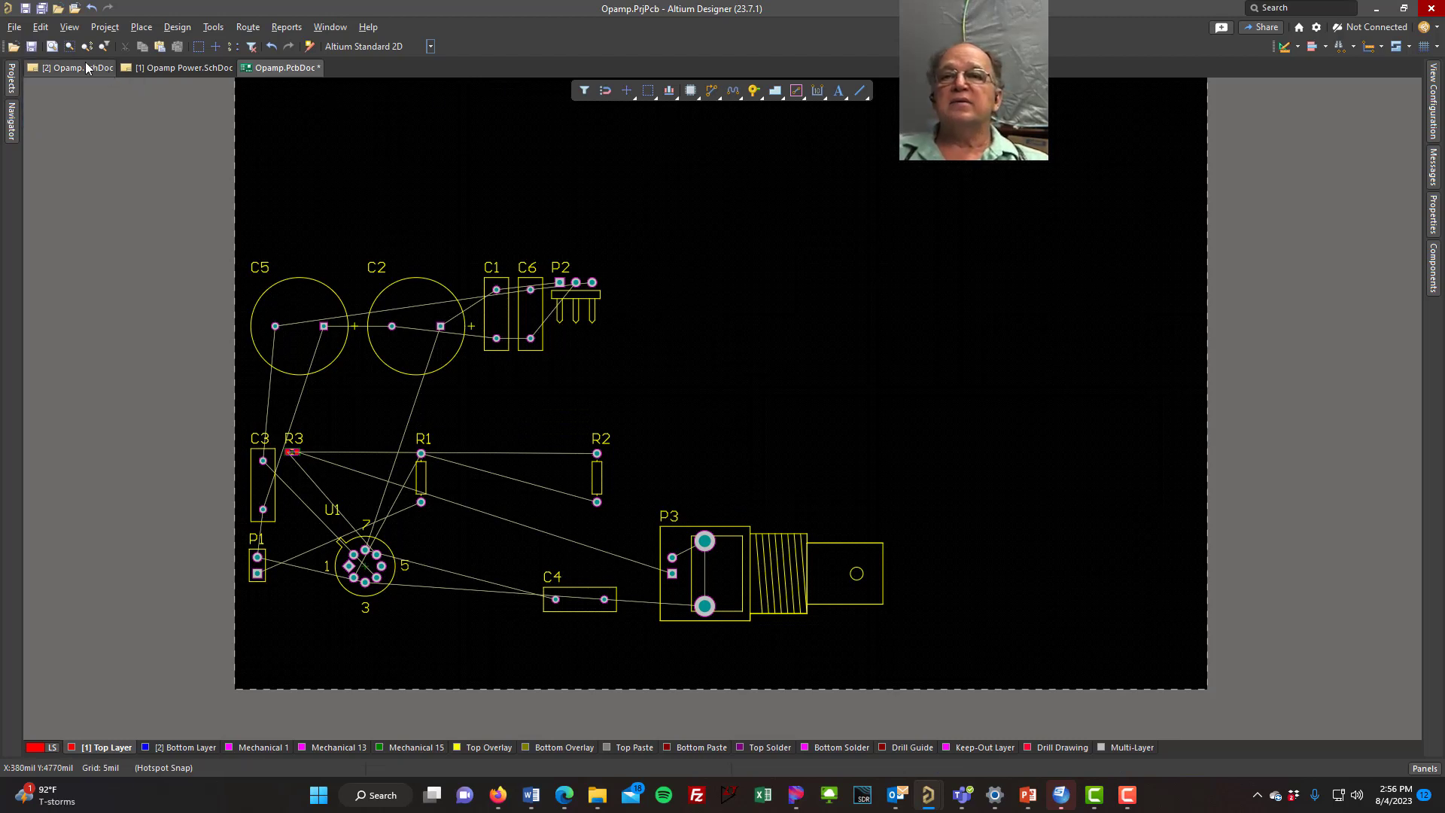
{"action": "left_click", "coordinate": [156, 68]}
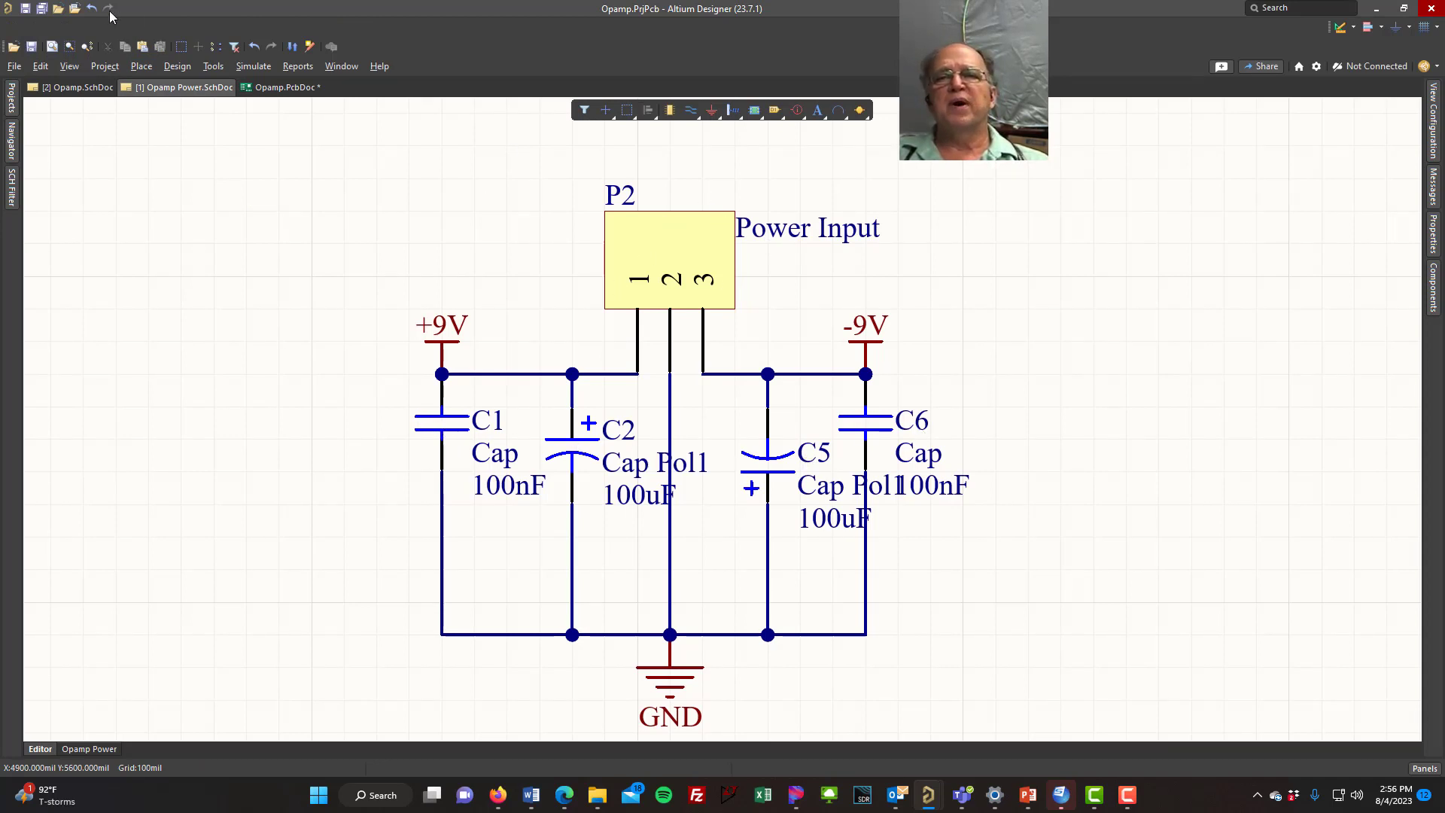
{"action": "left_click", "coordinate": [263, 88]}
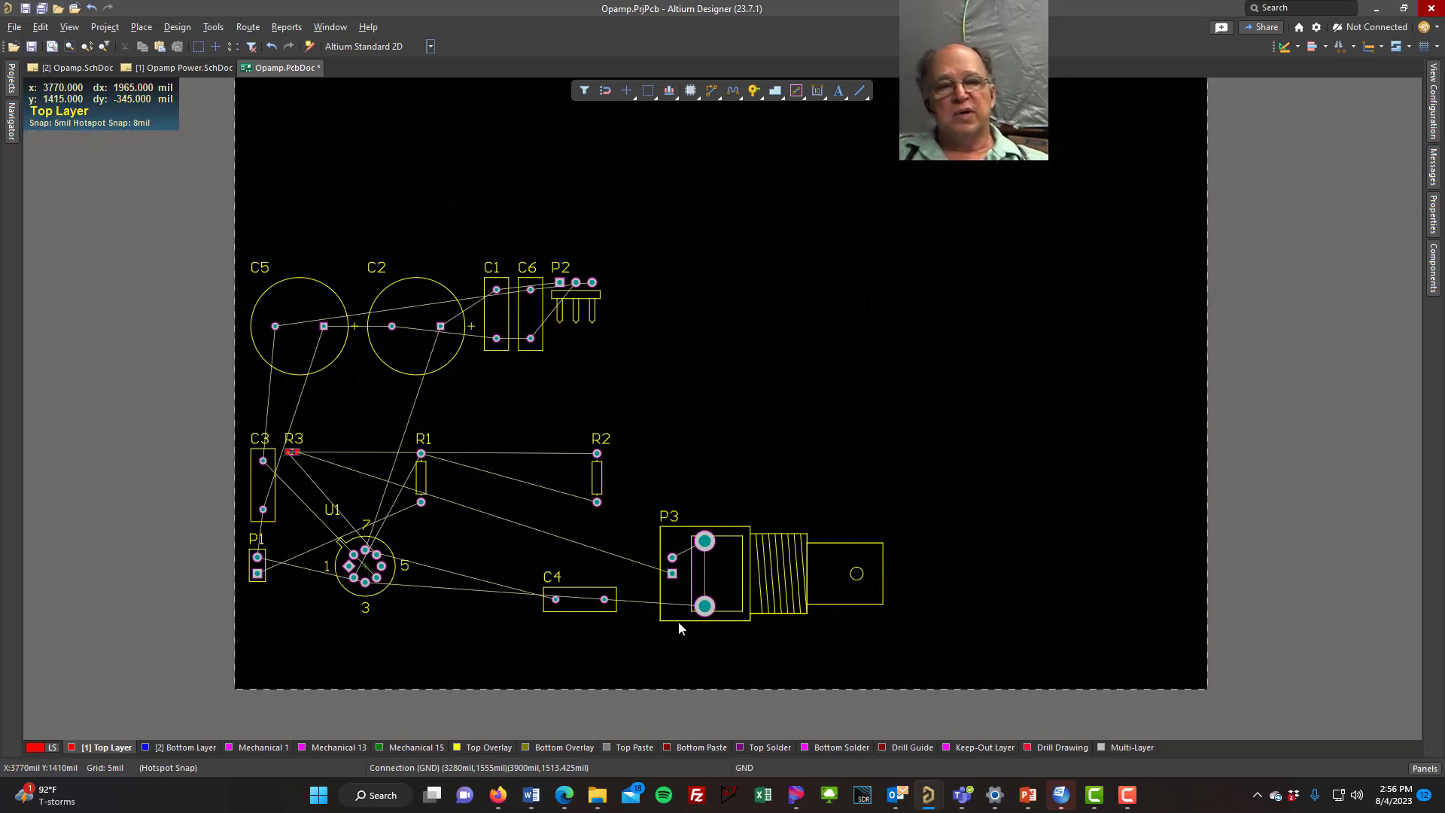
Place C4 vertically just right of U1, rotated so its square pad is at the lower end.
{"action": "left_click_drag", "start_coordinate": [581, 604], "coordinate": [432, 612]}
{"action": "left_click_drag", "start_coordinate": [448, 596], "coordinate": [399, 579]}
{"action": "scroll", "coordinate": [468, 575], "scroll_direction": "up", "scroll_amount": 5, "text": "ctrl"}
{"action": "left_click_drag", "start_coordinate": [390, 505], "coordinate": [369, 513]}
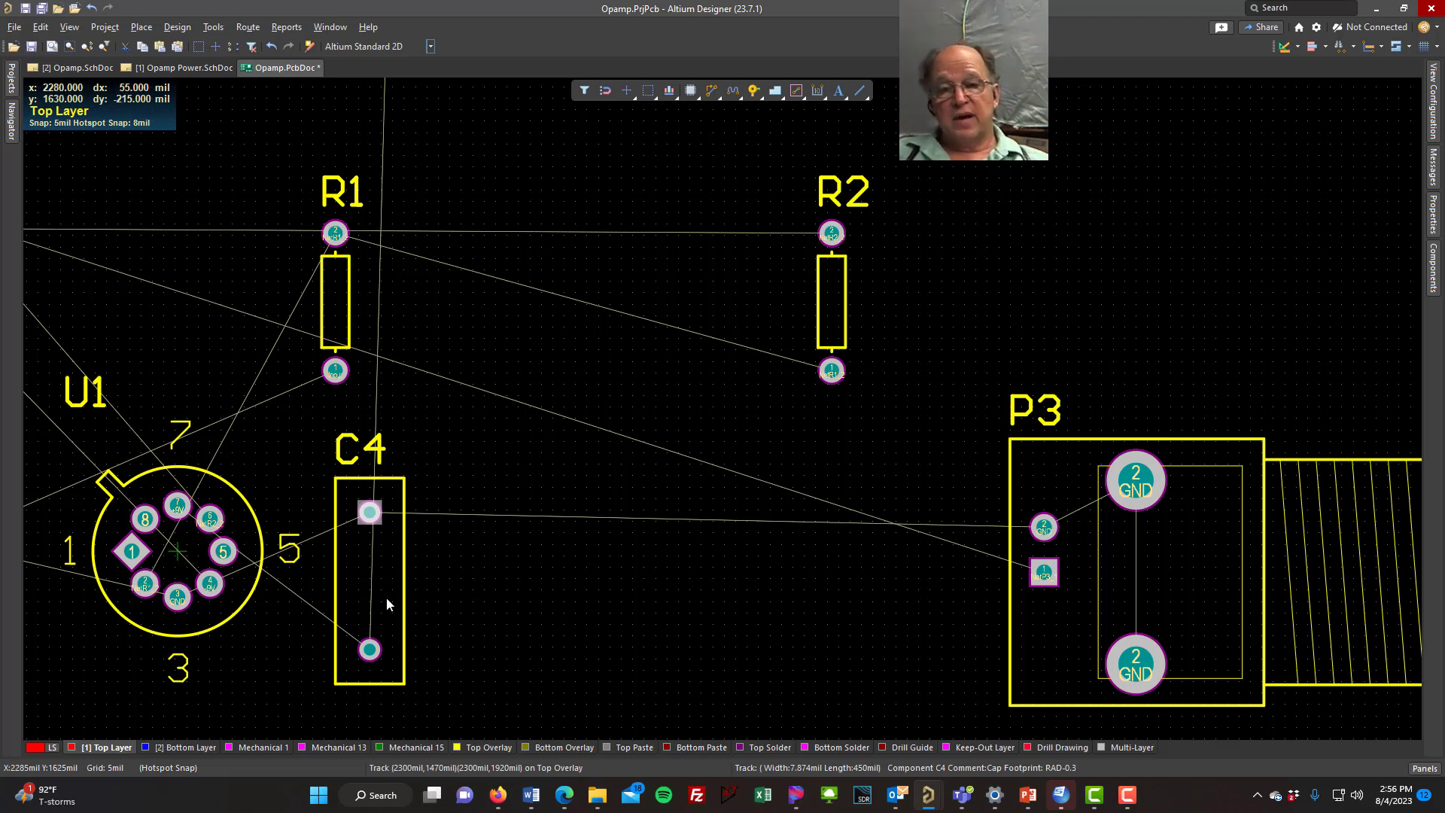
{"action": "left_click_drag", "start_coordinate": [365, 581], "coordinate": [381, 570]}
{"action": "key", "text": "space"}
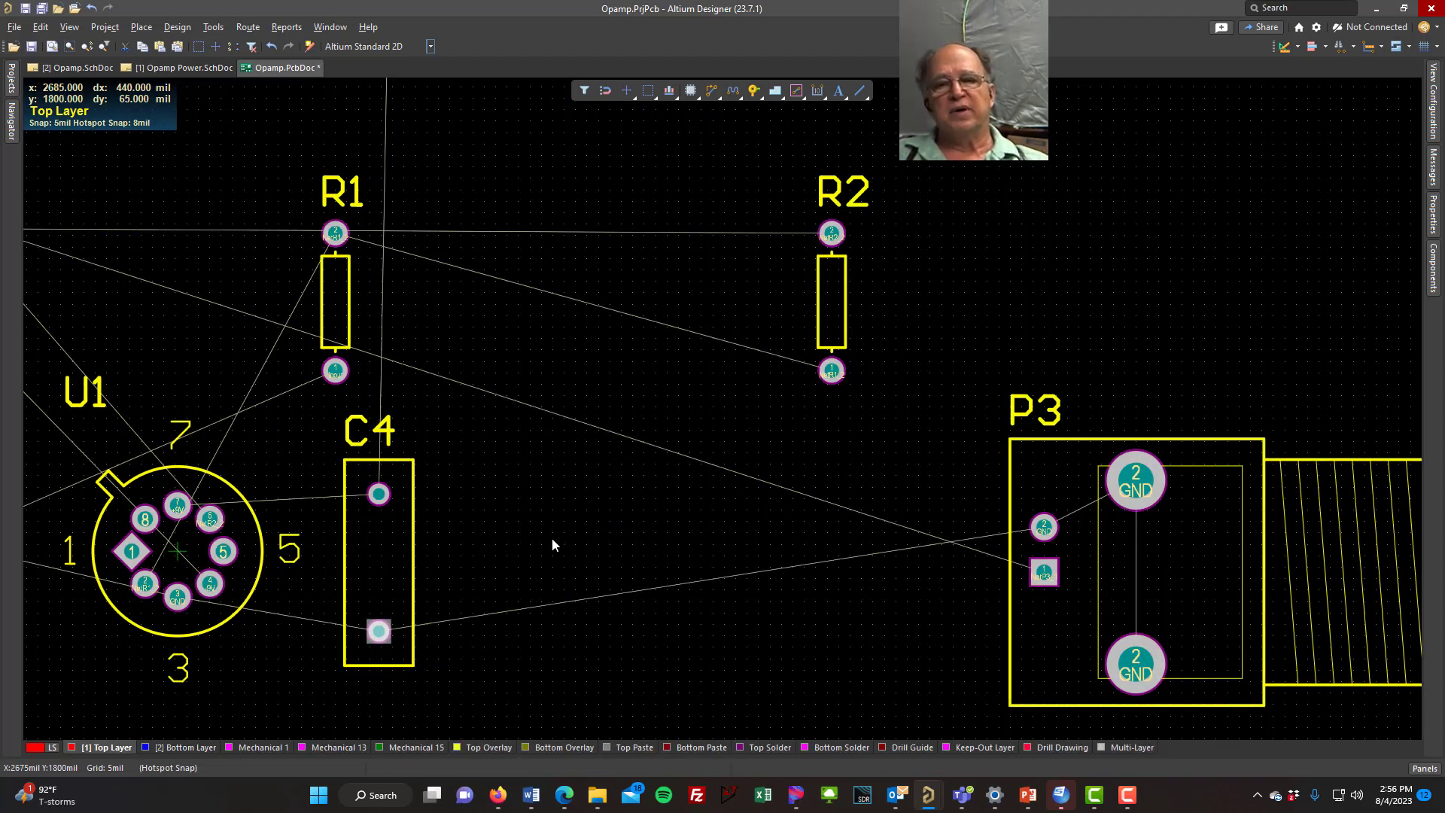
{"action": "scroll", "coordinate": [555, 518], "scroll_direction": "down", "scroll_amount": 4, "text": "ctrl"}
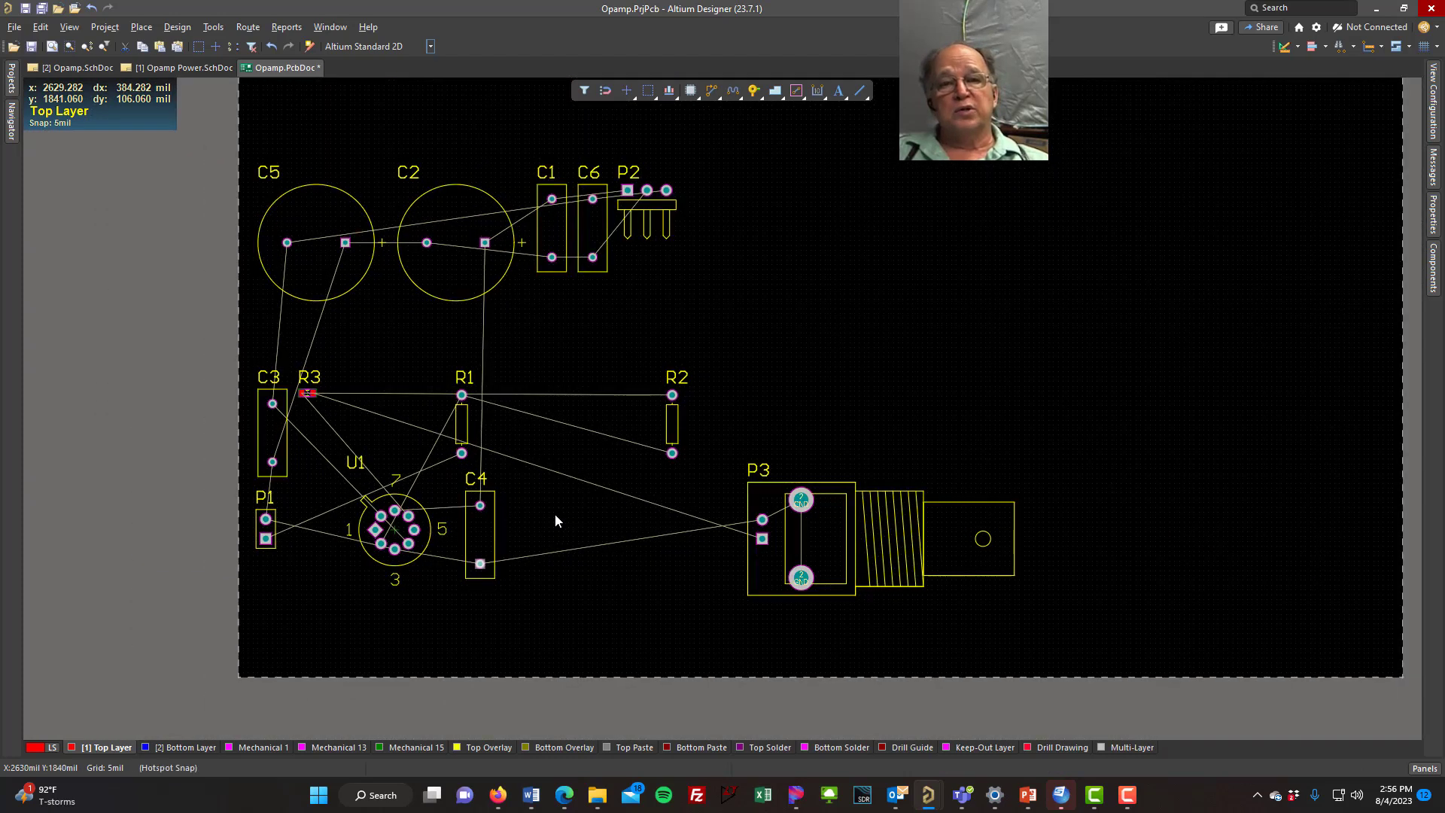
{"action": "mouse_move", "coordinate": [481, 534]}
{"action": "left_mouse_down"}
{"action": "mouse_move", "coordinate": [648, 350]}
{"action": "mouse_move", "coordinate": [723, 169]}
{"action": "mouse_move", "coordinate": [715, 151]}
{"action": "mouse_move", "coordinate": [663, 188]}
{"action": "mouse_move", "coordinate": [689, 225]}
{"action": "mouse_move", "coordinate": [664, 256]}
{"action": "mouse_move", "coordinate": [678, 278]}
{"action": "mouse_move", "coordinate": [676, 167]}
{"action": "mouse_move", "coordinate": [438, 494]}
{"action": "mouse_move", "coordinate": [504, 524]}
{"action": "mouse_move", "coordinate": [477, 551]}
{"action": "mouse_move", "coordinate": [470, 534]}
{"action": "left_mouse_up"}
{"action": "key", "text": "space"}
{"action": "key", "text": "space"}
{"action": "key", "text": "space"}
{"action": "key", "text": "space"}
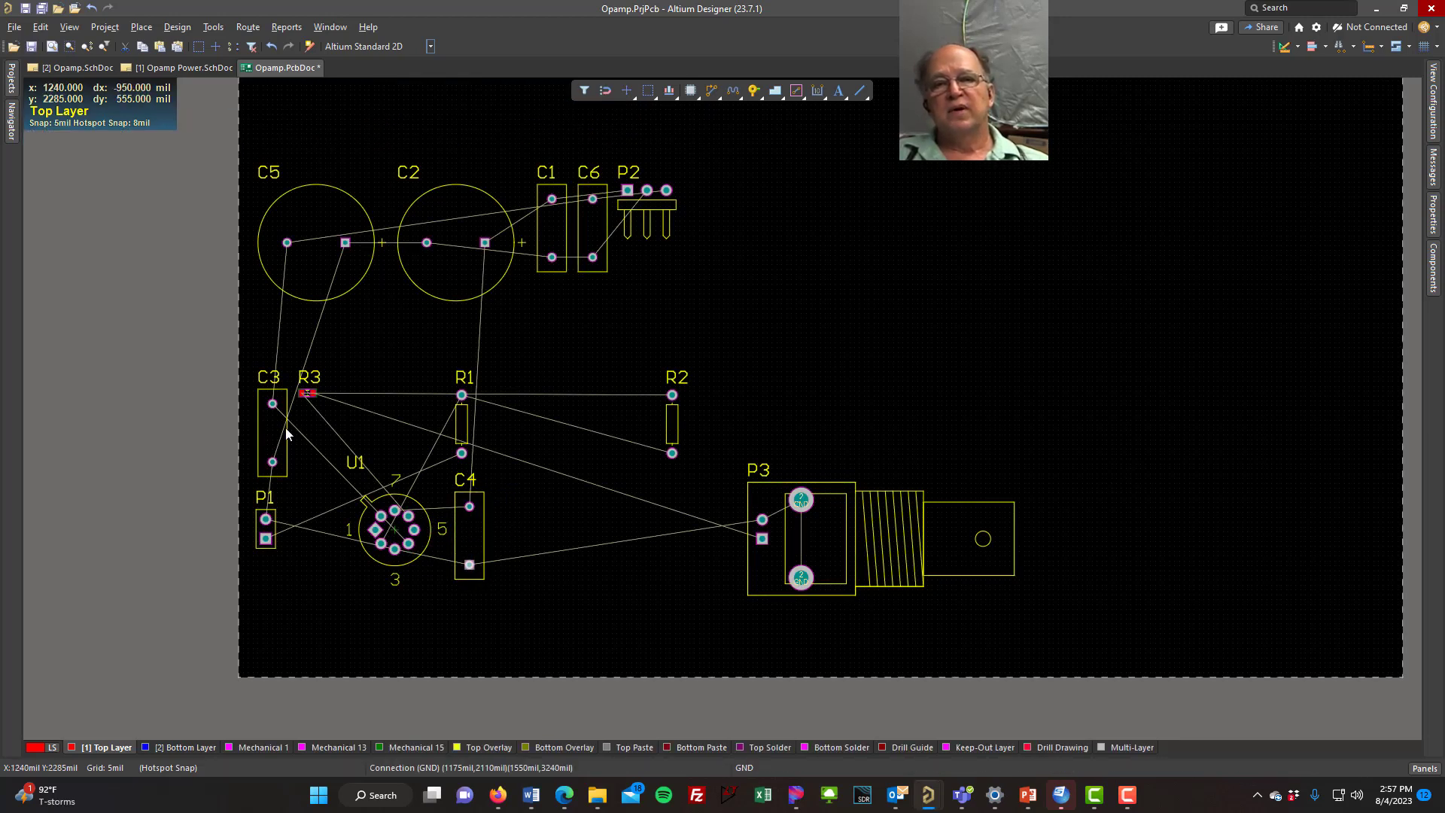
Place C3 horizontally below U1, and line up R3 (vertical) and P3 close to the right of C4.
{"action": "left_click_drag", "start_coordinate": [283, 436], "coordinate": [393, 607]}
{"action": "key", "text": "space"}
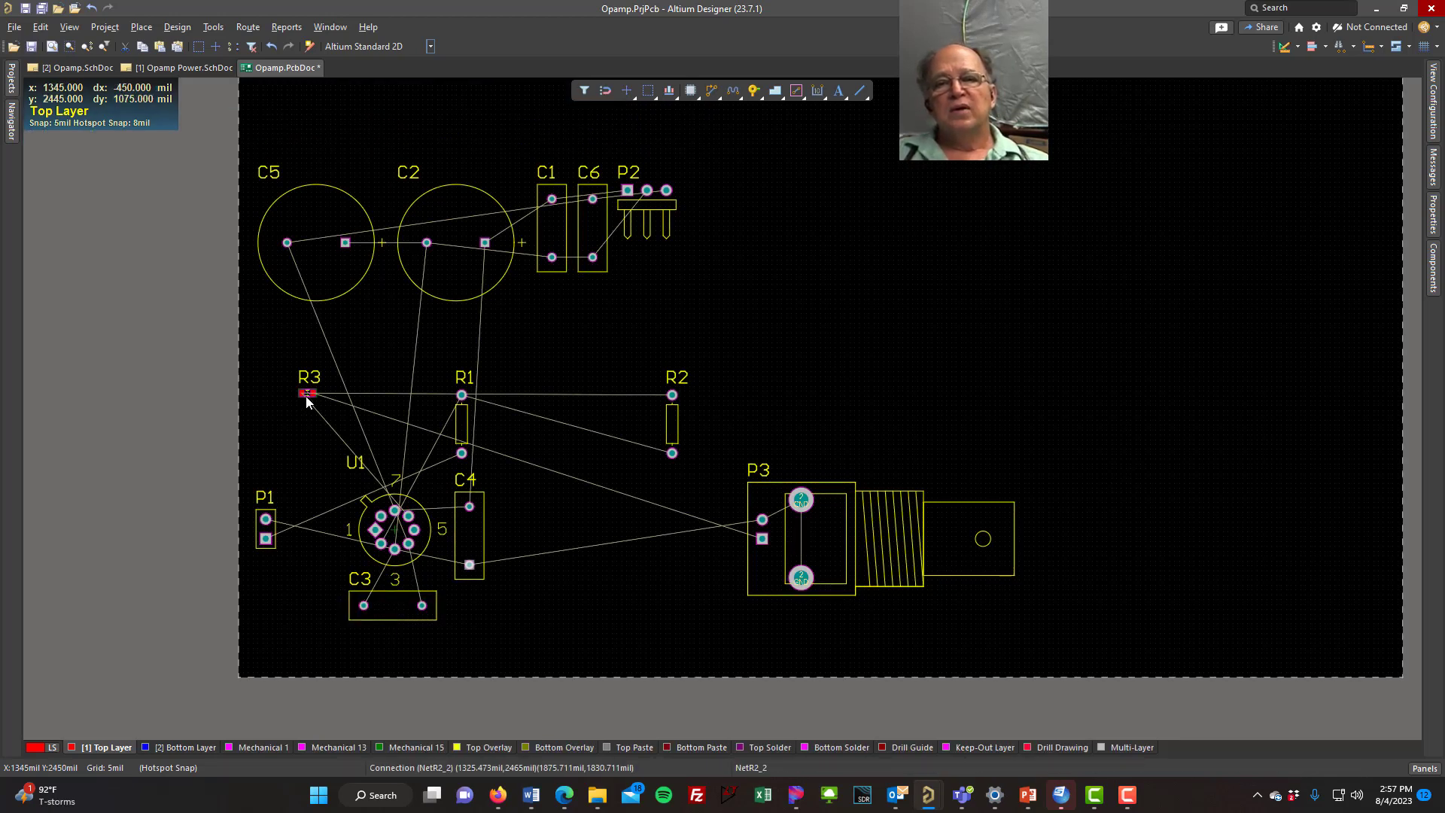
{"action": "left_click_drag", "start_coordinate": [306, 396], "coordinate": [499, 532]}
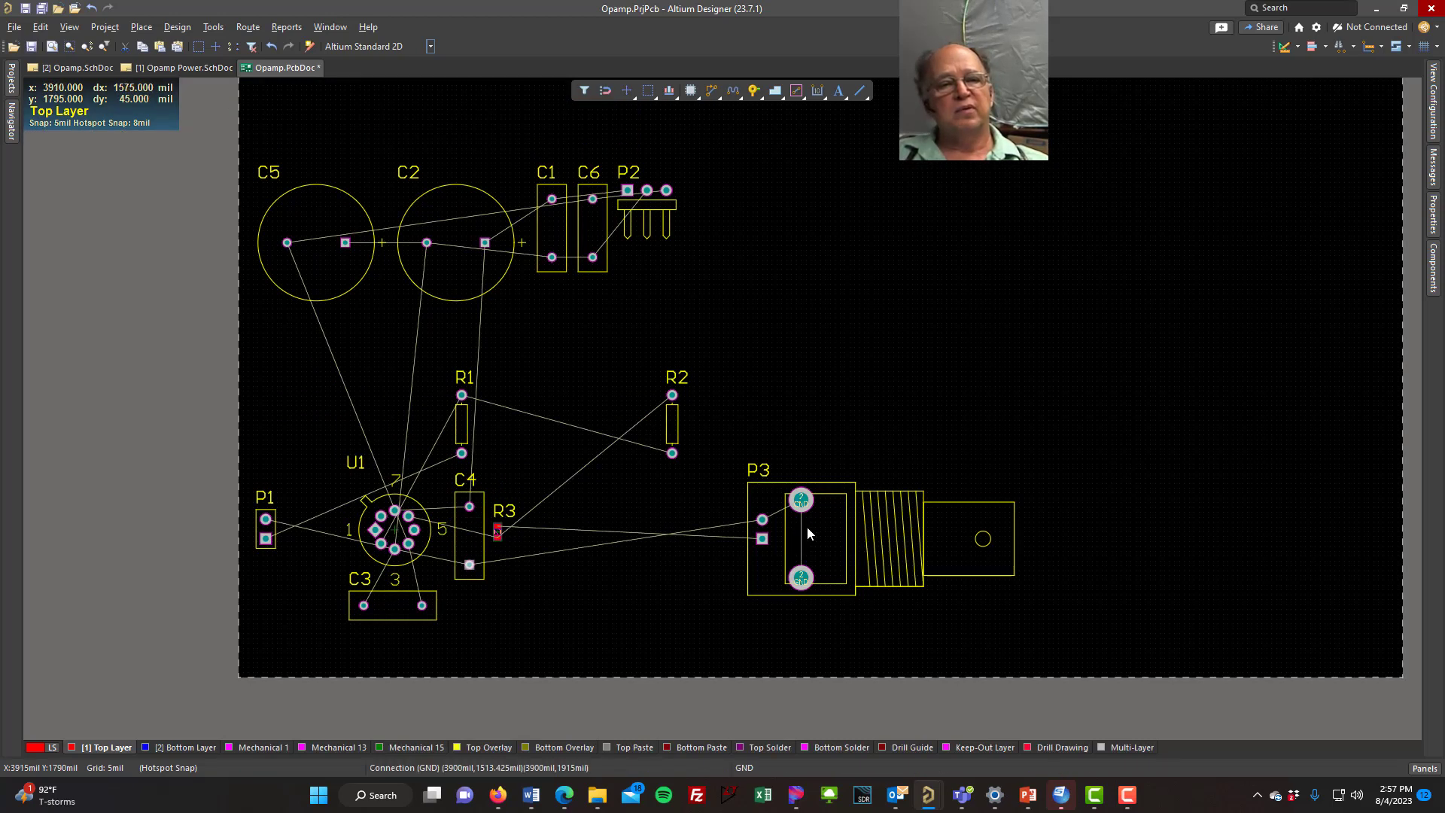
{"action": "left_click_drag", "start_coordinate": [809, 527], "coordinate": [573, 506]}
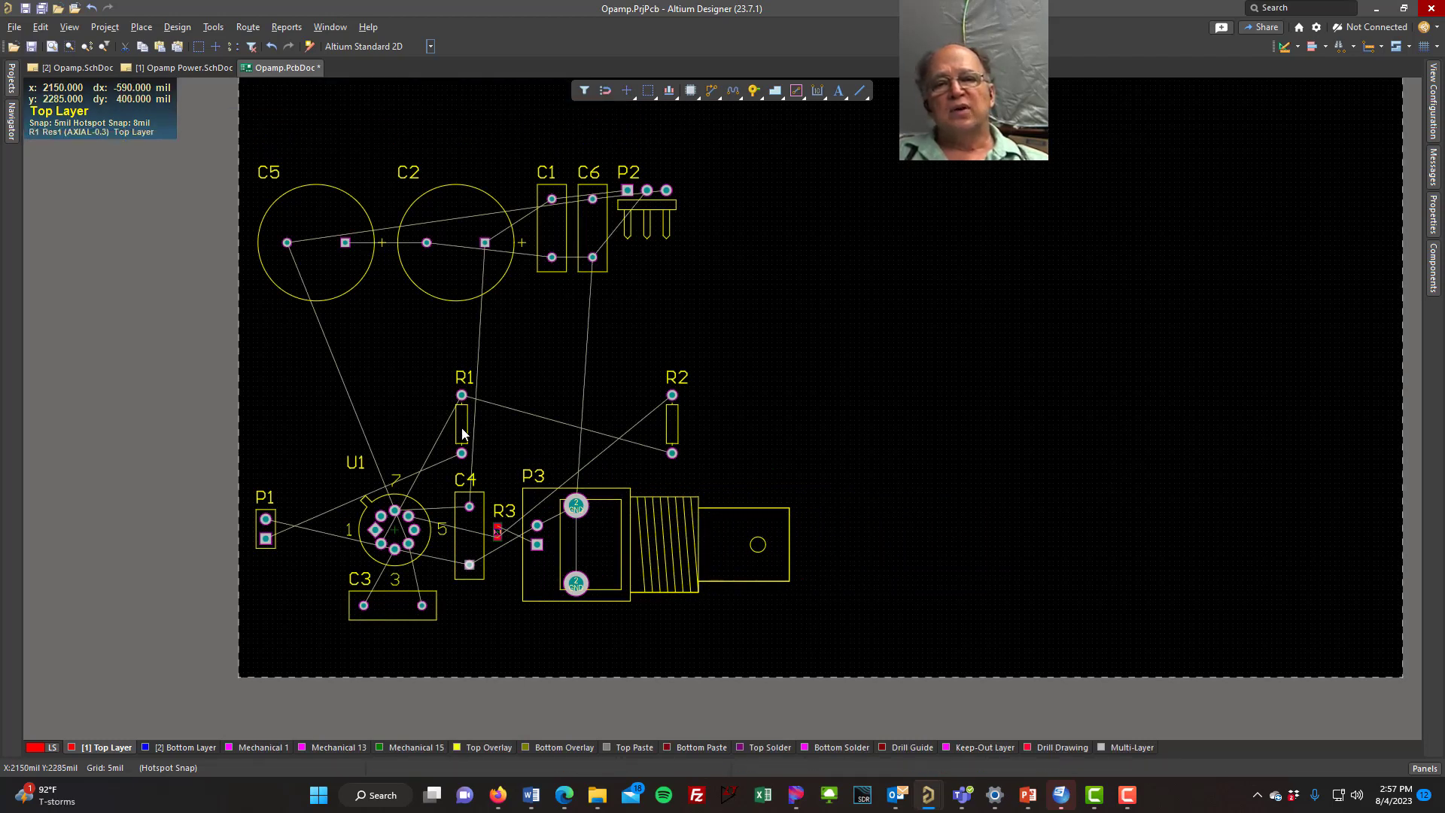
Place R1 vertically between P1 and U1 and R2 horizontally above U1, shifting U1's designator down clear of R2.
{"action": "left_click_drag", "start_coordinate": [463, 434], "coordinate": [296, 545]}
{"action": "left_click_drag", "start_coordinate": [675, 433], "coordinate": [397, 464]}
{"action": "key", "text": "space"}
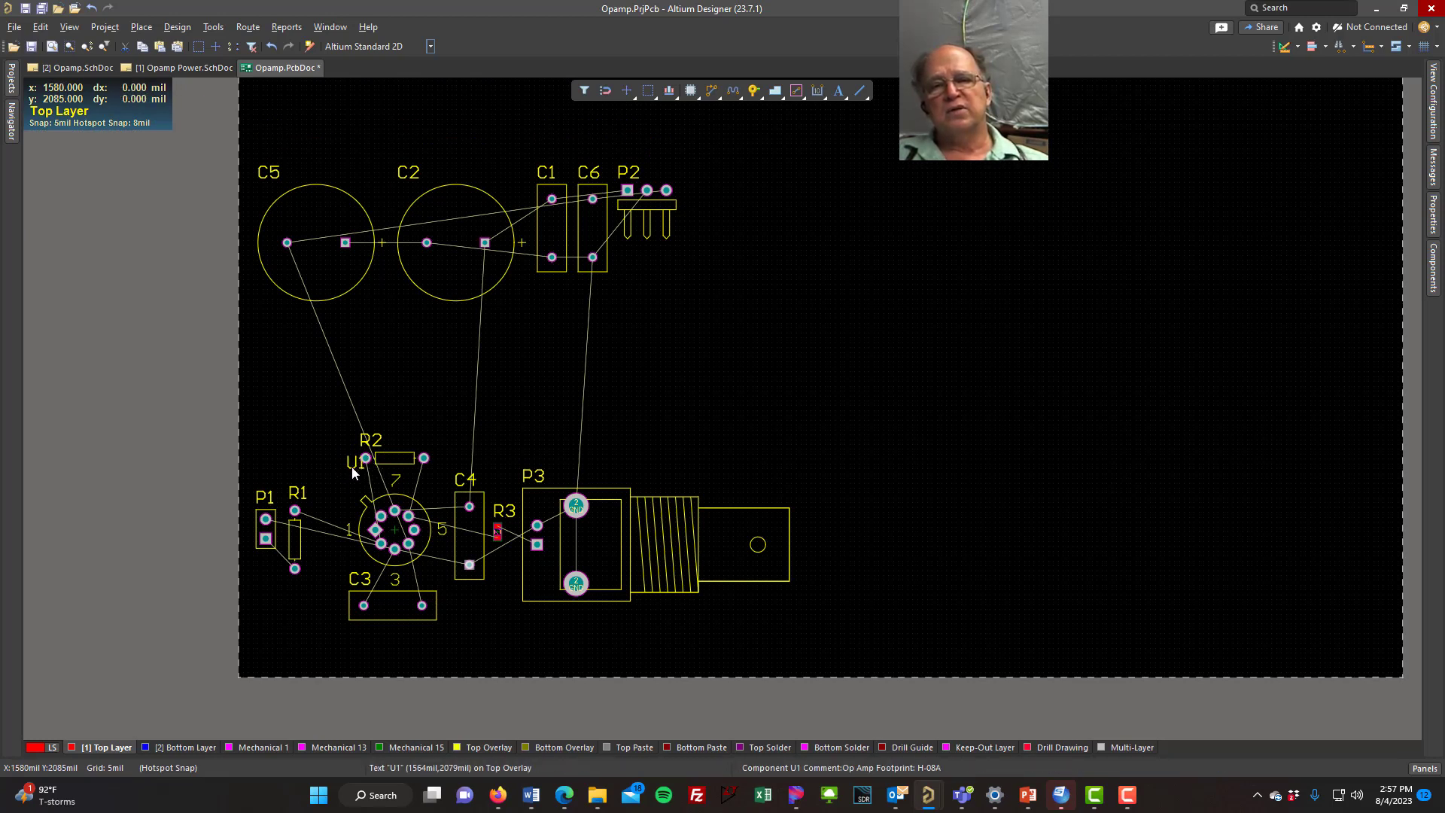
{"action": "left_click_drag", "start_coordinate": [353, 473], "coordinate": [347, 495]}
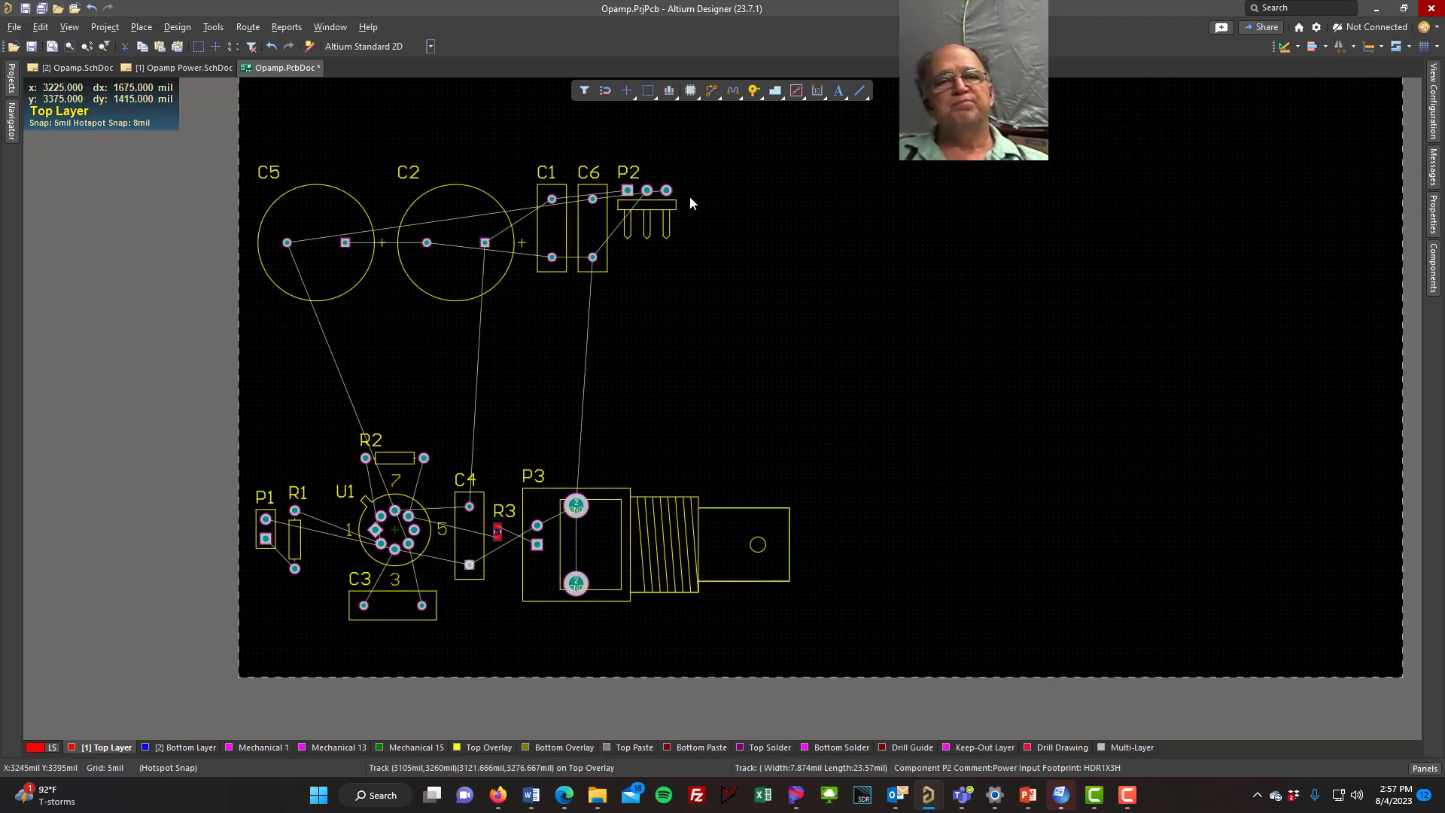
Place P2 above R2 with its pins pointing up and C5 to its left with the plus mark up, designator close to the outline.
{"action": "left_click_drag", "start_coordinate": [647, 207], "coordinate": [441, 394]}
{"action": "key", "text": "space"}
{"action": "key", "text": "space"}
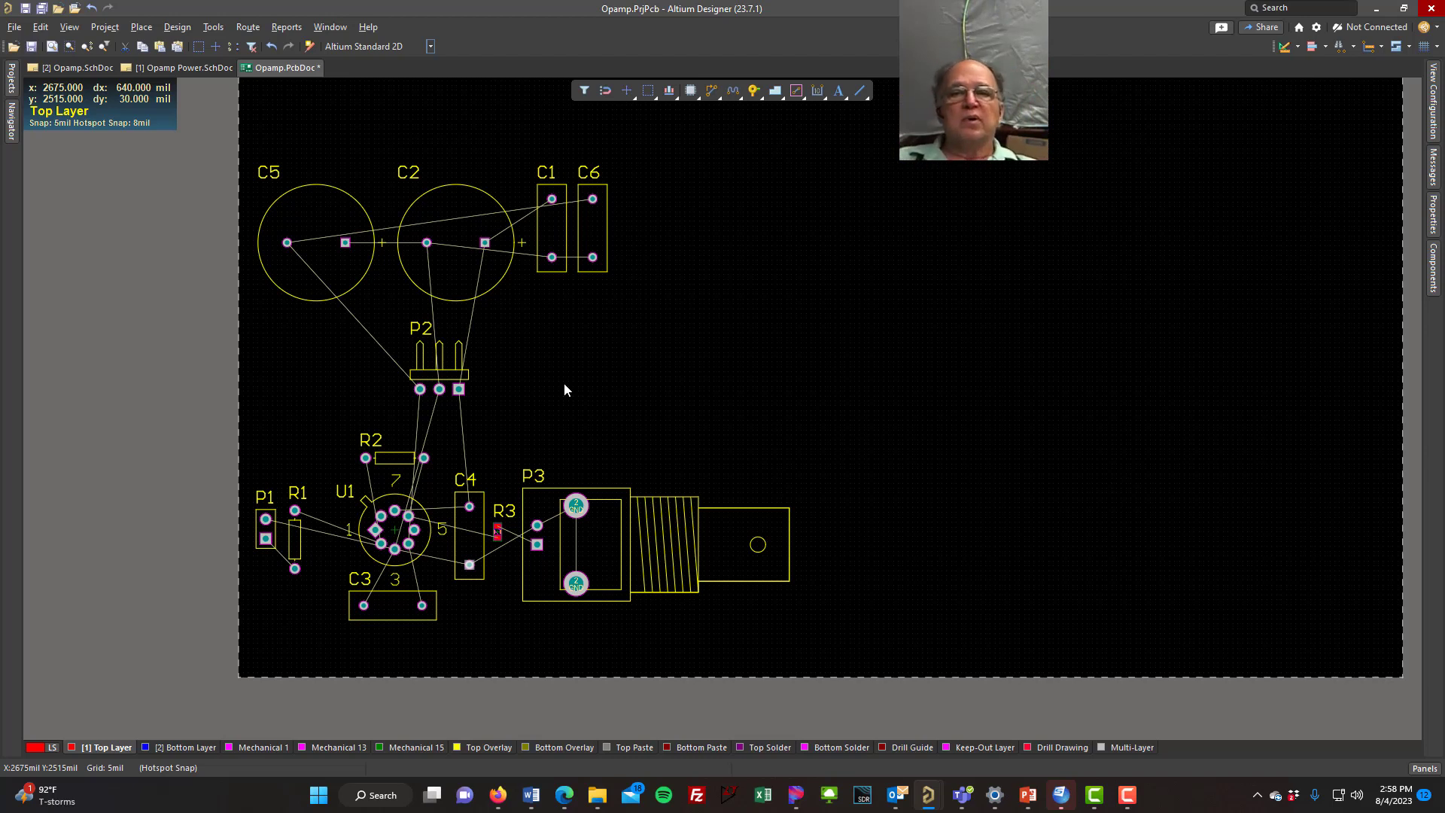
{"action": "left_click_drag", "start_coordinate": [331, 259], "coordinate": [306, 374]}
{"action": "key", "text": "space"}
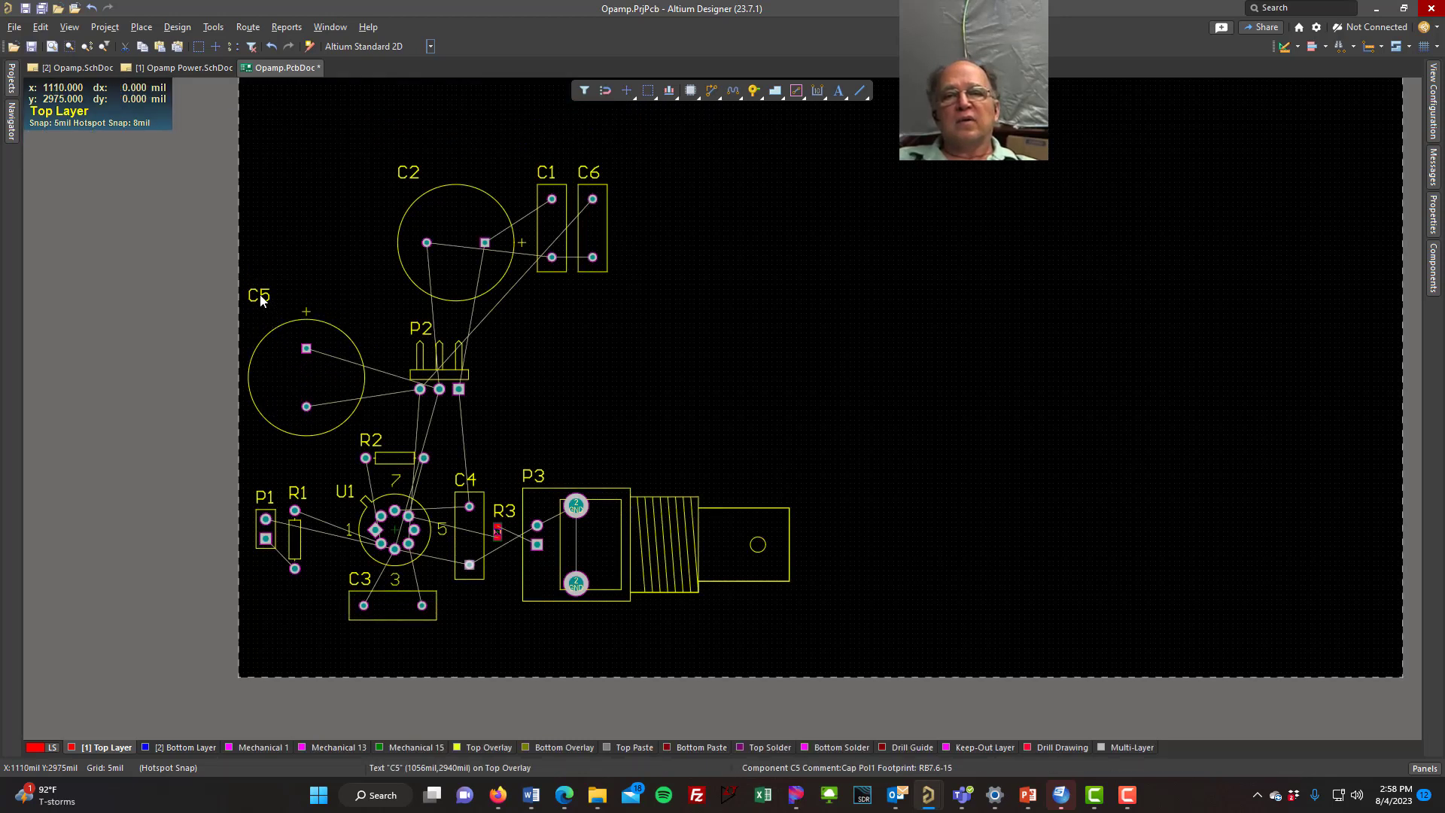
{"action": "left_click_drag", "start_coordinate": [259, 296], "coordinate": [264, 321]}
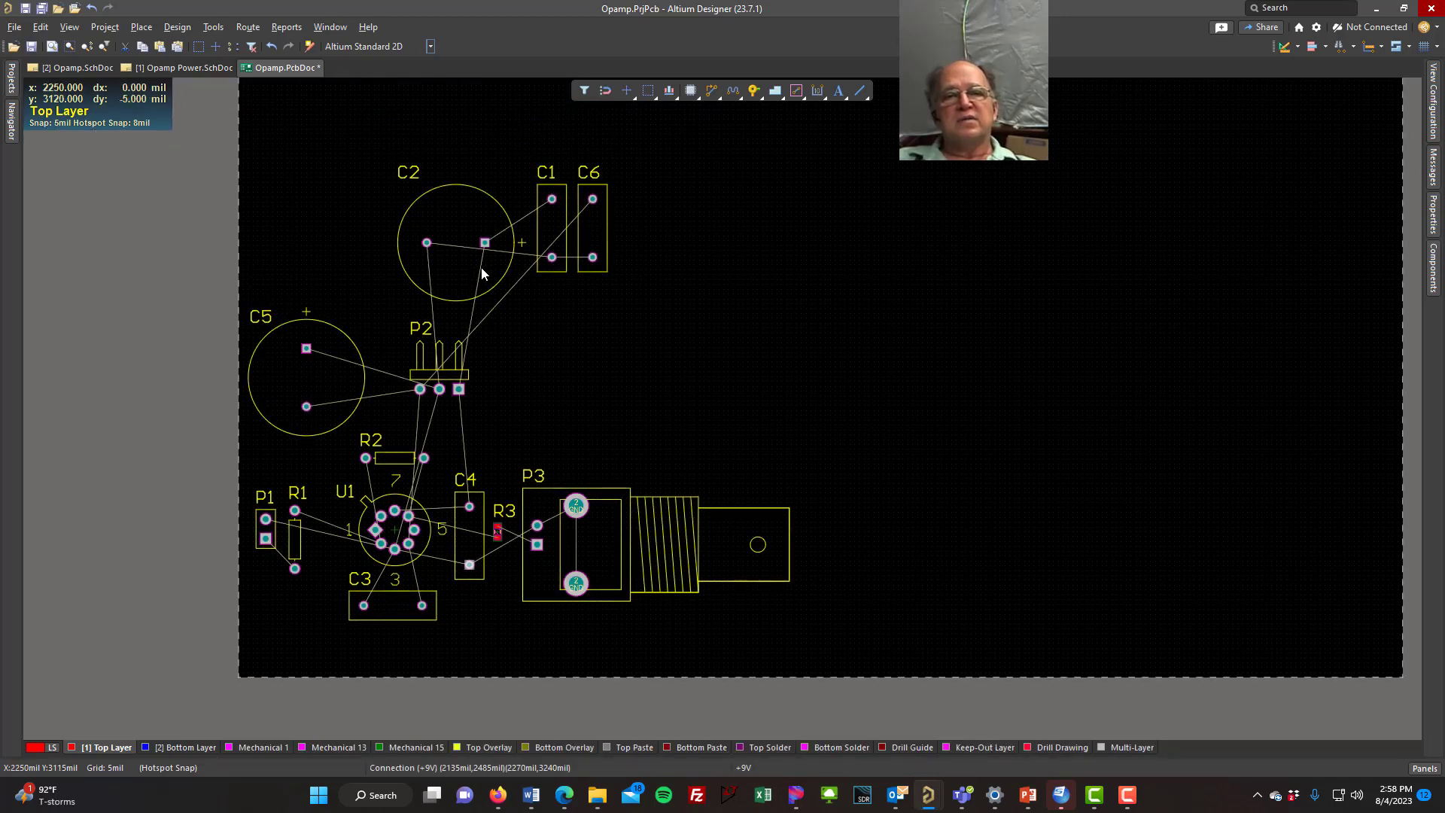
Place C2 to the right of P2 with its plus mark up, and lay C6 and C1 horizontally below P2.
{"action": "left_click_drag", "start_coordinate": [481, 267], "coordinate": [543, 360]}
{"action": "key", "text": "space"}
{"action": "left_click_drag", "start_coordinate": [552, 235], "coordinate": [495, 449]}
{"action": "key", "text": "space"}
{"action": "left_click_drag", "start_coordinate": [599, 232], "coordinate": [379, 434]}
{"action": "key", "text": "space"}
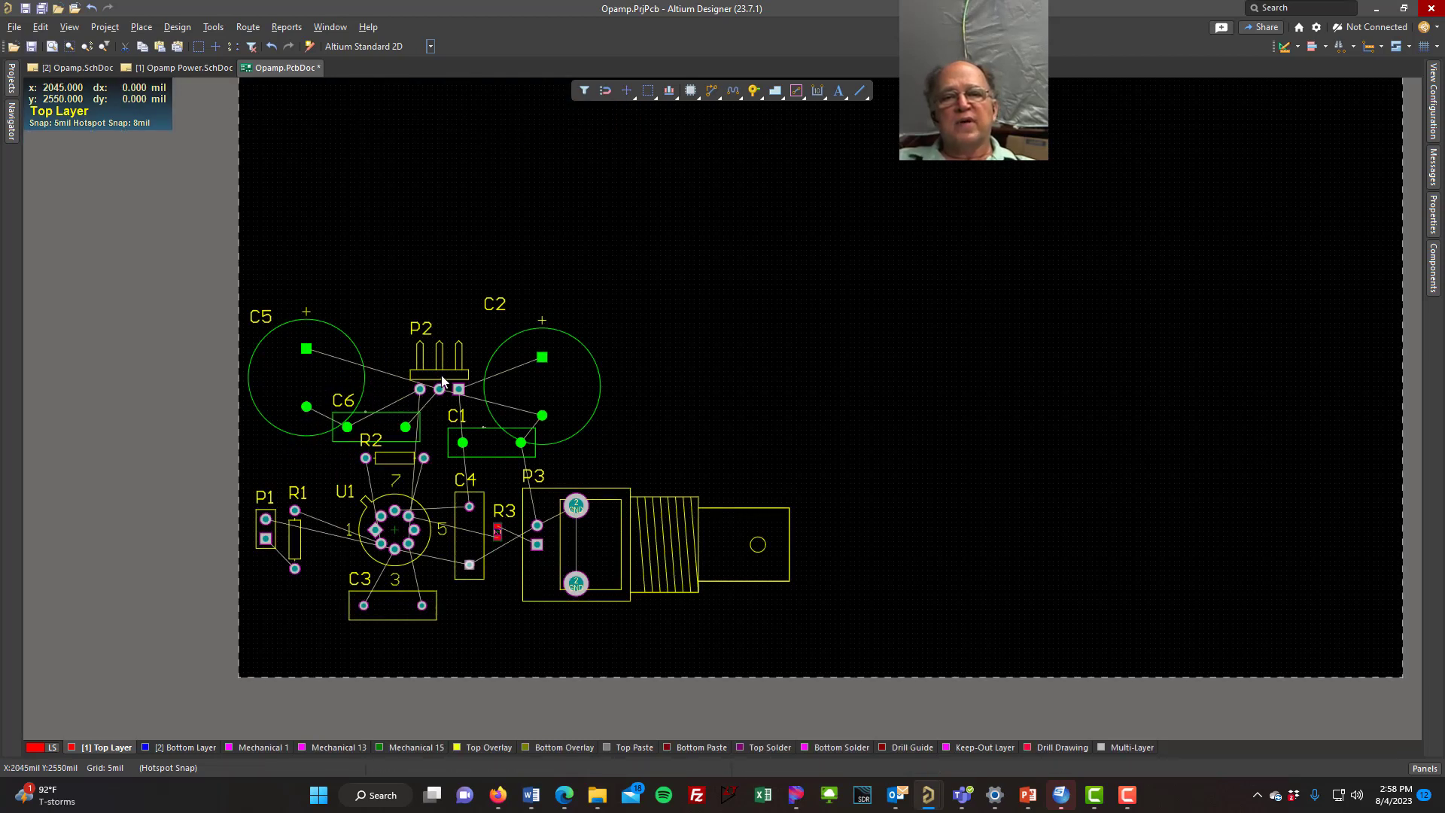
Nudge P2, C5, C2 and C1 upward, with C2 also farther right, to clear the overlaps around C6 and C1.
{"action": "left_click_drag", "start_coordinate": [441, 375], "coordinate": [436, 353]}
{"action": "left_click_drag", "start_coordinate": [557, 395], "coordinate": [587, 358]}
{"action": "left_click_drag", "start_coordinate": [491, 437], "coordinate": [493, 430]}
{"action": "left_click_drag", "start_coordinate": [304, 376], "coordinate": [305, 351]}
{"action": "left_click_drag", "start_coordinate": [577, 363], "coordinate": [588, 354]}
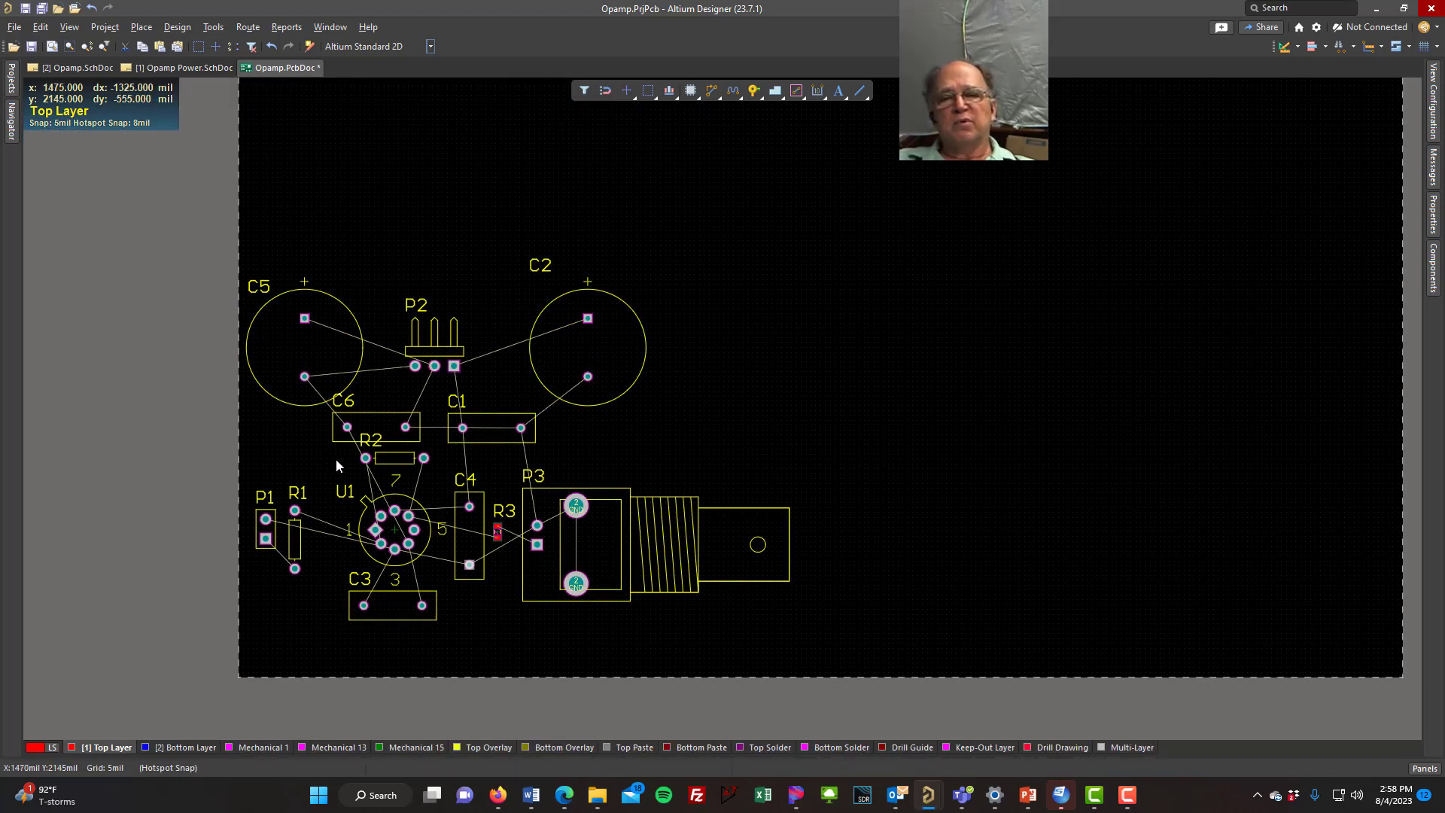
Lower P2 and C5 slightly, and spread C2, C1 and C6 to the right to open up space between the power components.
{"action": "mouse_move", "coordinate": [433, 356]}
{"action": "left_mouse_down"}
{"action": "mouse_move", "coordinate": [446, 302]}
{"action": "mouse_move", "coordinate": [446, 380]}
{"action": "left_mouse_up"}
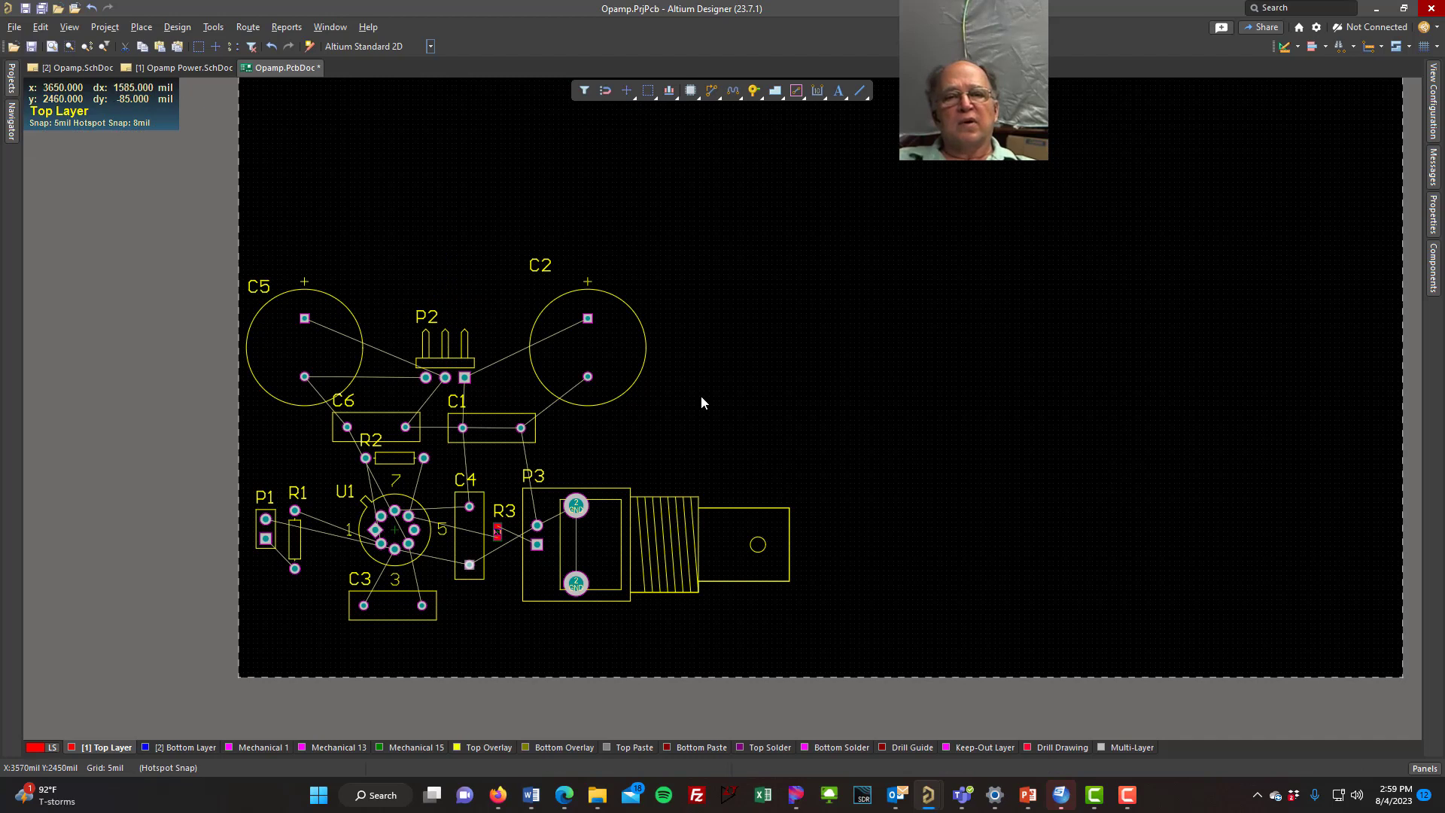
{"action": "left_click_drag", "start_coordinate": [622, 372], "coordinate": [744, 378]}
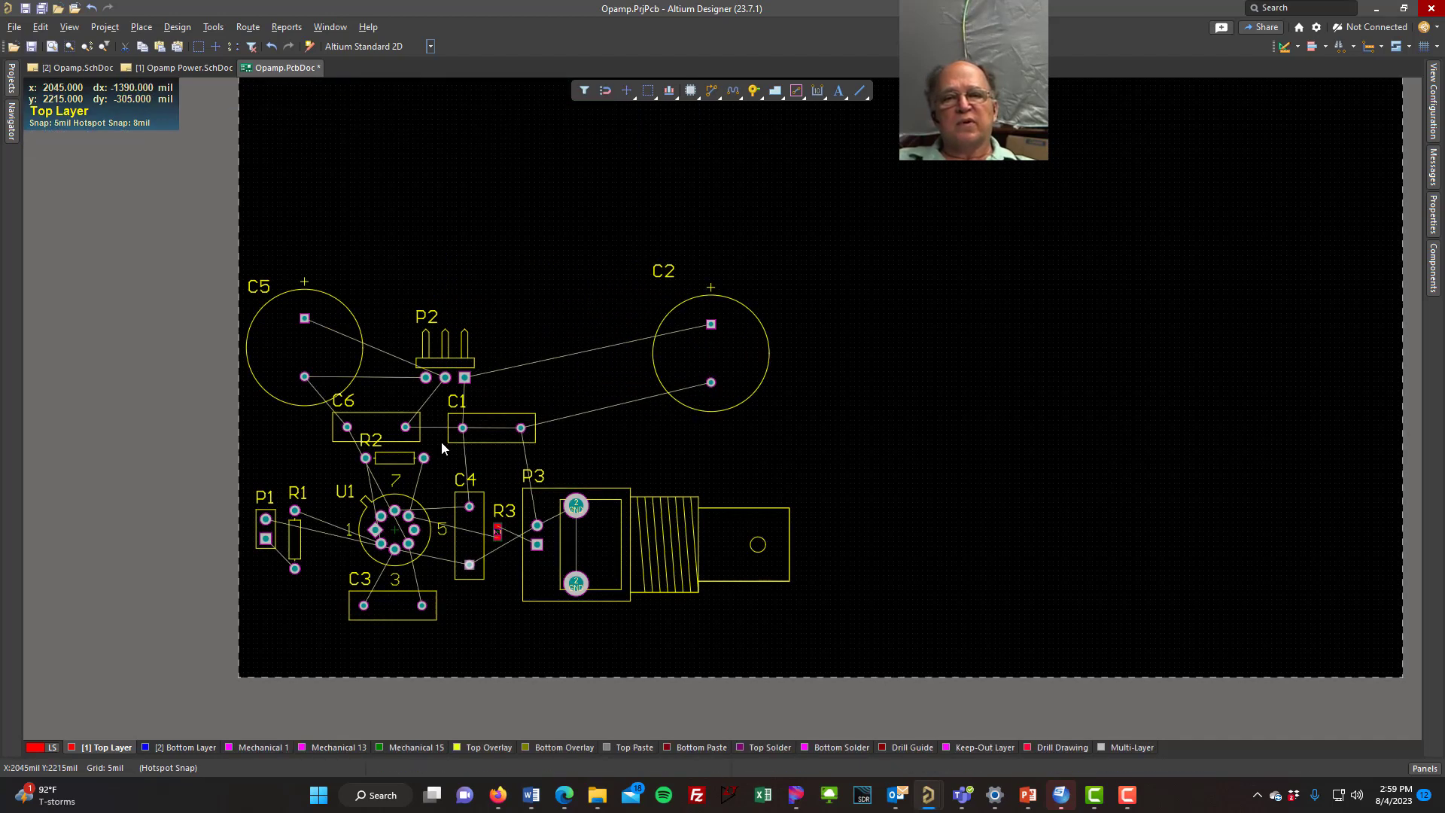
{"action": "left_click_drag", "start_coordinate": [498, 427], "coordinate": [586, 426]}
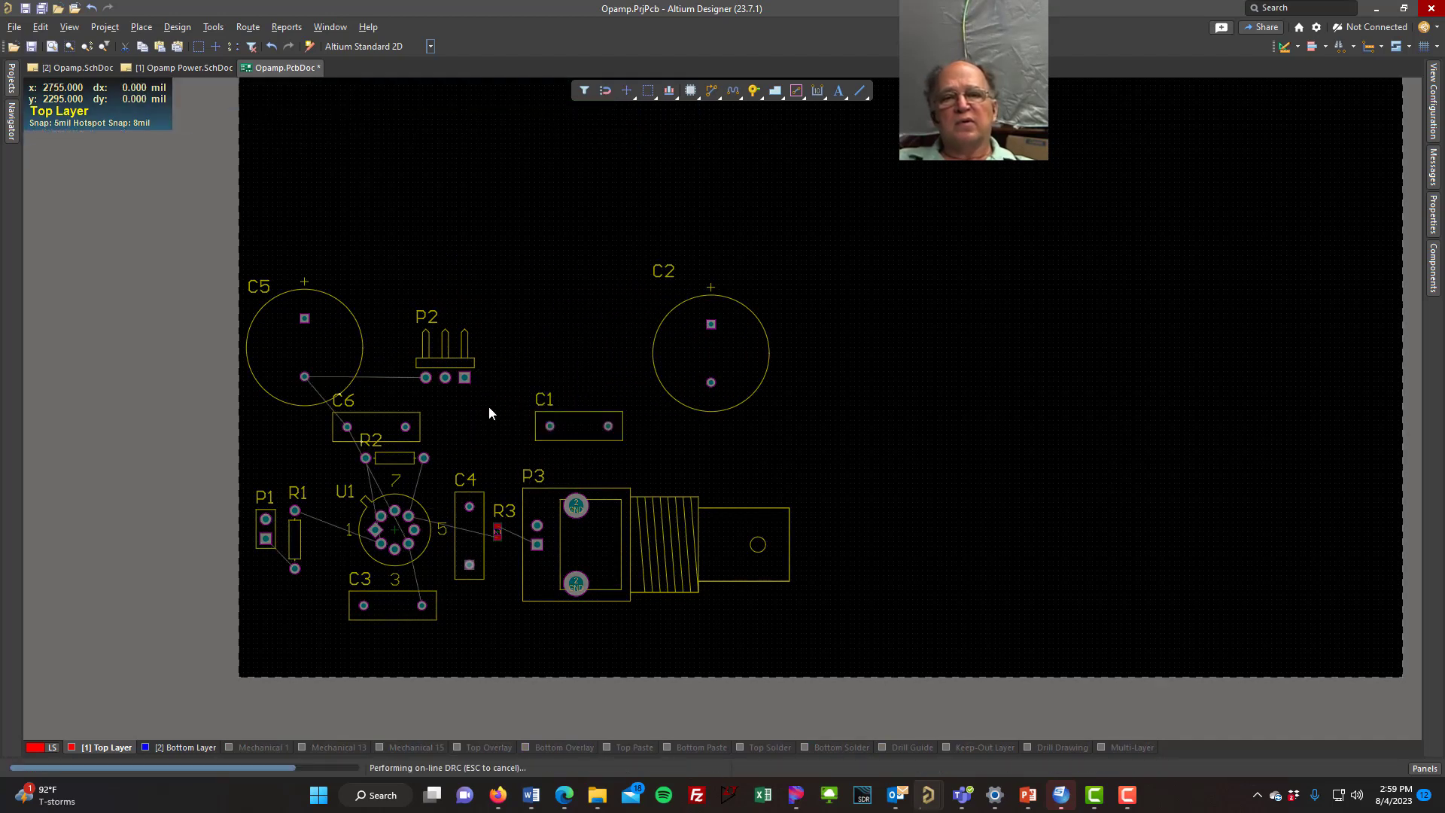
{"action": "left_click_drag", "start_coordinate": [375, 419], "coordinate": [428, 417]}
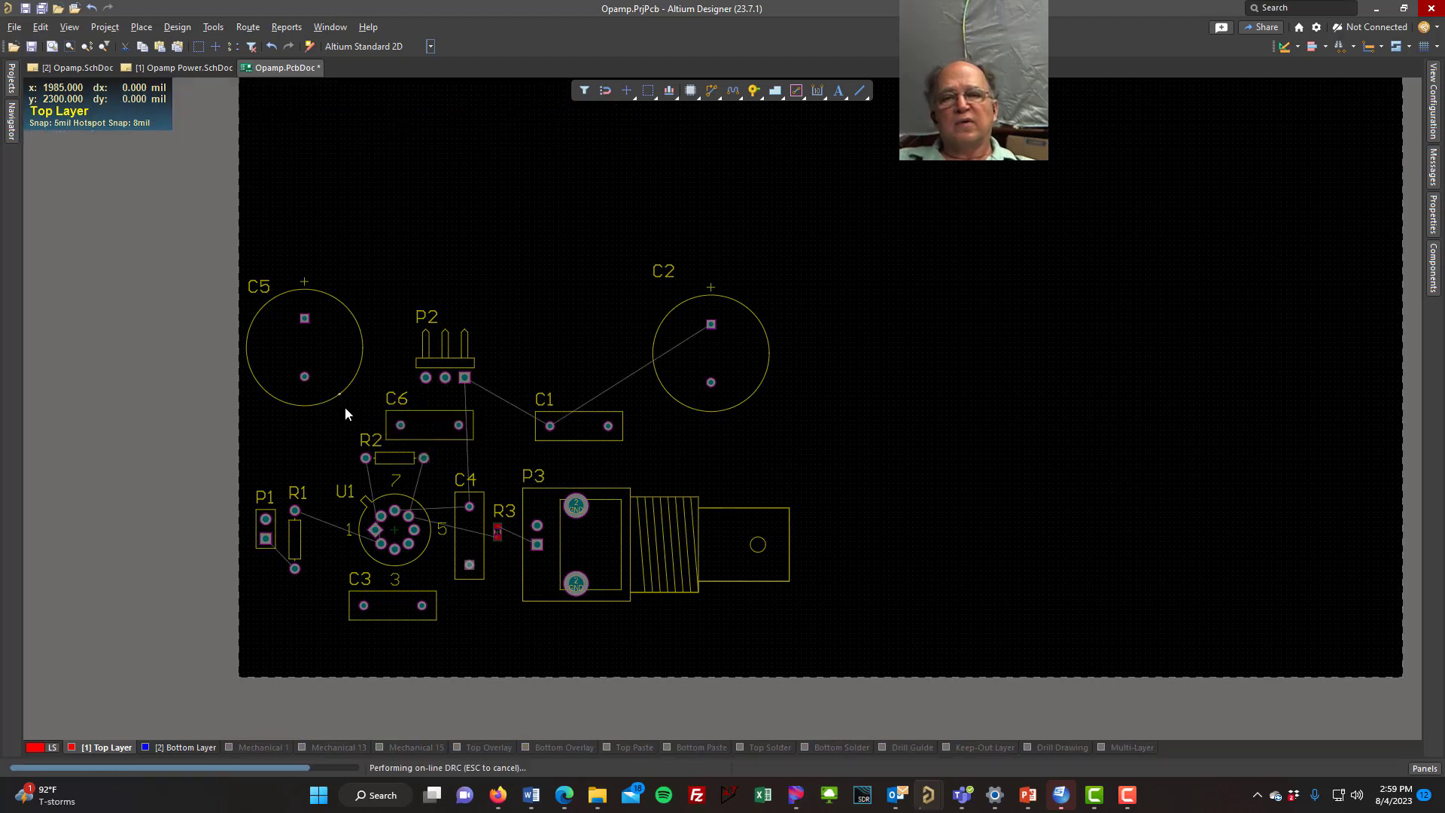
{"action": "left_click_drag", "start_coordinate": [305, 377], "coordinate": [307, 419]}
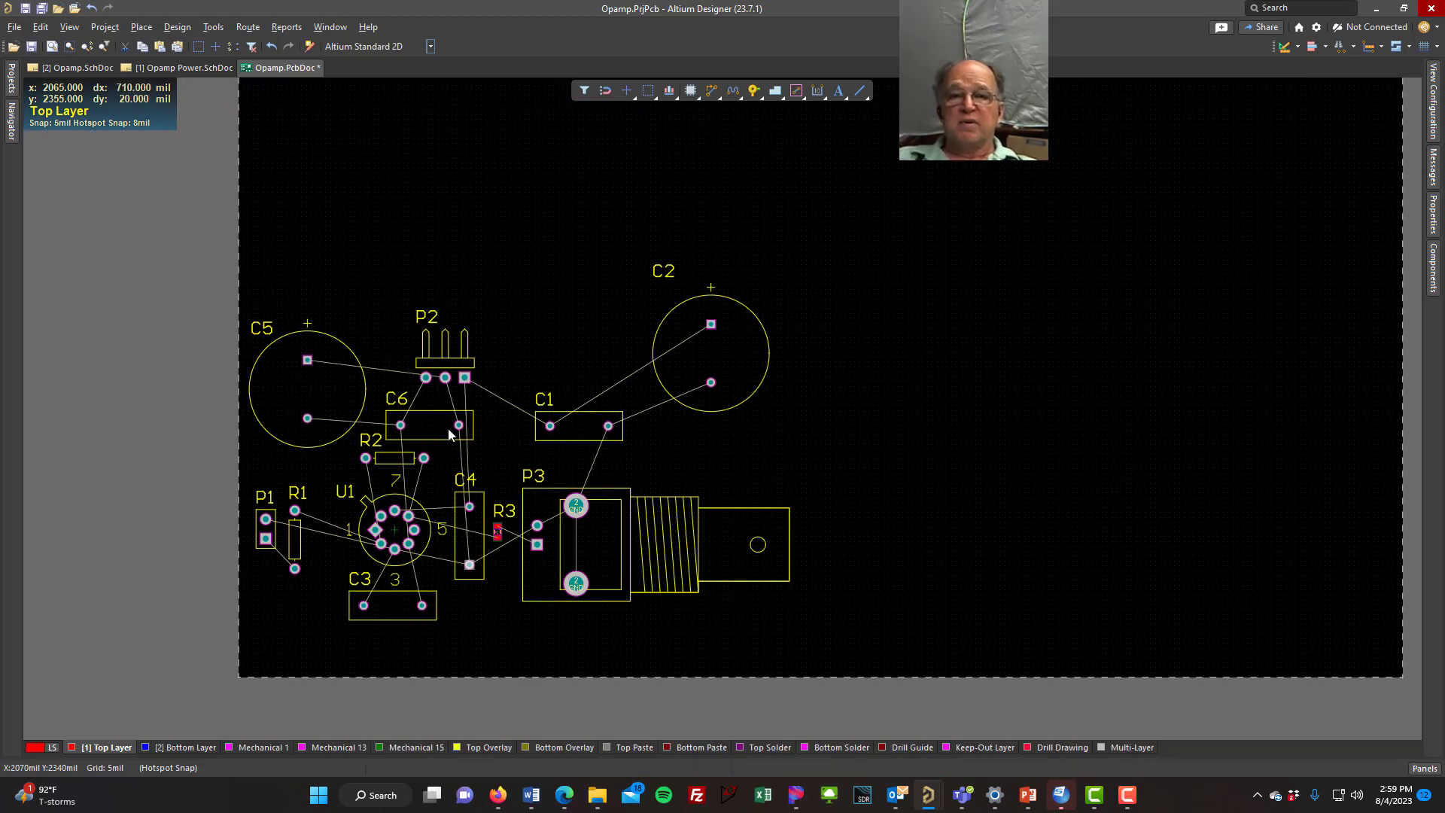
Set C6 and C1 side by side beneath P2, with P2 centred above them and C2 close to the right of C1.
{"action": "left_click_drag", "start_coordinate": [431, 431], "coordinate": [419, 421]}
{"action": "left_click_drag", "start_coordinate": [450, 370], "coordinate": [466, 369]}
{"action": "left_click_drag", "start_coordinate": [573, 431], "coordinate": [512, 420]}
{"action": "left_click_drag", "start_coordinate": [707, 362], "coordinate": [619, 399]}
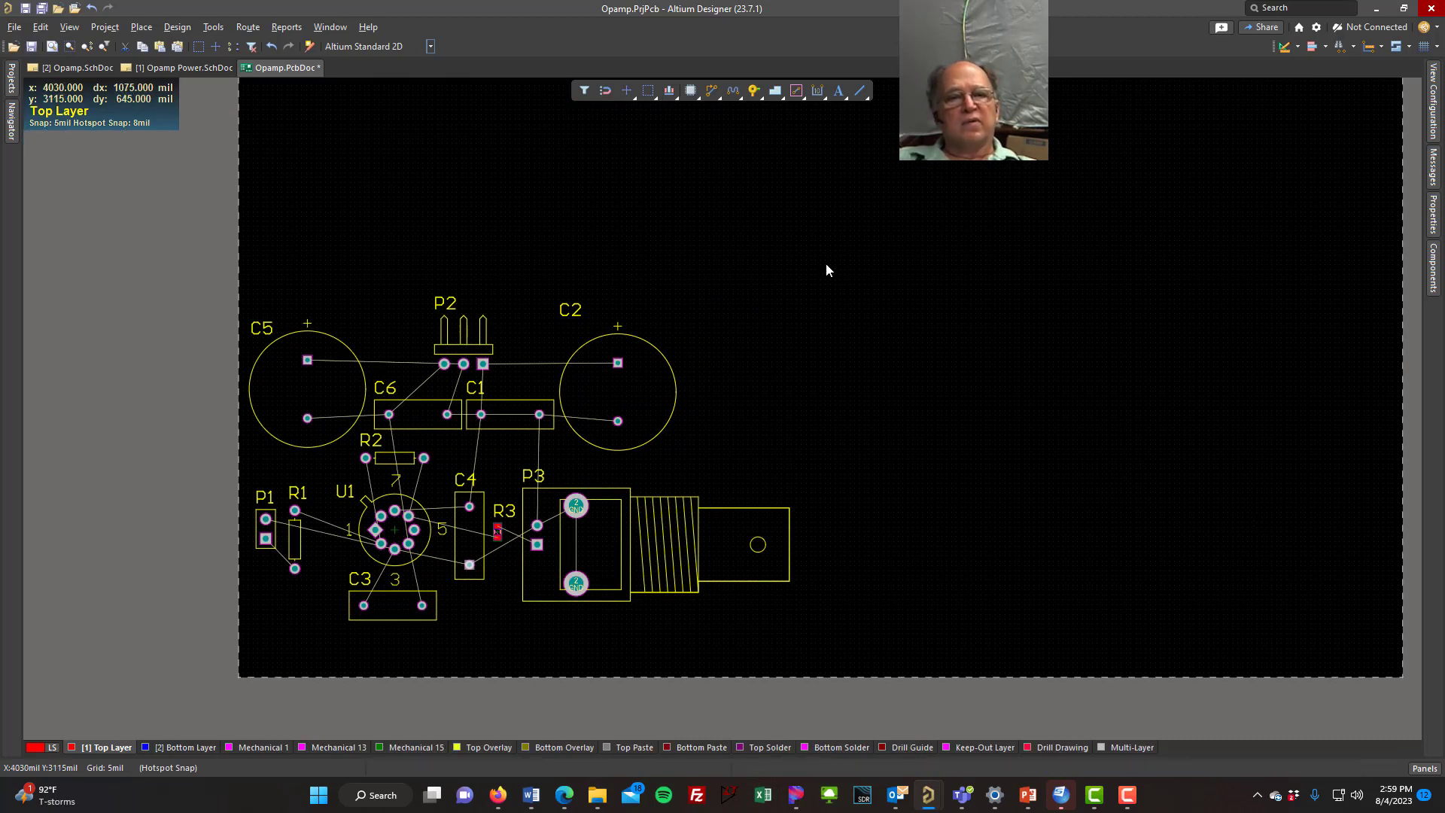
Move all components together down toward the board's bottom edge, deselect them, and save all documents.
{"action": "mouse_move", "coordinate": [935, 251]}
{"action": "left_mouse_down"}
{"action": "mouse_move", "coordinate": [191, 549]}
{"action": "mouse_move", "coordinate": [113, 639]}
{"action": "left_mouse_up"}
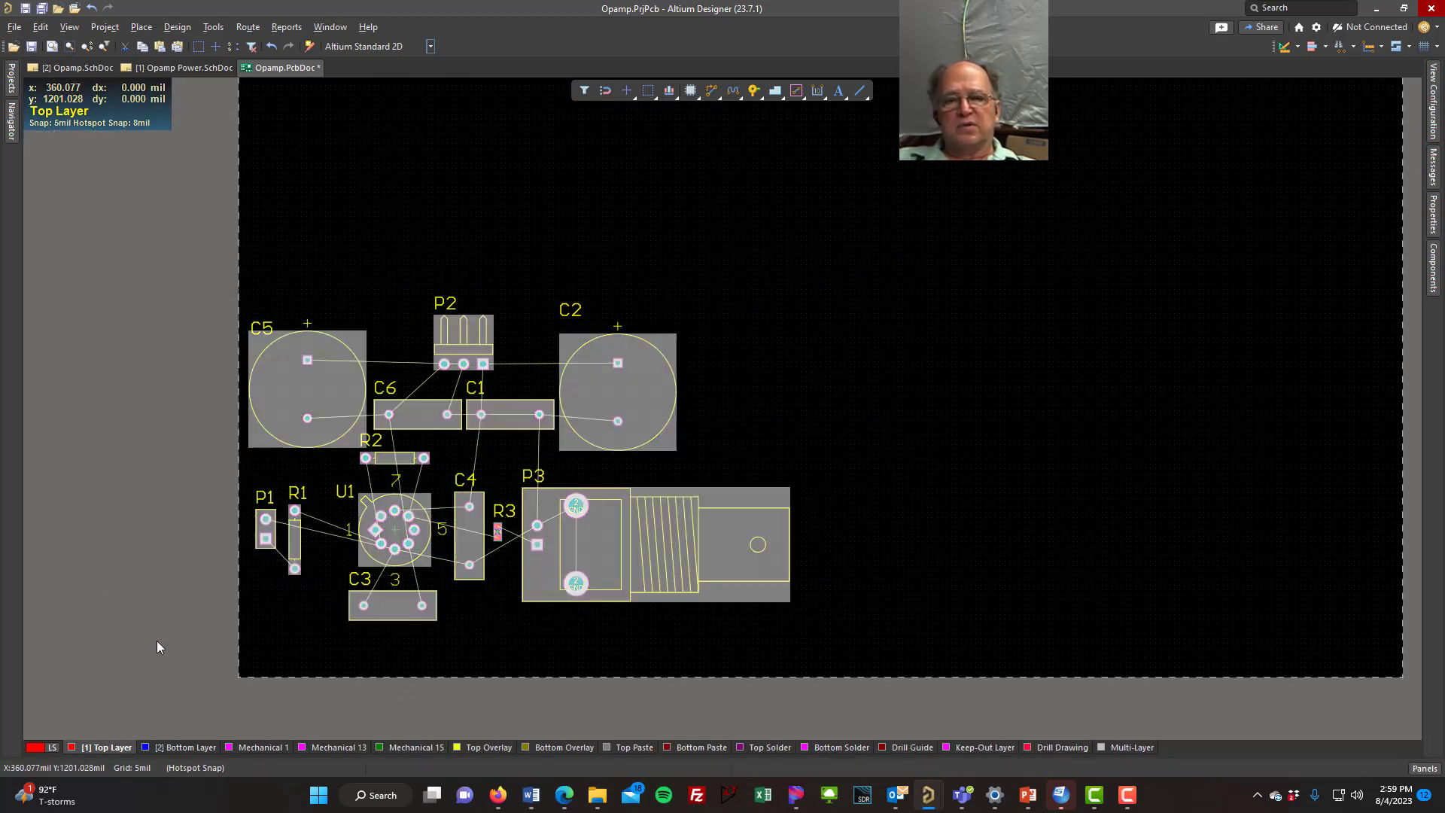
{"action": "left_click_drag", "start_coordinate": [647, 551], "coordinate": [648, 595]}
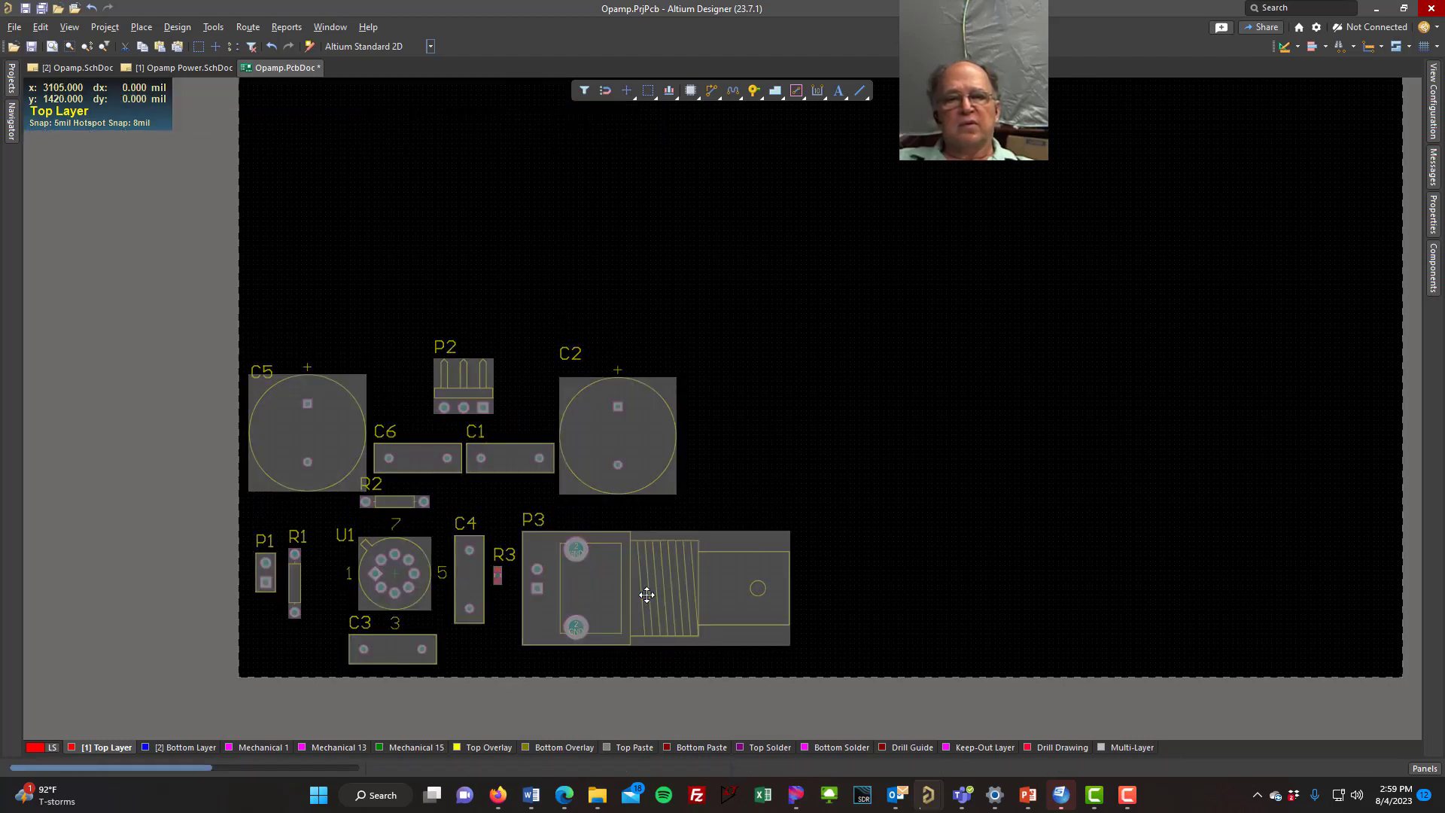
{"action": "left_click", "coordinate": [887, 400]}
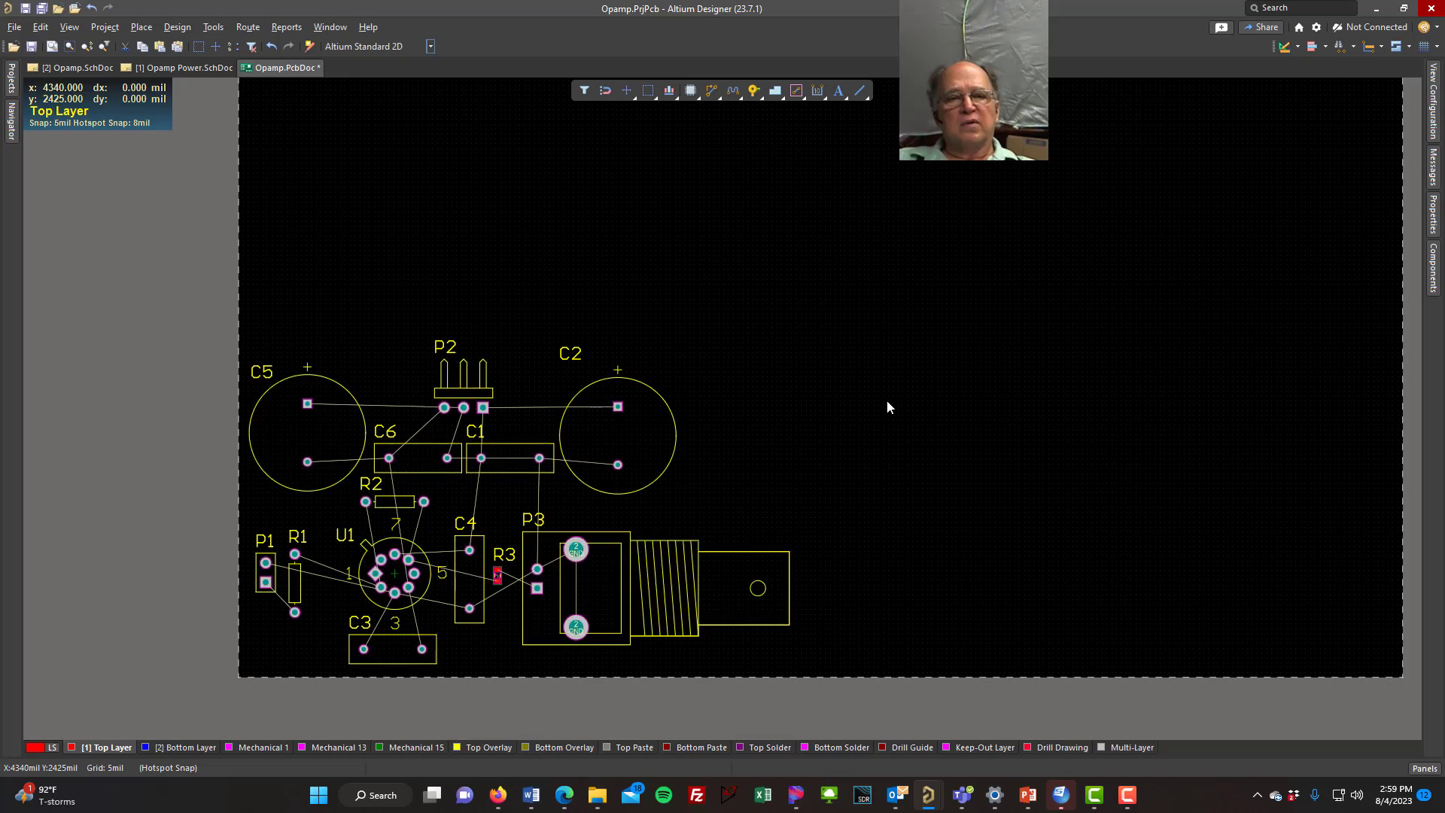
{"action": "left_click", "coordinate": [42, 8]}
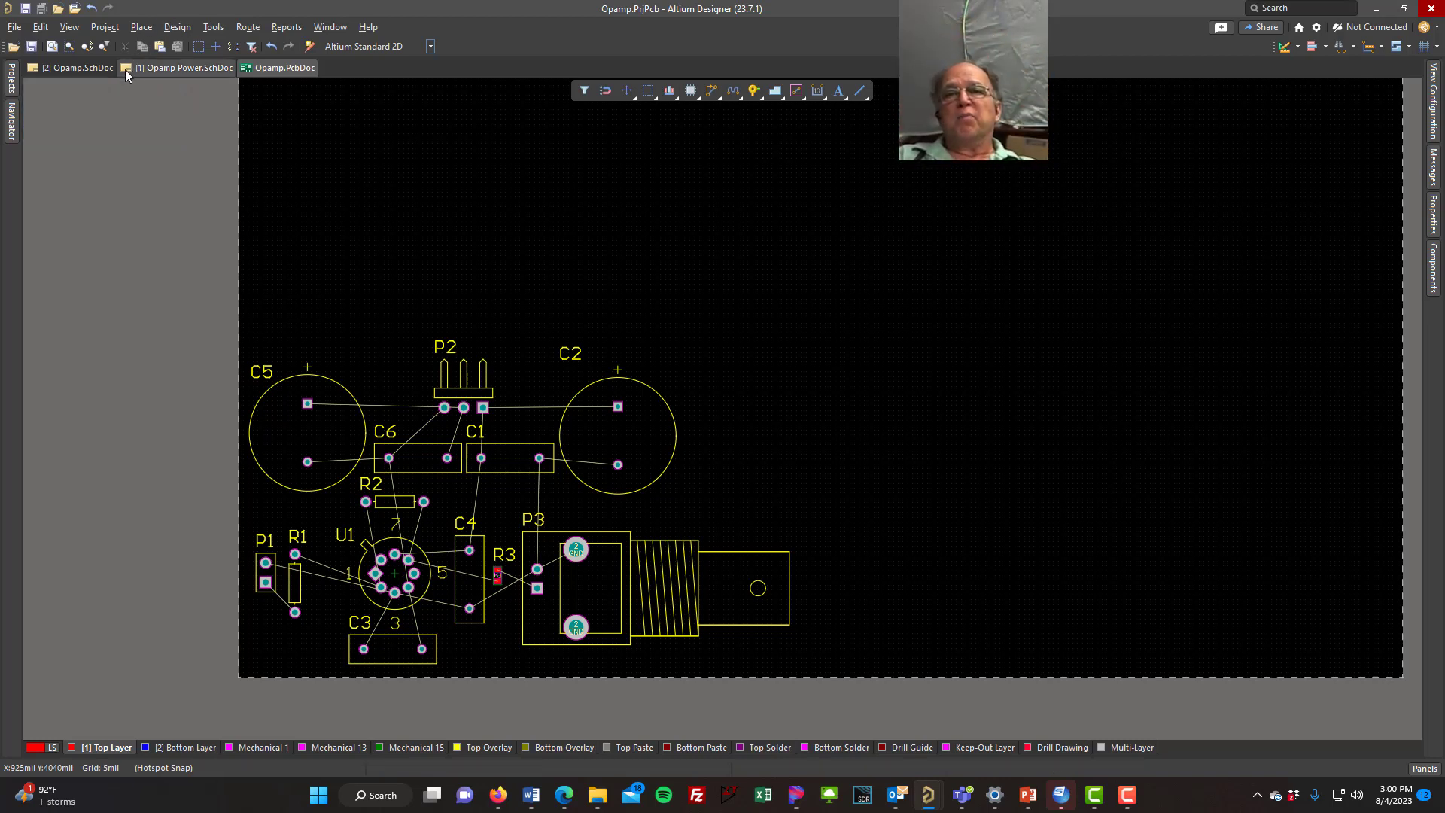
On Opamp.SchDoc, open the properties of op amp U1 and preview its assigned footprint.
{"action": "left_click", "coordinate": [86, 69]}
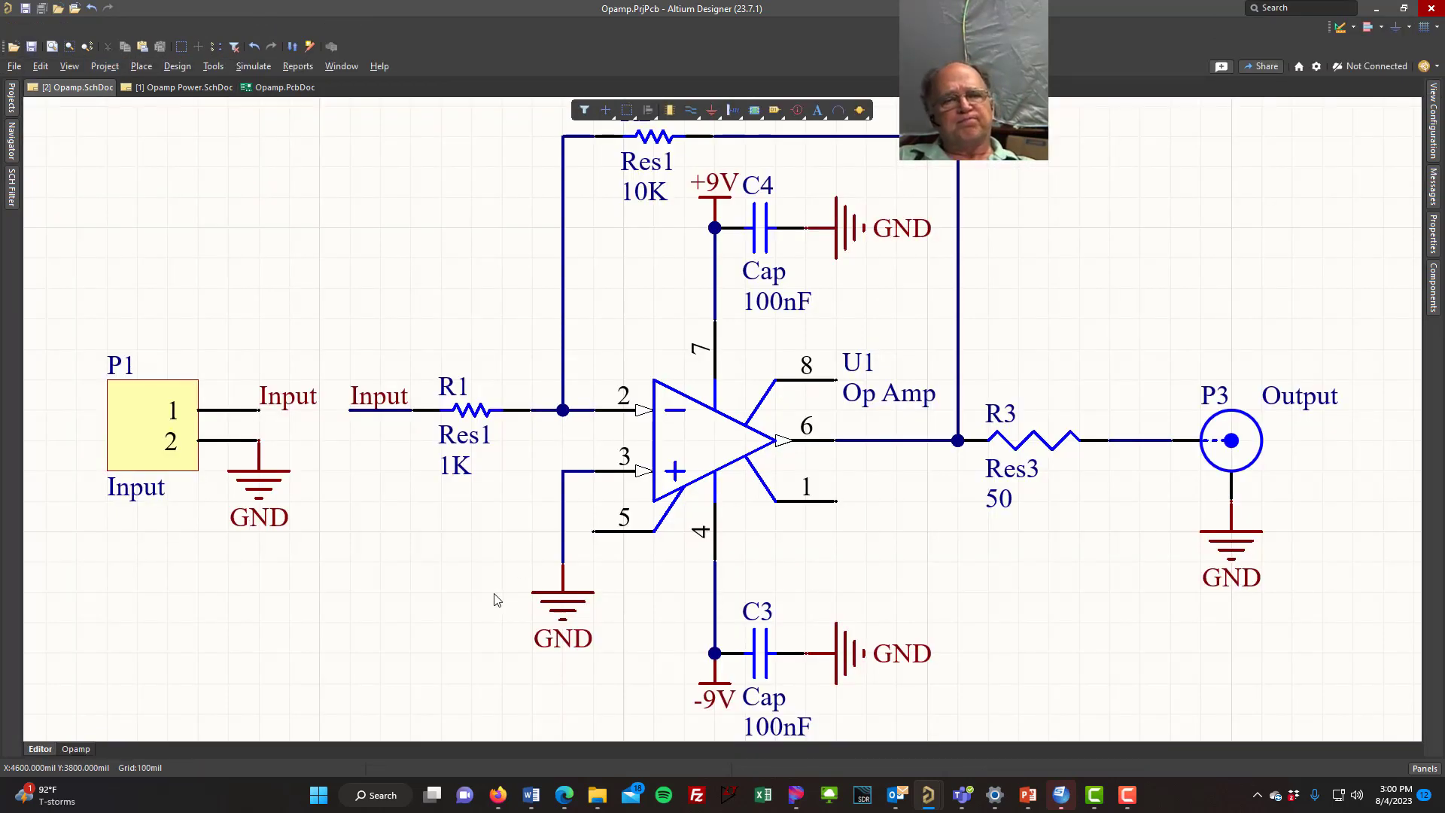
{"action": "left_click", "coordinate": [693, 455]}
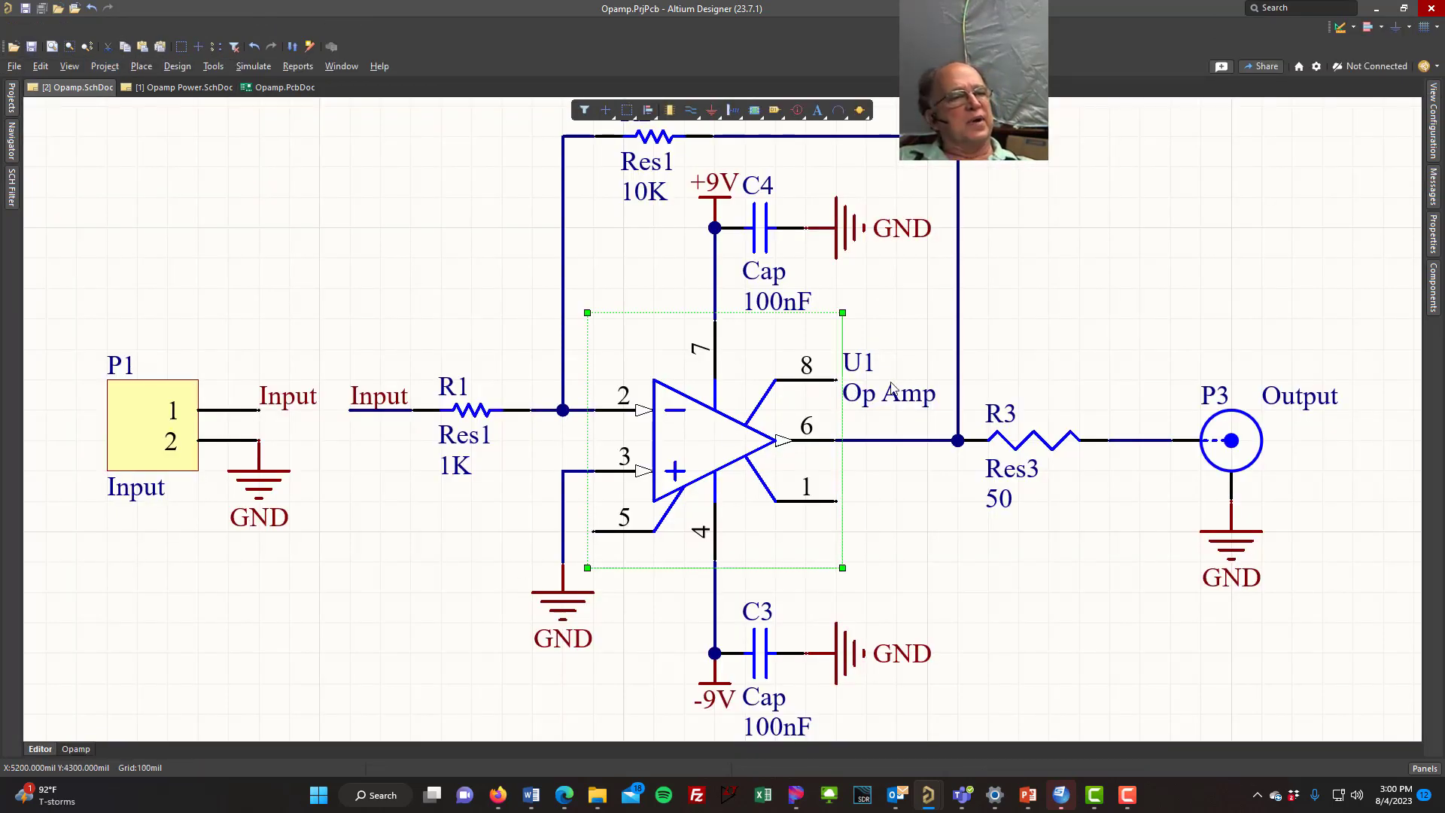
{"action": "left_click", "coordinate": [1431, 240]}
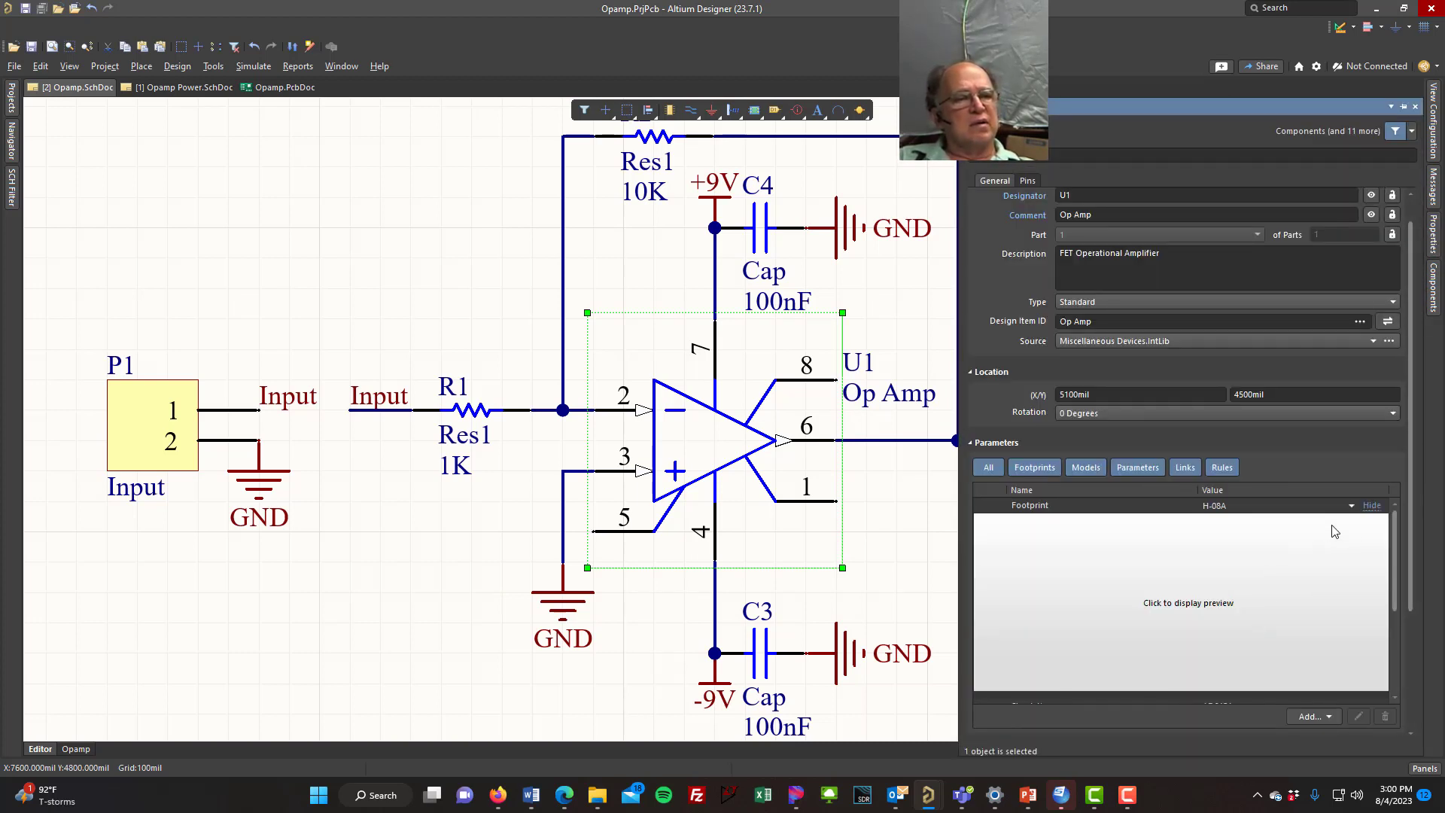
{"action": "left_click", "coordinate": [1199, 609]}
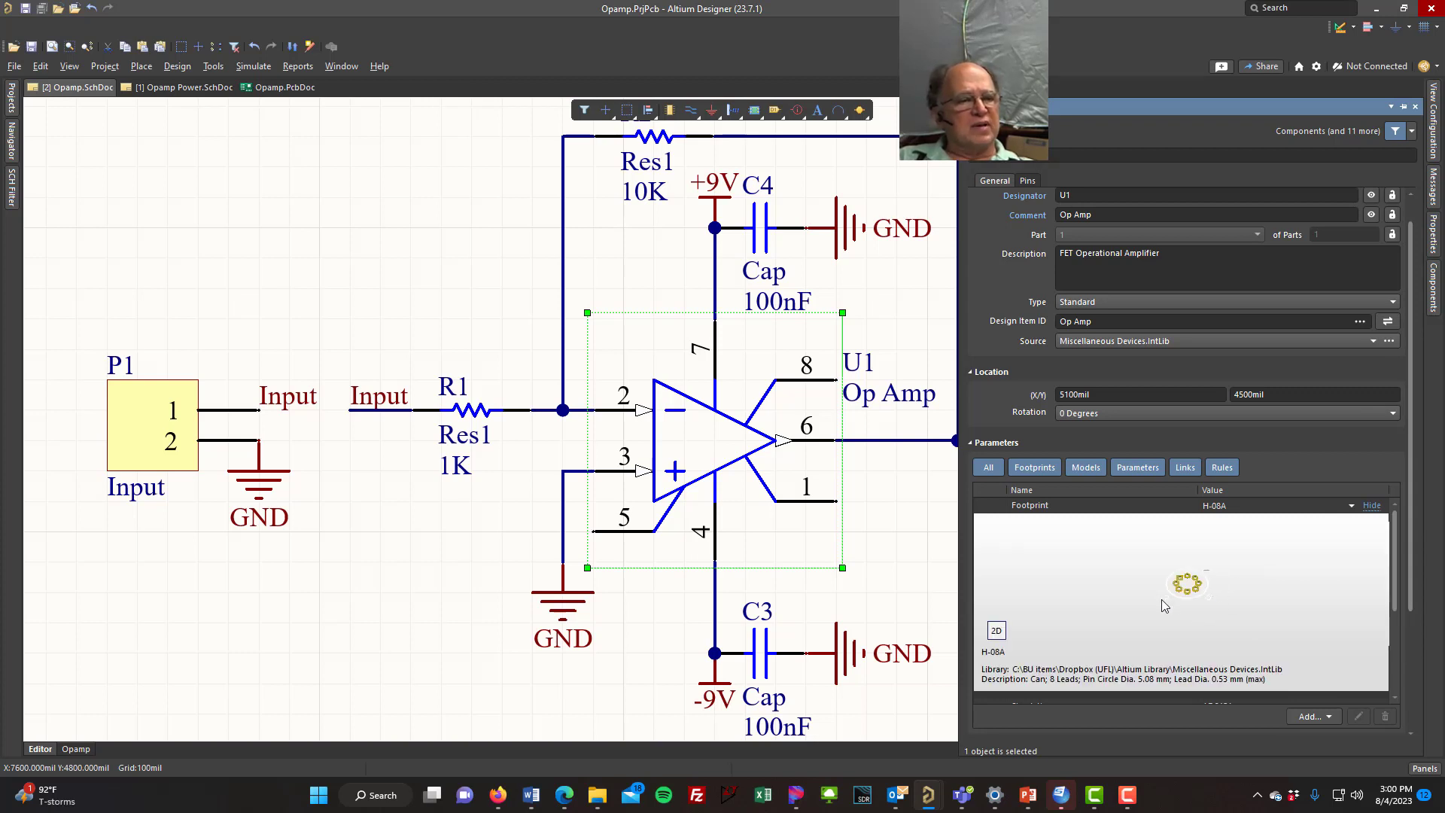
{"action": "scroll", "coordinate": [1163, 599], "scroll_direction": "down", "scroll_amount": 1}
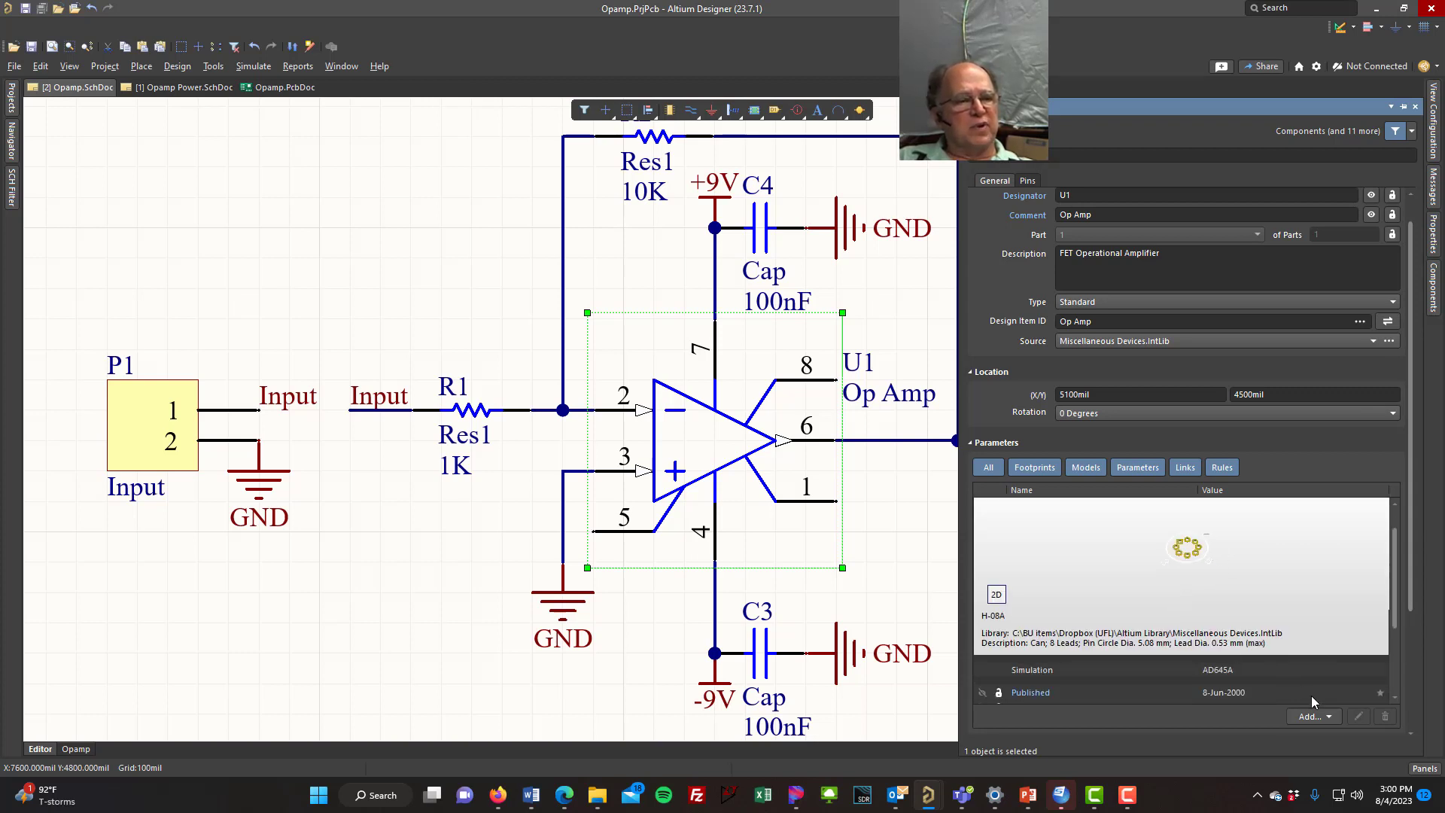
Start adding a footprint model to U1 and browse the Miscellaneous Devices.IntLib footprint library.
{"action": "left_click", "coordinate": [1304, 719]}
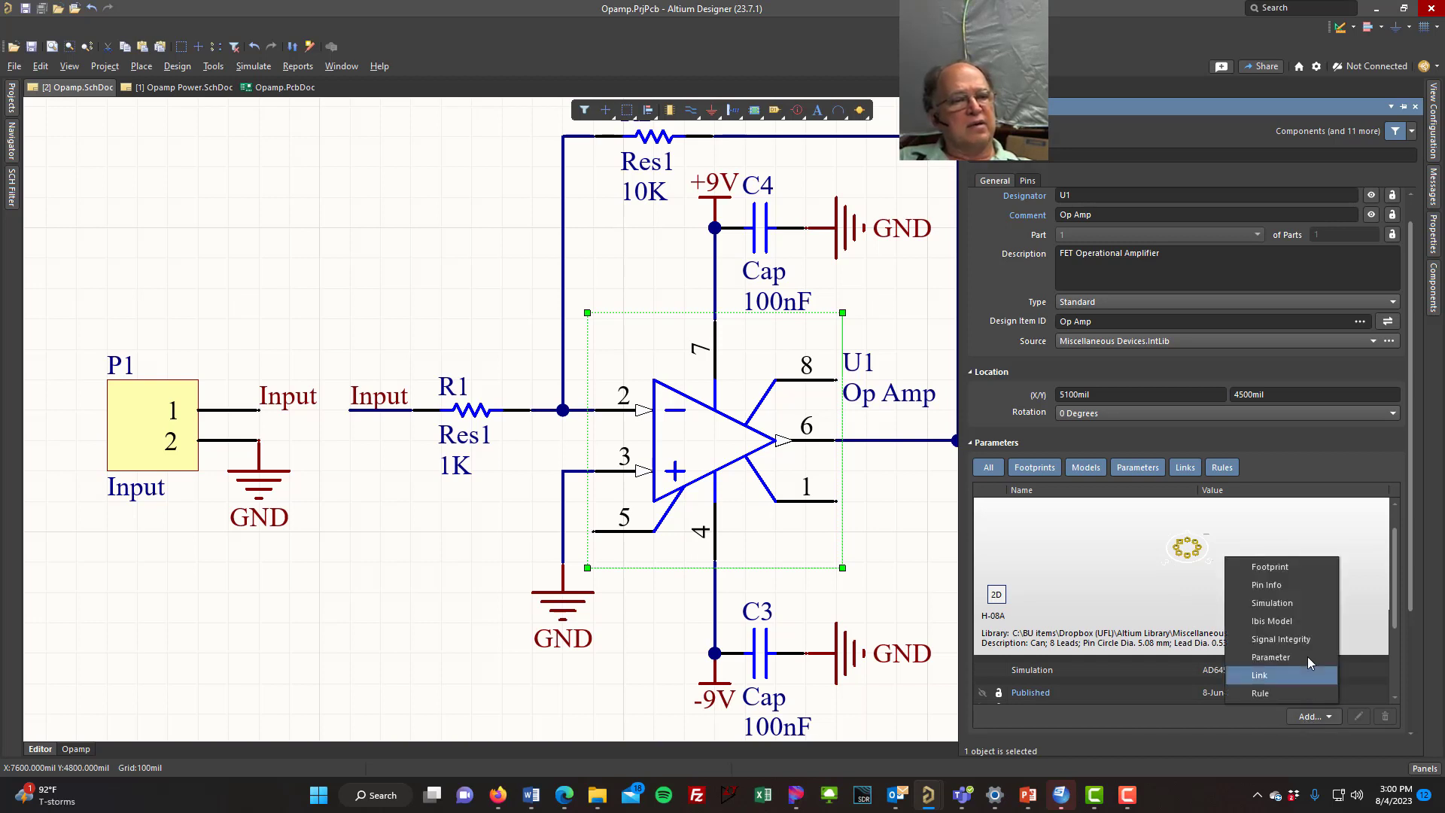
{"action": "left_click", "coordinate": [1280, 567]}
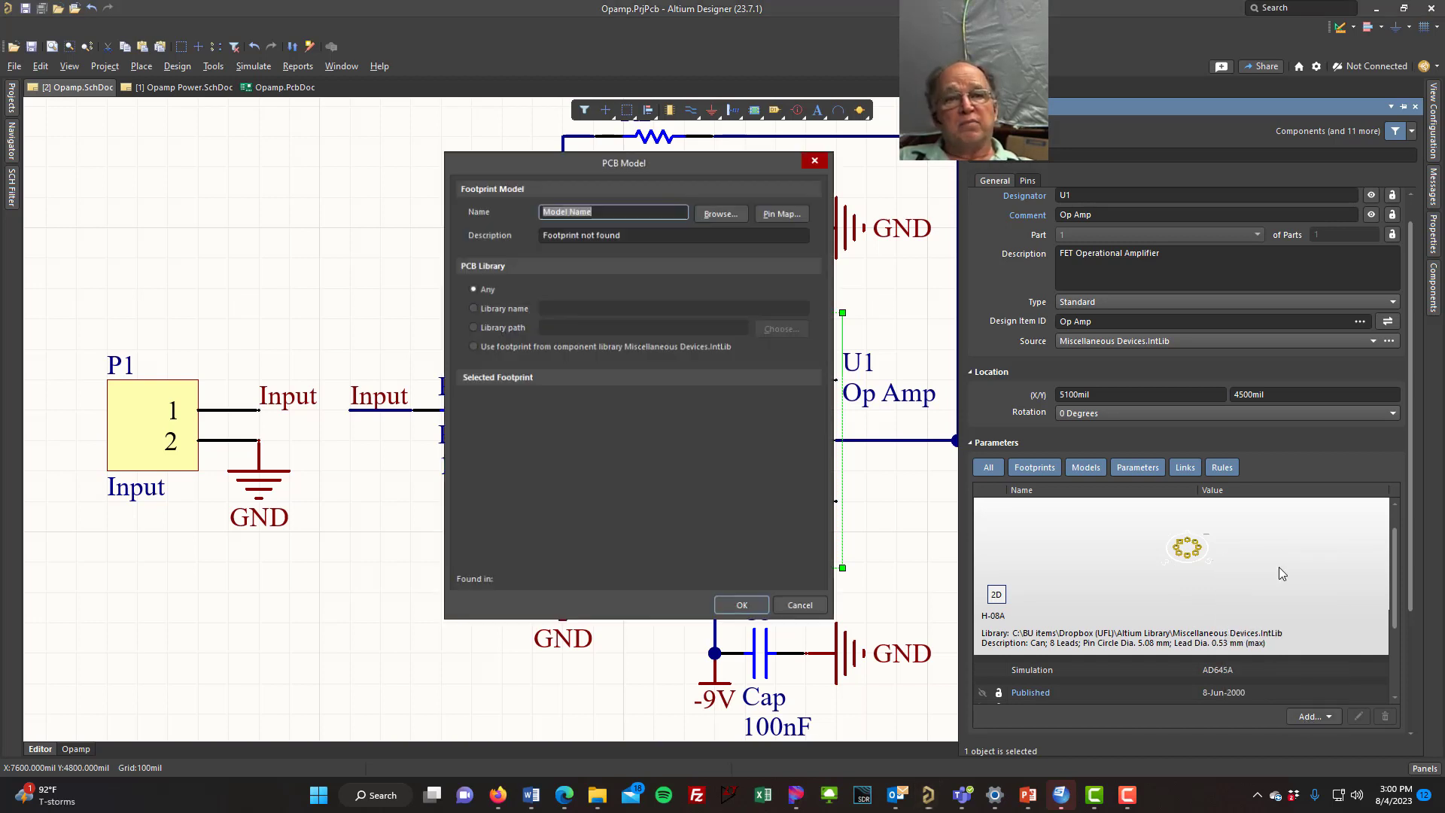
{"action": "left_click", "coordinate": [719, 209]}
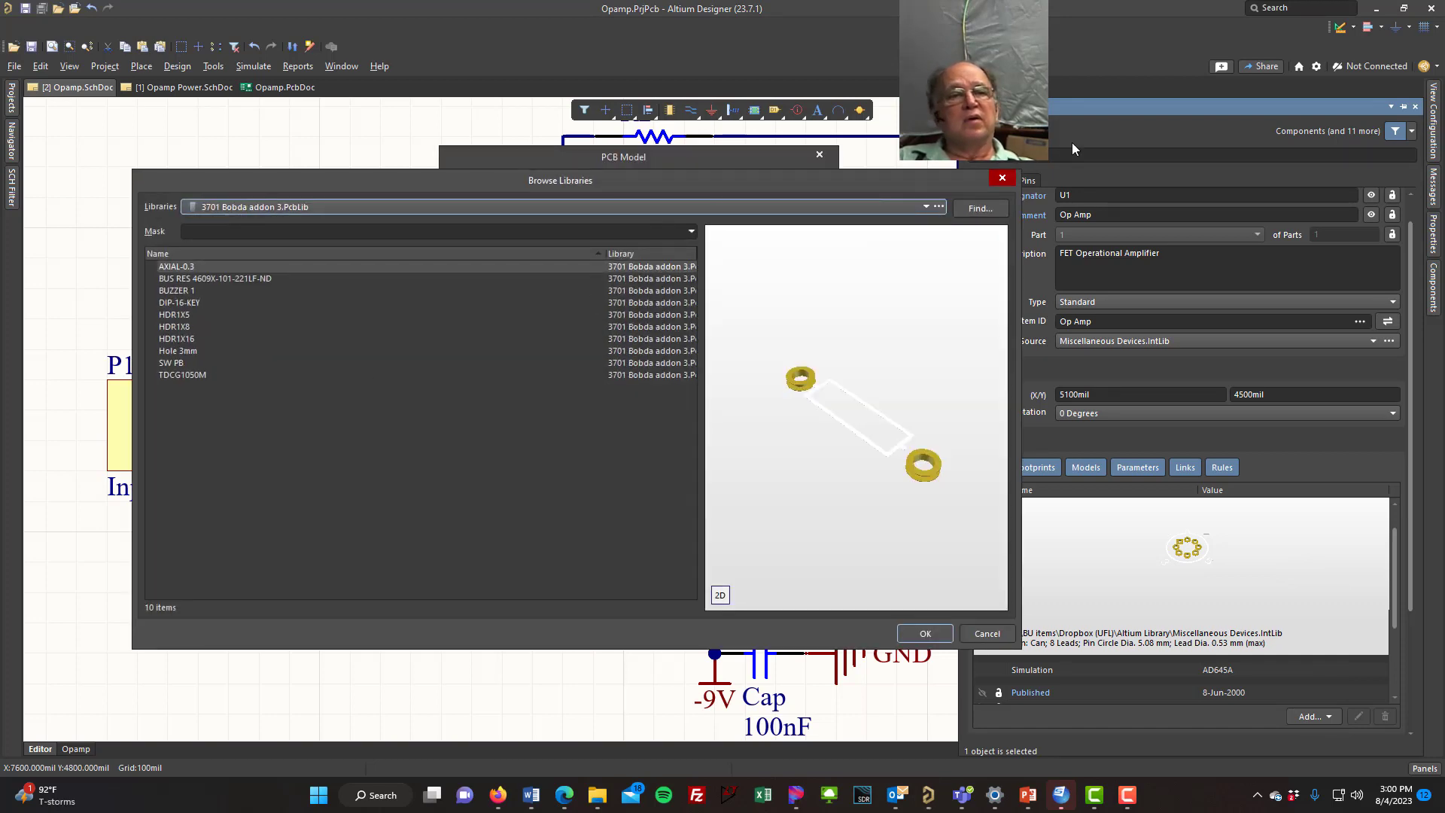
{"action": "left_click", "coordinate": [925, 207]}
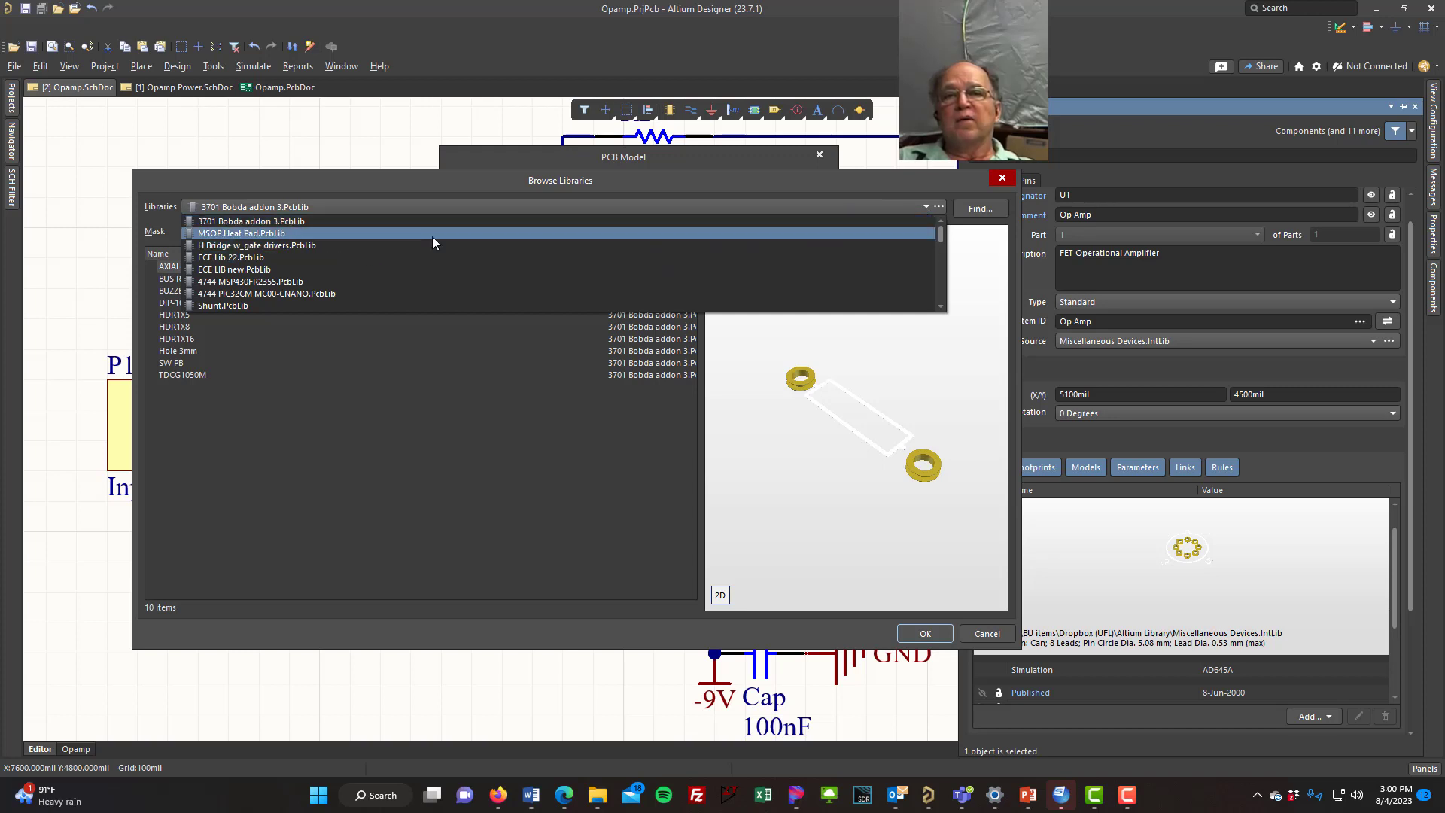
{"action": "scroll", "coordinate": [432, 238], "scroll_direction": "down", "scroll_amount": 6}
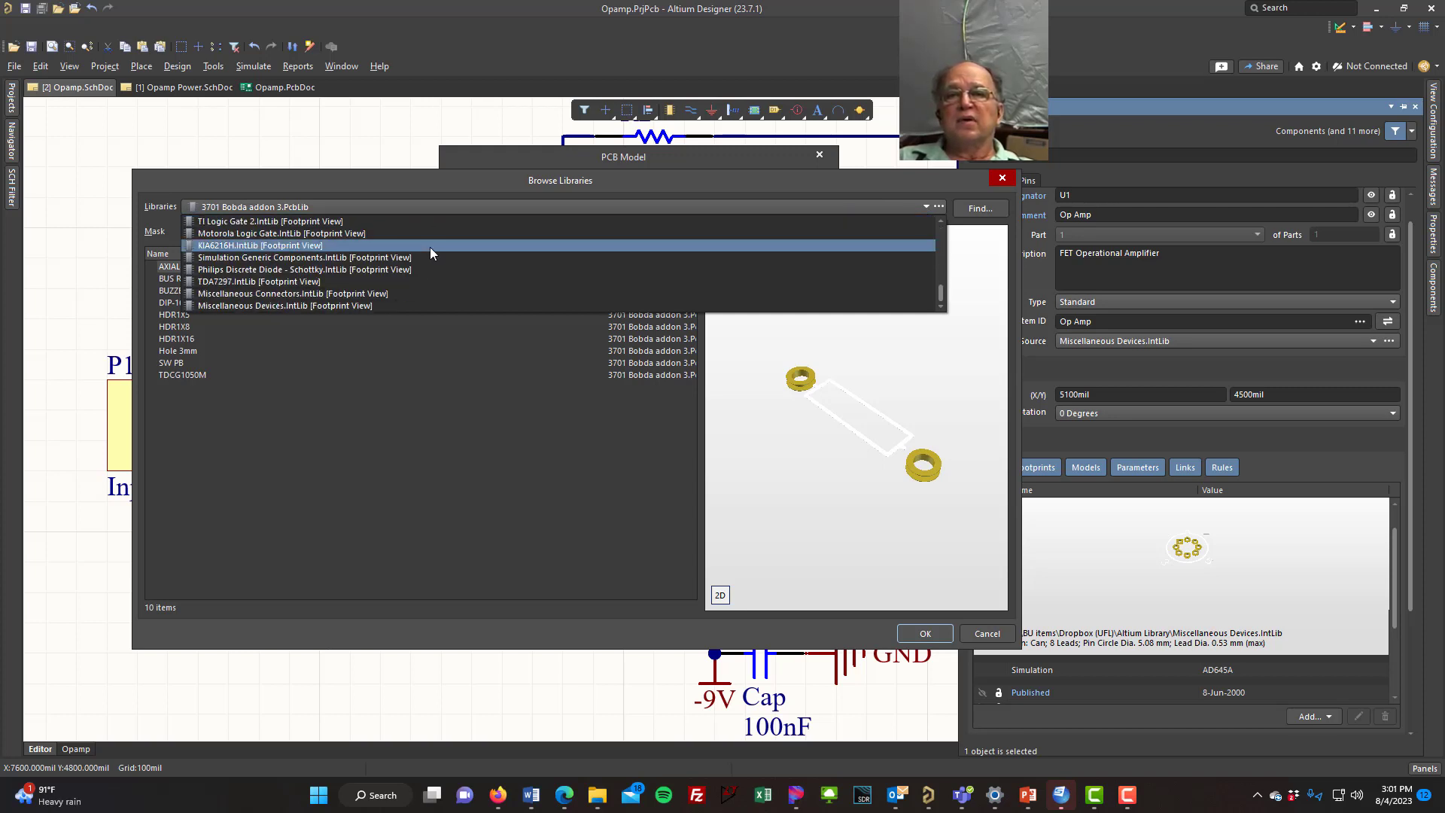
{"action": "left_click", "coordinate": [412, 306]}
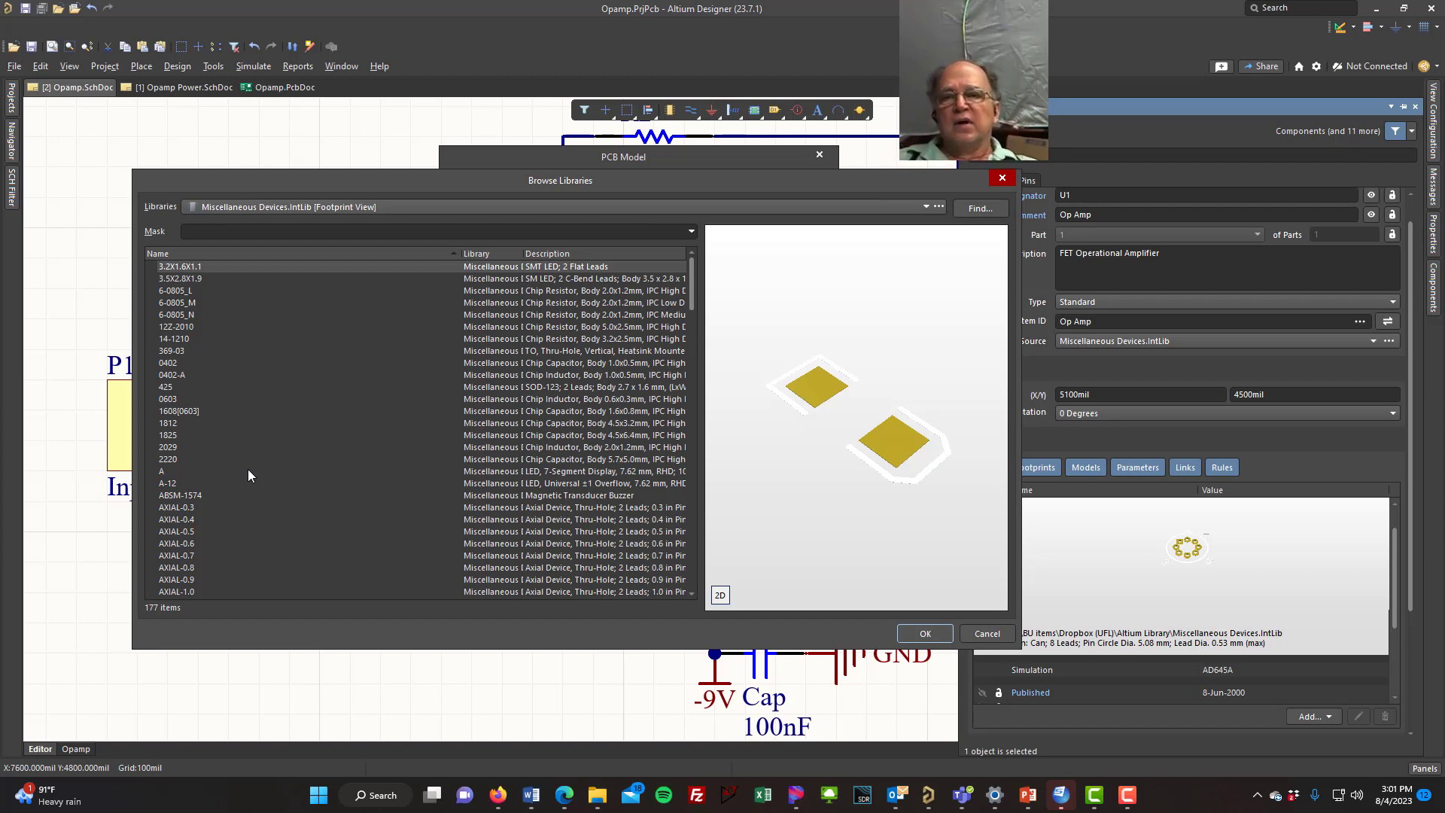
Select the DIP-8 footprint from the library and assign it to U1.
{"action": "left_click", "coordinate": [186, 544]}
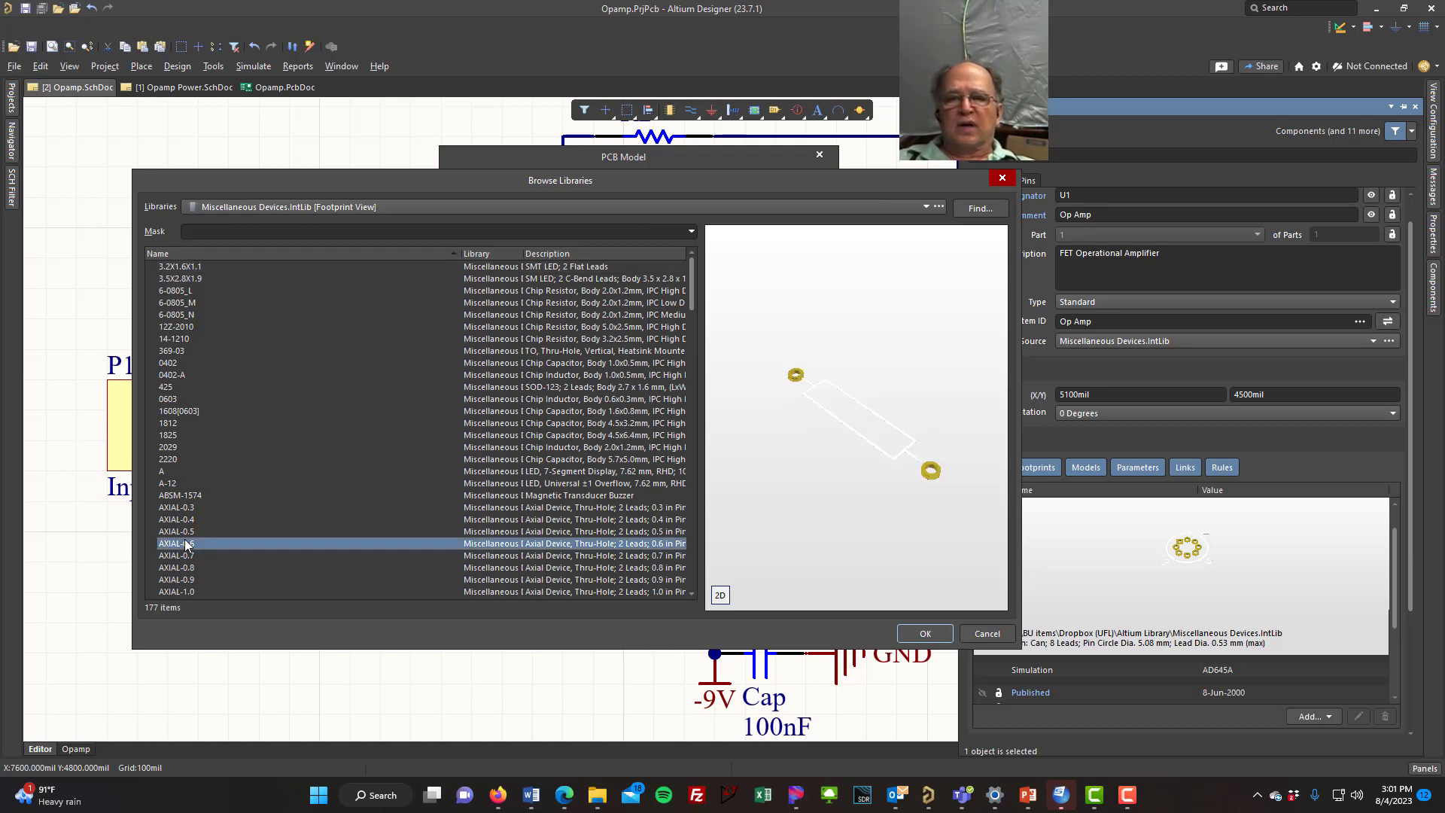
{"action": "scroll", "coordinate": [185, 541], "scroll_direction": "down", "scroll_amount": 4}
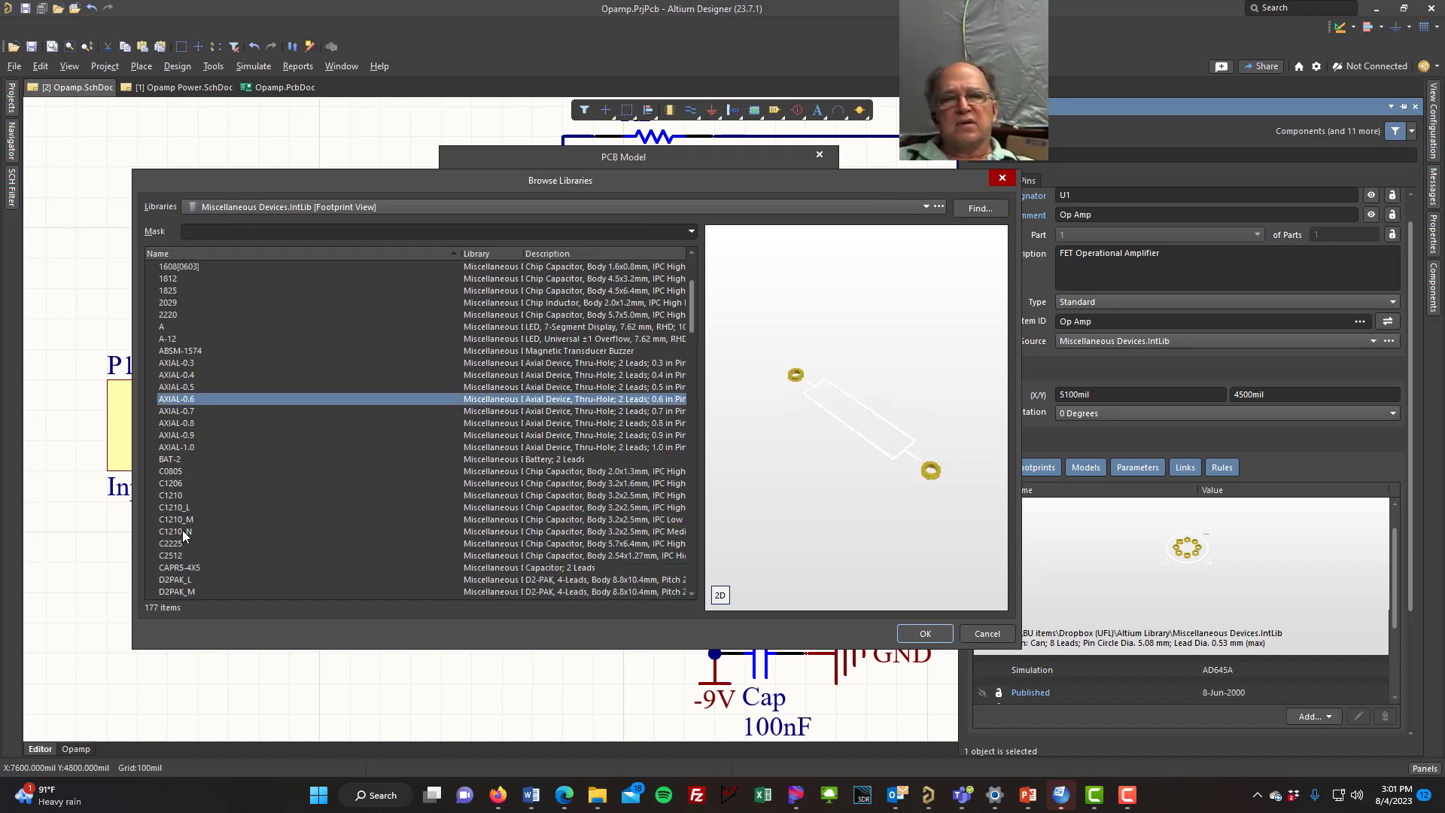
{"action": "left_click", "coordinate": [190, 529]}
{"action": "scroll", "coordinate": [192, 531], "scroll_direction": "down", "scroll_amount": 4}
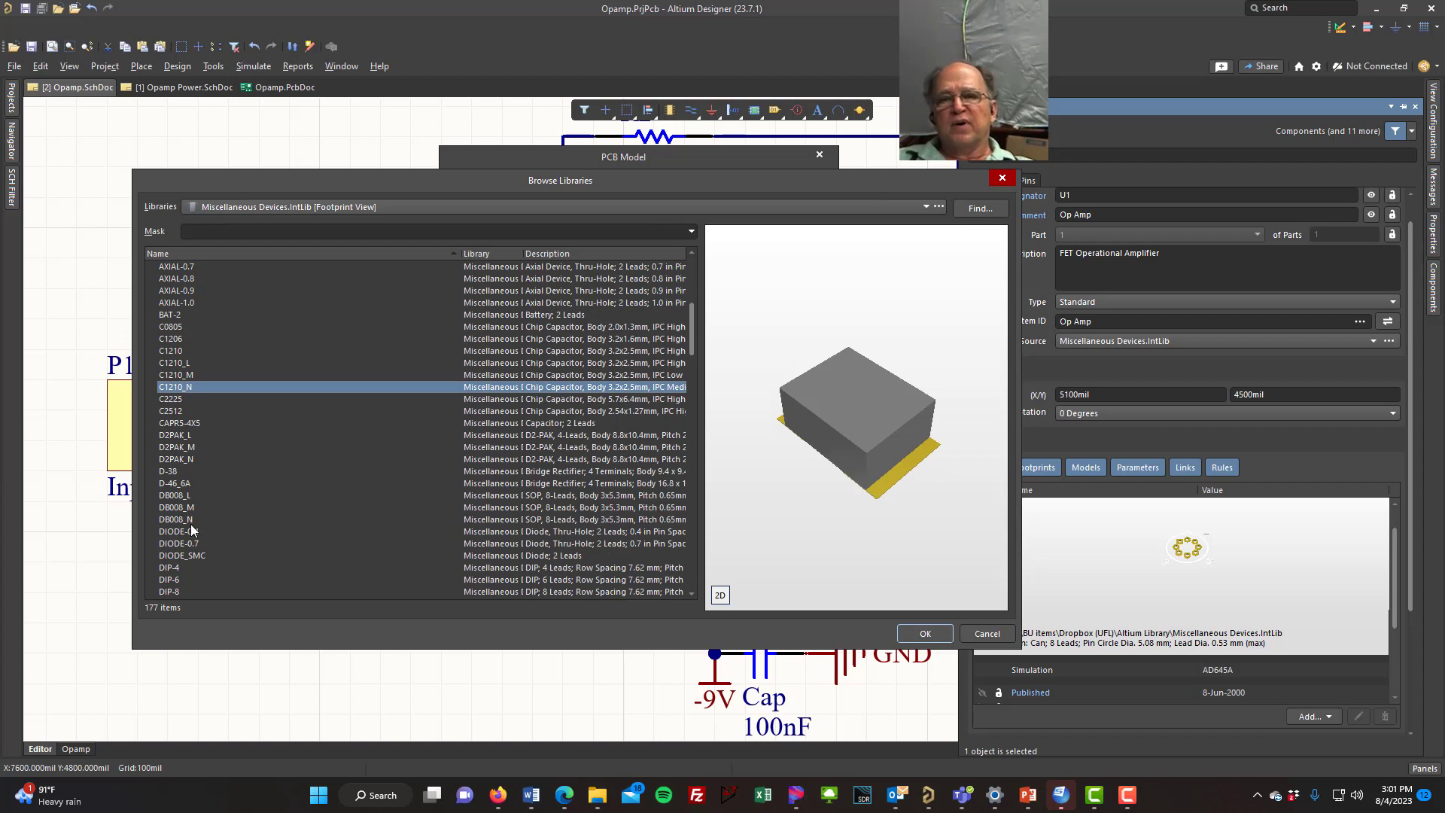
{"action": "left_click", "coordinate": [183, 533]}
{"action": "scroll", "coordinate": [183, 533], "scroll_direction": "down", "scroll_amount": 2}
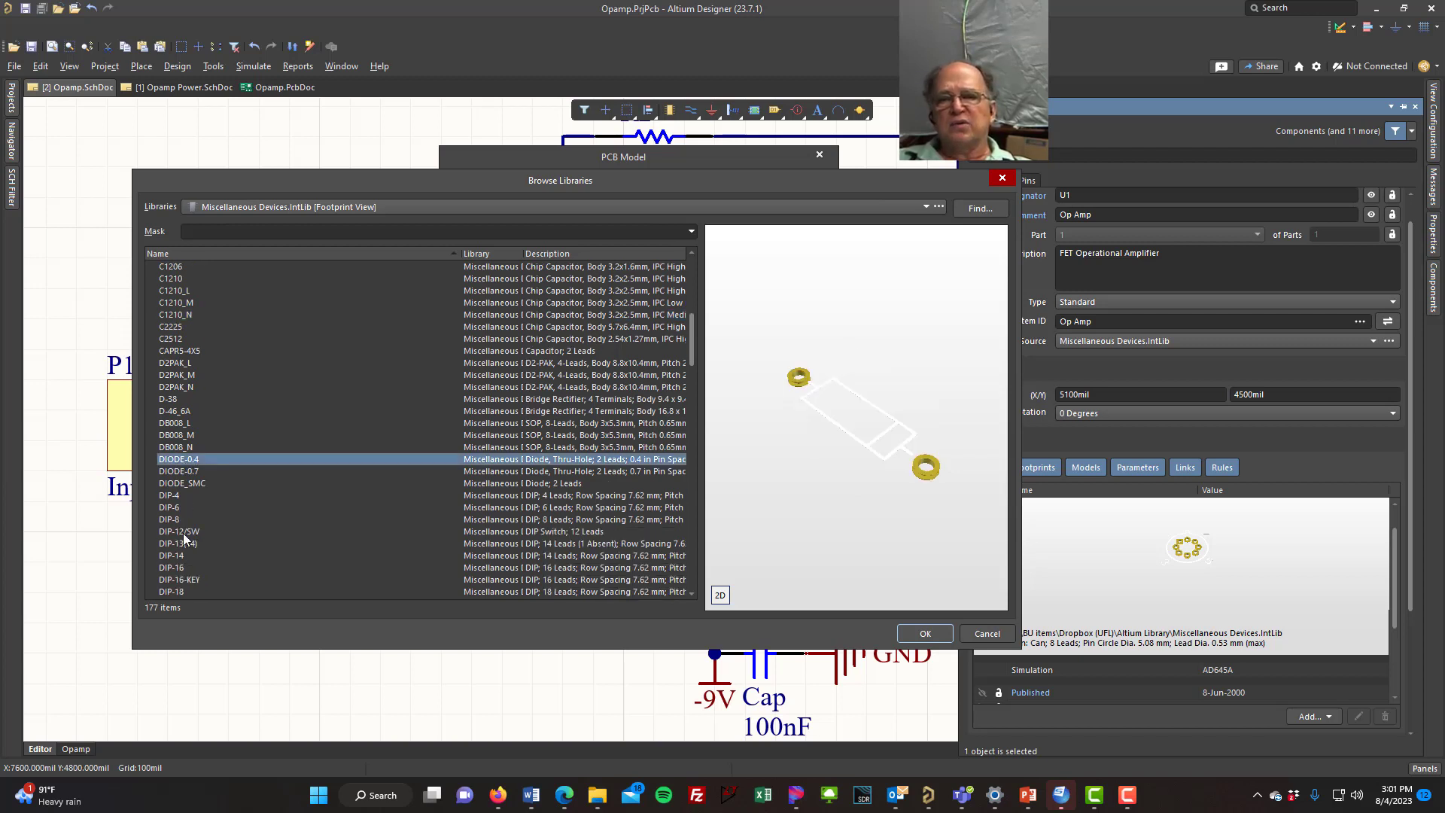
{"action": "left_click", "coordinate": [159, 519]}
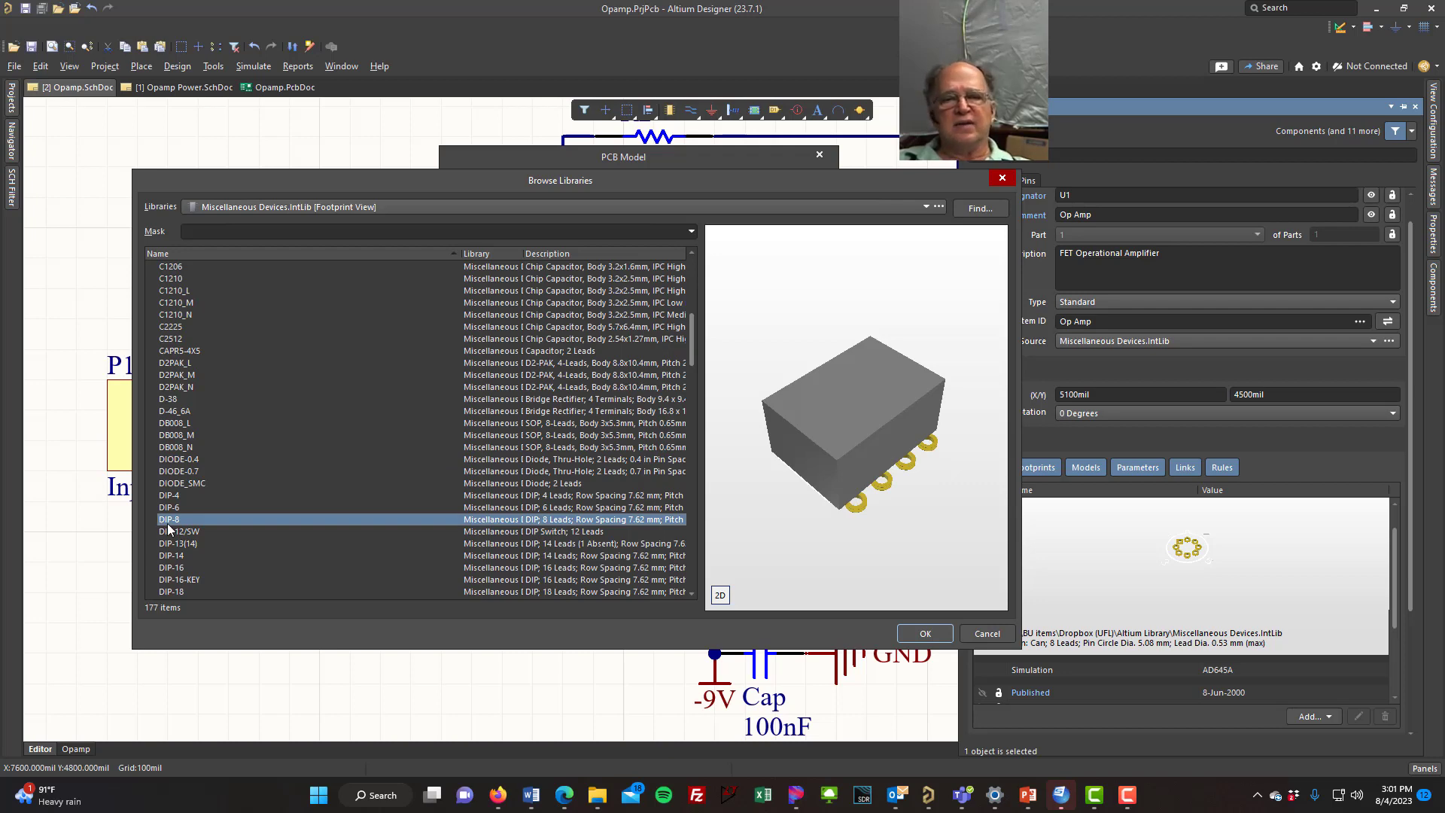
{"action": "left_click", "coordinate": [925, 634]}
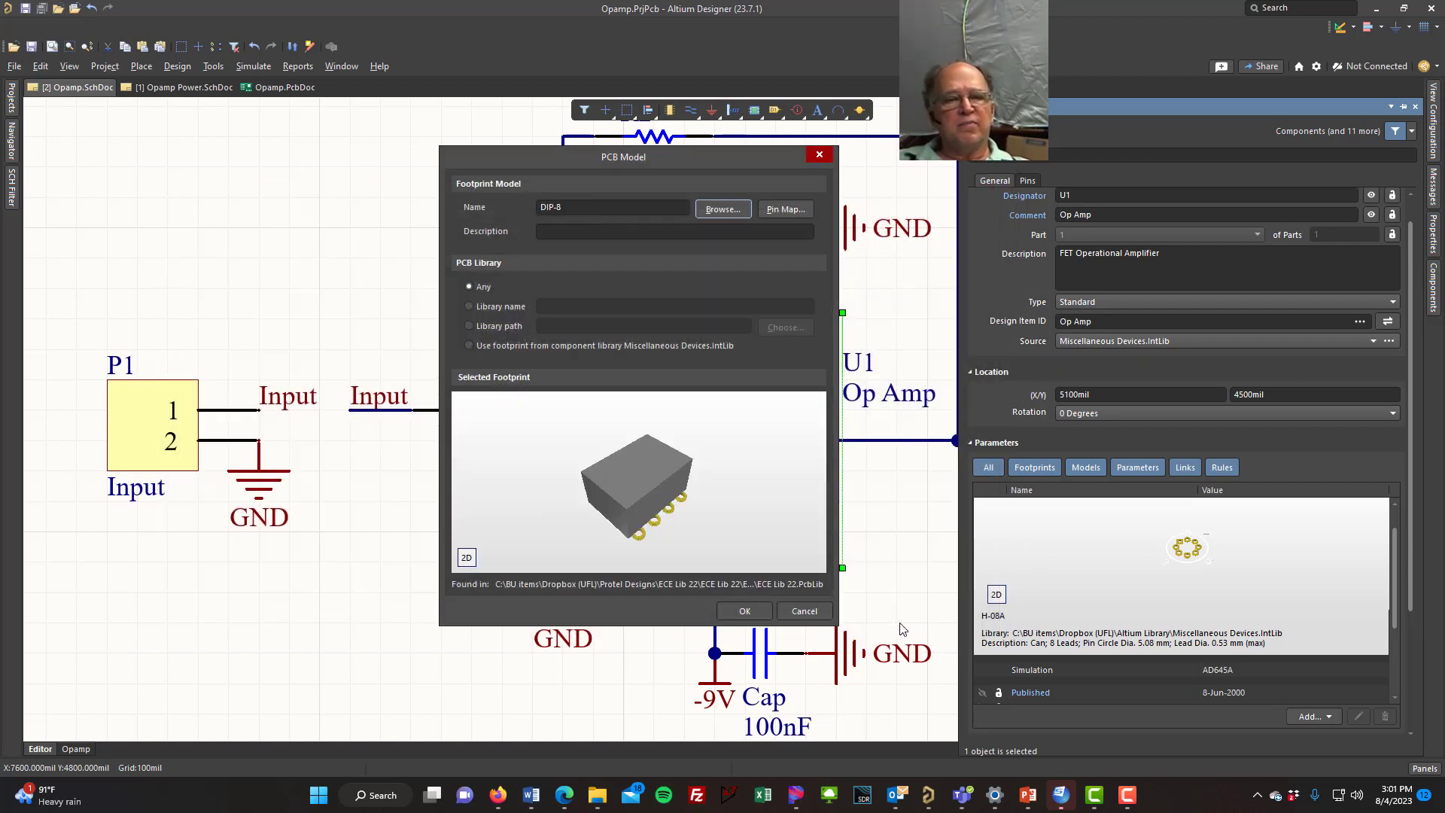
{"action": "left_click", "coordinate": [743, 611]}
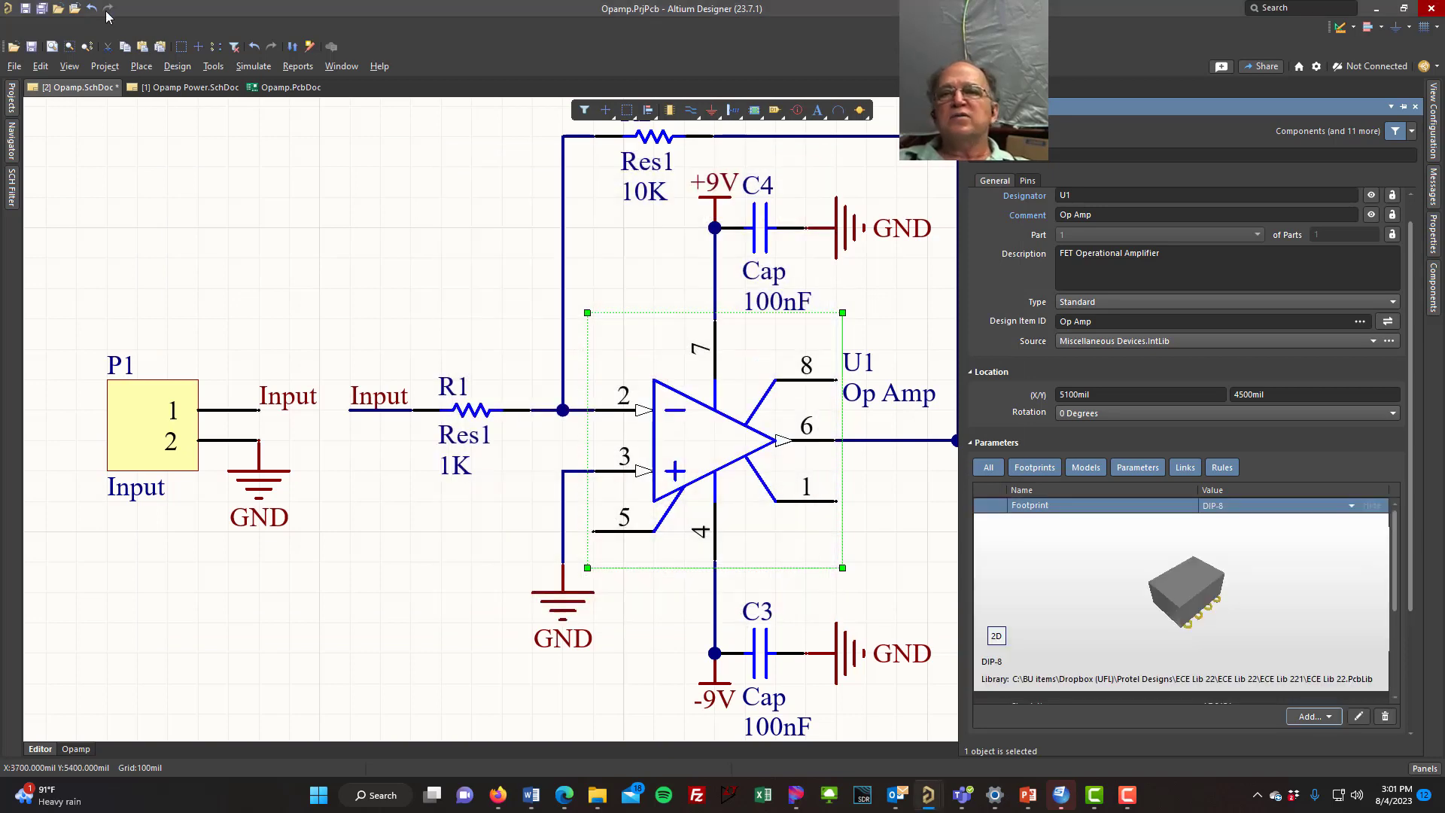
Save all documents and update Opamp.PcbDoc by executing the U1 footprint change from H-08A to DIP-8.
{"action": "left_click", "coordinate": [43, 7]}
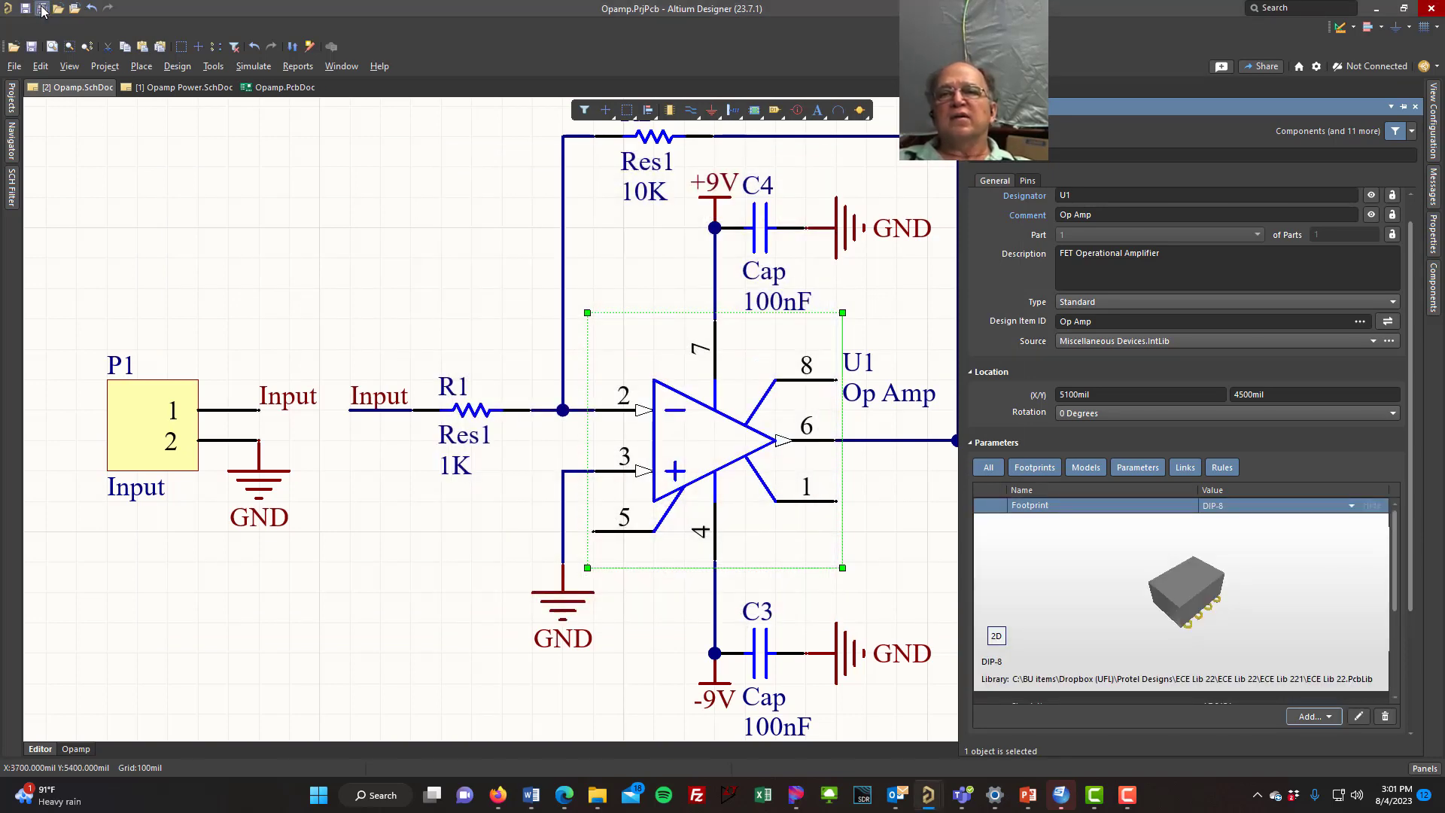
{"action": "left_click", "coordinate": [177, 66]}
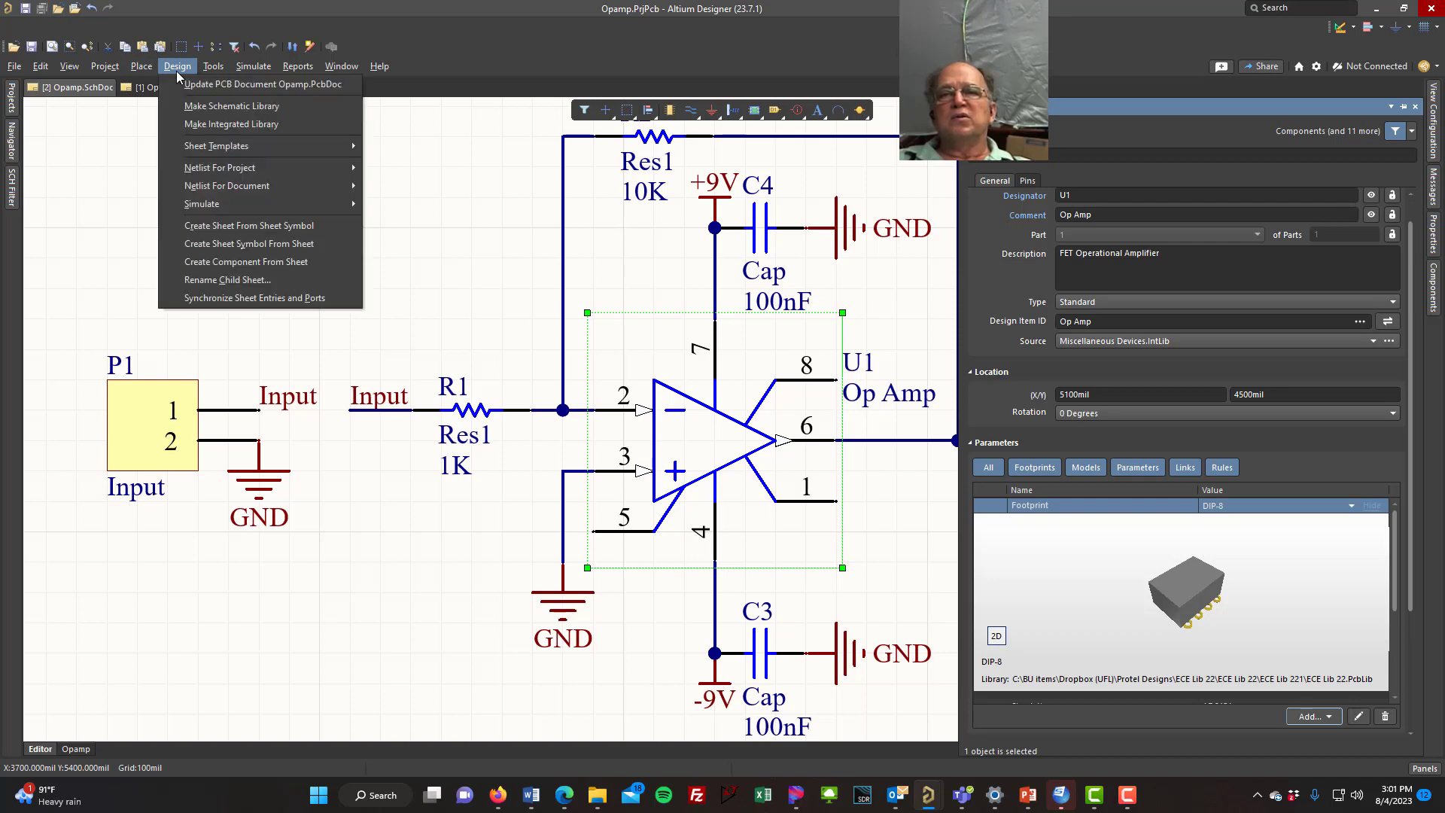
{"action": "left_click", "coordinate": [197, 85]}
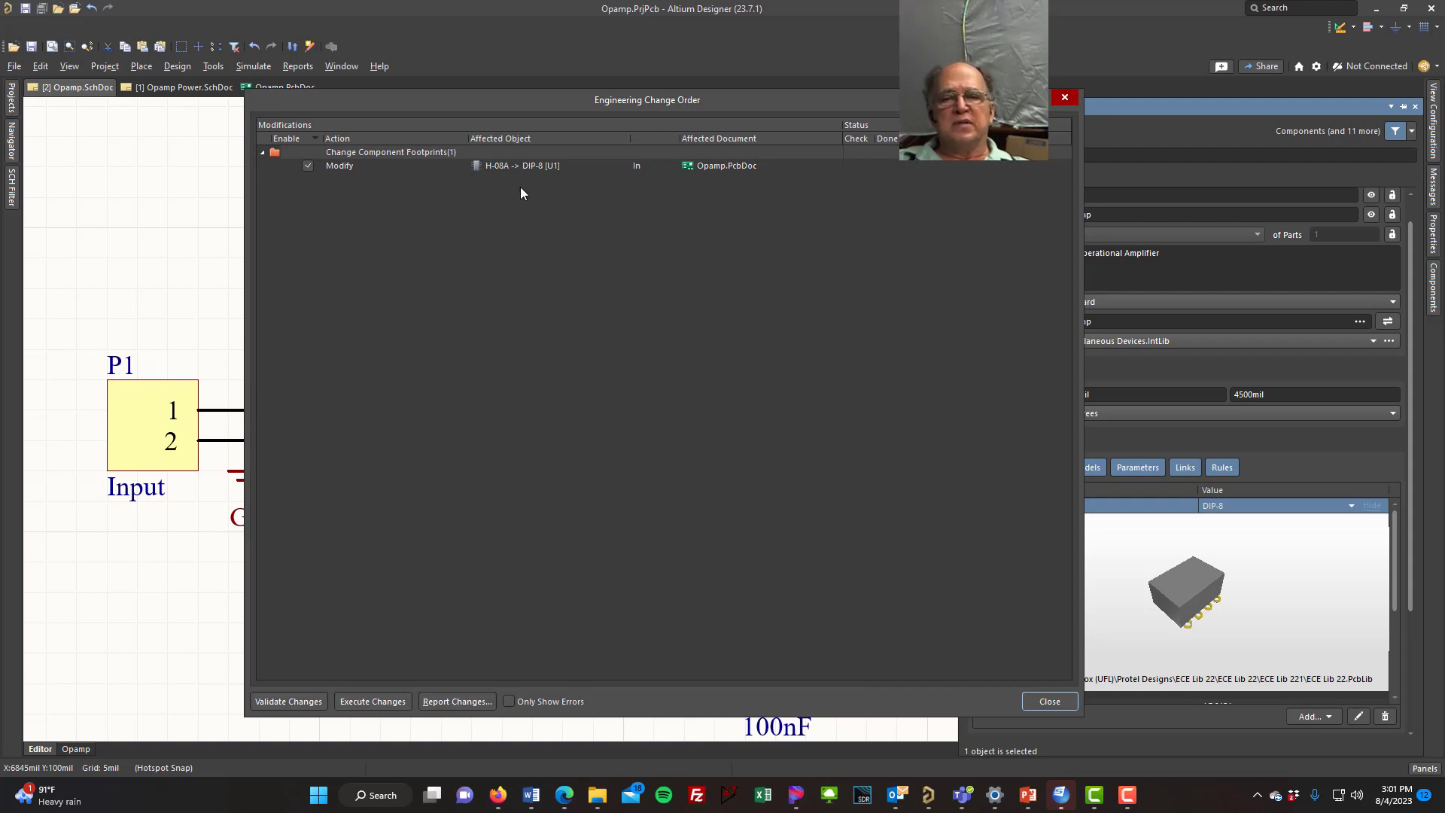
{"action": "left_click", "coordinate": [370, 703]}
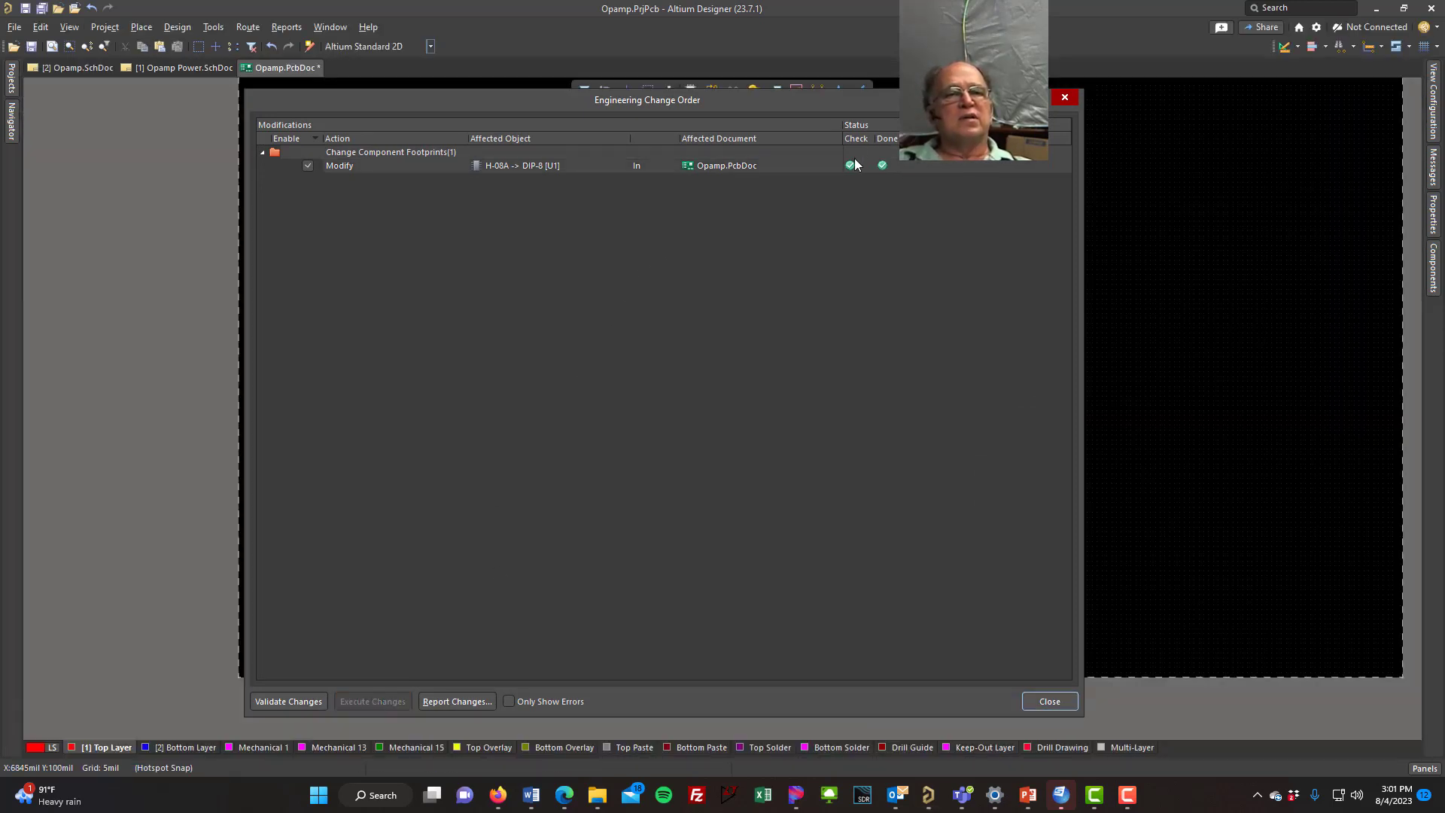
{"action": "left_click", "coordinate": [1049, 702]}
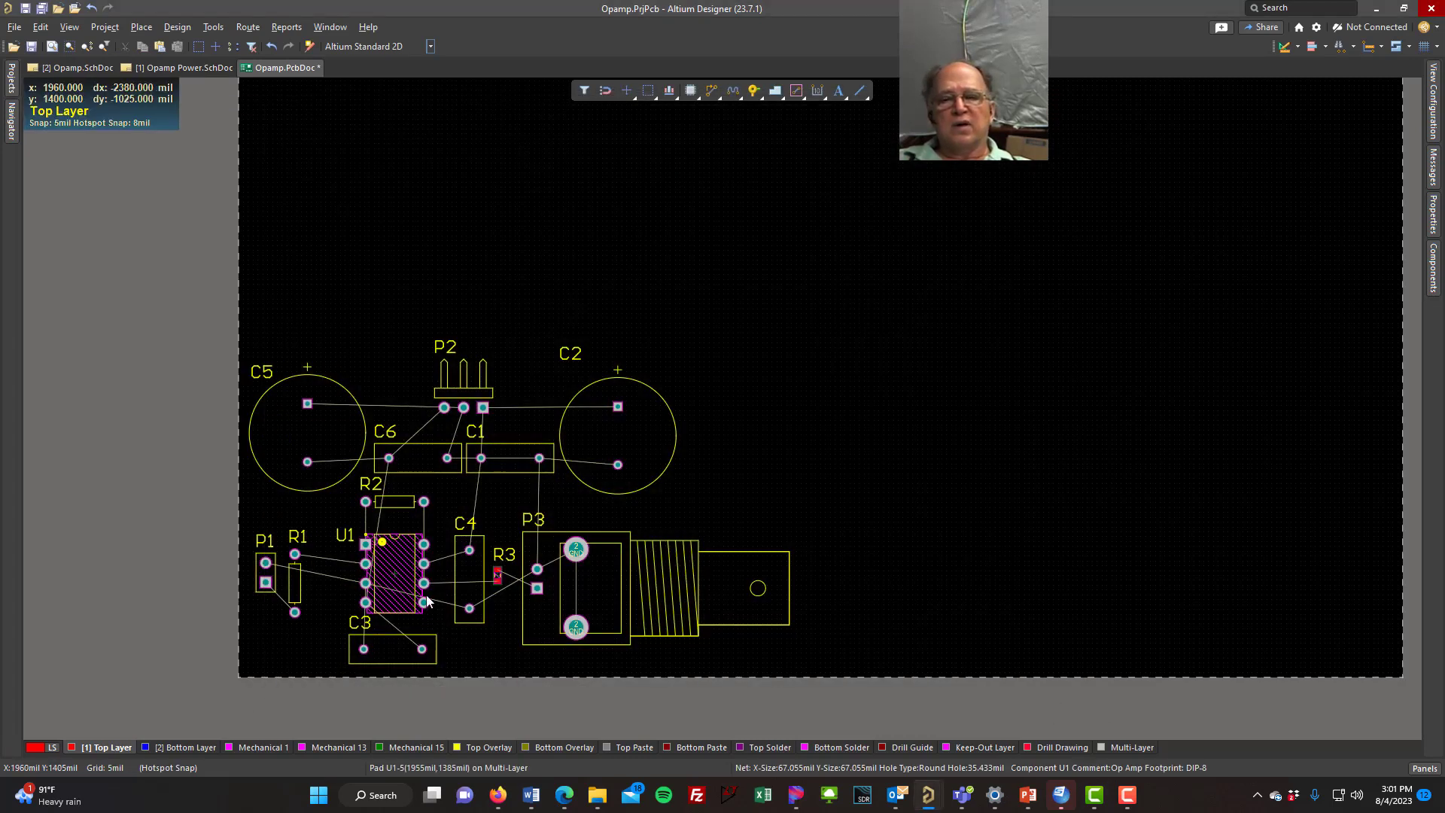
Rotate U1 a quarter turn counterclockwise and shift it slightly left, and stand R2 vertically just to the right of U1.
{"action": "mouse_move", "coordinate": [400, 575]}
{"action": "left_mouse_down"}
{"action": "mouse_move", "coordinate": [364, 569]}
{"action": "mouse_move", "coordinate": [377, 571]}
{"action": "left_mouse_up"}
{"action": "key", "text": "space"}
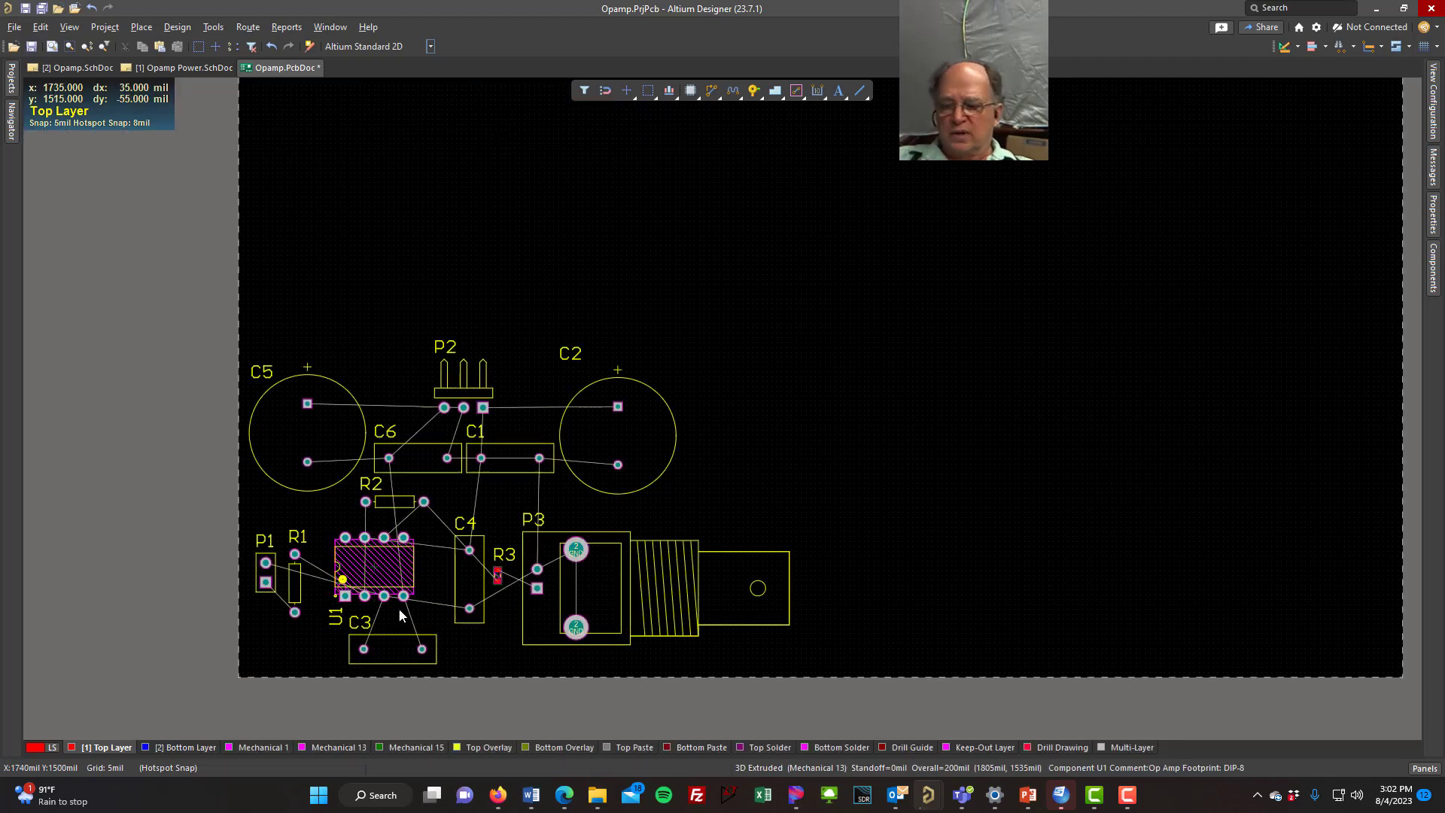
{"action": "scroll", "coordinate": [431, 631], "scroll_direction": "up", "scroll_amount": 3, "text": "ctrl"}
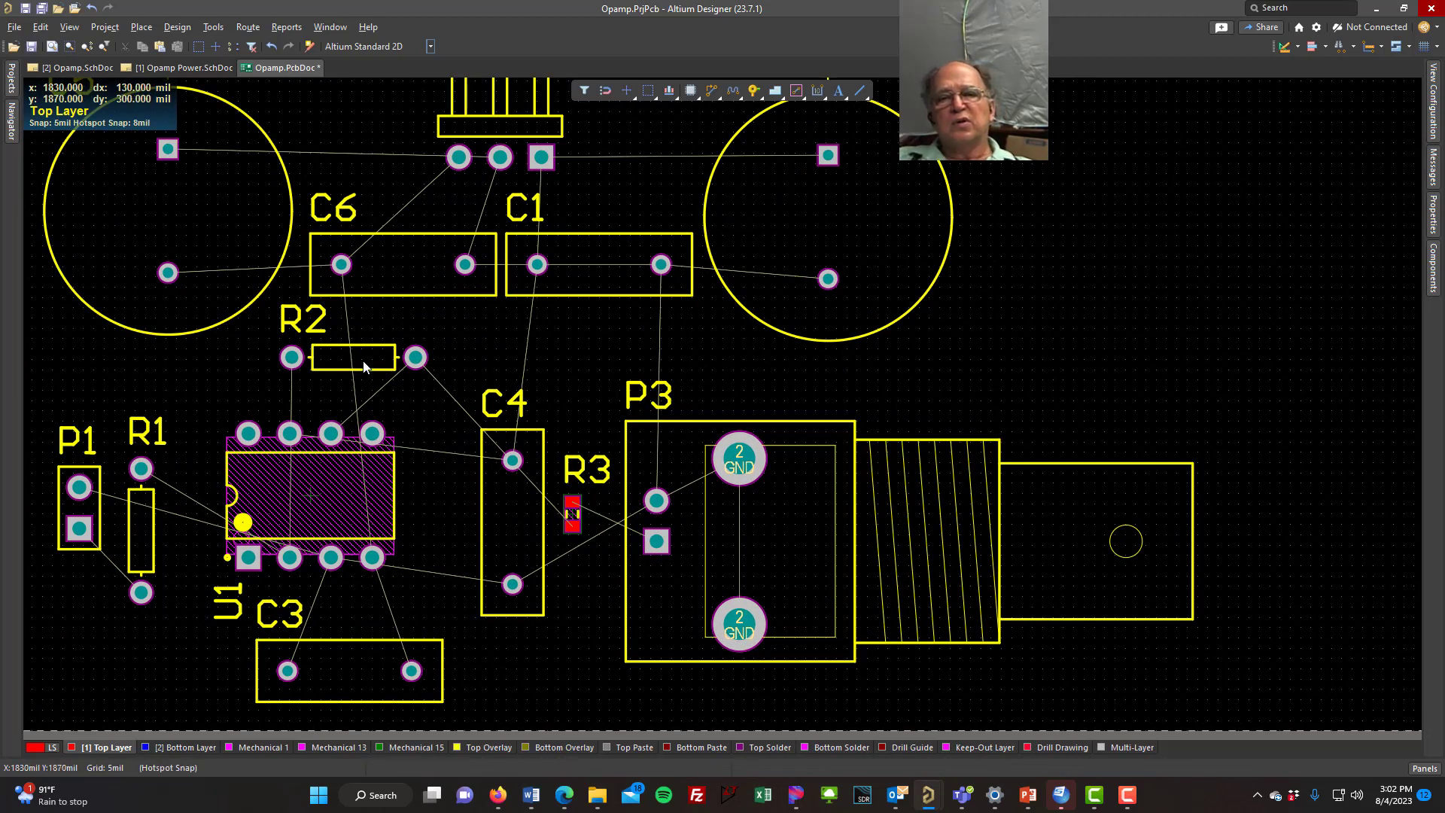
{"action": "left_click_drag", "start_coordinate": [363, 362], "coordinate": [432, 501]}
{"action": "key", "text": "space"}
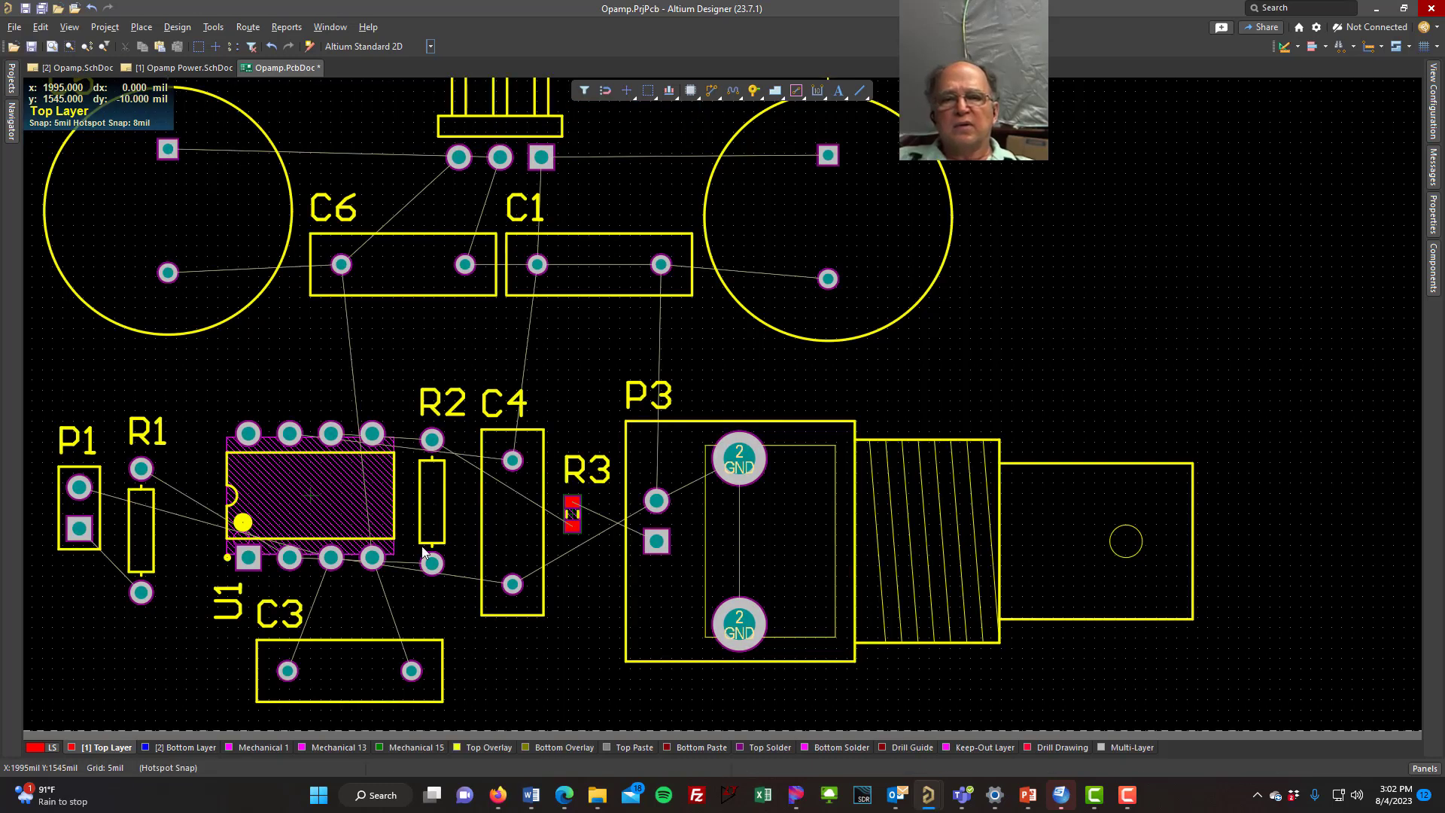
Nudge C3, lay C4 horizontally between U1 and C6, and set R2's designator to the right of the resistor.
{"action": "left_click_drag", "start_coordinate": [350, 671], "coordinate": [353, 674]}
{"action": "left_click_drag", "start_coordinate": [515, 526], "coordinate": [311, 372]}
{"action": "key", "text": "space"}
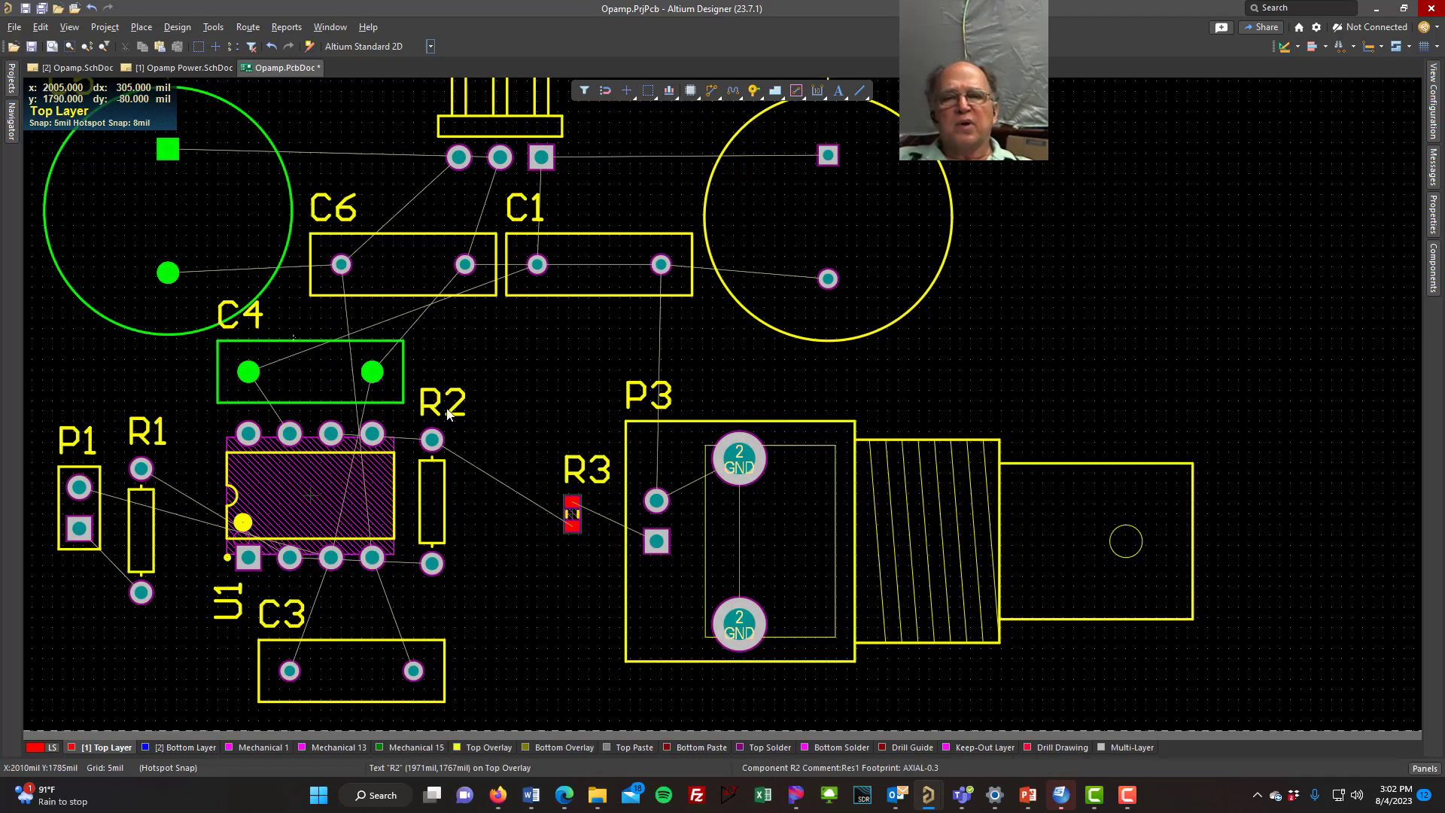
{"action": "left_click_drag", "start_coordinate": [445, 412], "coordinate": [489, 516]}
{"action": "left_click_drag", "start_coordinate": [314, 369], "coordinate": [391, 372]}
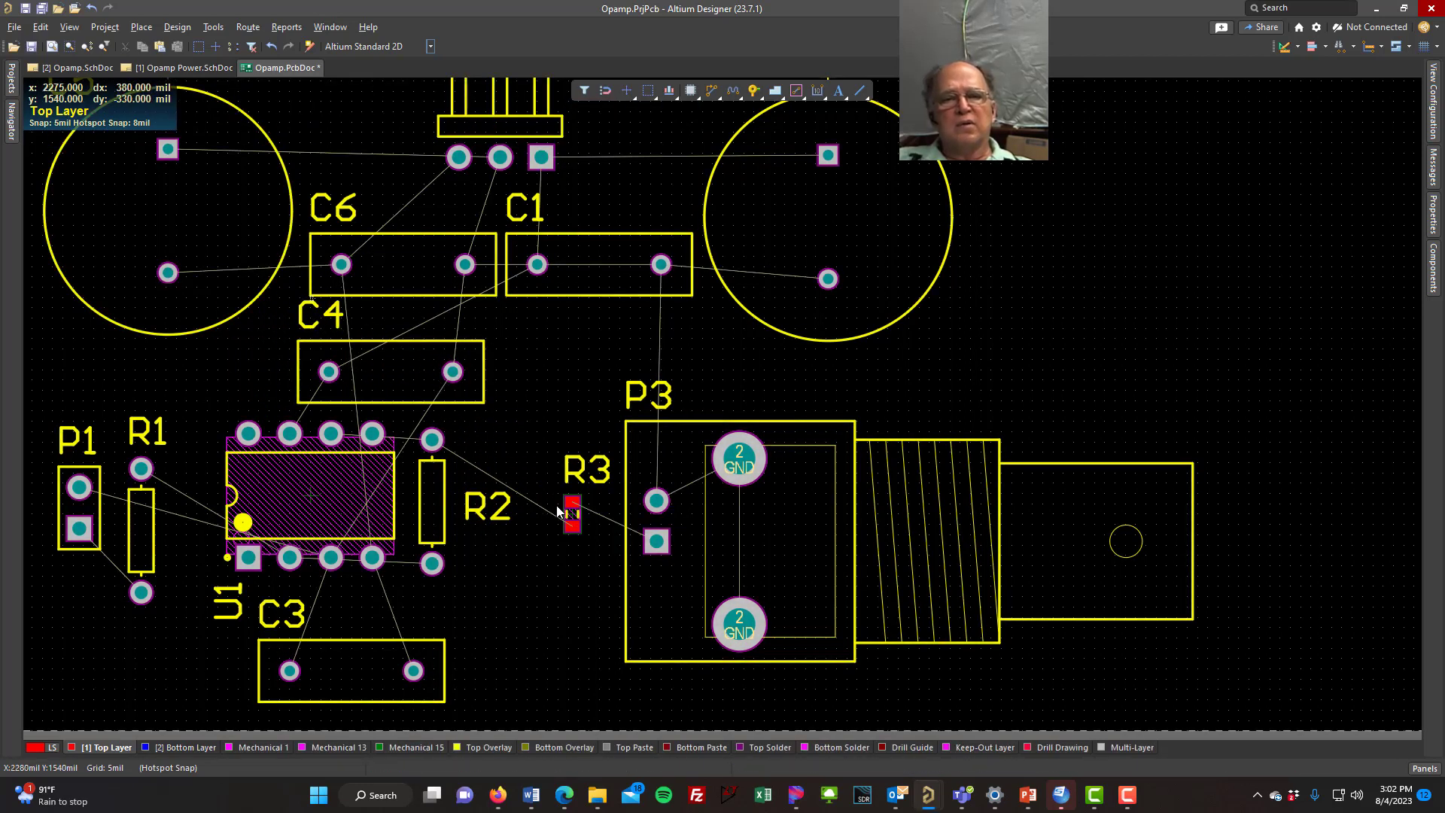
Put R2's designator below the resistor, and move R3 and P3 left to close the gaps beside R2.
{"action": "left_click_drag", "start_coordinate": [570, 525], "coordinate": [426, 605]}
{"action": "left_click_drag", "start_coordinate": [548, 511], "coordinate": [480, 512]}
{"action": "left_click_drag", "start_coordinate": [740, 463], "coordinate": [655, 462]}
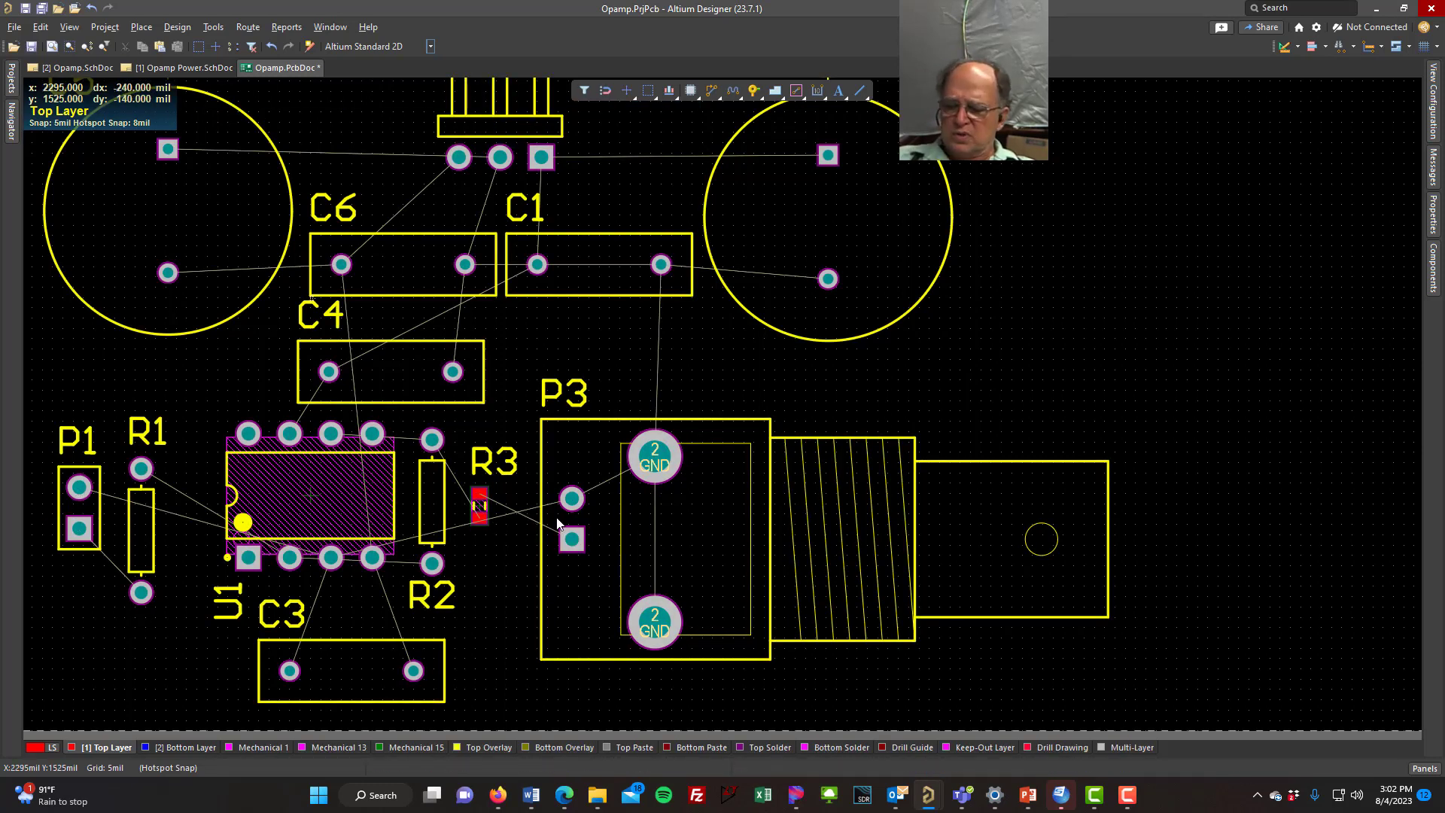
Examine R3's surface-mount pads up close, making the Bottom Layer active and returning to the Top Layer.
{"action": "scroll", "coordinate": [527, 496], "scroll_direction": "up", "scroll_amount": 10, "text": "ctrl"}
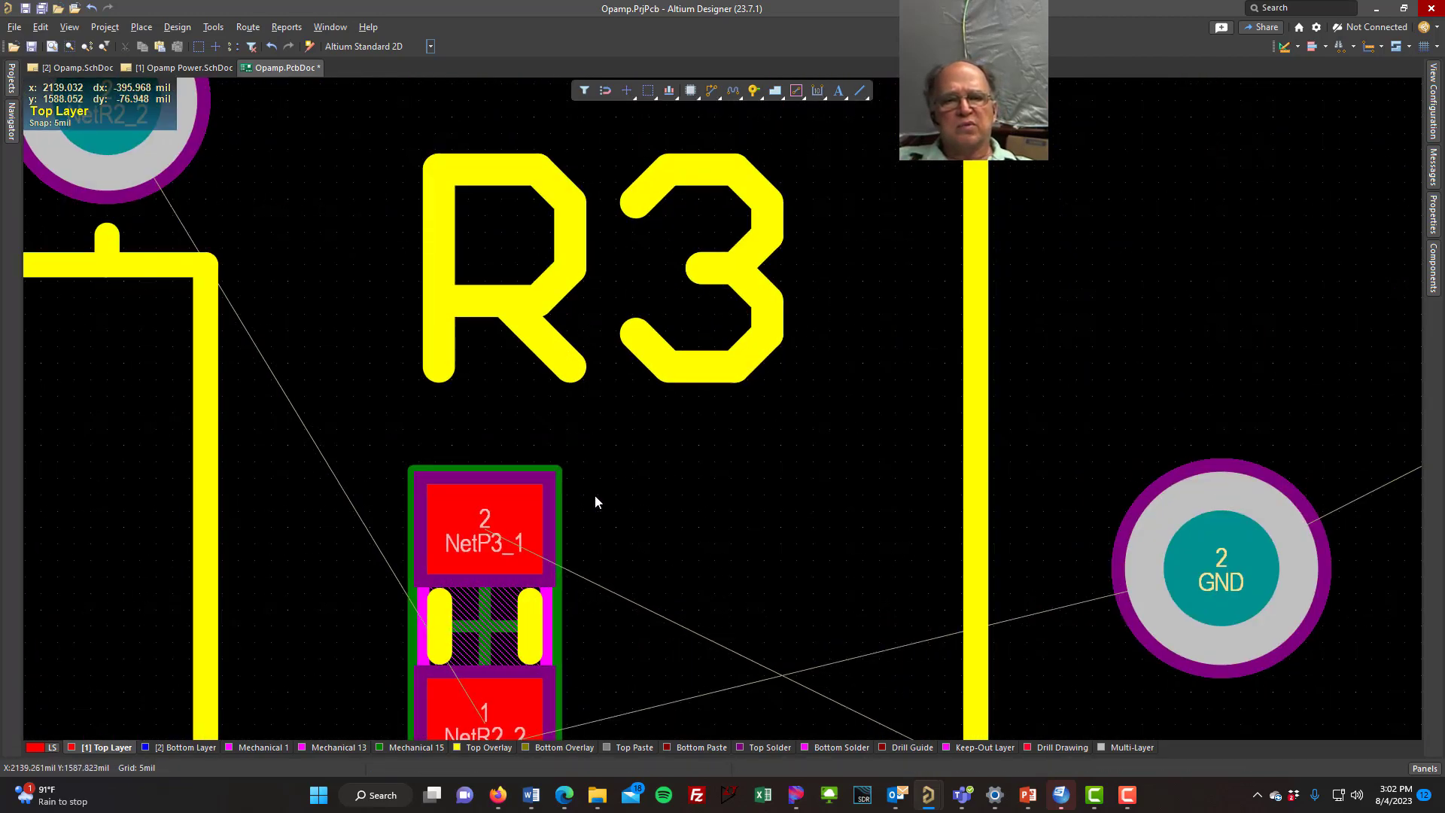
{"action": "right_click_drag", "start_coordinate": [700, 474], "coordinate": [785, 304]}
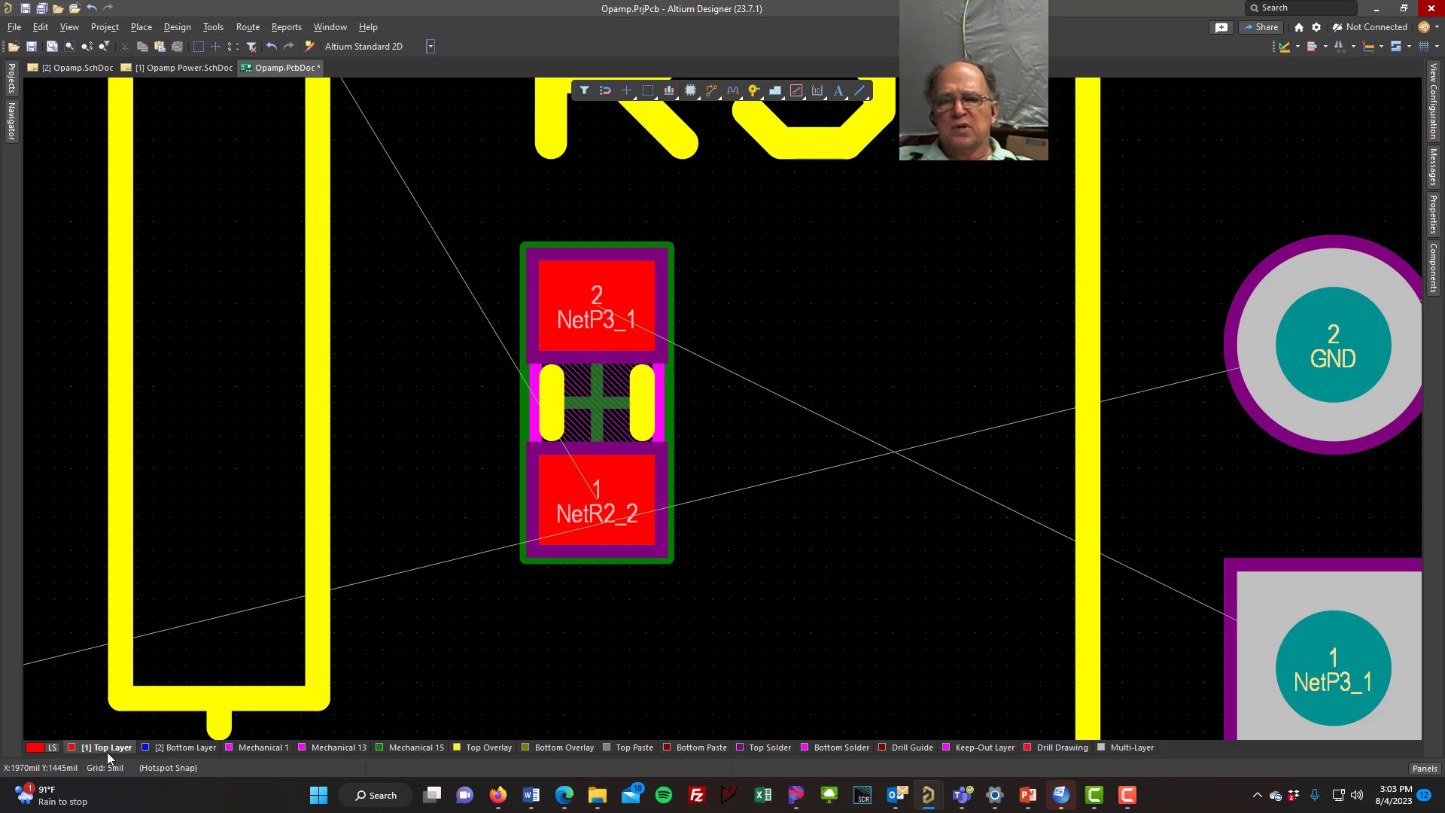
{"action": "left_click", "coordinate": [185, 748]}
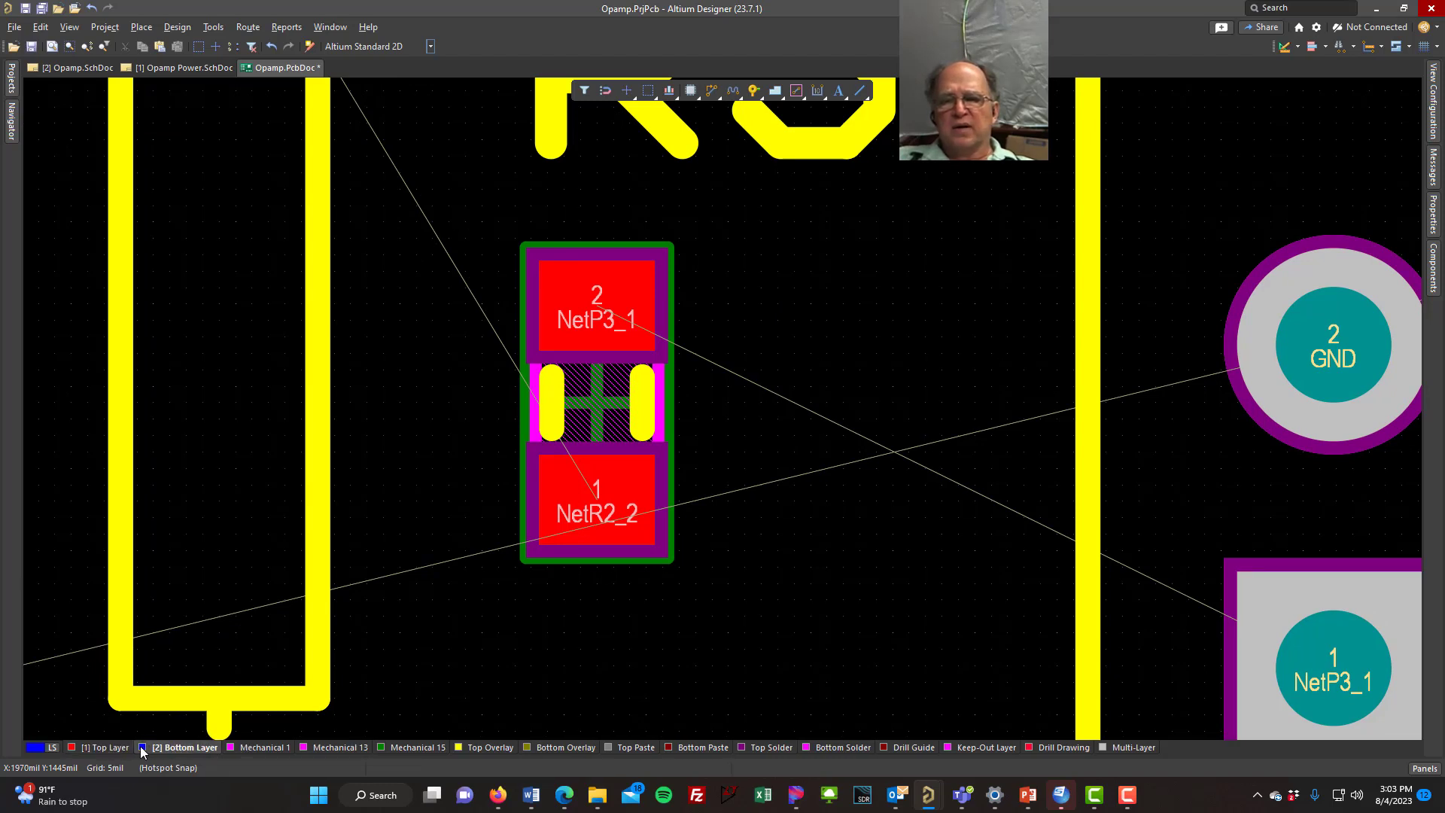
{"action": "left_click", "coordinate": [105, 746]}
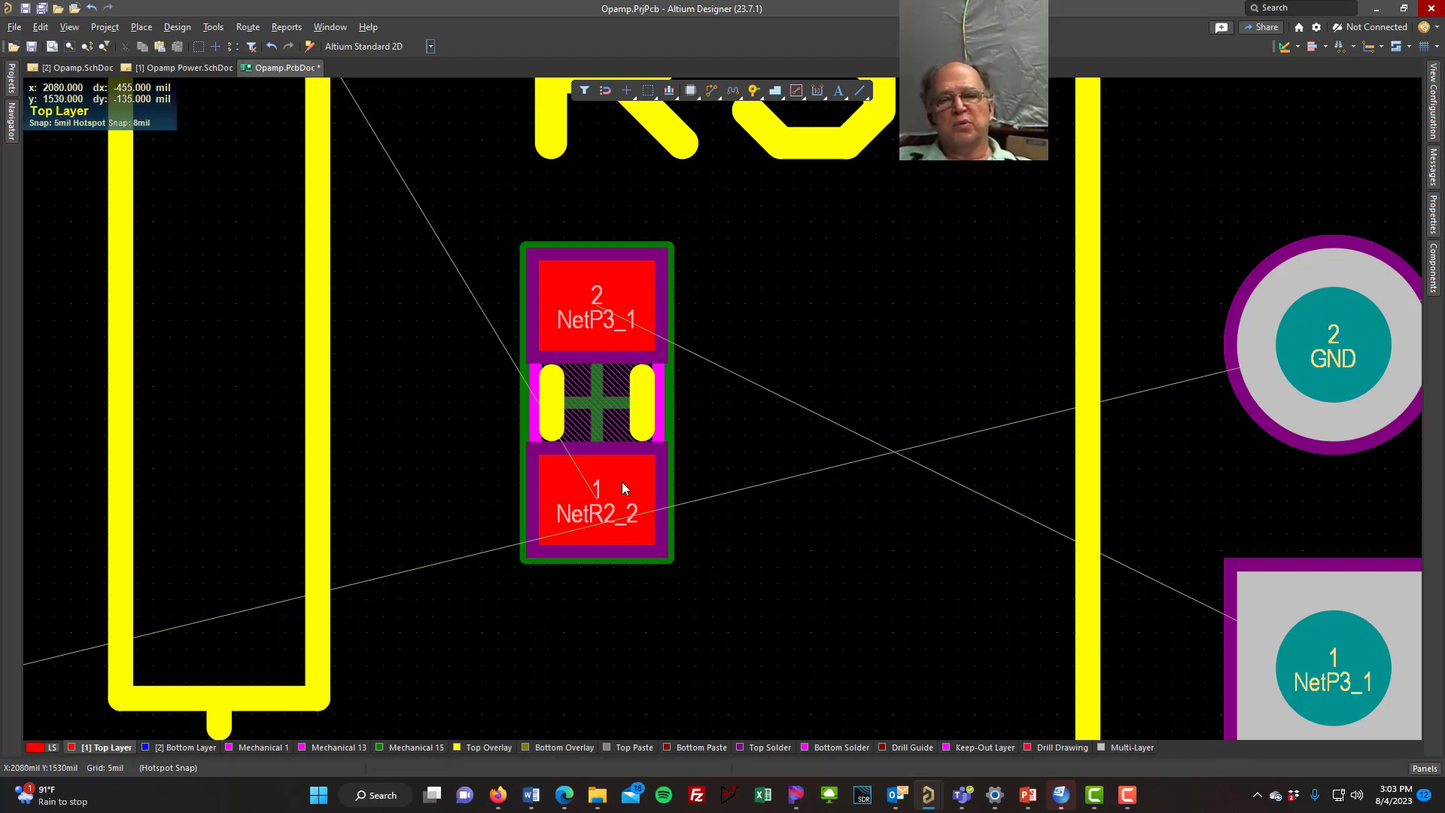
View the board in 3D and tilt it to look at the component bodies of U1 and R3.
{"action": "scroll", "coordinate": [718, 431], "scroll_direction": "down", "scroll_amount": 5, "text": "ctrl"}
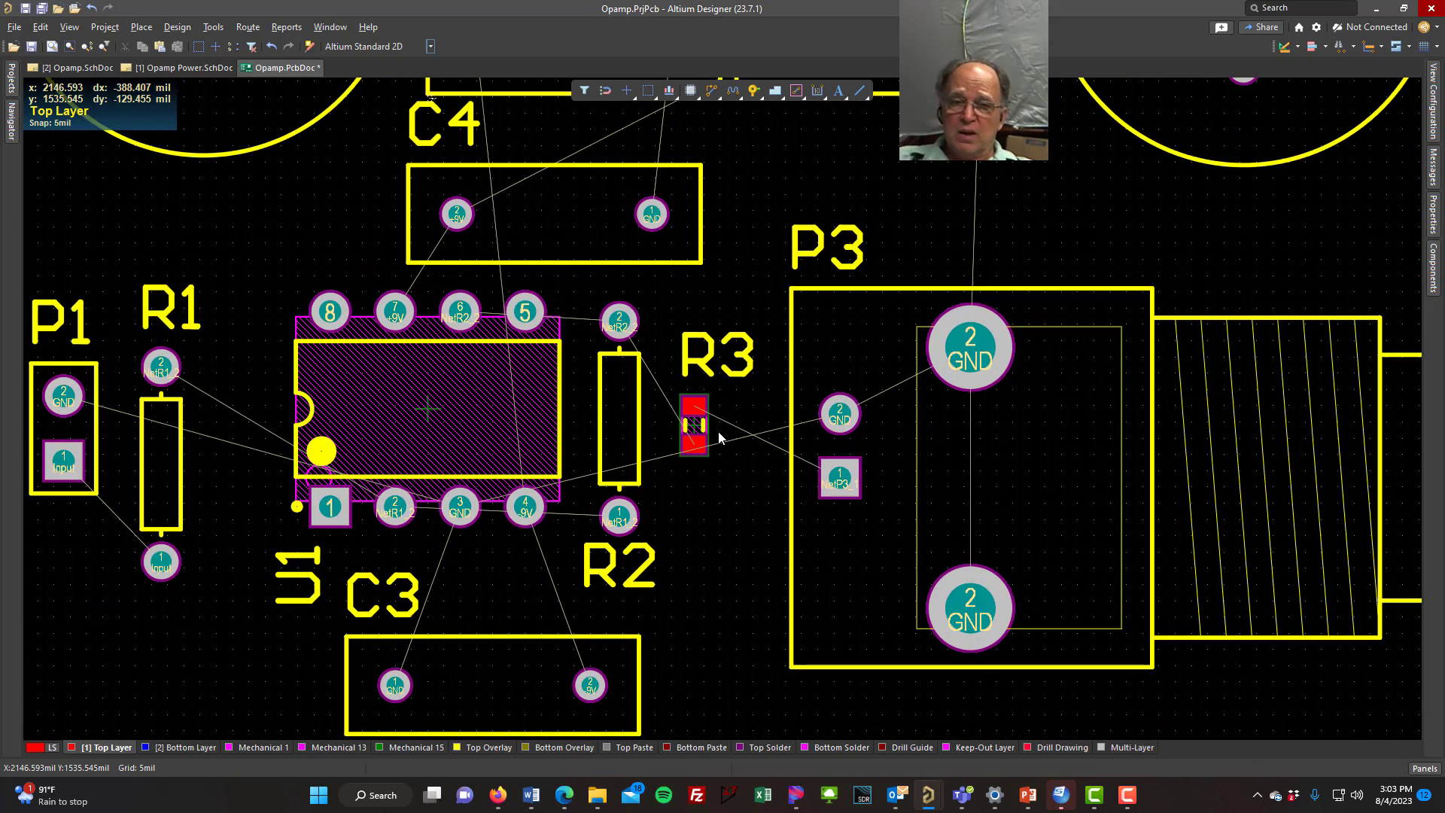
{"action": "scroll", "coordinate": [718, 431], "scroll_direction": "down", "scroll_amount": 2, "text": "ctrl"}
{"action": "right_click_drag", "start_coordinate": [901, 284], "coordinate": [786, 349]}
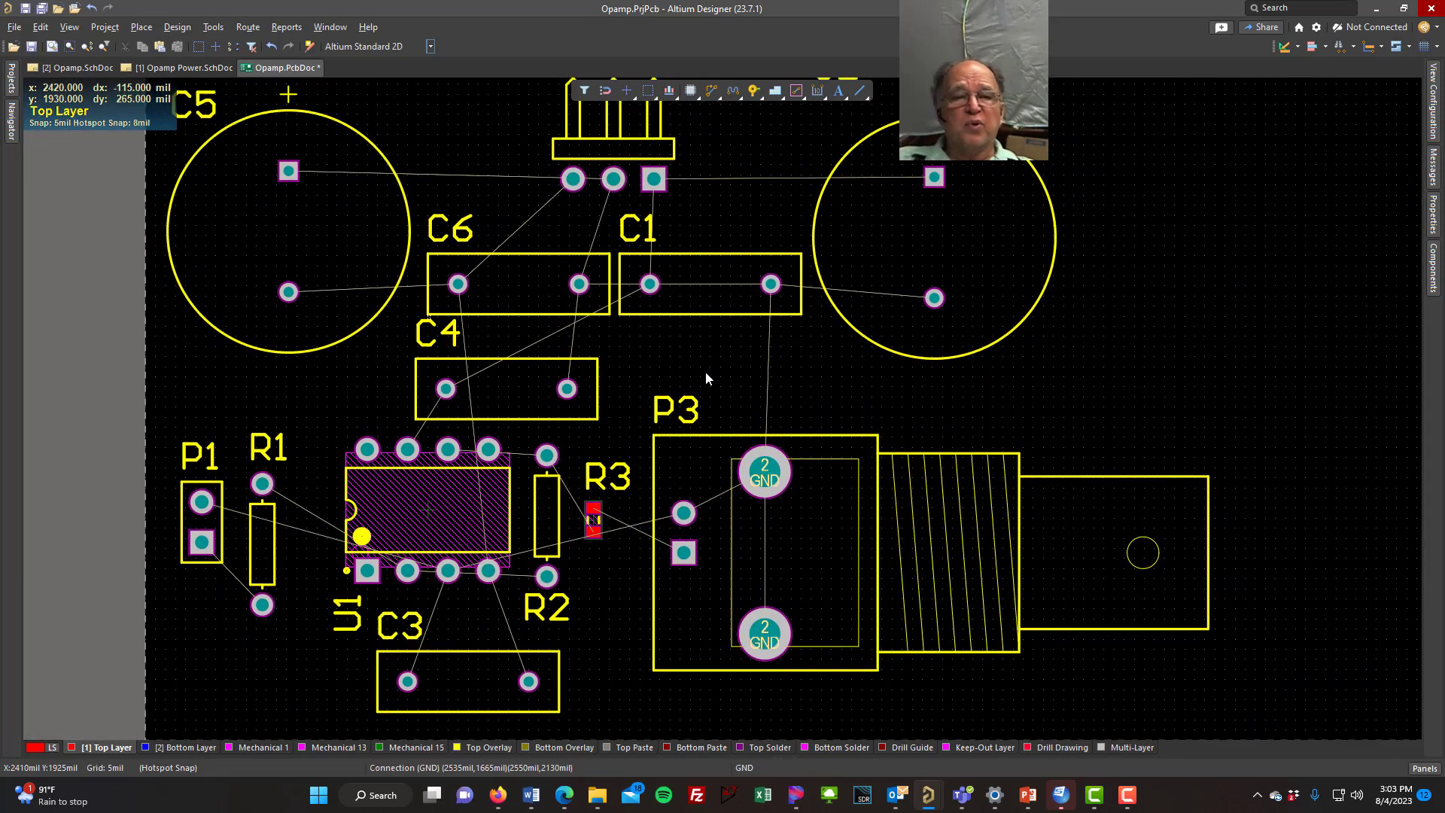
{"action": "key", "text": "3"}
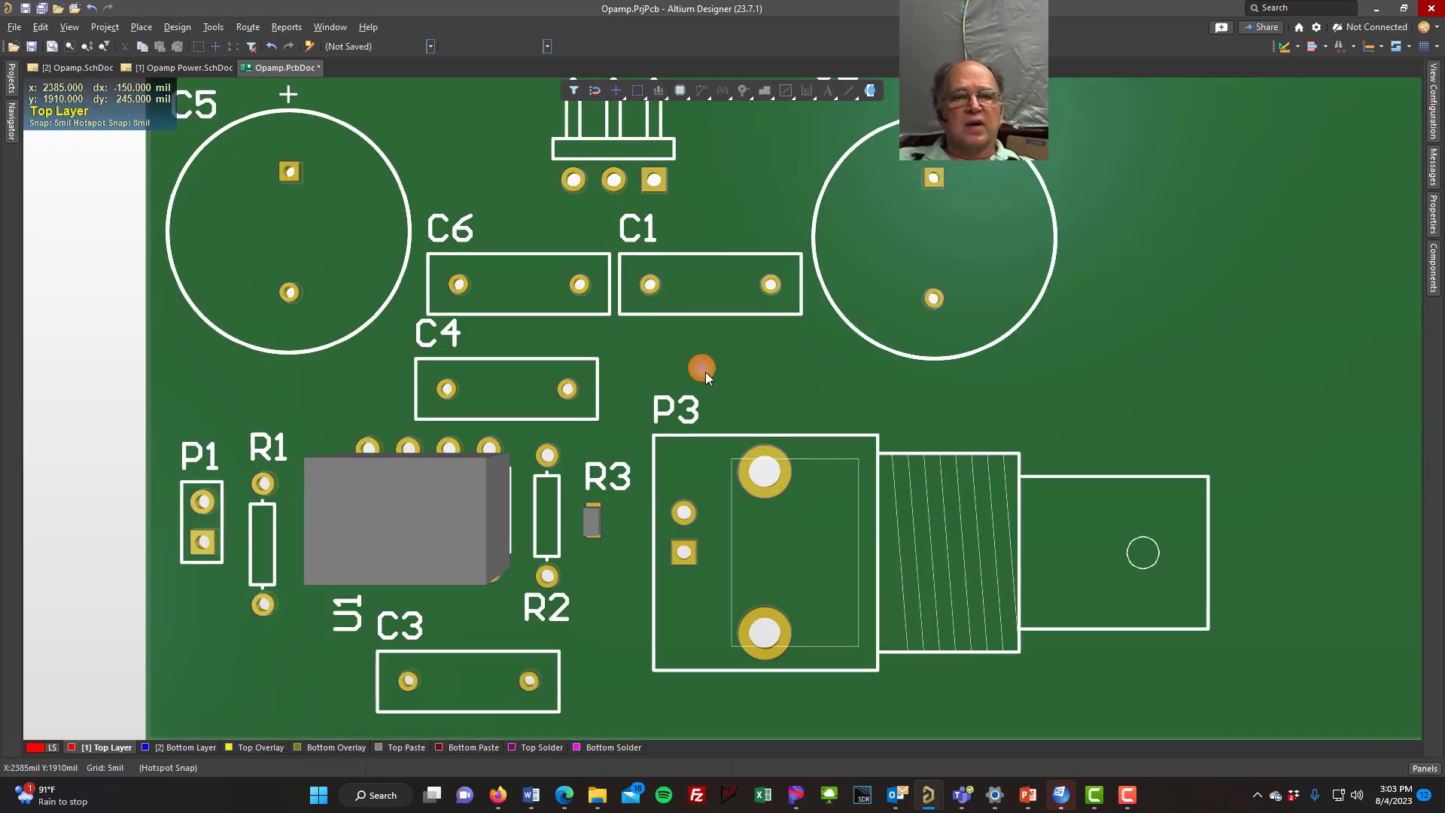
{"action": "left_click", "coordinate": [608, 471]}
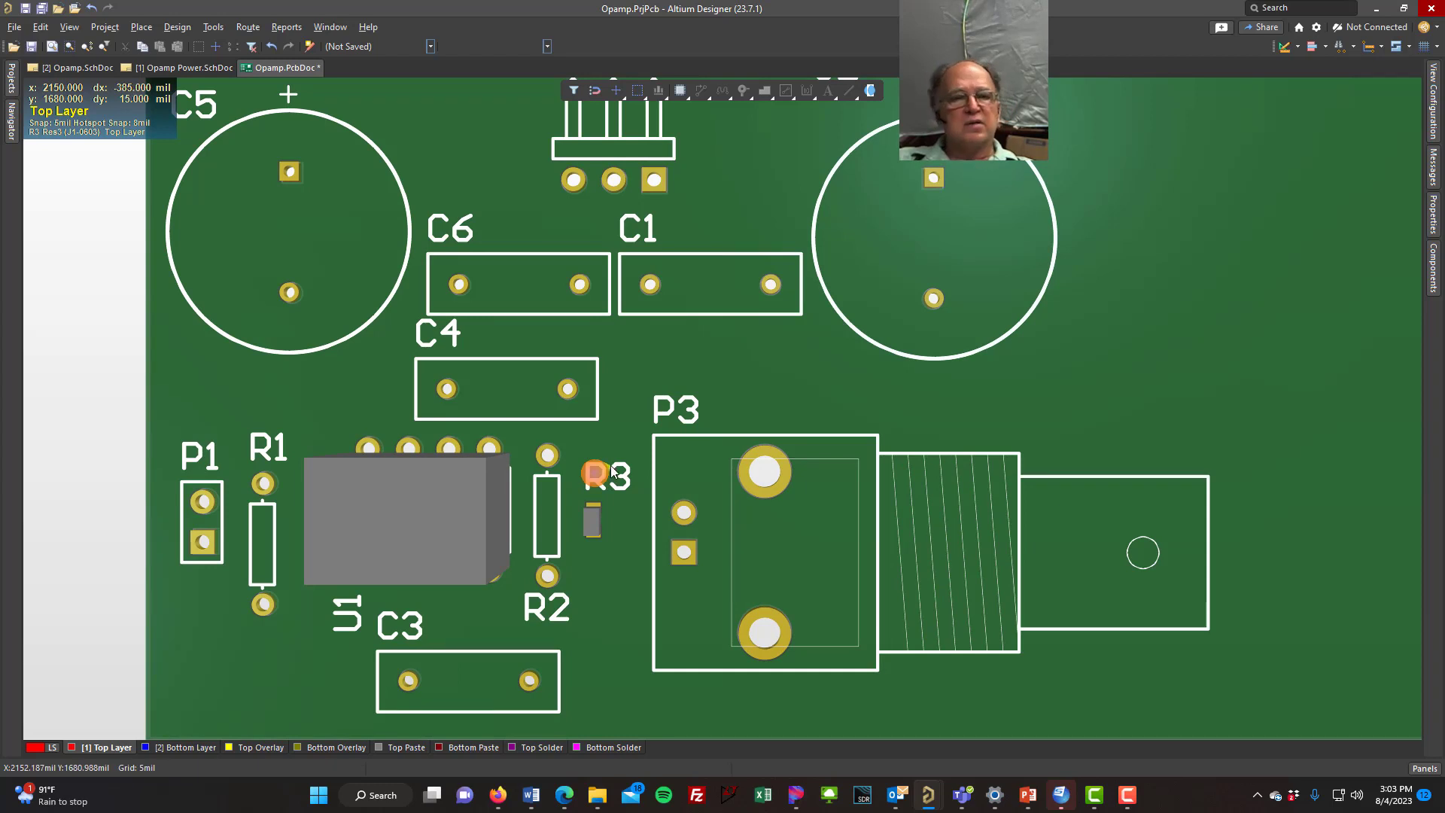
{"action": "left_click", "coordinate": [613, 470]}
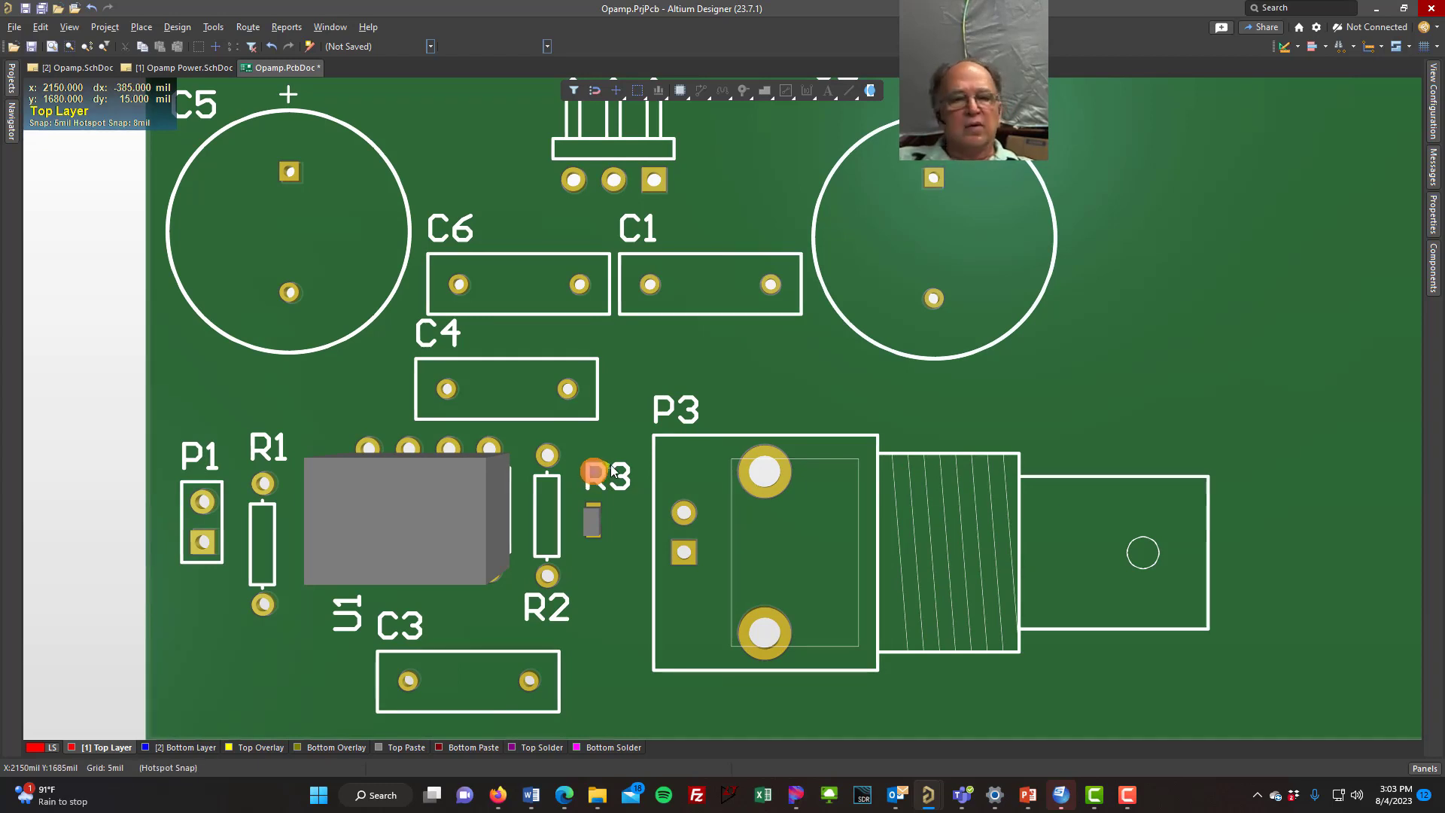
{"action": "left_click", "coordinate": [613, 470]}
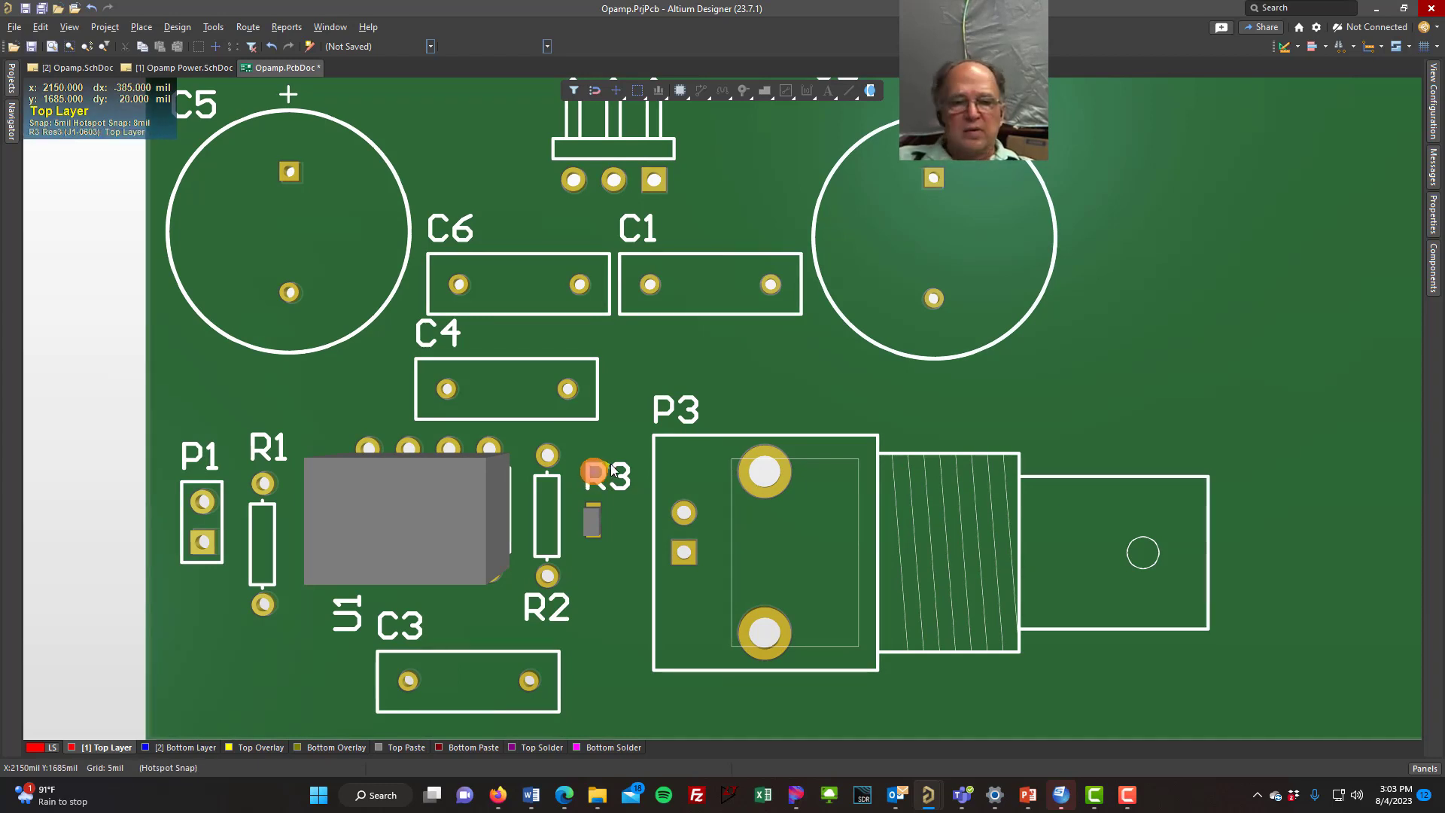
{"action": "key", "text": "shift"}
{"action": "right_click_drag", "start_coordinate": [611, 470], "coordinate": [610, 237], "text": "shift"}
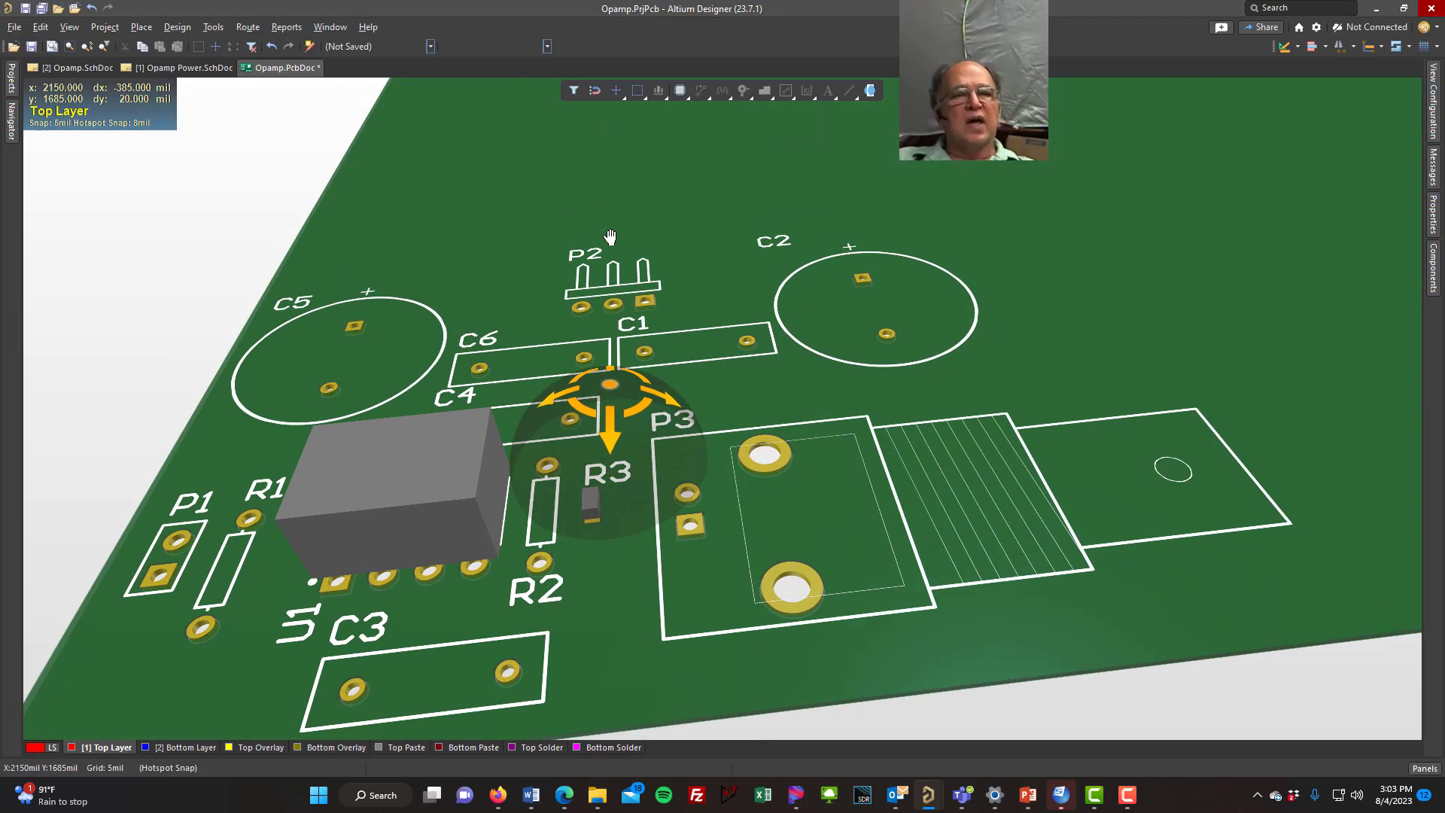
Inspect R3's body and pads in 3D from several angles, including the board's underside, and return to the 2D view.
{"action": "right_click_drag", "start_coordinate": [610, 237], "coordinate": [671, 294], "text": "shift"}
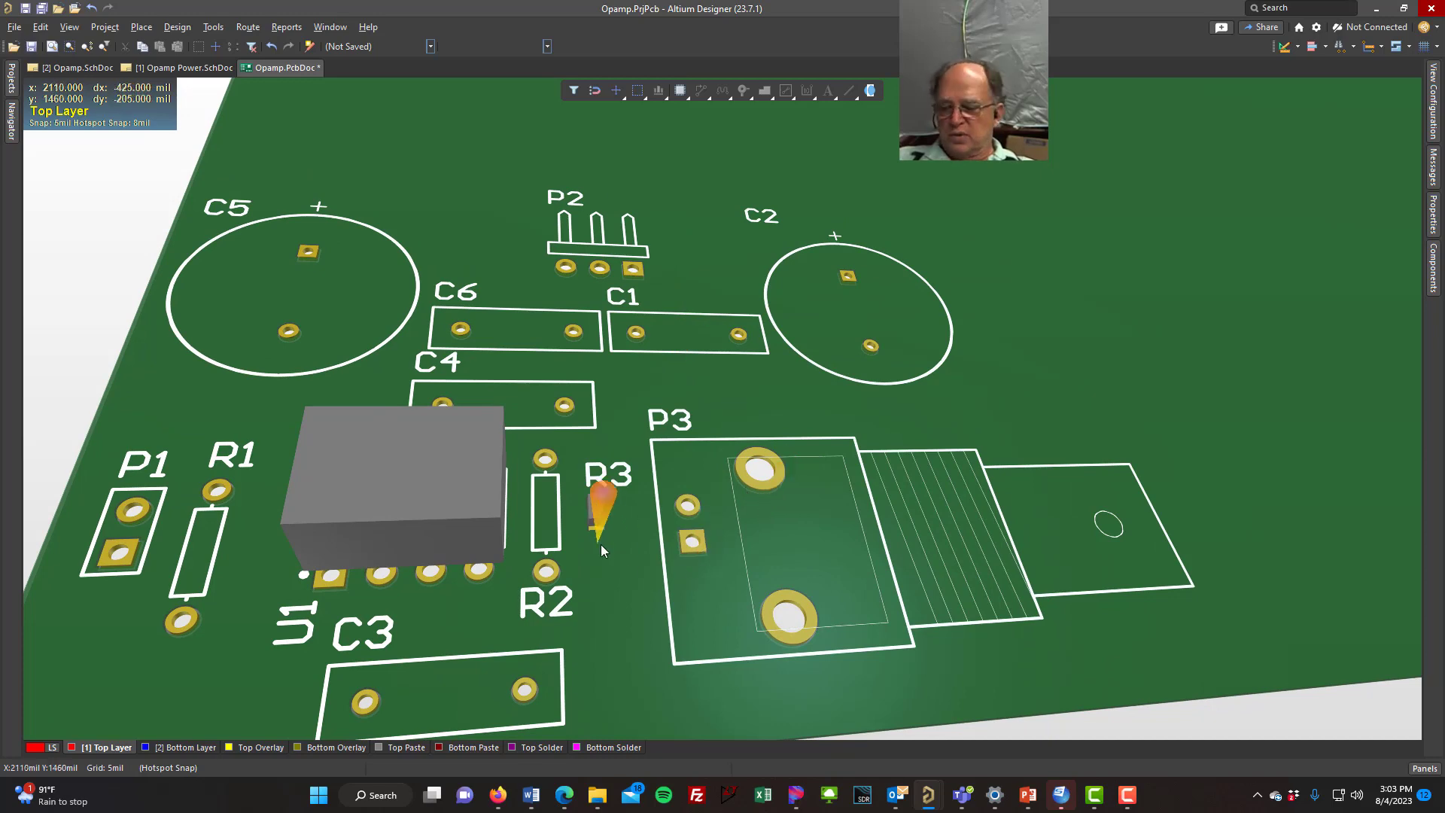
{"action": "scroll", "coordinate": [608, 528], "scroll_direction": "up", "scroll_amount": 2, "text": "ctrl"}
{"action": "scroll", "coordinate": [589, 594], "scroll_direction": "up", "scroll_amount": 2, "text": "ctrl"}
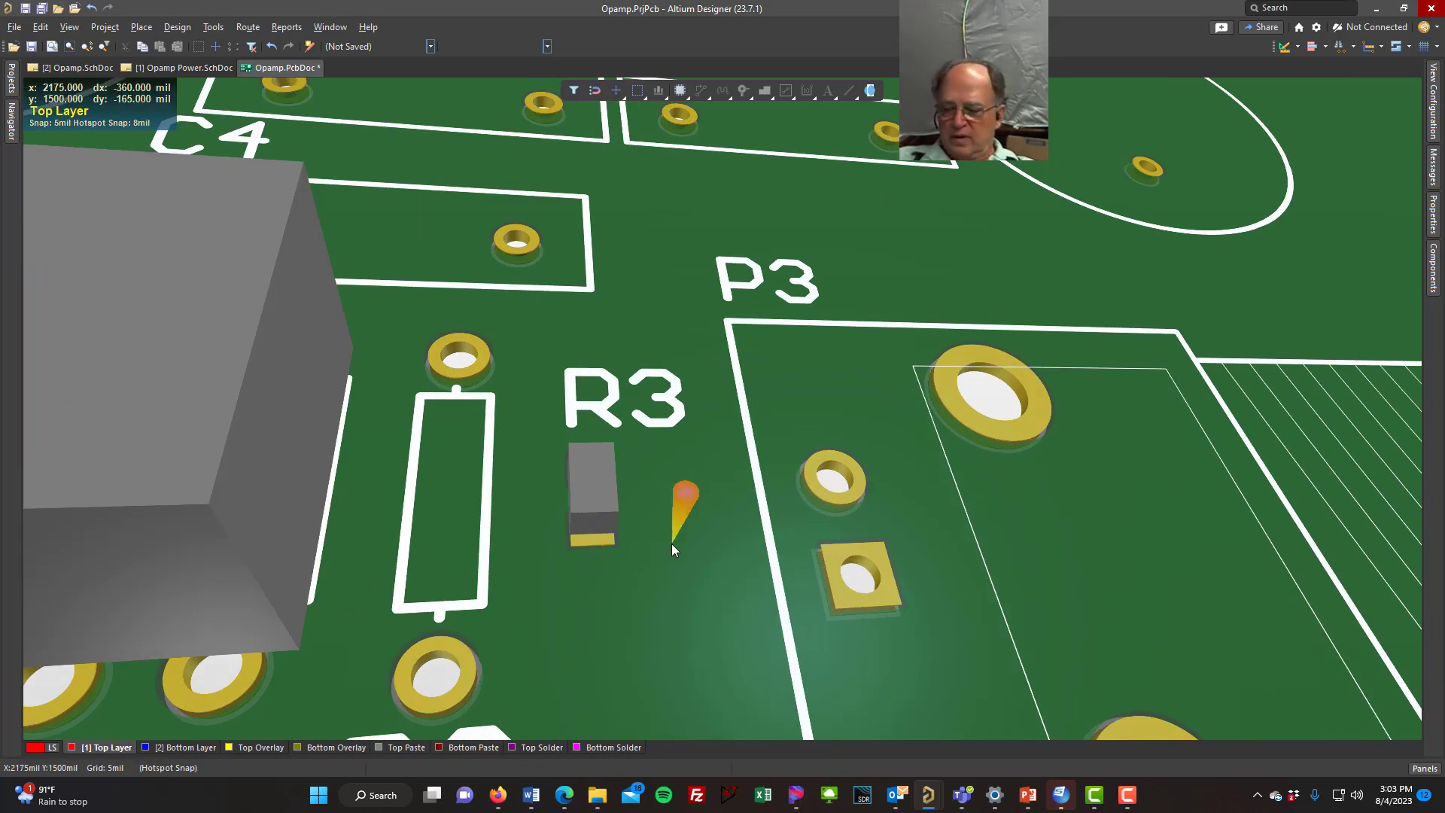
{"action": "key", "text": "shift"}
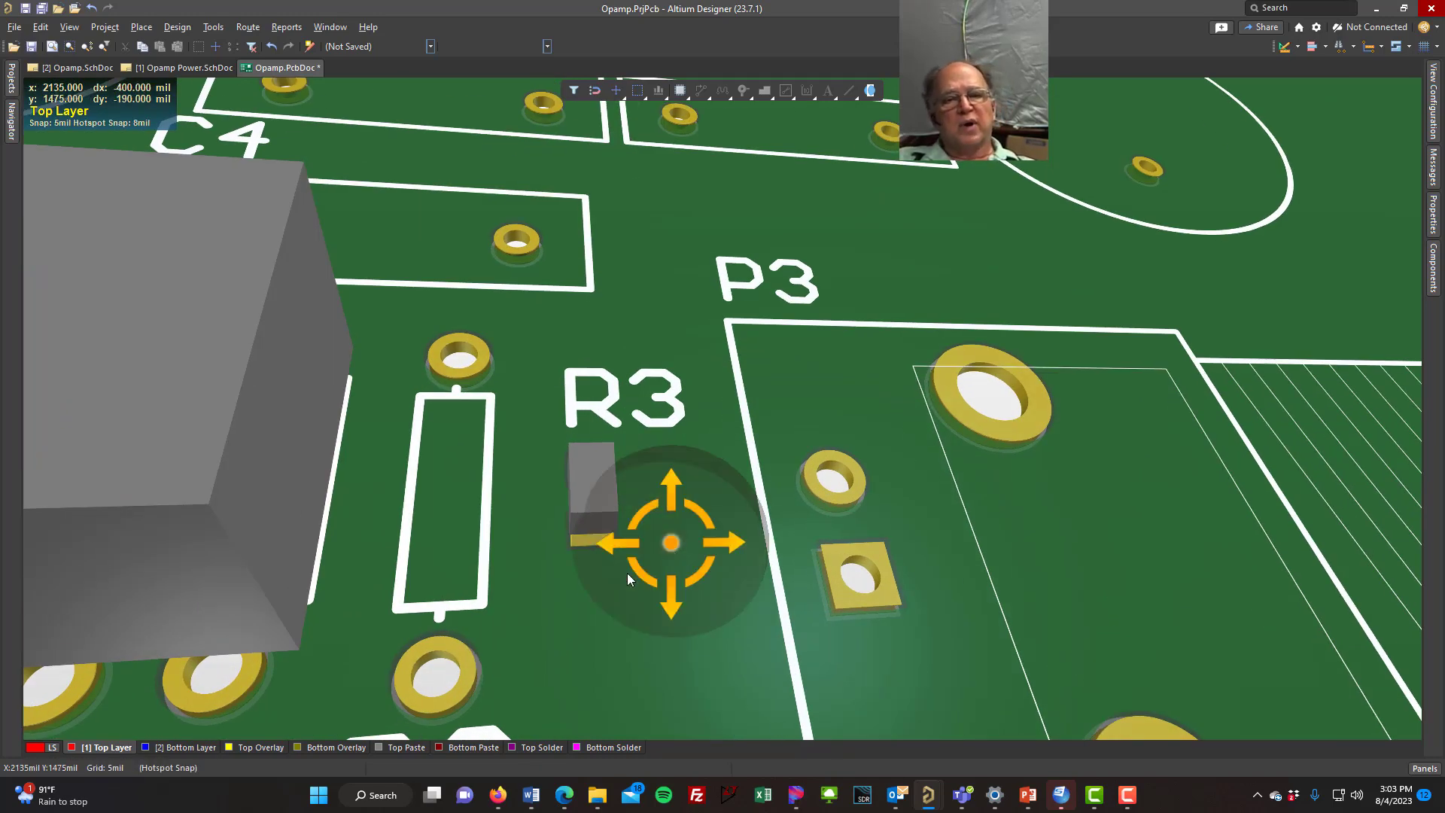
{"action": "right_click_drag", "start_coordinate": [639, 562], "coordinate": [556, 605], "text": "shift"}
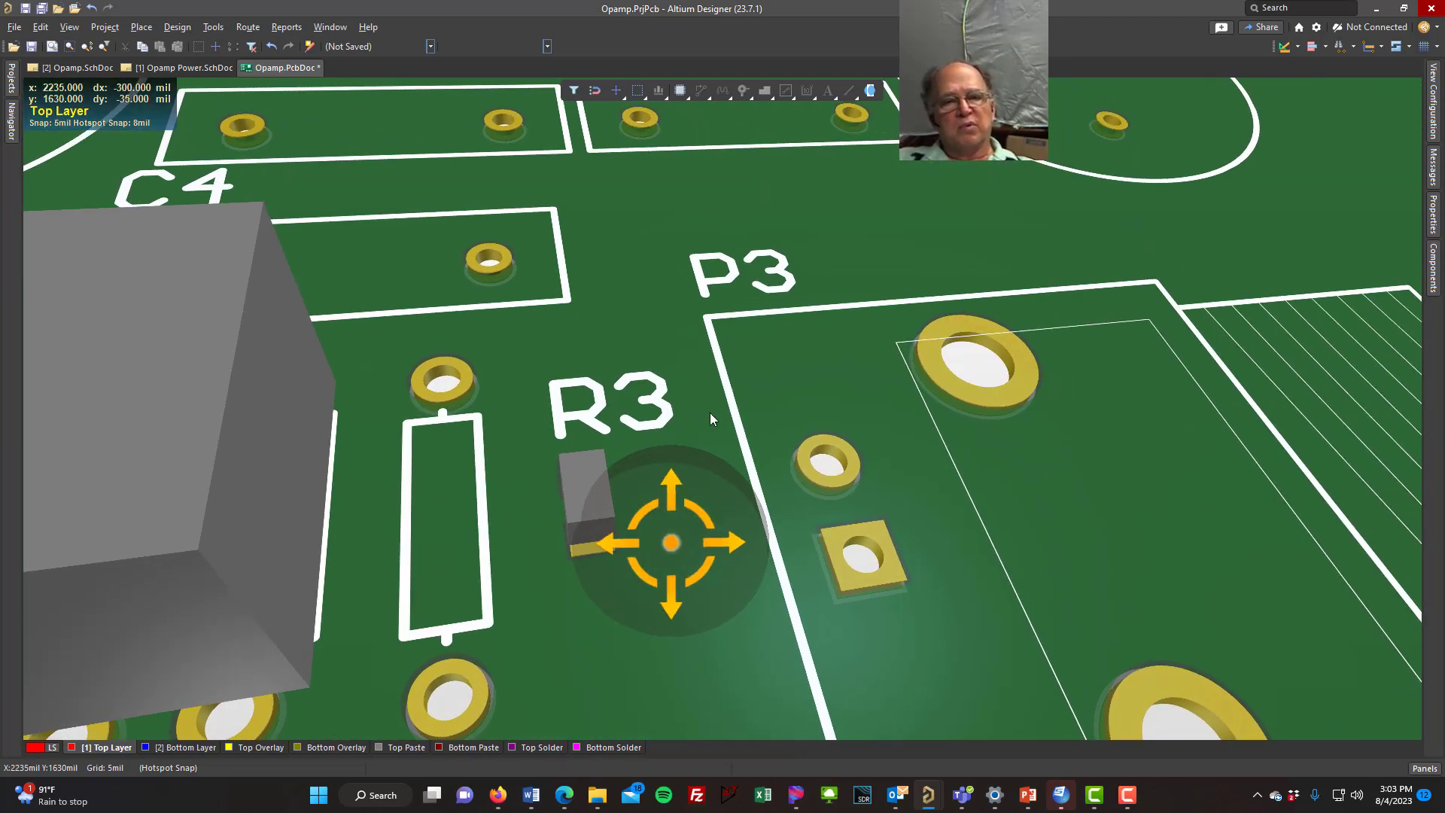
{"action": "right_click_drag", "start_coordinate": [711, 413], "coordinate": [602, 542], "text": "shift"}
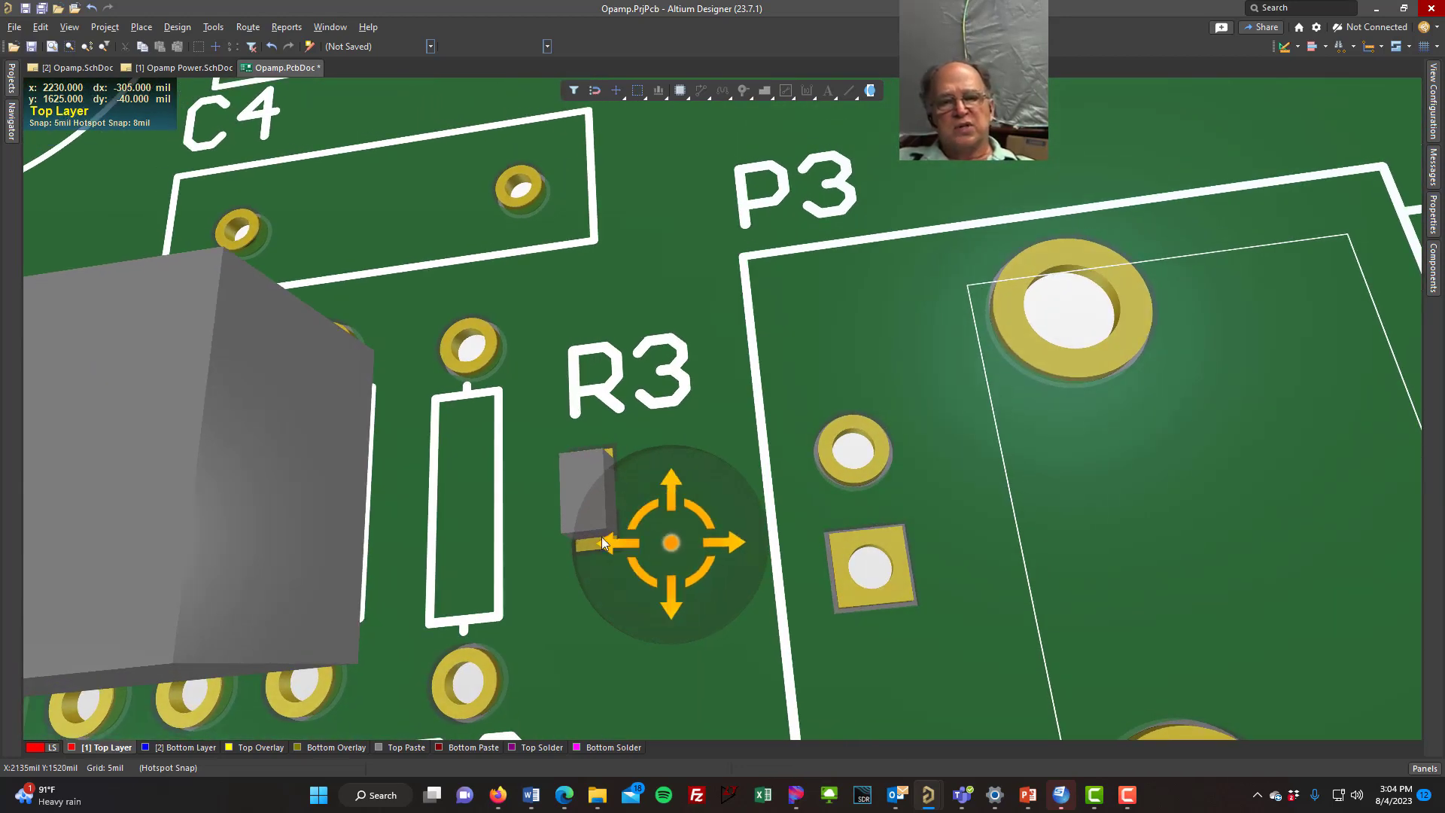
{"action": "right_click_drag", "start_coordinate": [431, 627], "coordinate": [1291, 533], "text": "shift"}
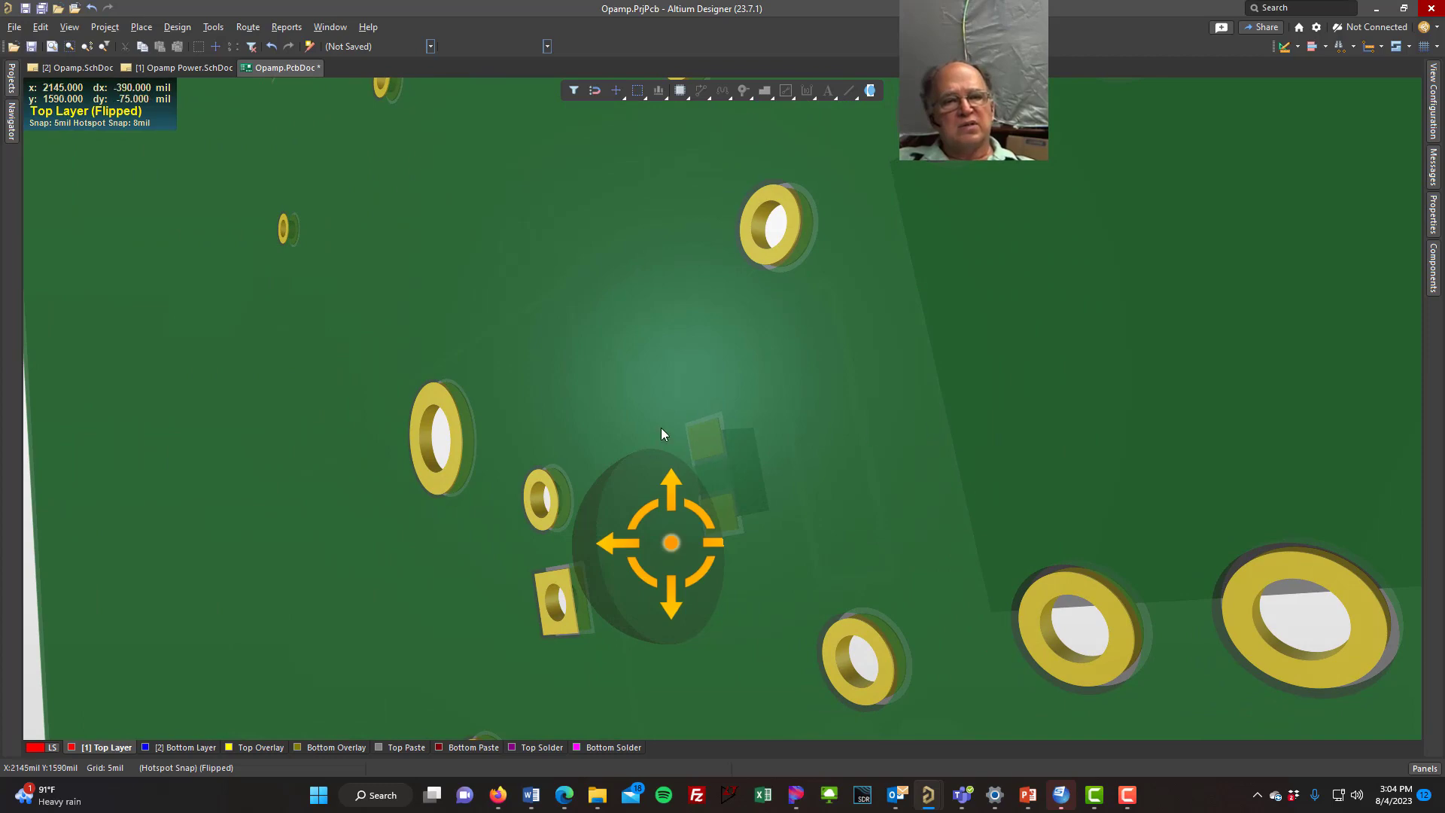
{"action": "right_click_drag", "start_coordinate": [910, 478], "coordinate": [310, 509], "text": "shift"}
{"action": "right_click_drag", "start_coordinate": [617, 470], "coordinate": [643, 550], "text": "shift"}
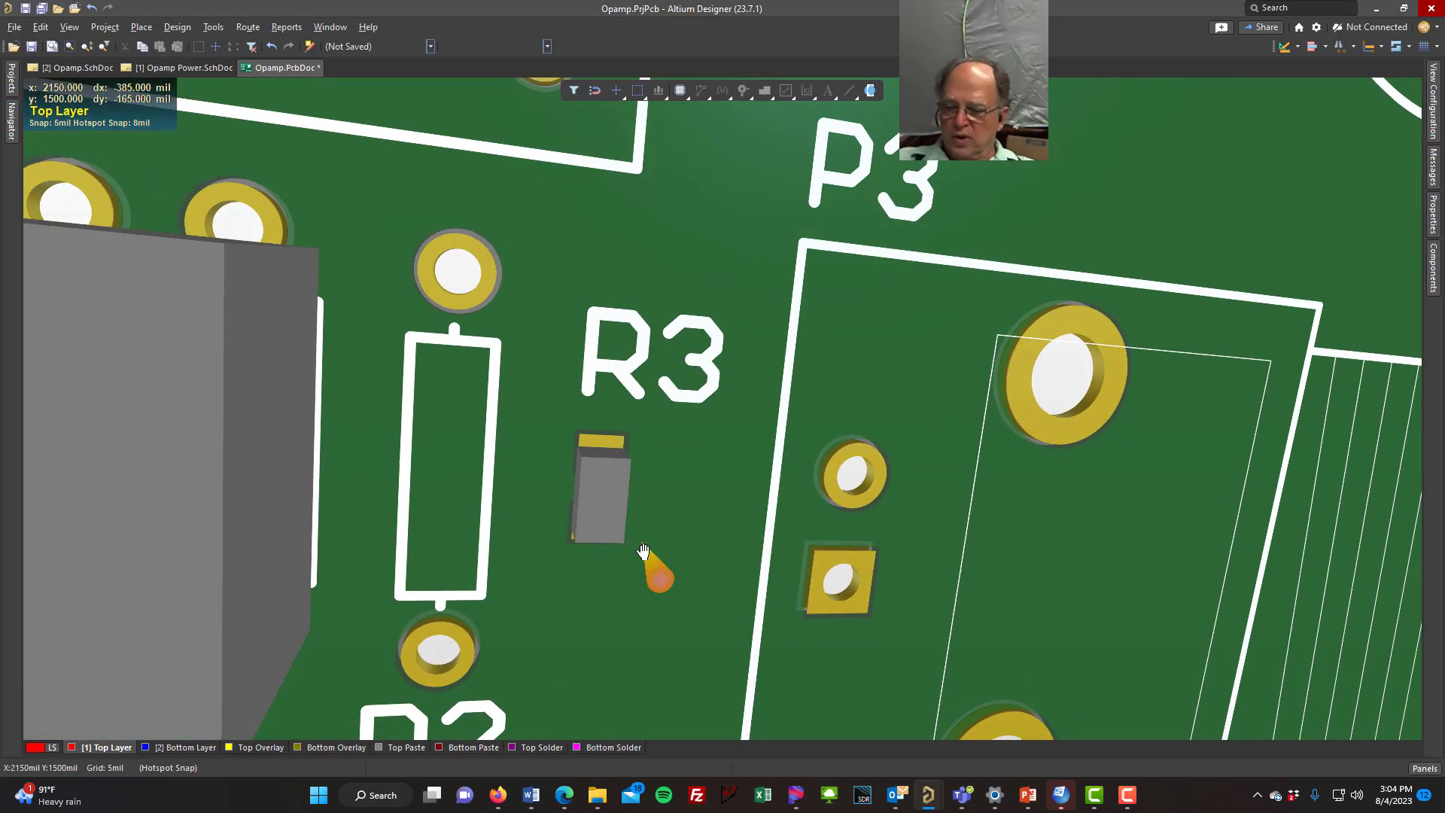
{"action": "key", "text": "2"}
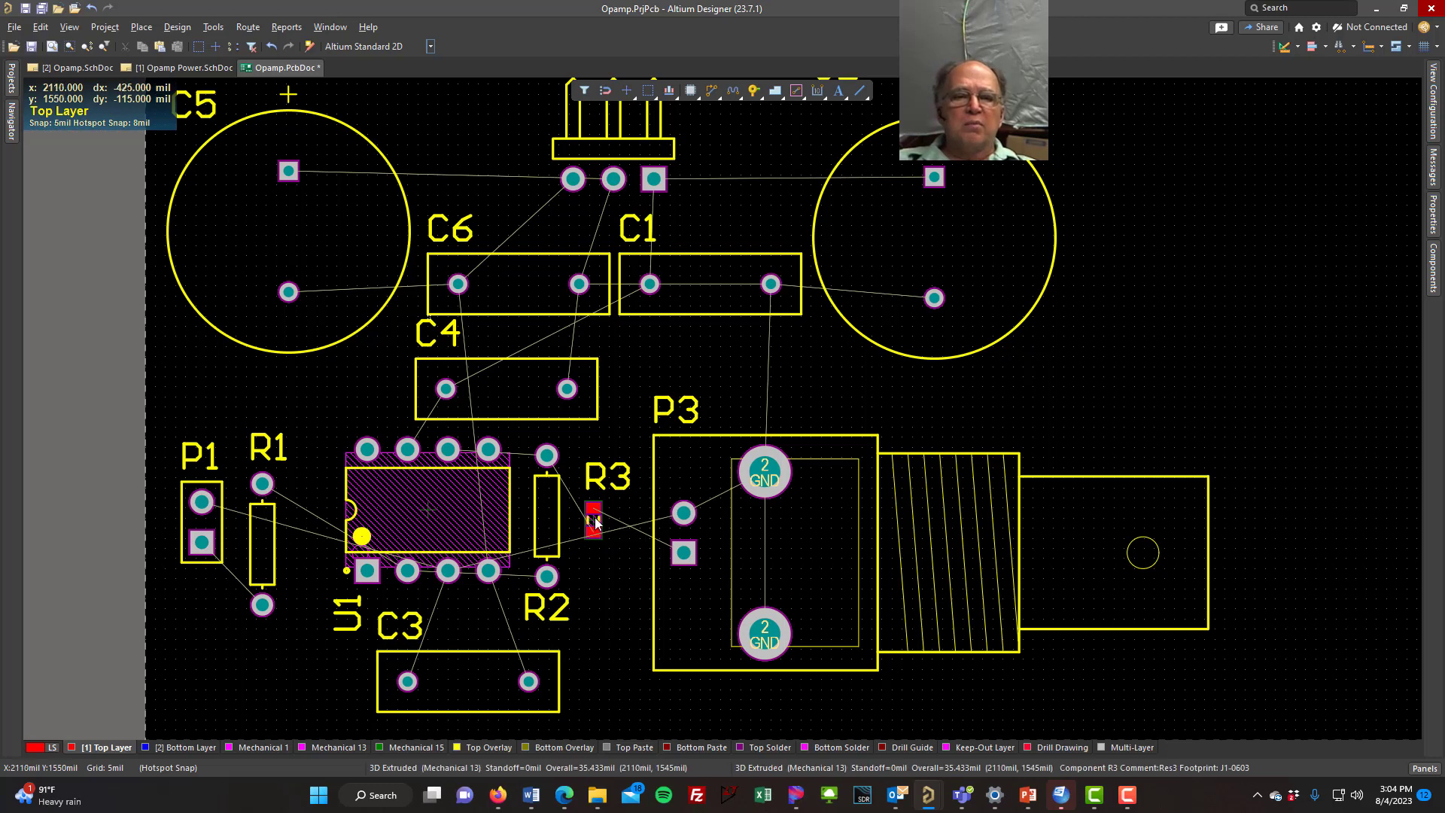
Rotate R3 by 180° in place, move R1 closer to U1, and shift P1 toward the board's left edge.
{"action": "left_click_drag", "start_coordinate": [596, 523], "coordinate": [596, 522]}
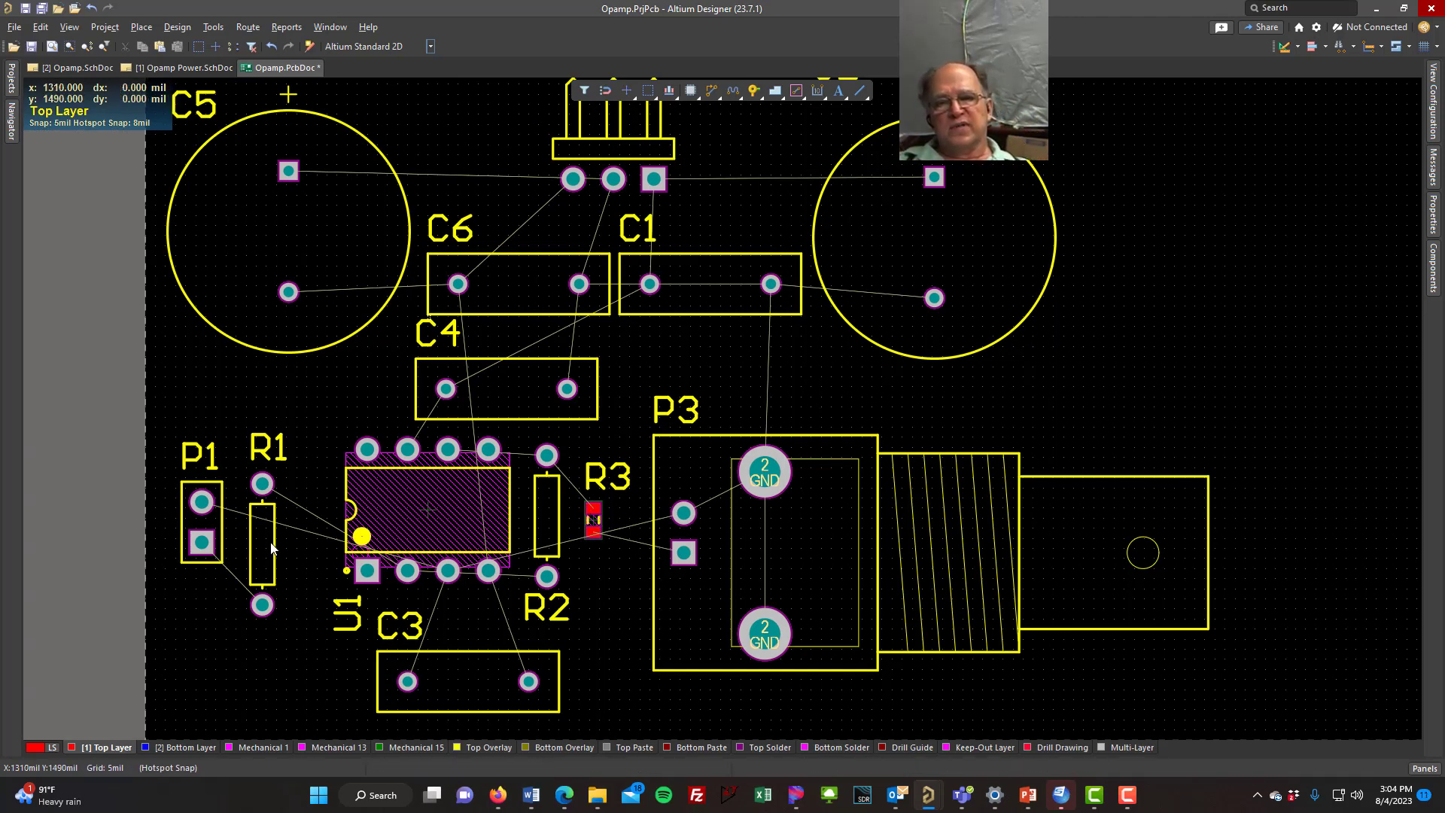
{"action": "left_click_drag", "start_coordinate": [281, 548], "coordinate": [280, 549]}
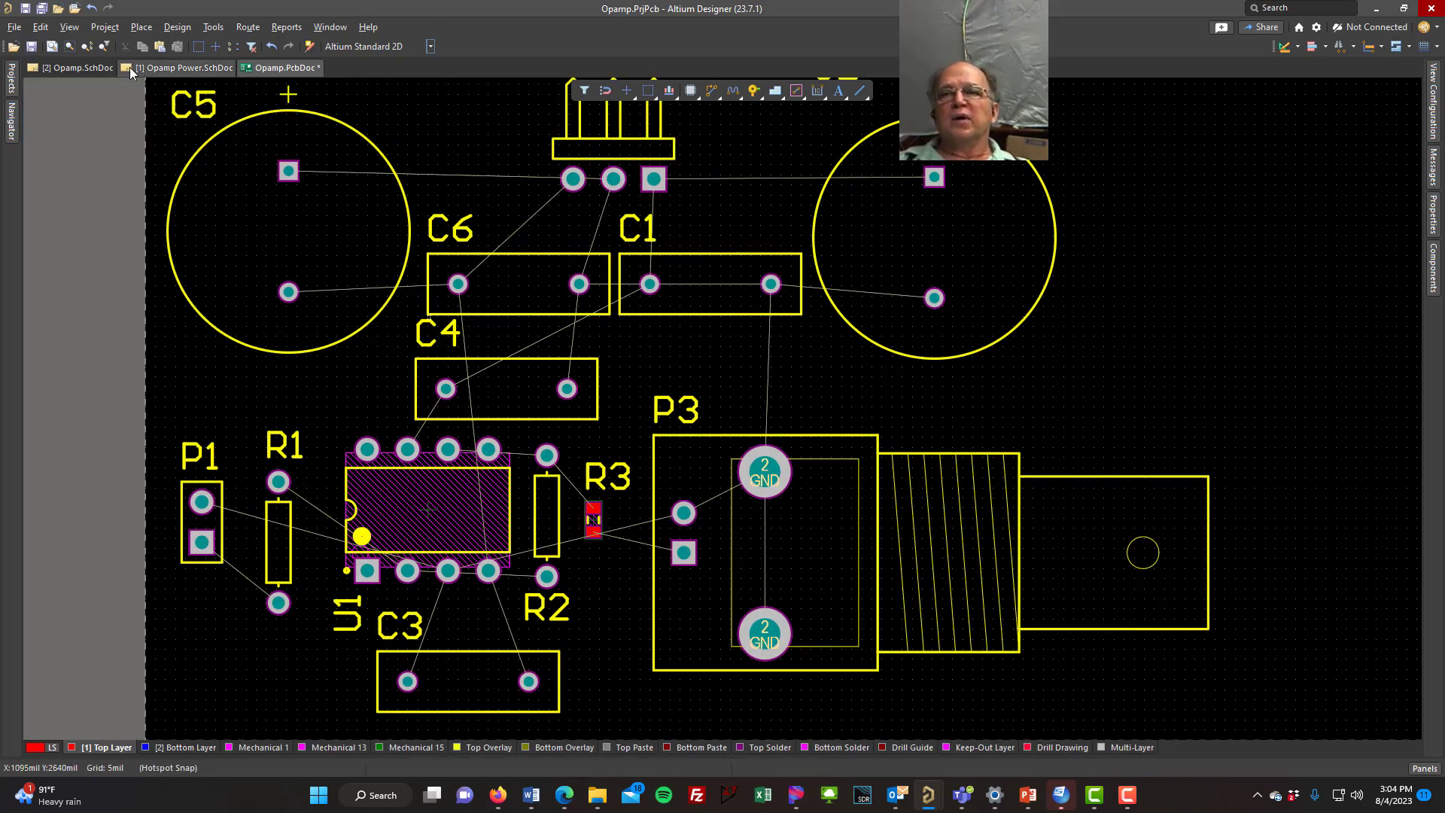
{"action": "left_click", "coordinate": [88, 70]}
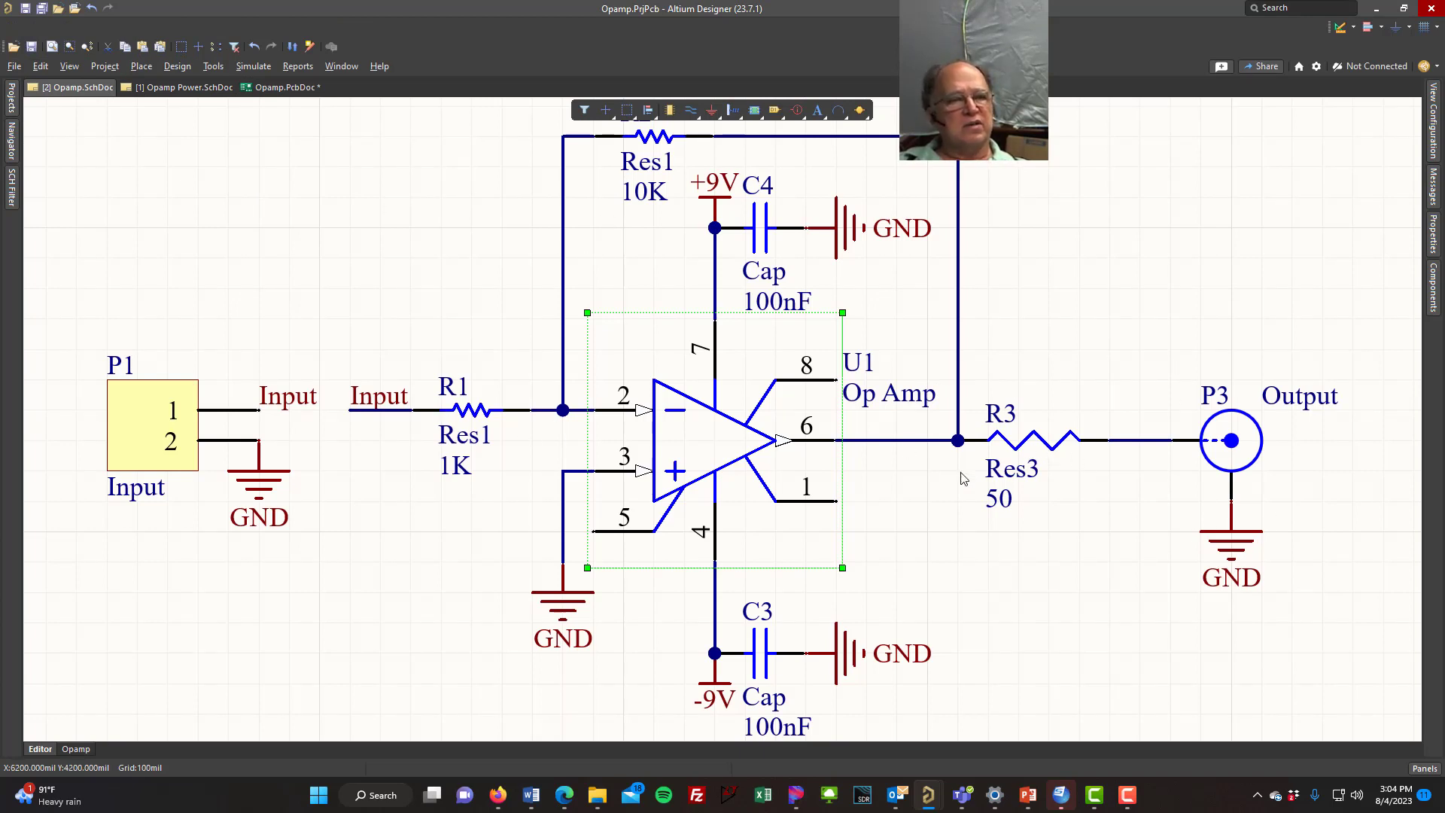
{"action": "left_click", "coordinate": [285, 87]}
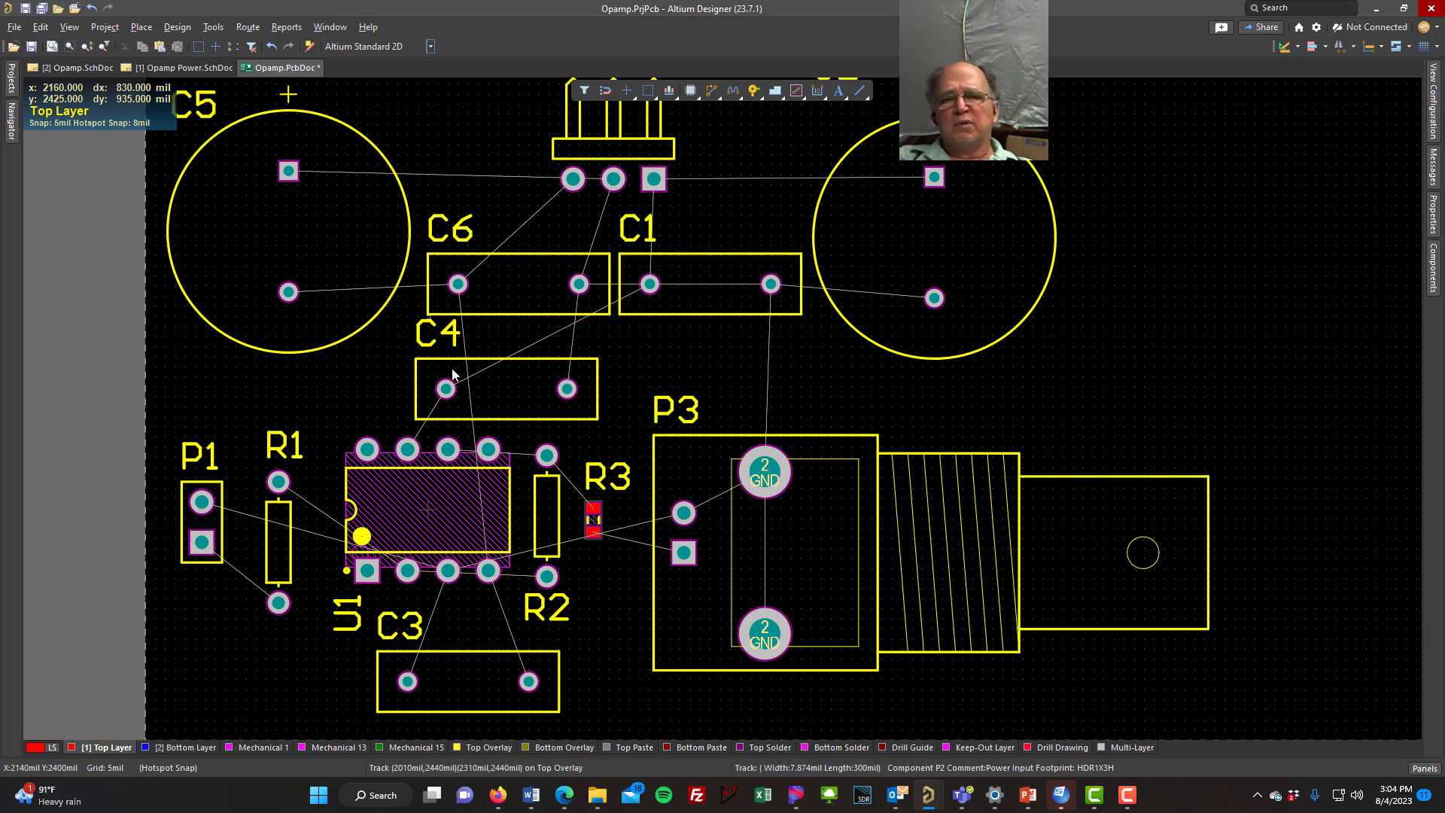
{"action": "left_click_drag", "start_coordinate": [219, 518], "coordinate": [179, 533]}
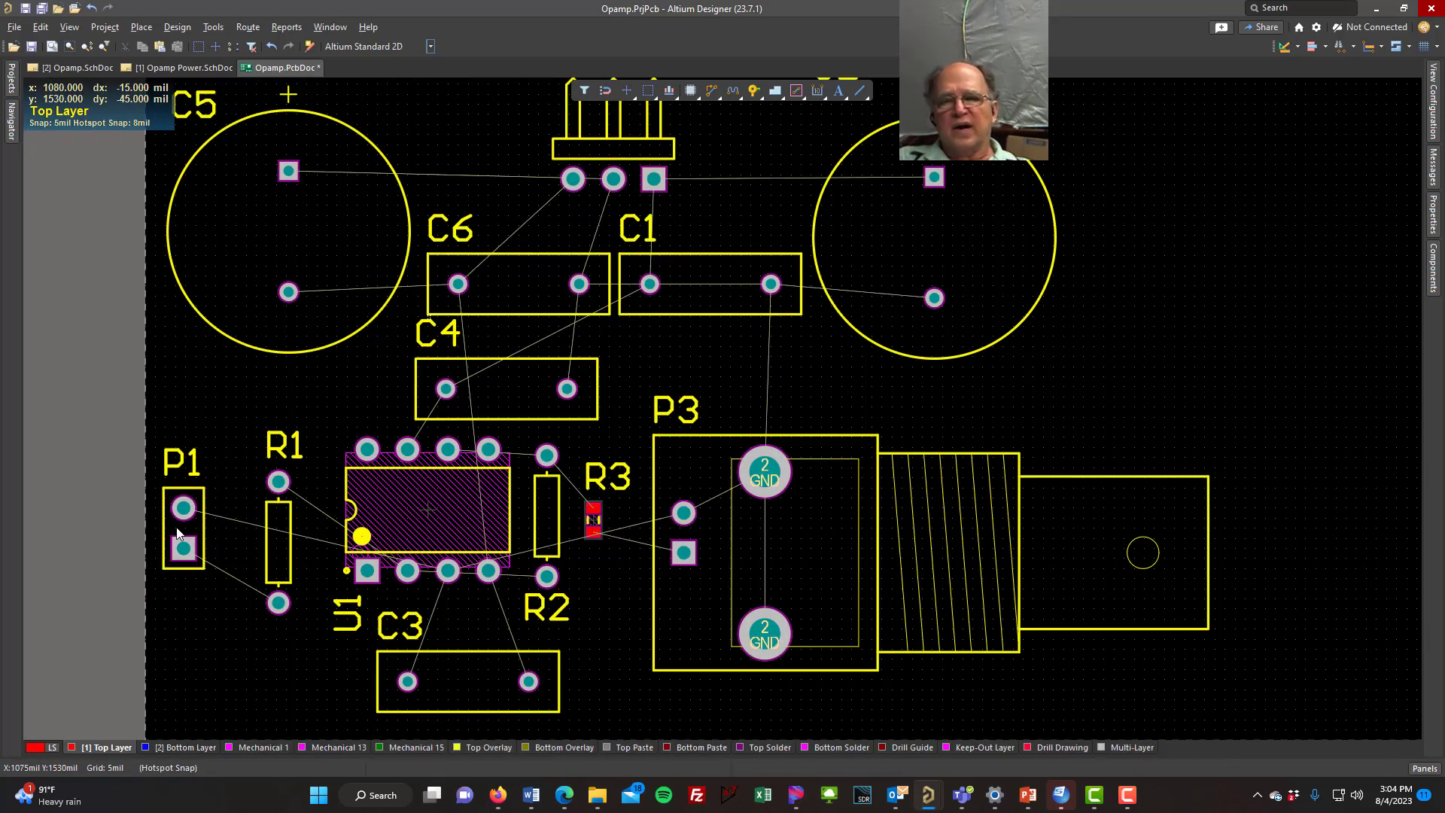
Show P1's comment "Input" on the board and place it vertically between P1 and R1.
{"action": "left_click", "coordinate": [178, 533]}
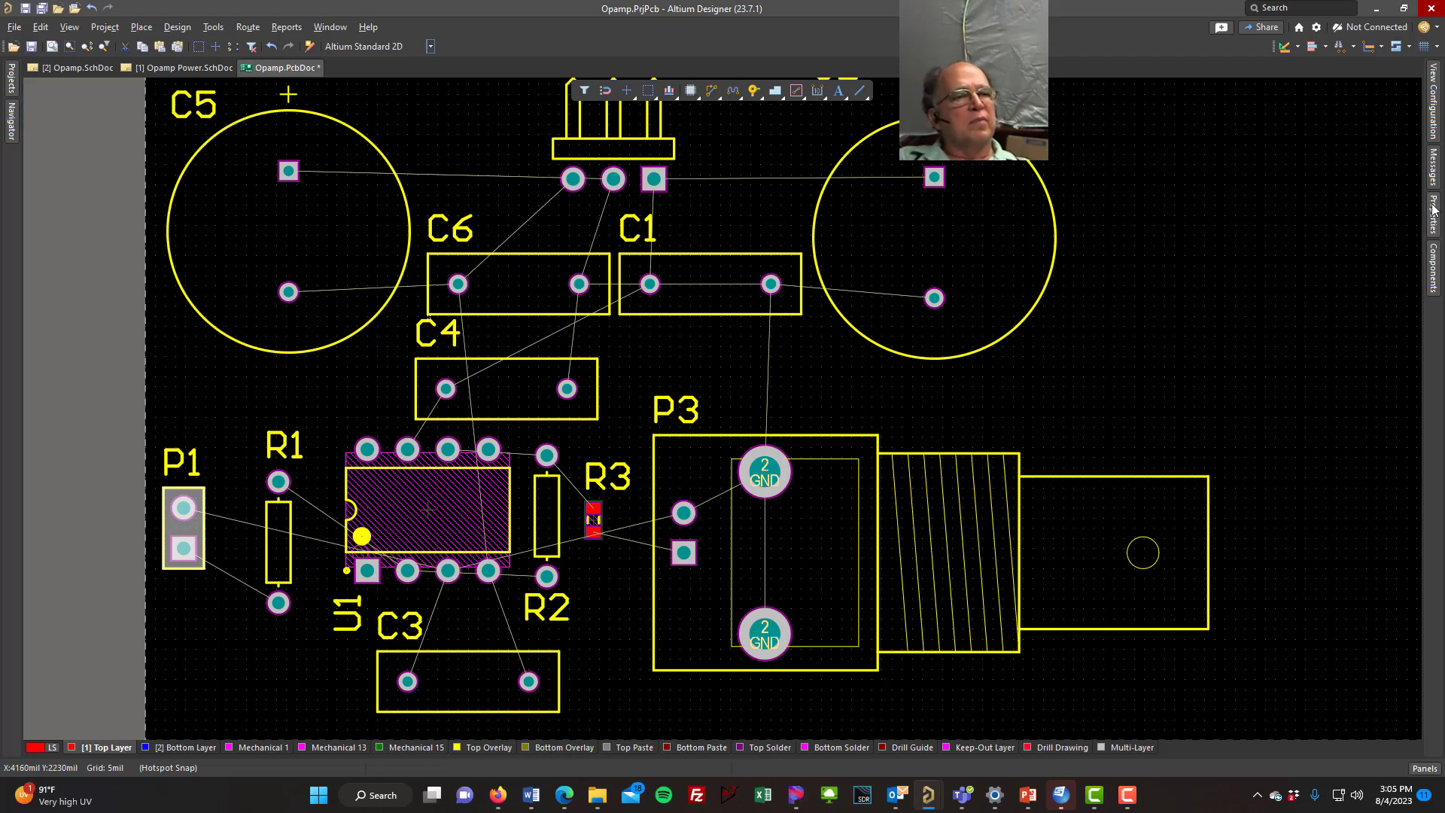
{"action": "left_click", "coordinate": [1434, 227]}
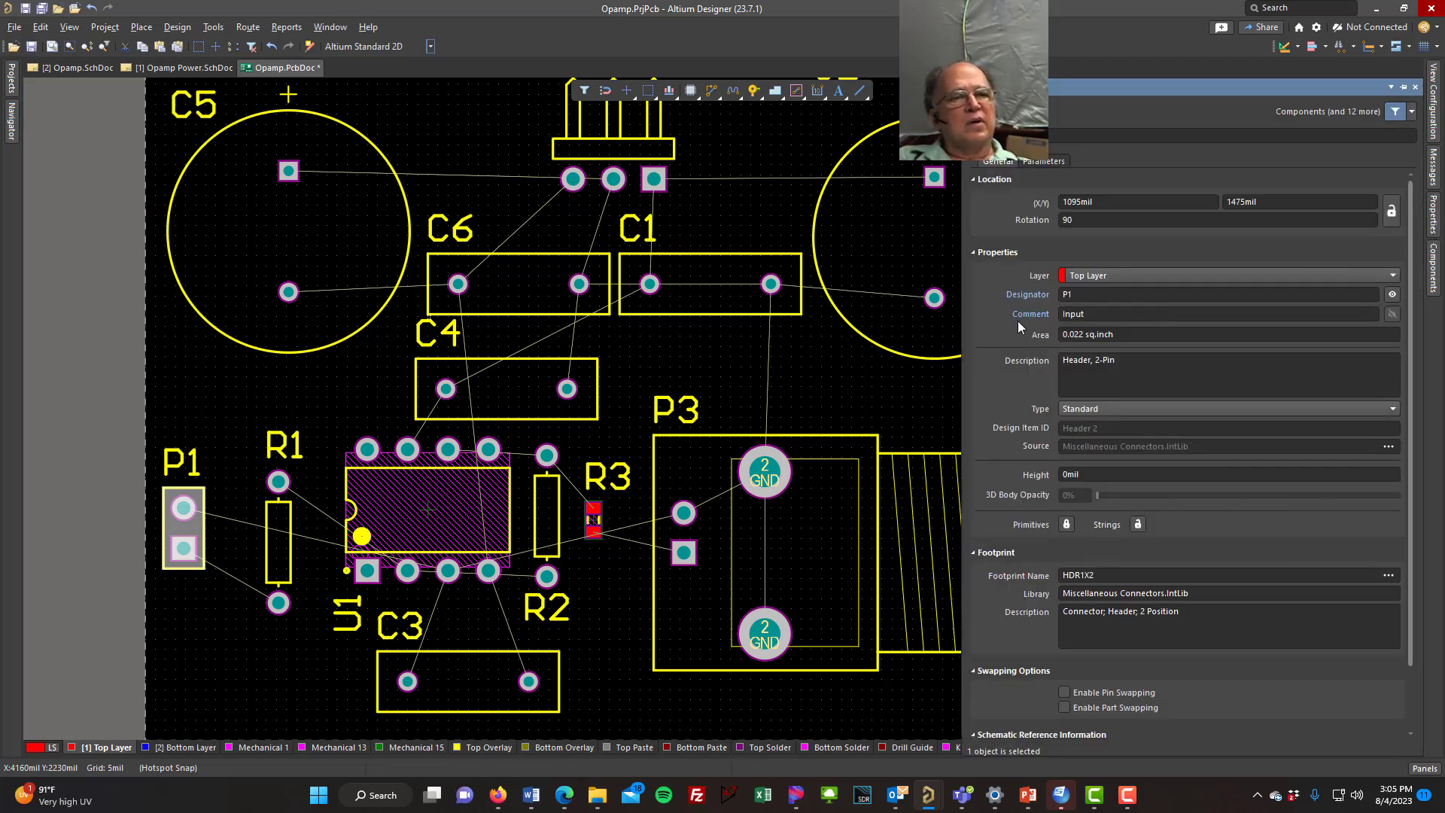
{"action": "left_click", "coordinate": [1393, 314]}
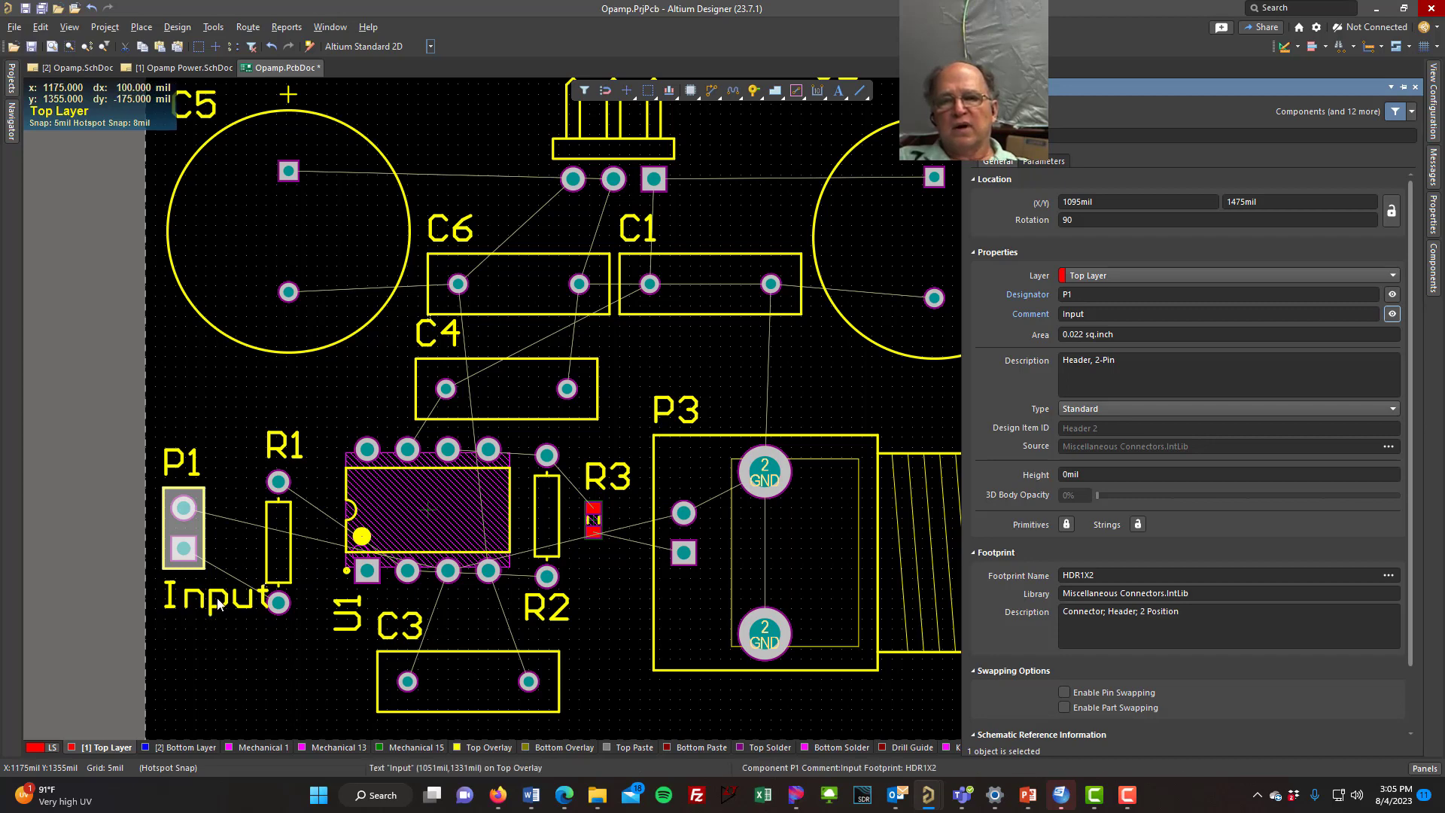
{"action": "left_click_drag", "start_coordinate": [218, 600], "coordinate": [229, 527]}
{"action": "key", "text": "space"}
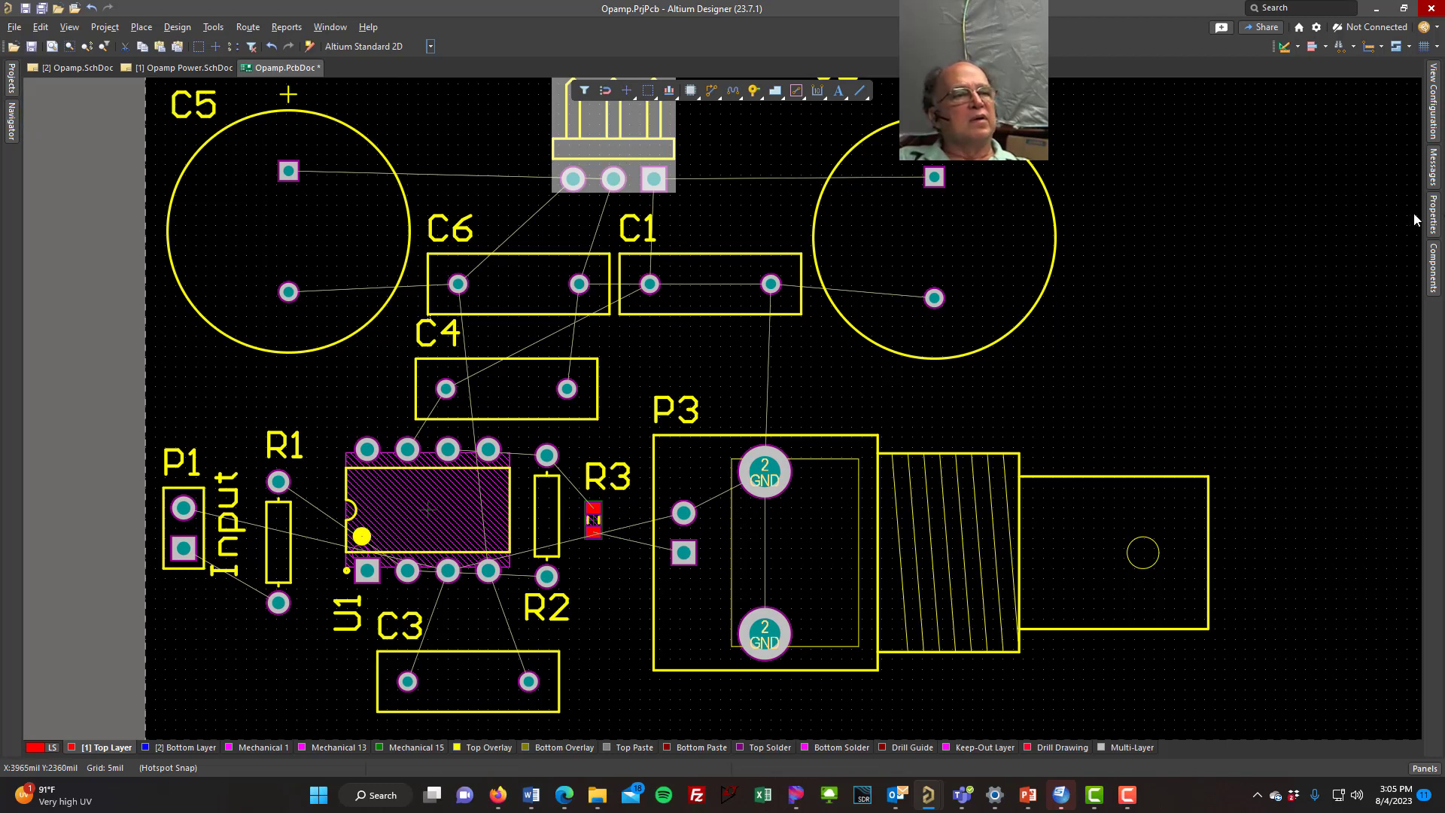
Show P2's comment "Power Input" just below the connector, moving C1's designator below its capacitor to make room.
{"action": "mouse_move", "coordinate": [1435, 222]}
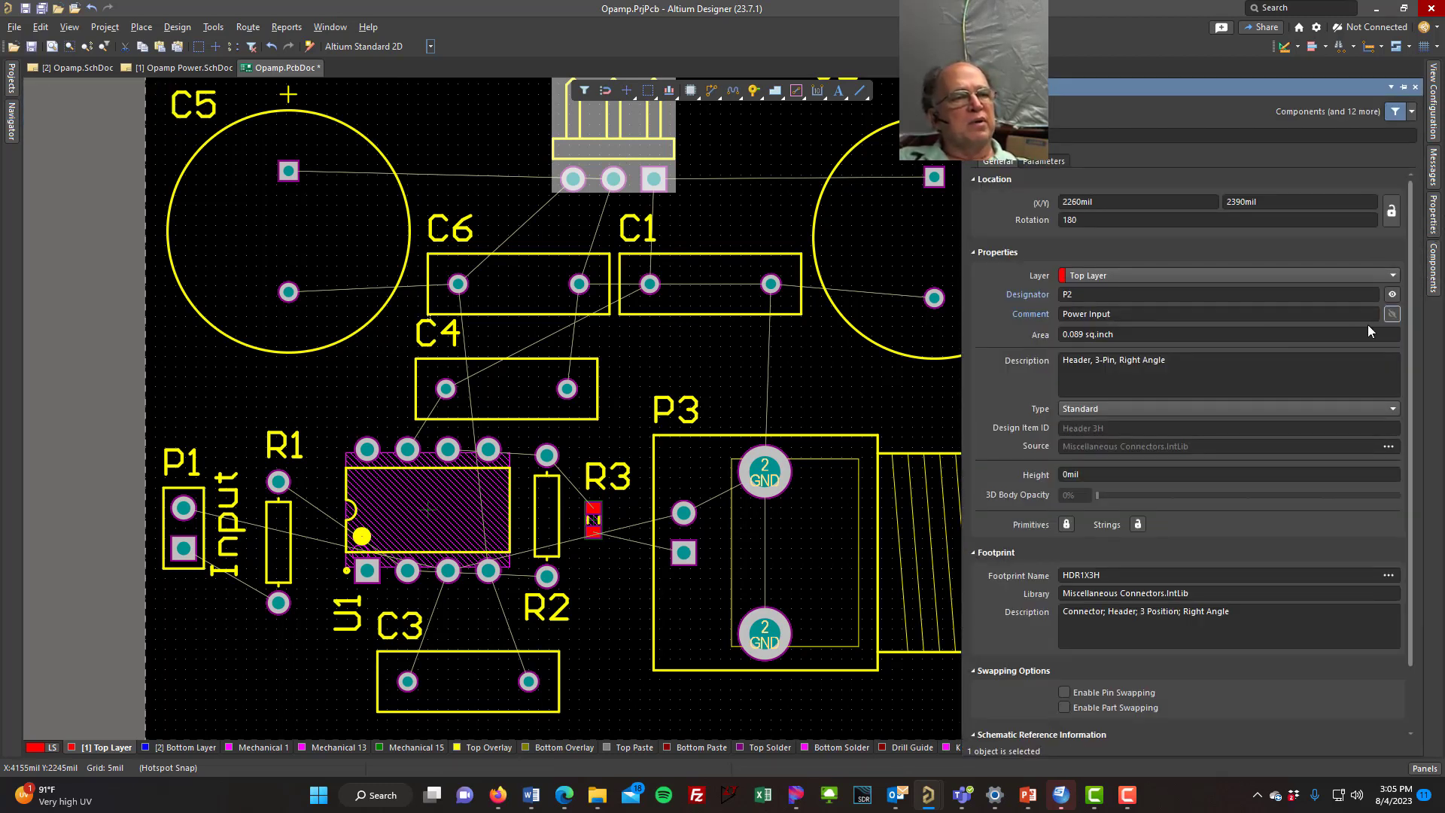
{"action": "left_click", "coordinate": [1393, 315]}
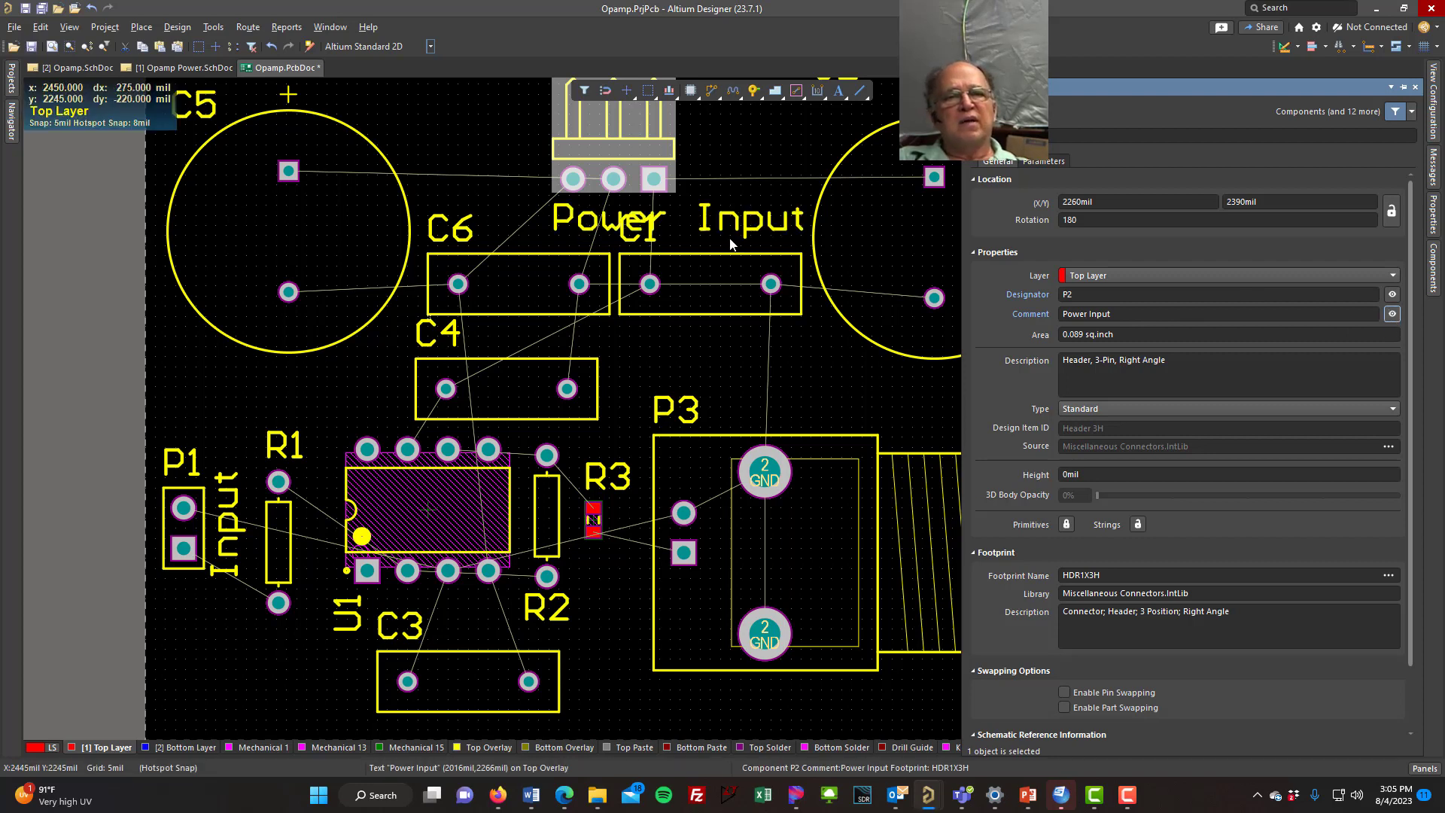
{"action": "left_click_drag", "start_coordinate": [723, 231], "coordinate": [612, 213]}
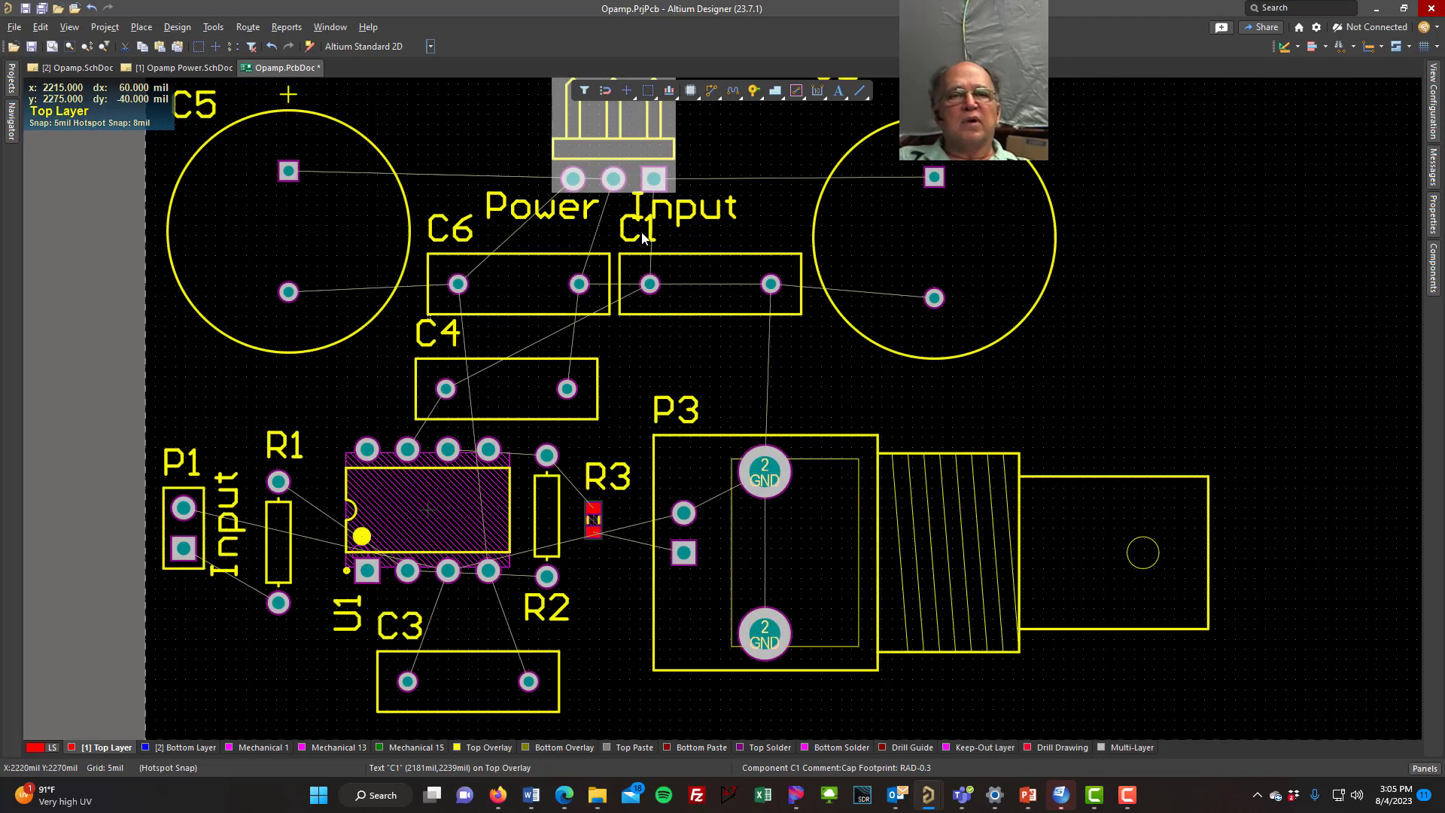
{"action": "left_click_drag", "start_coordinate": [672, 258], "coordinate": [770, 349]}
{"action": "left_click_drag", "start_coordinate": [606, 205], "coordinate": [611, 215]}
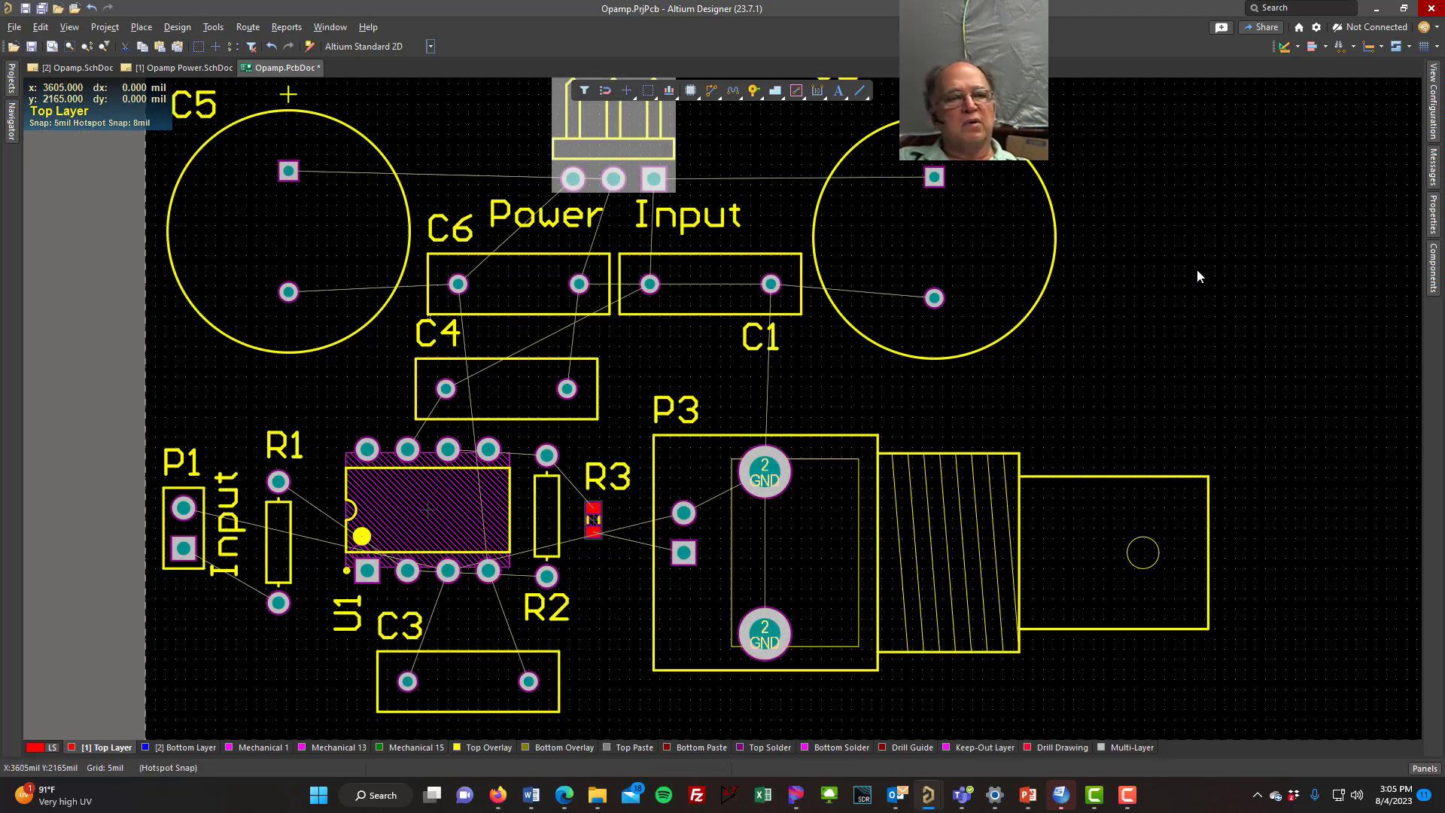
Show P3's comment "Output" centred below the connector body, and save all open documents.
{"action": "left_click", "coordinate": [813, 553]}
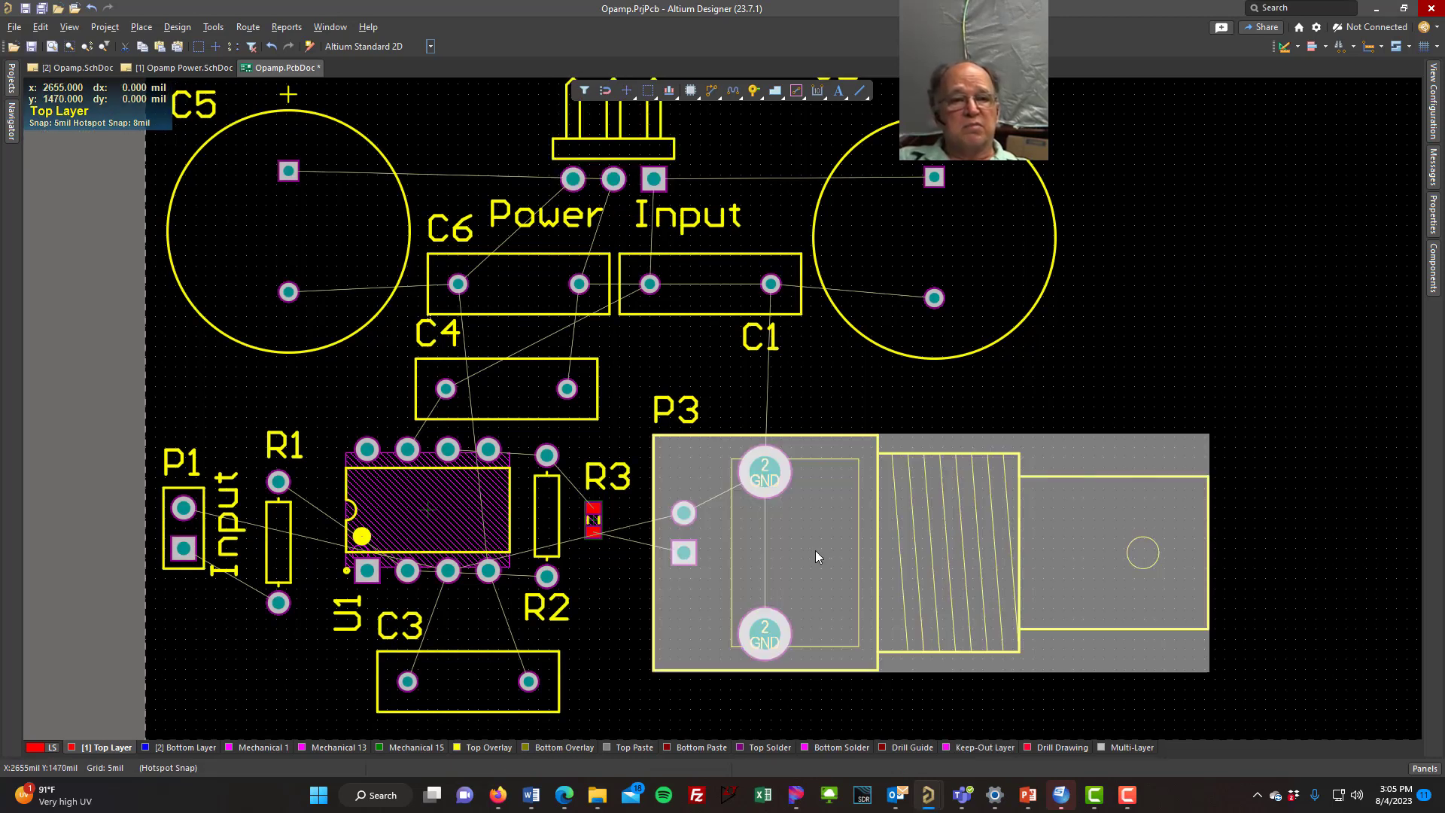
{"action": "left_click", "coordinate": [1433, 219]}
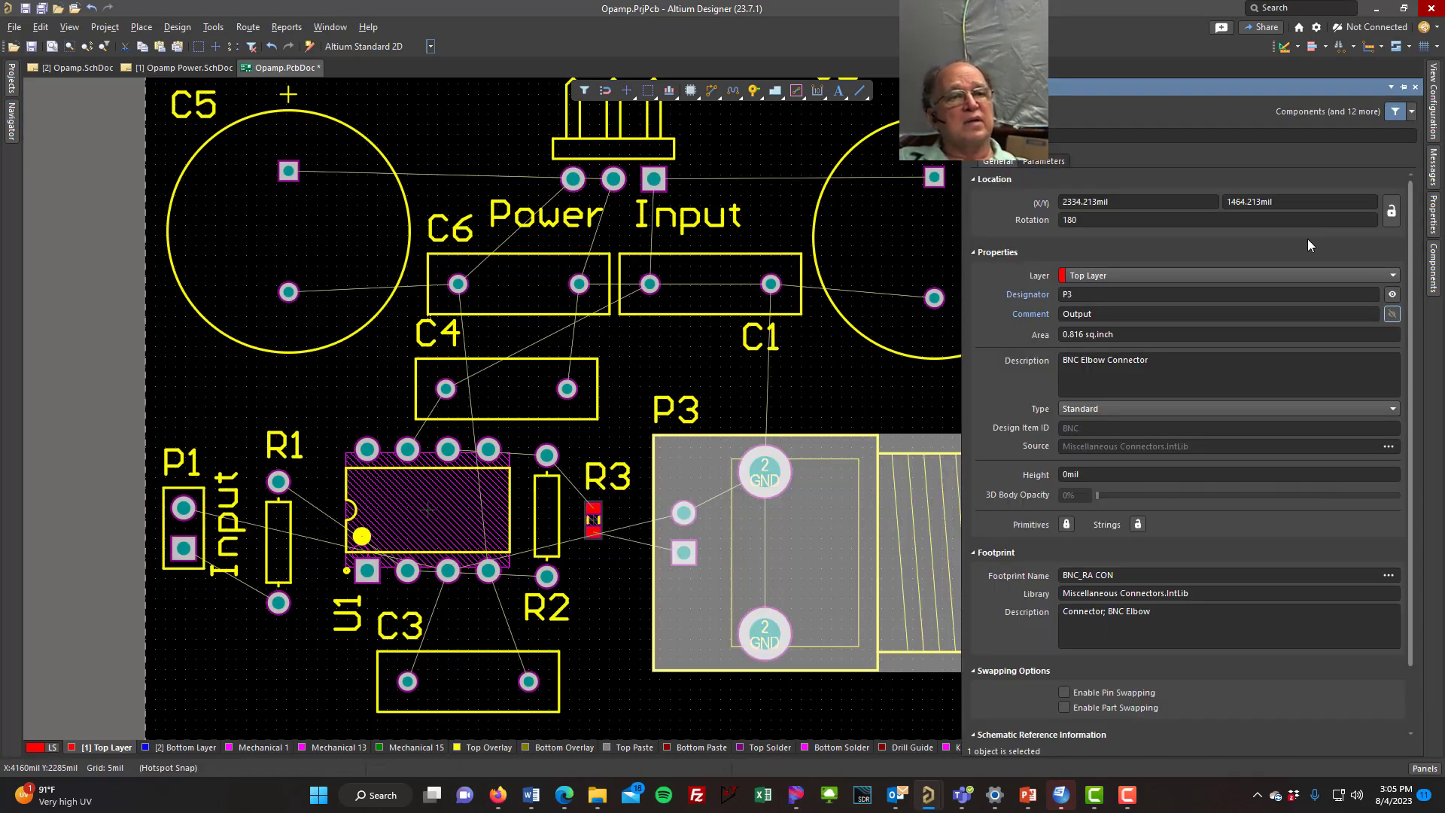
{"action": "left_click", "coordinate": [1393, 316]}
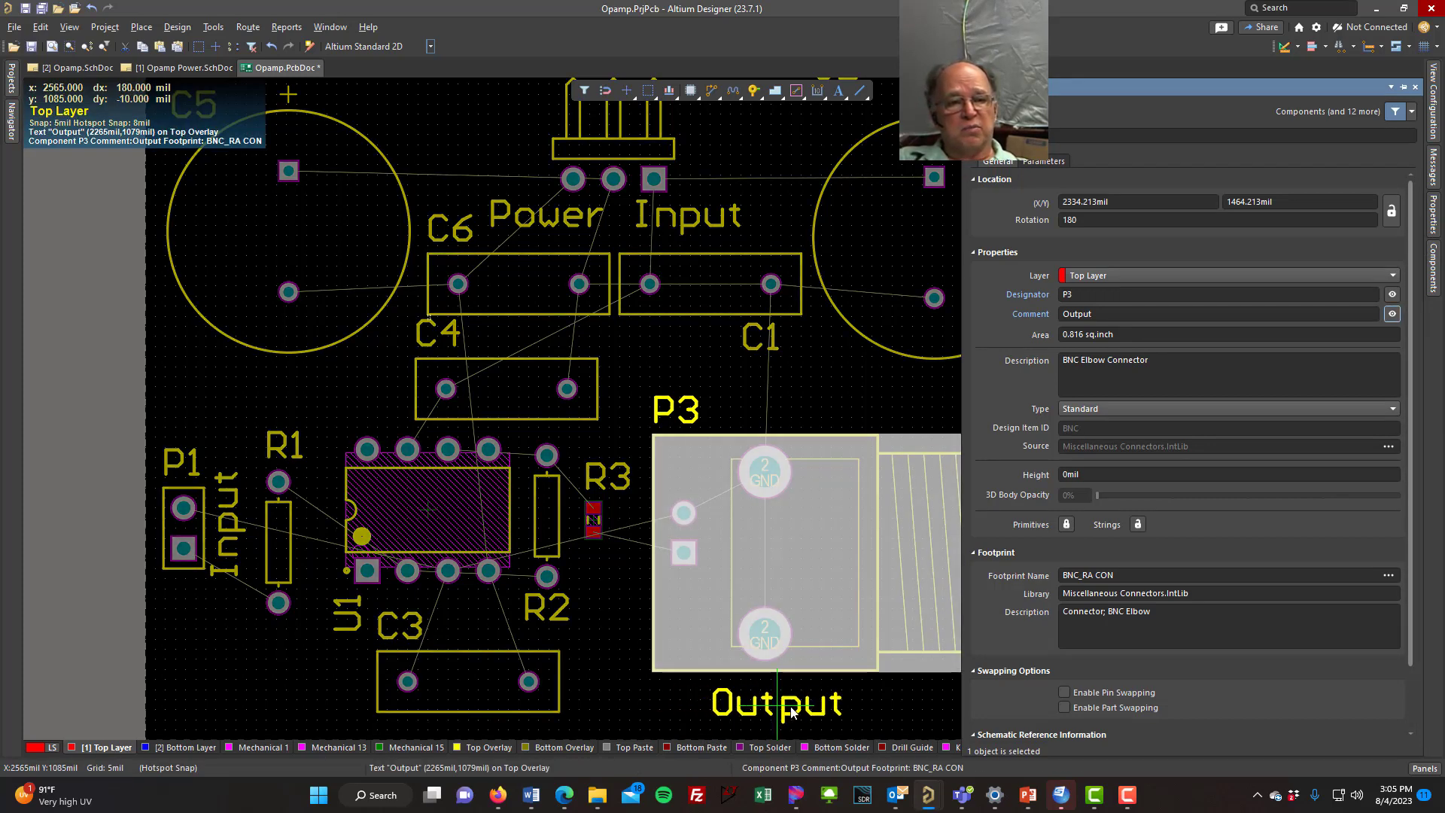
{"action": "left_click_drag", "start_coordinate": [792, 713], "coordinate": [826, 711]}
{"action": "left_click", "coordinate": [658, 710]}
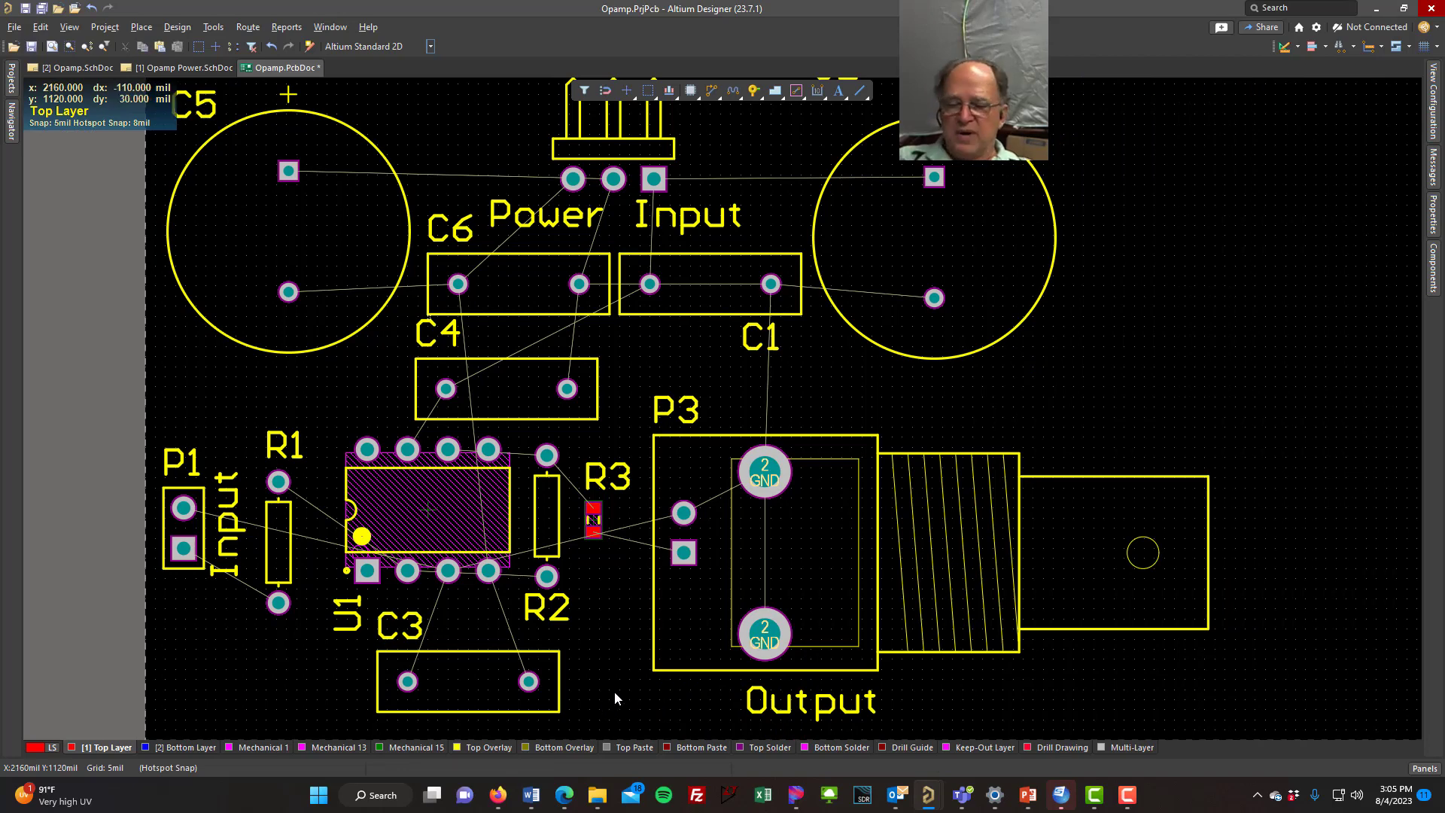
{"action": "scroll", "coordinate": [615, 697], "scroll_direction": "down", "scroll_amount": 1, "text": "ctrl"}
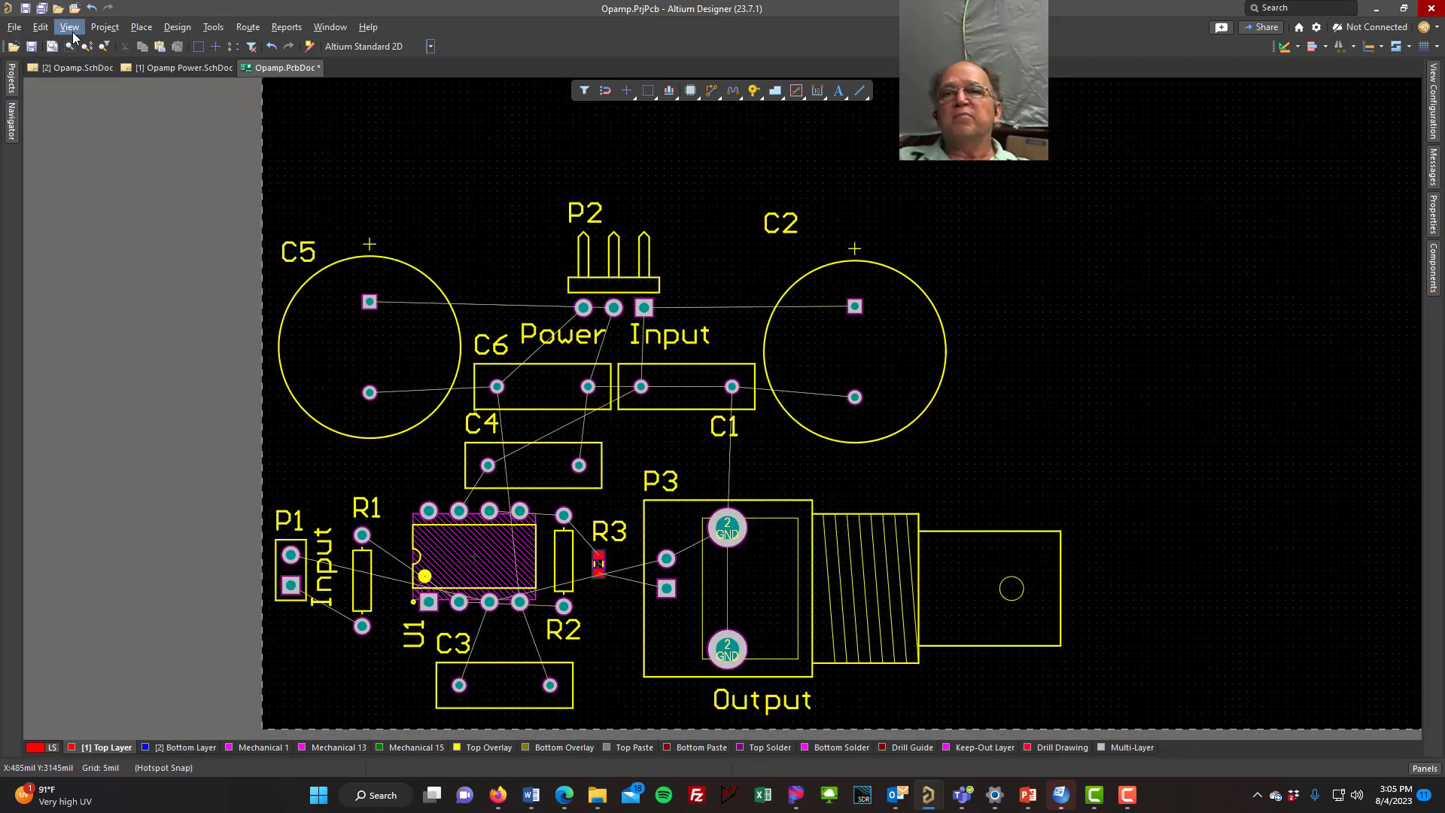
{"action": "left_click", "coordinate": [42, 7]}
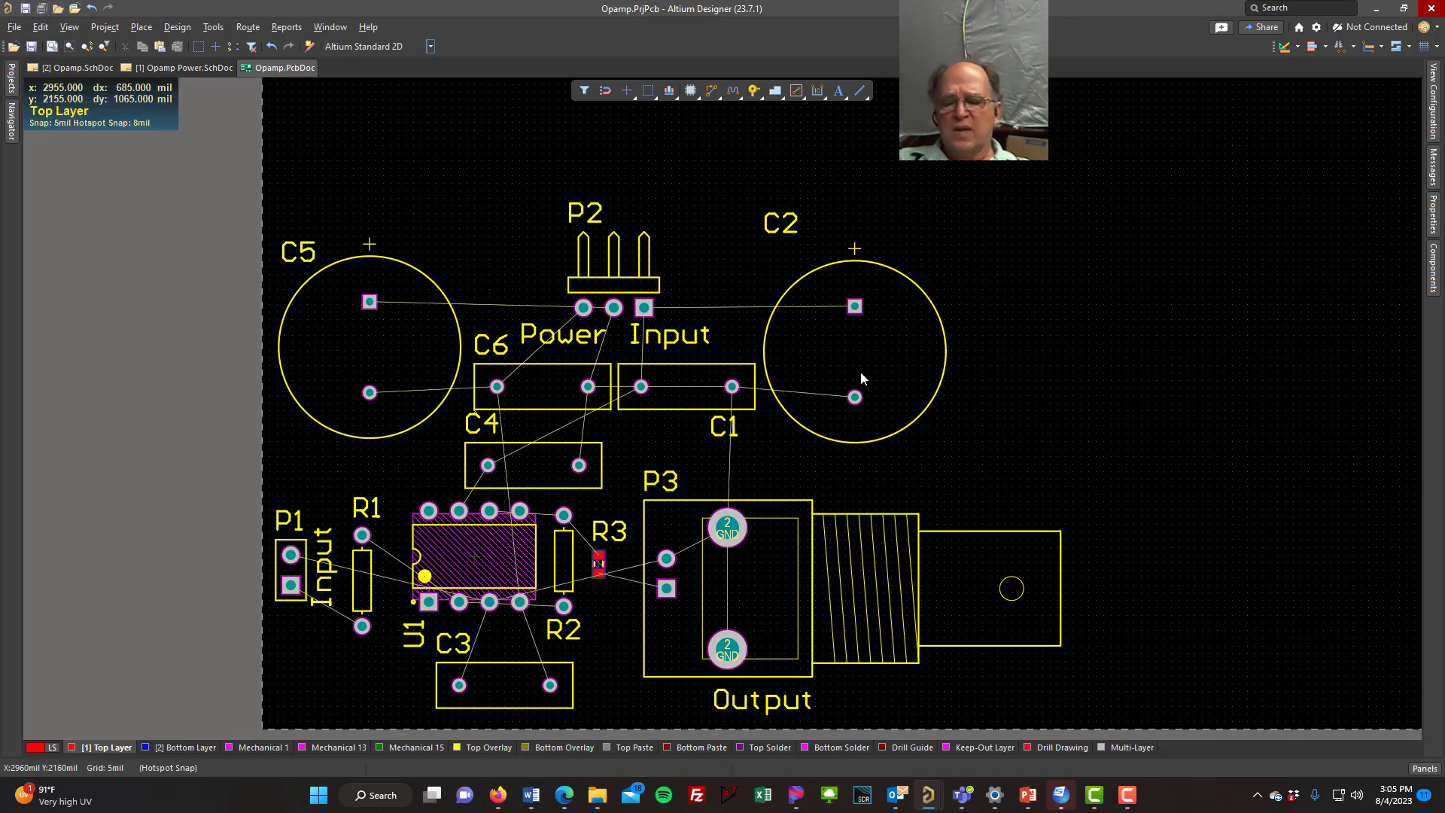
On the Keep-Out Layer, draw a keepout track 1750 mil up the board's left edge from the lower-left corner at (1000, 1000) to (1000, 2750).
{"action": "scroll", "coordinate": [852, 349], "scroll_direction": "down", "scroll_amount": 2, "text": "ctrl"}
{"action": "right_click_drag", "start_coordinate": [1009, 309], "coordinate": [826, 422]}
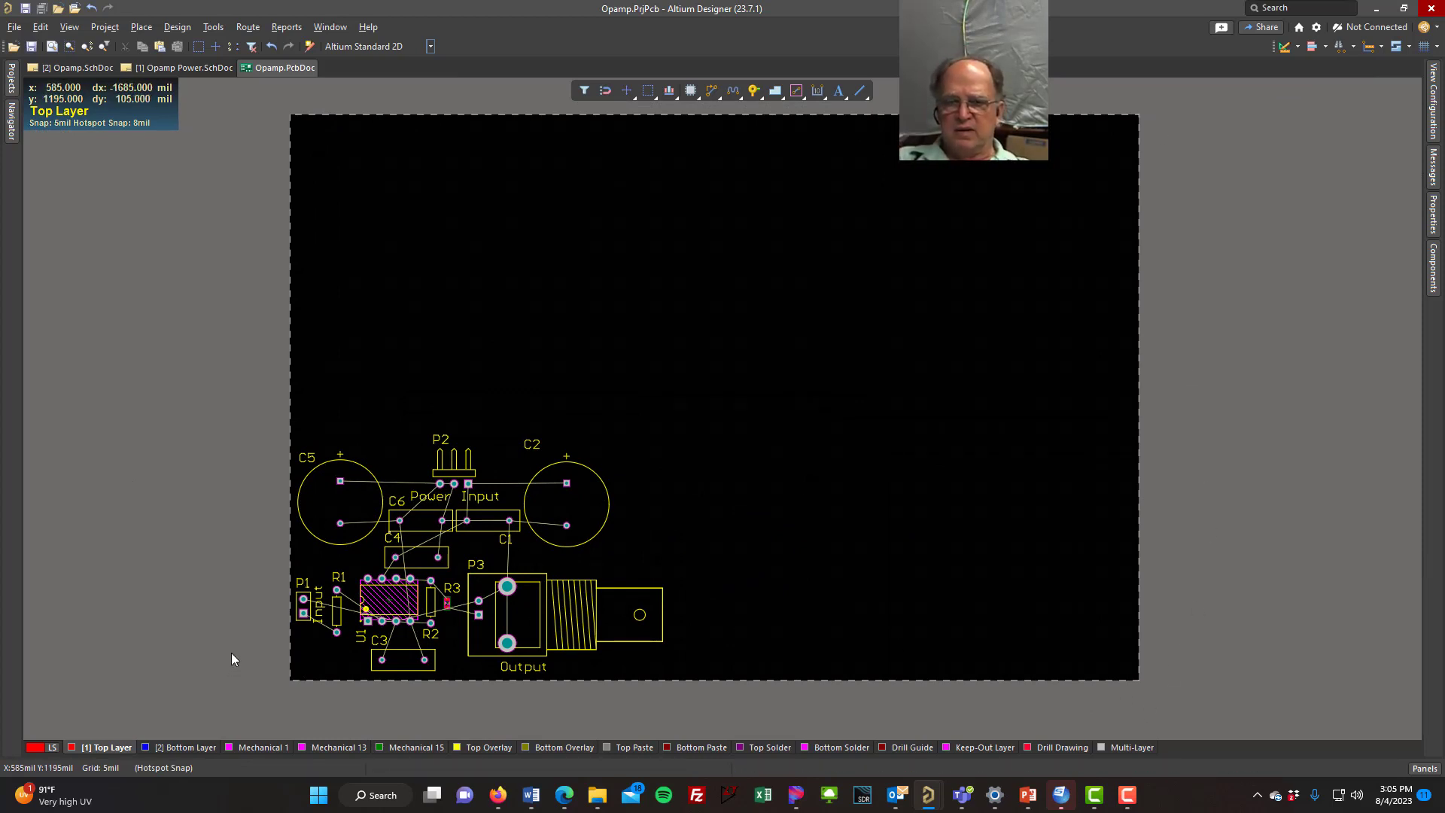
{"action": "right_click_drag", "start_coordinate": [153, 657], "coordinate": [318, 634]}
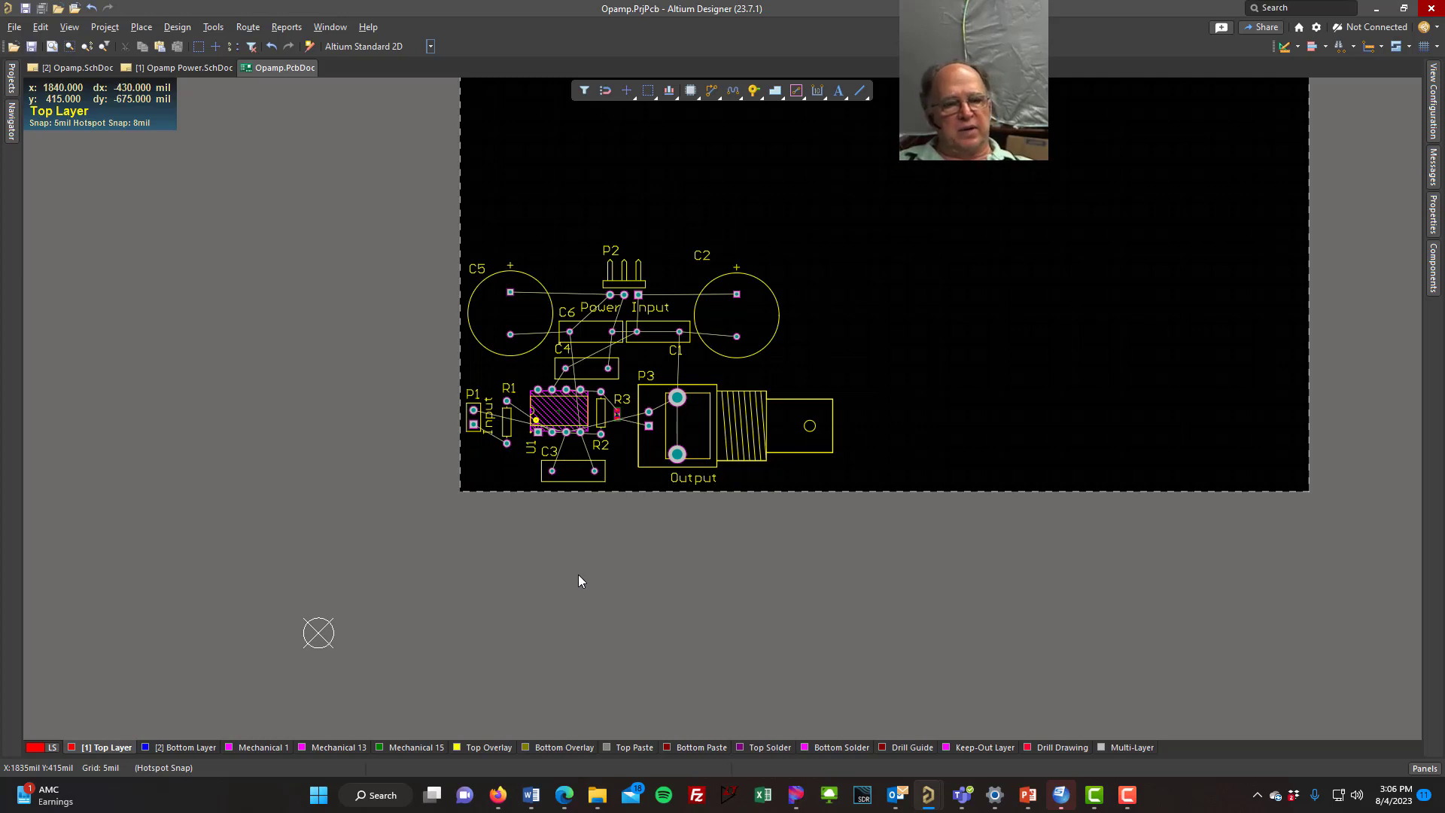
{"action": "left_click", "coordinate": [982, 746]}
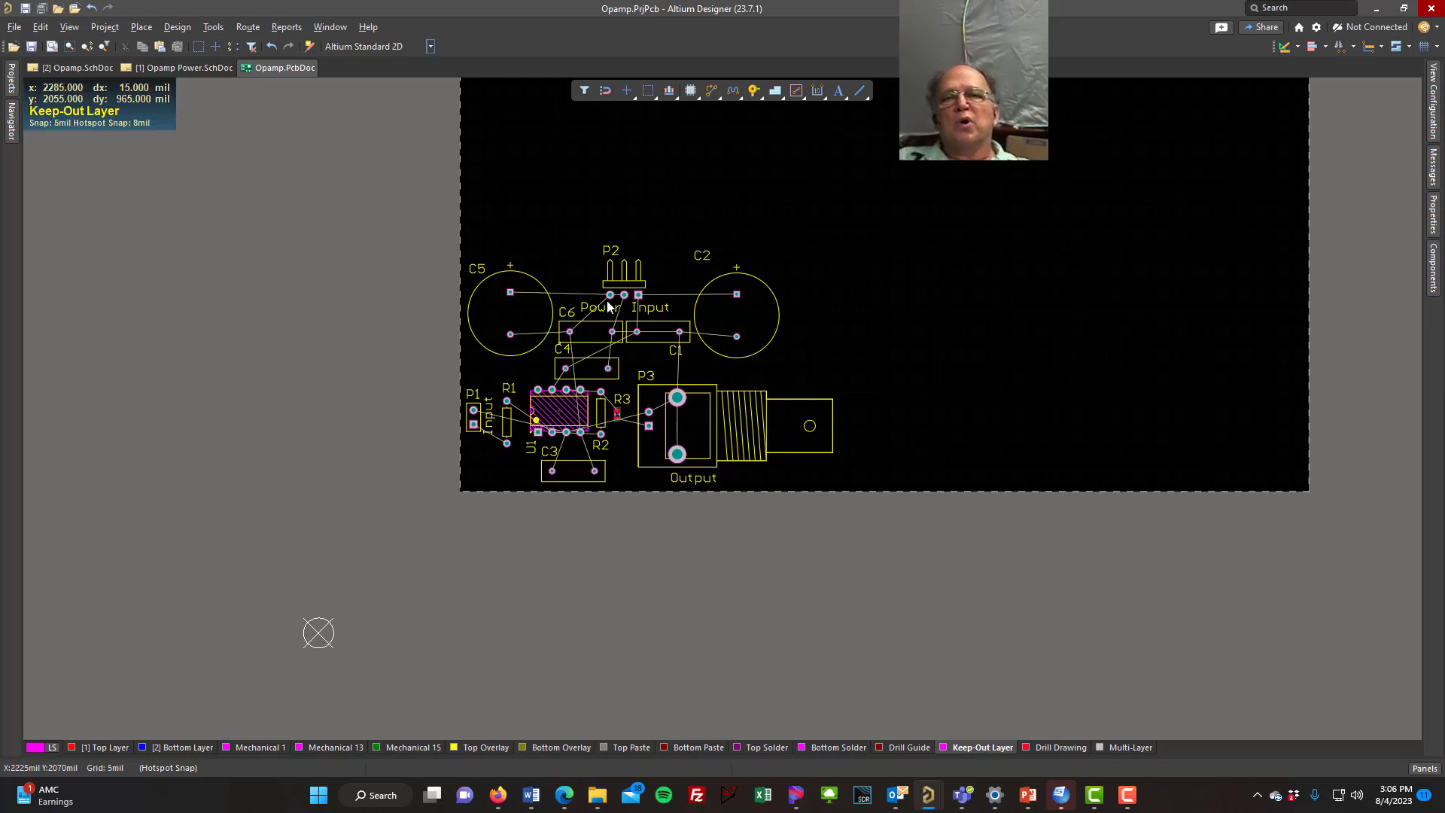
{"action": "left_click", "coordinate": [142, 29]}
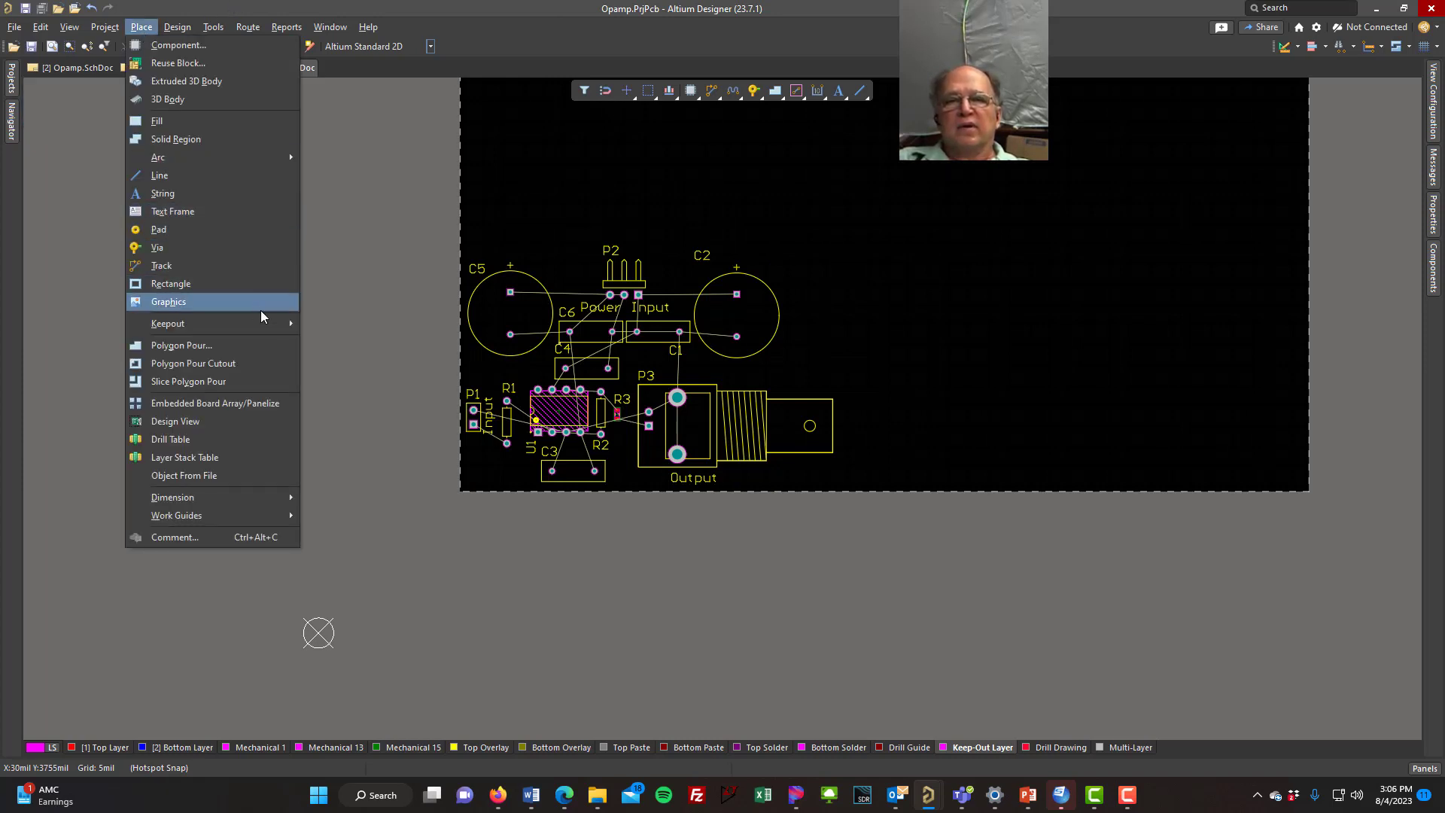
{"action": "mouse_move", "coordinate": [269, 319]}
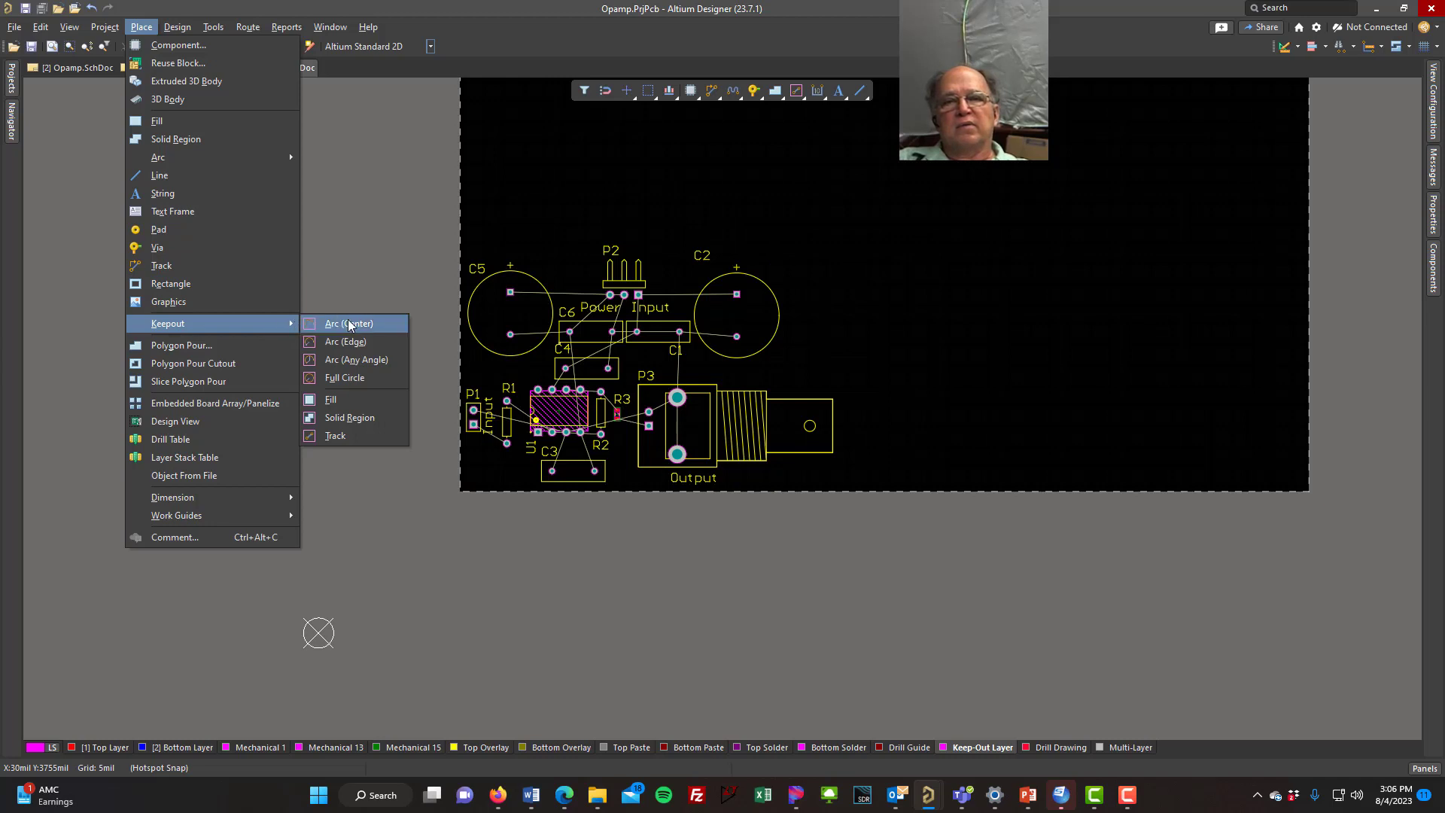
{"action": "left_click", "coordinate": [346, 437]}
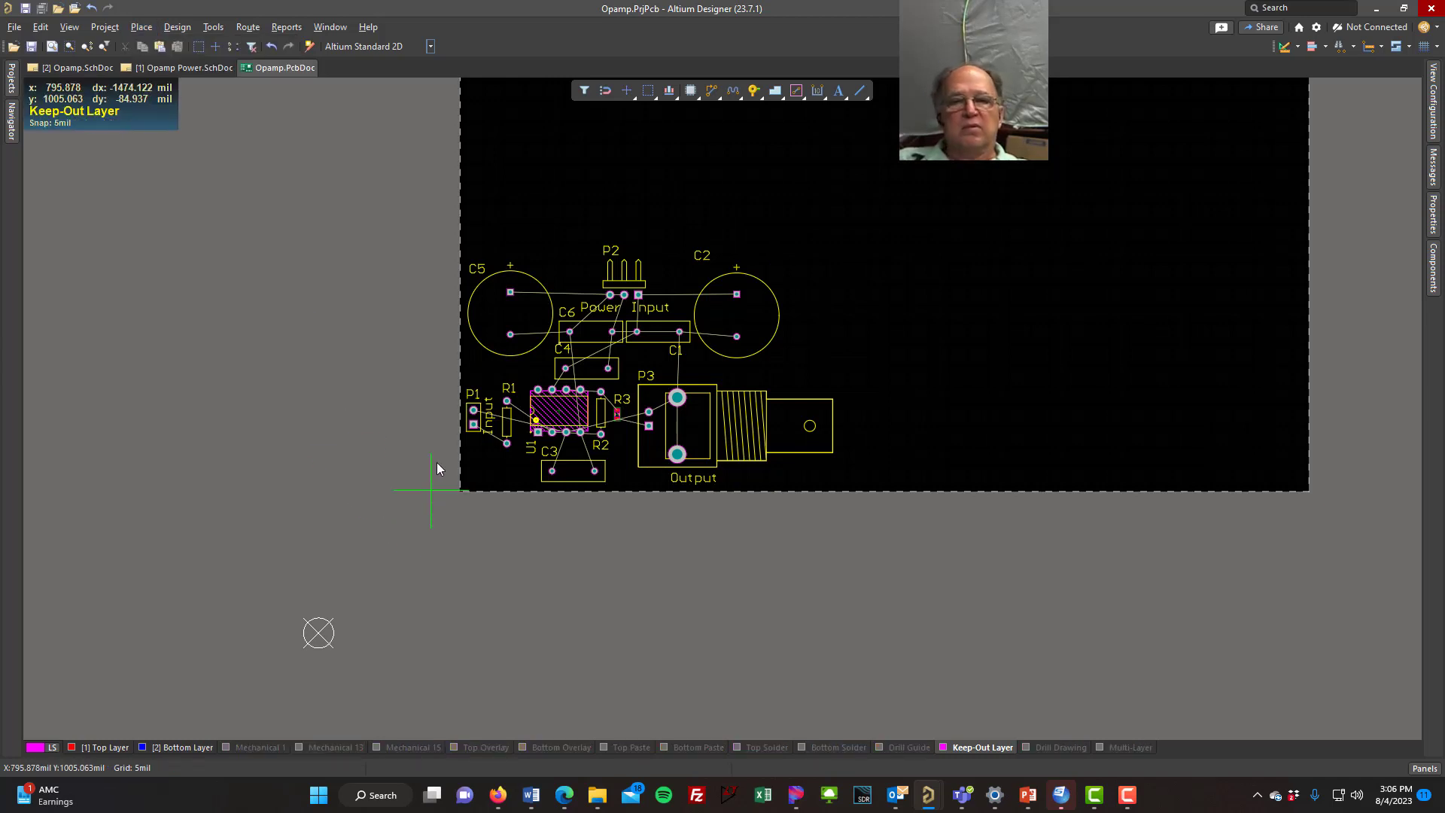
{"action": "scroll", "coordinate": [436, 475], "scroll_direction": "up", "scroll_amount": 5, "text": "ctrl"}
{"action": "scroll", "coordinate": [443, 480], "scroll_direction": "up", "scroll_amount": 2, "text": "ctrl"}
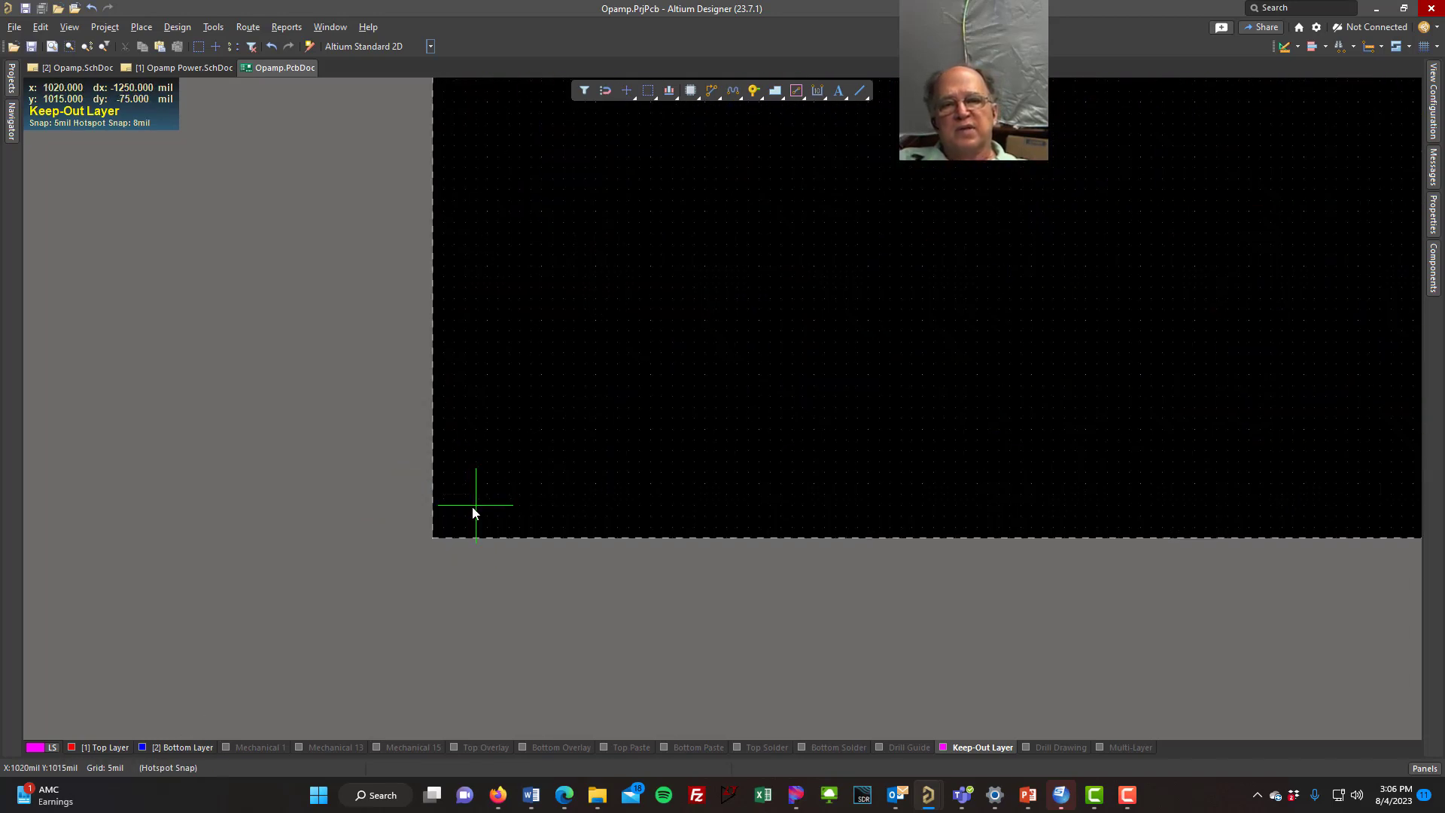
{"action": "left_click", "coordinate": [431, 539]}
{"action": "scroll", "coordinate": [432, 538], "scroll_direction": "down", "scroll_amount": 6, "text": "ctrl"}
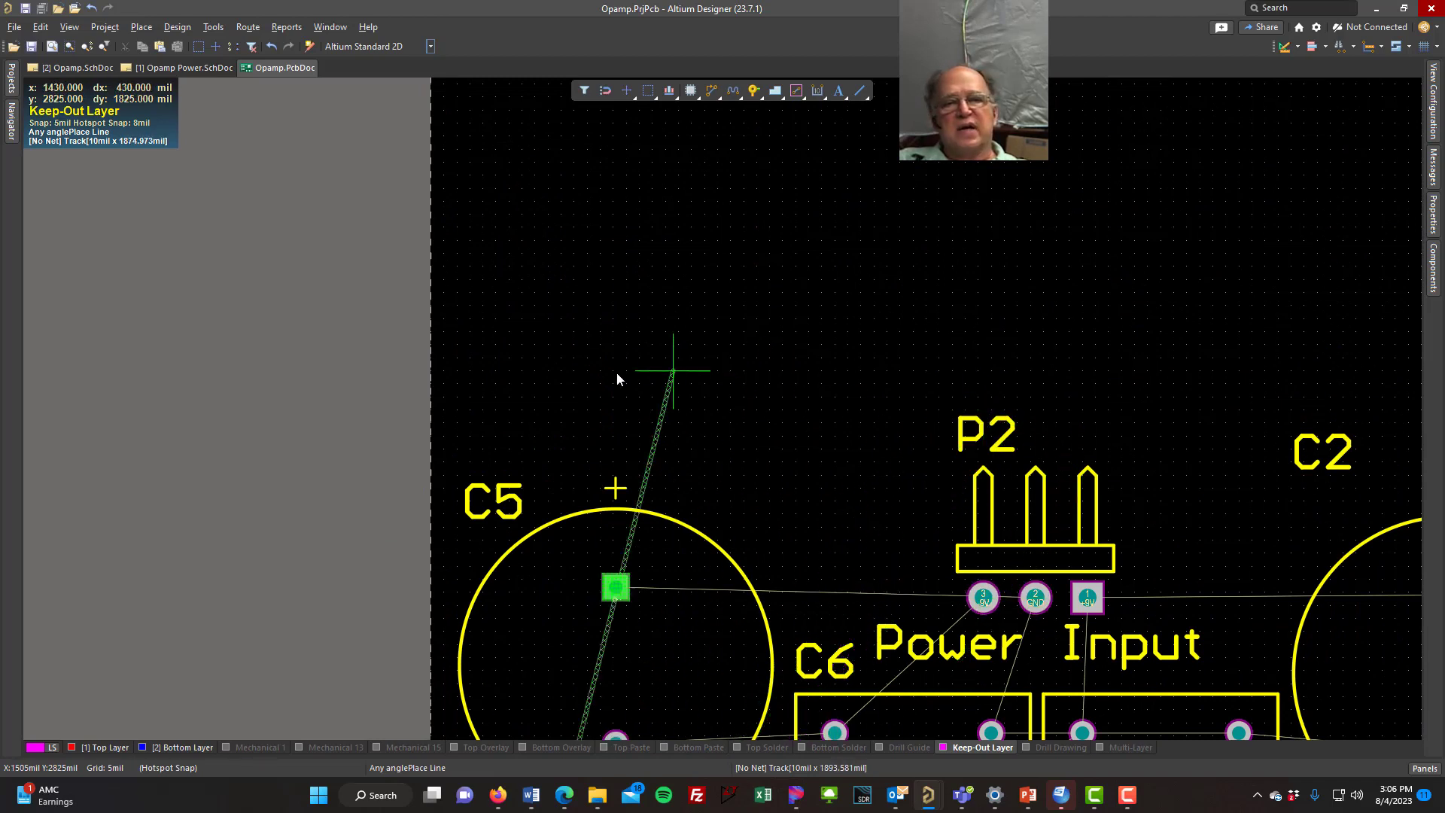
{"action": "scroll", "coordinate": [436, 402], "scroll_direction": "up", "scroll_amount": 4, "text": "ctrl"}
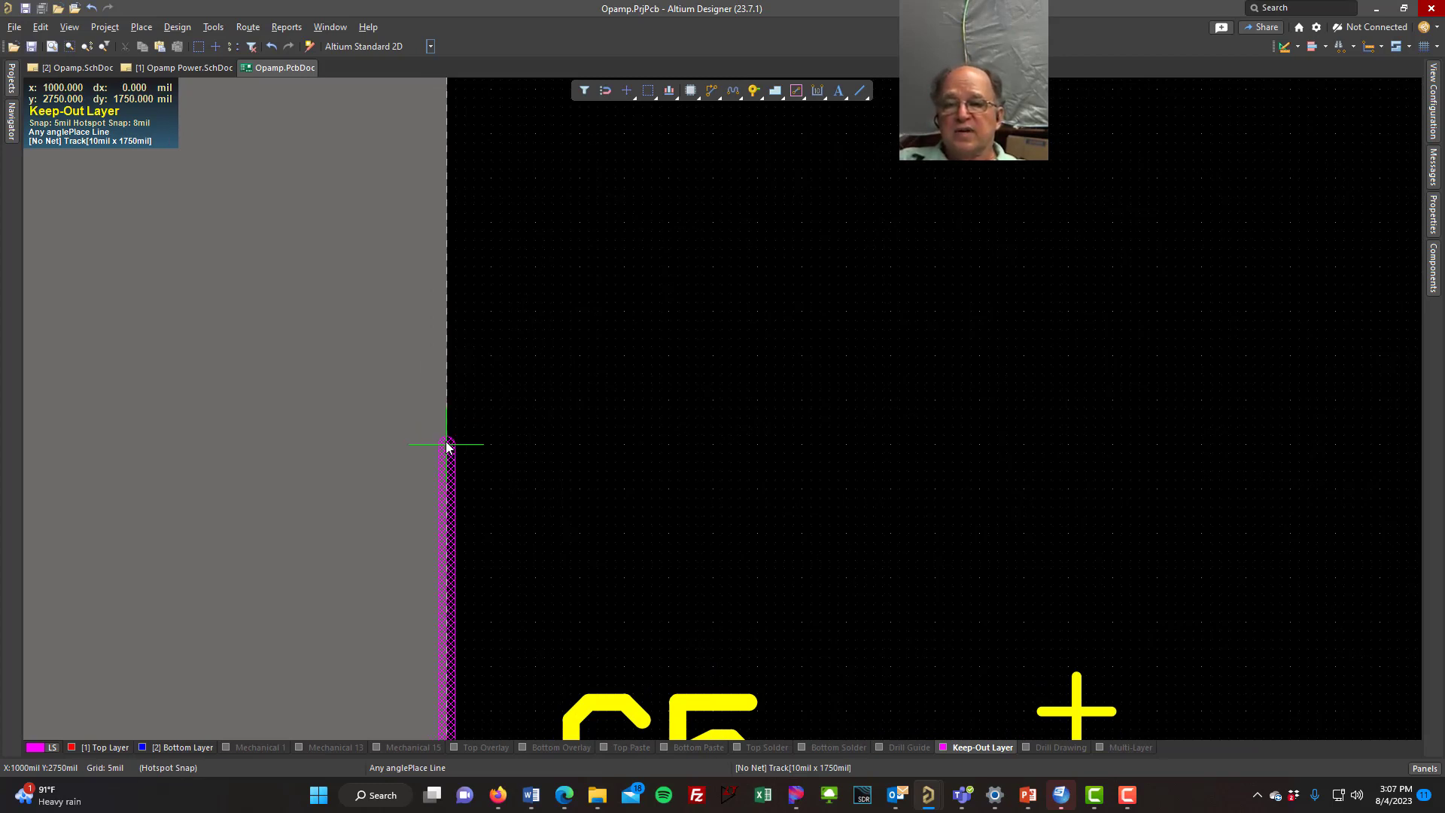
{"action": "left_click", "coordinate": [448, 445]}
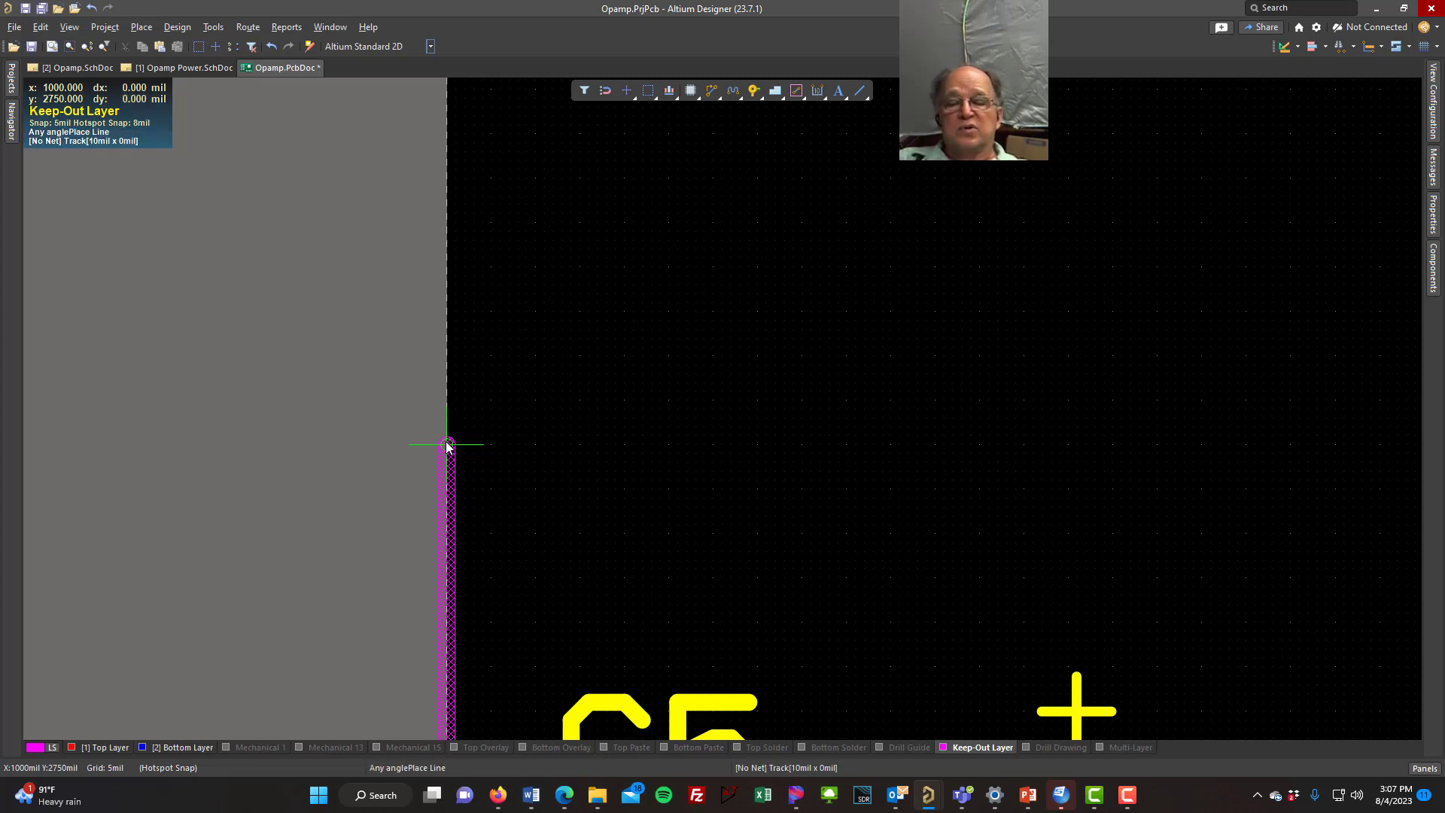
Continue the keepout track horizontally above P2 and C2 for about 2300 mil, ending just beyond C2, and end the track placement.
{"action": "scroll", "coordinate": [457, 445], "scroll_direction": "down", "scroll_amount": 5, "text": "ctrl"}
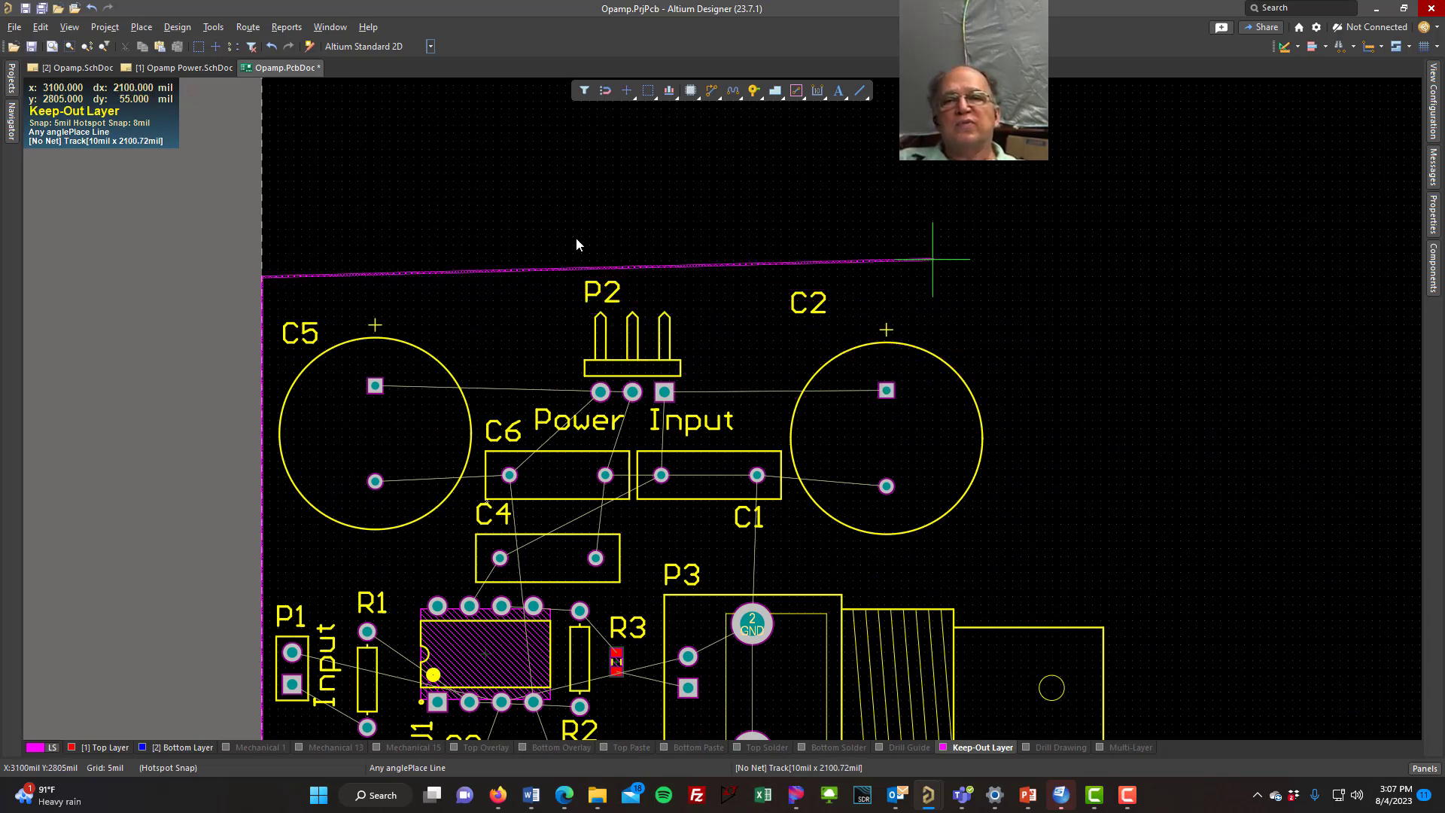
{"action": "scroll", "coordinate": [298, 287], "scroll_direction": "up", "scroll_amount": 5, "text": "ctrl"}
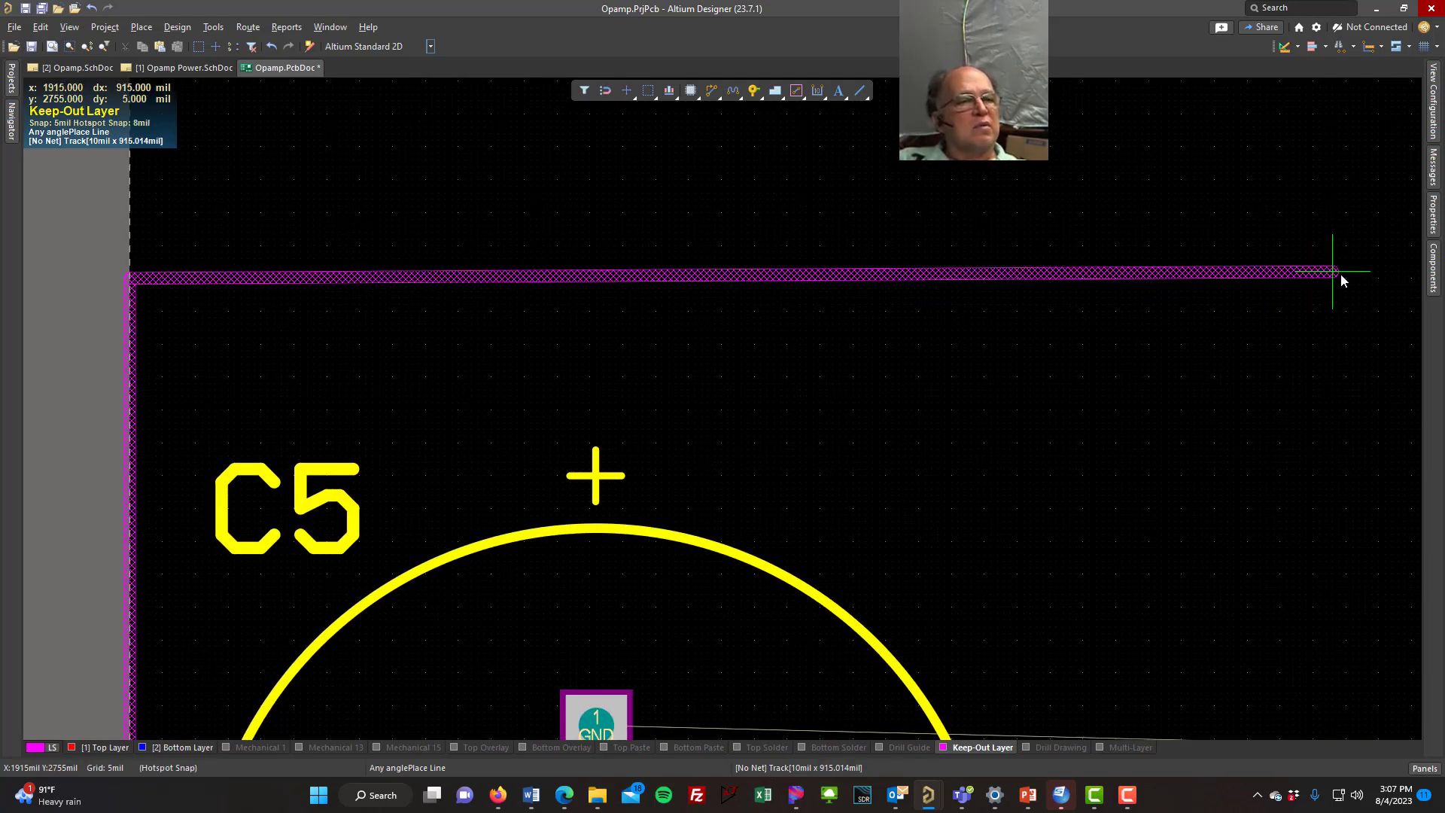
{"action": "mouse_move", "coordinate": [1428, 285]}
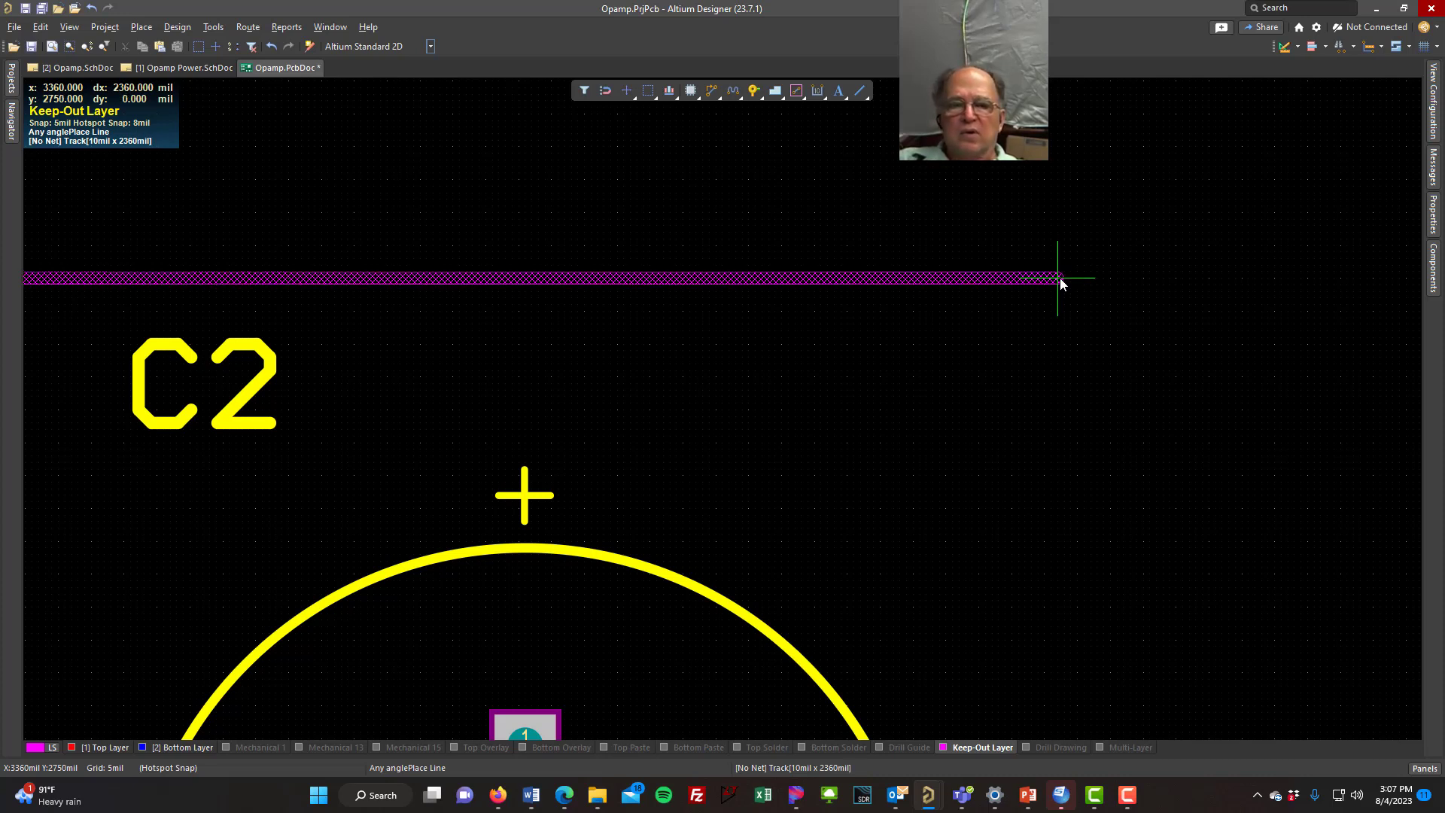
{"action": "scroll", "coordinate": [1060, 278], "scroll_direction": "down", "scroll_amount": 2, "text": "ctrl"}
{"action": "scroll", "coordinate": [1060, 278], "scroll_direction": "down", "scroll_amount": 3, "text": "ctrl"}
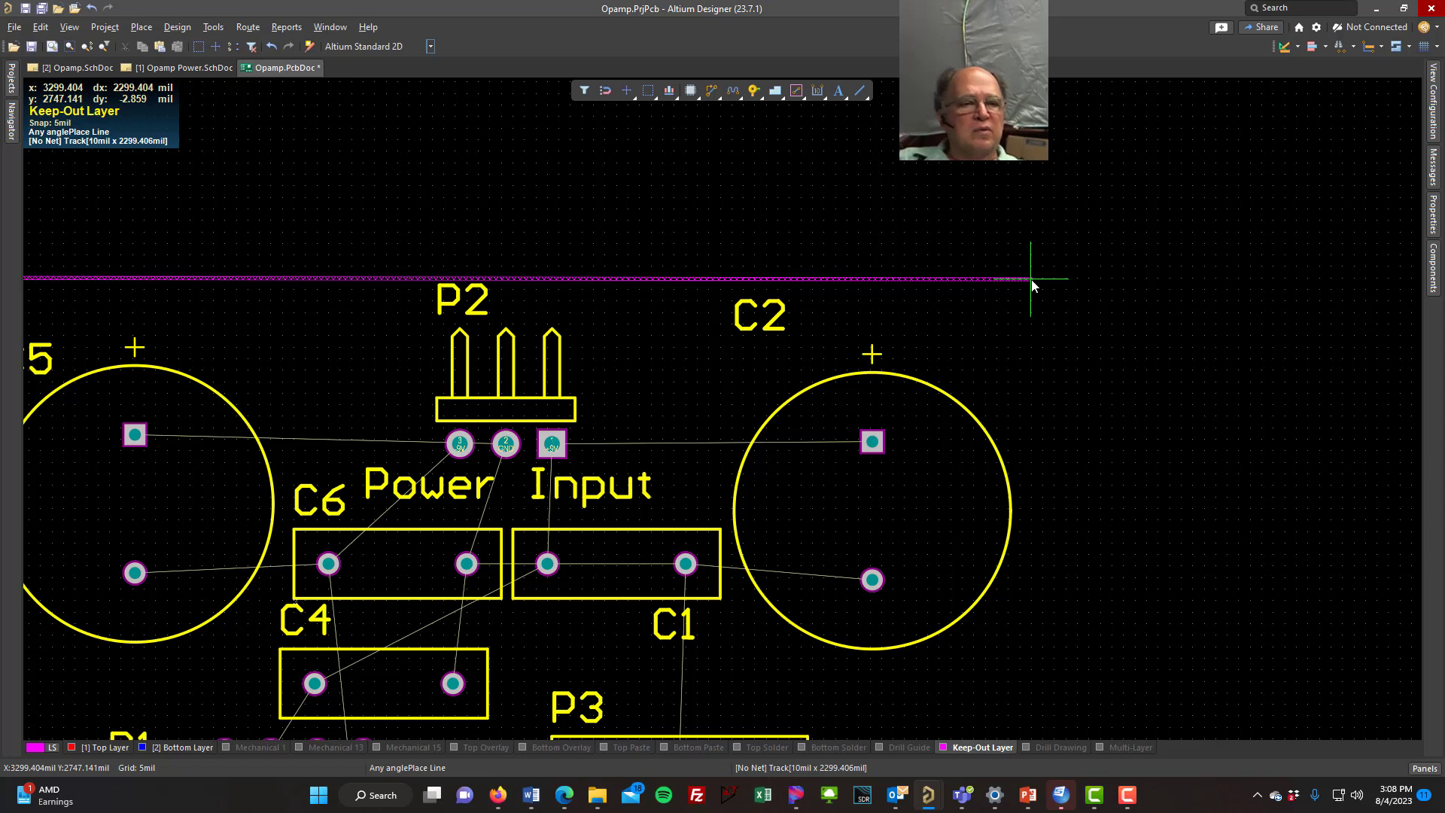
{"action": "scroll", "coordinate": [1032, 279], "scroll_direction": "up", "scroll_amount": 8, "text": "ctrl"}
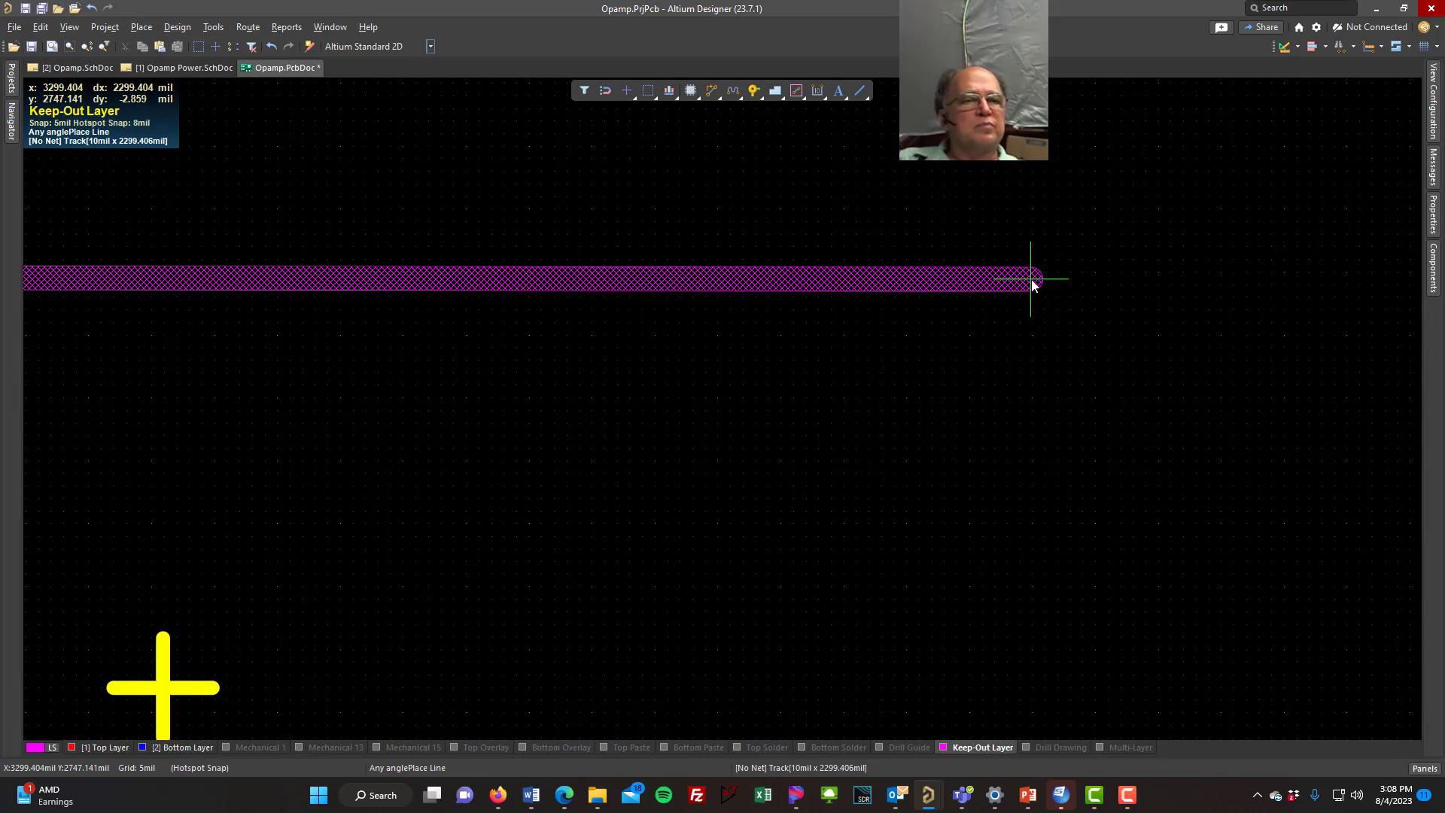
{"action": "left_click", "coordinate": [1031, 280]}
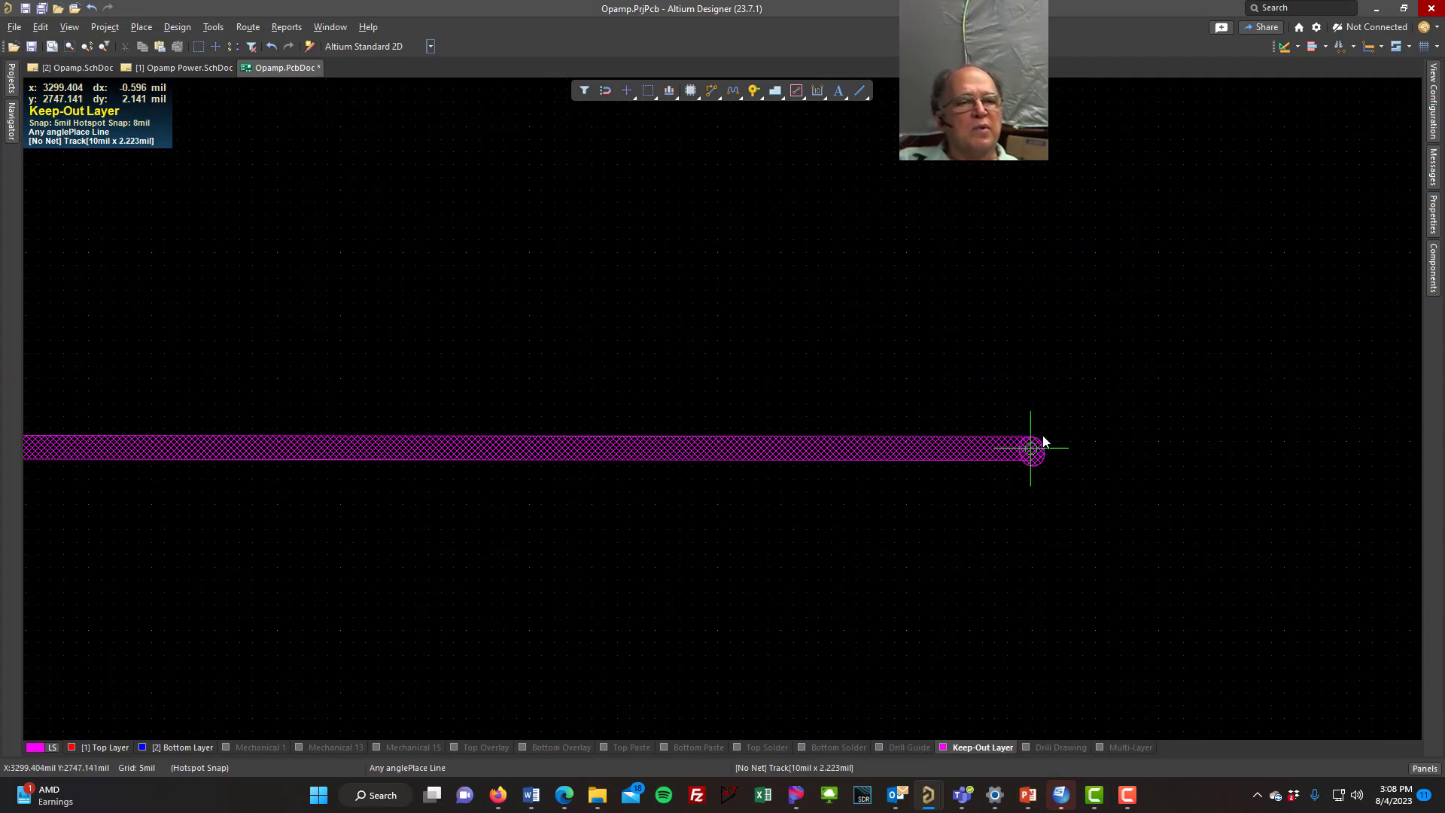
{"action": "right_click", "coordinate": [1083, 417]}
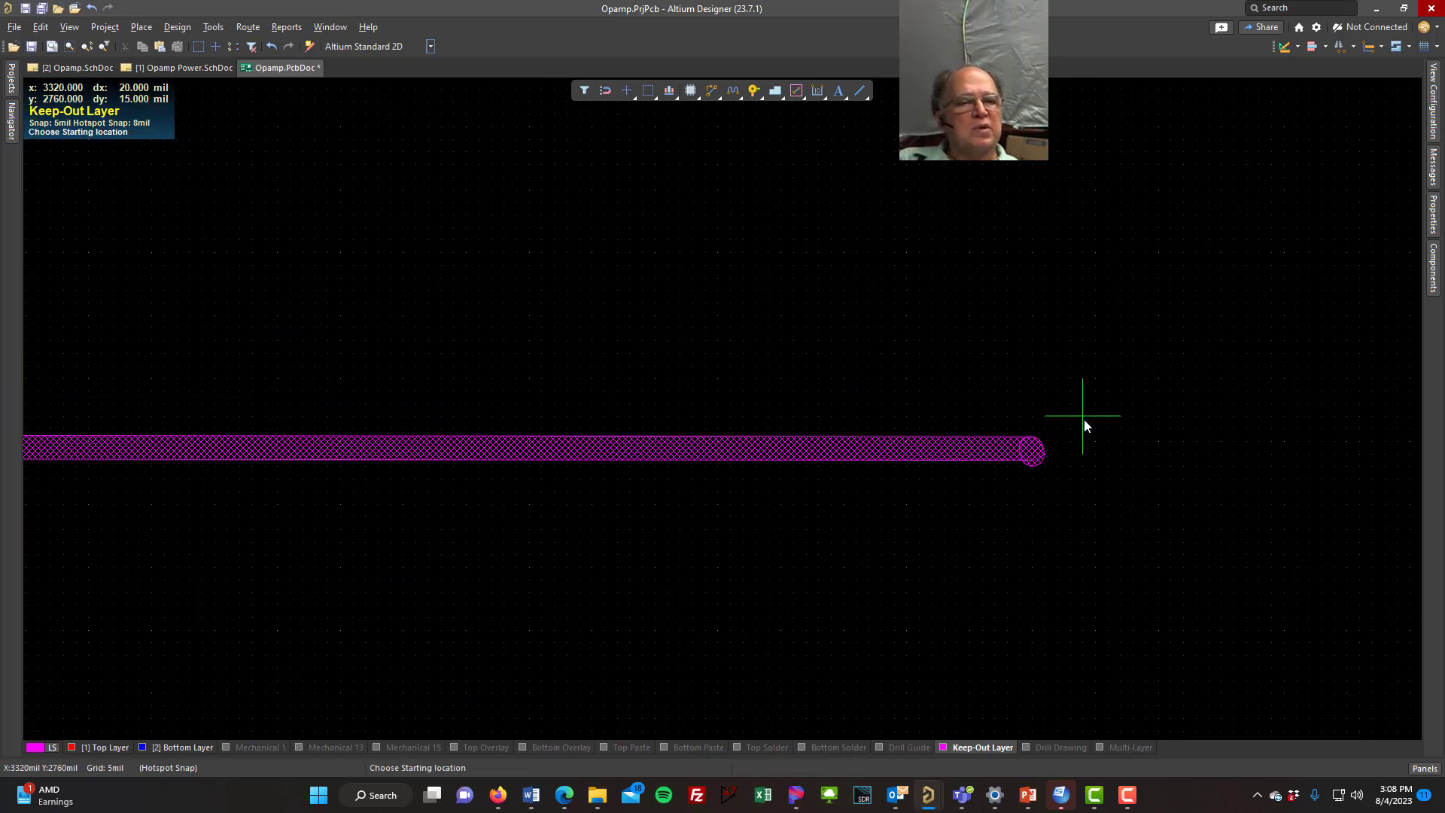
{"action": "right_click", "coordinate": [1082, 417]}
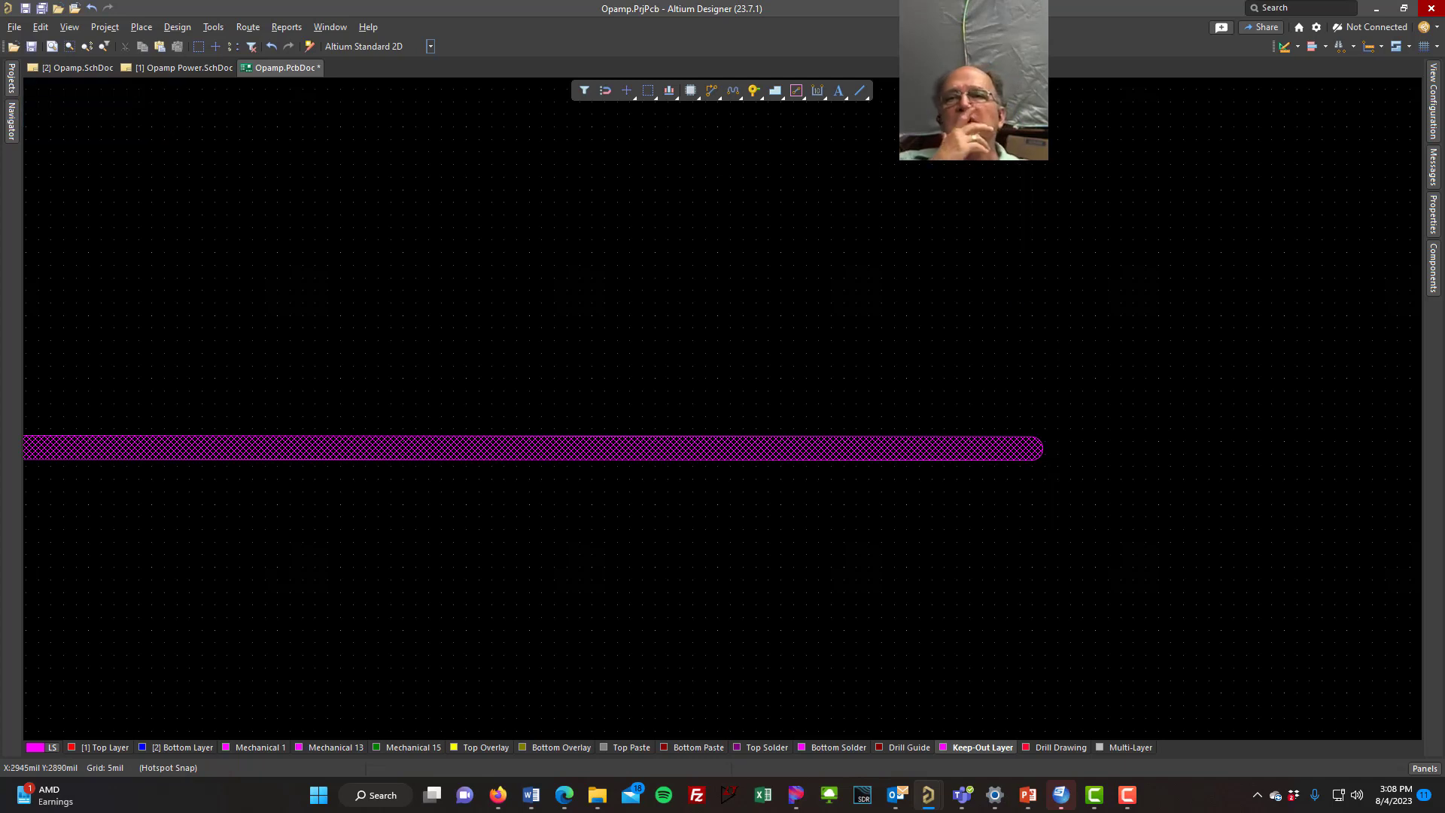
Place a keepout track from the upper boundary's end beyond C2 straight down to the board's lower edge at (3300, 1000).
{"action": "left_click", "coordinate": [142, 27]}
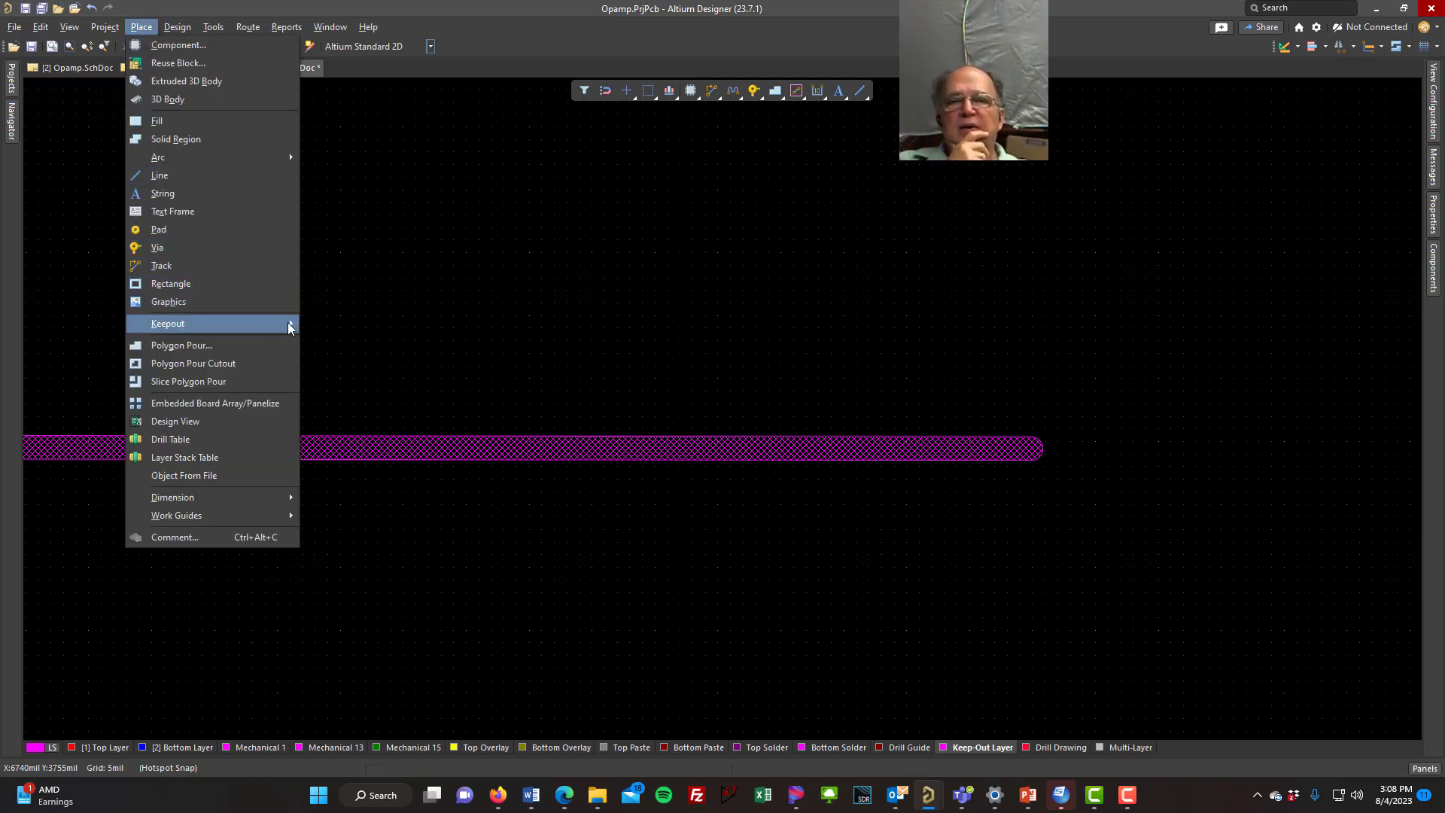
{"action": "mouse_move", "coordinate": [292, 322]}
{"action": "left_click", "coordinate": [368, 436]}
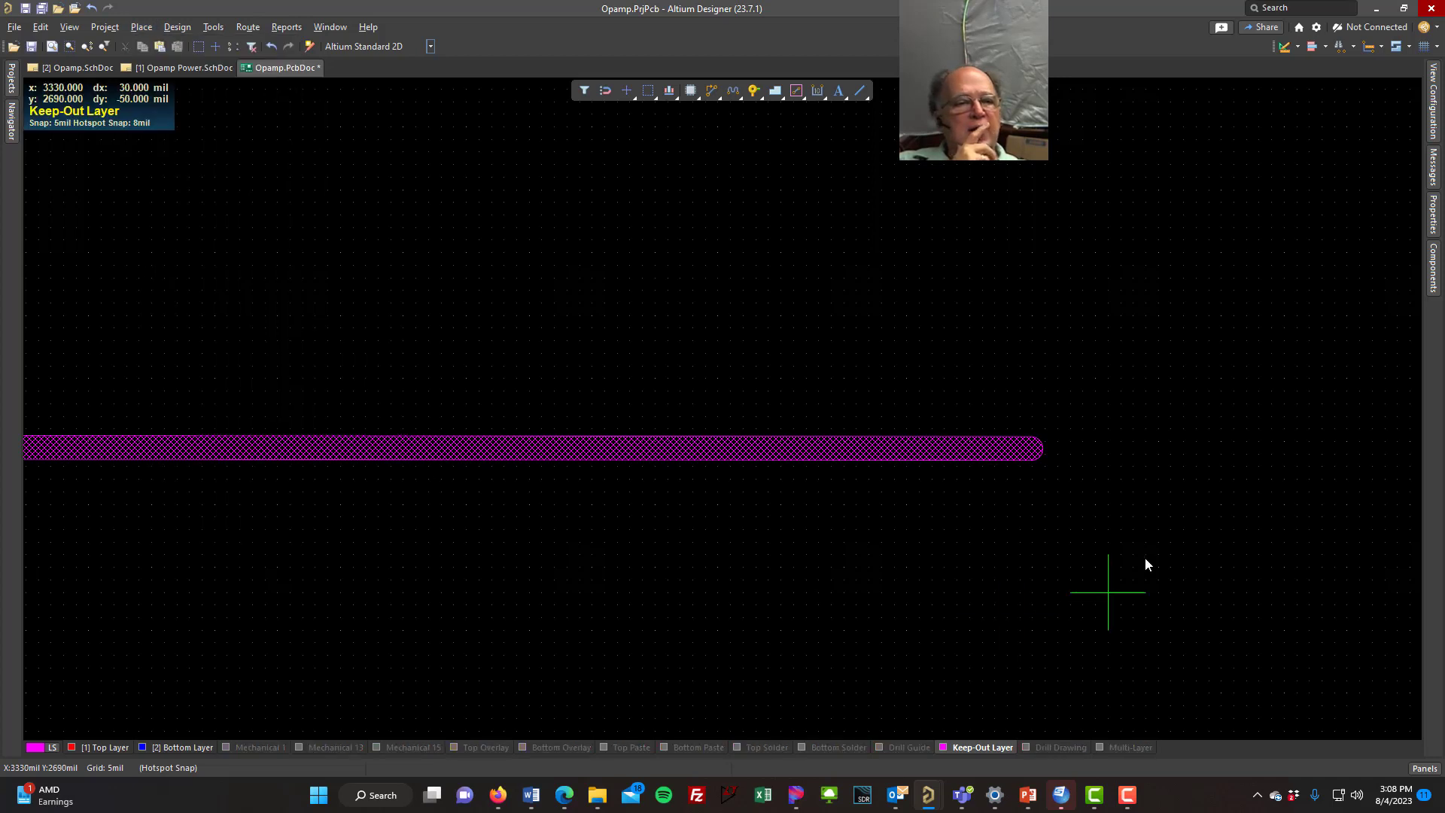
{"action": "left_click", "coordinate": [1037, 451]}
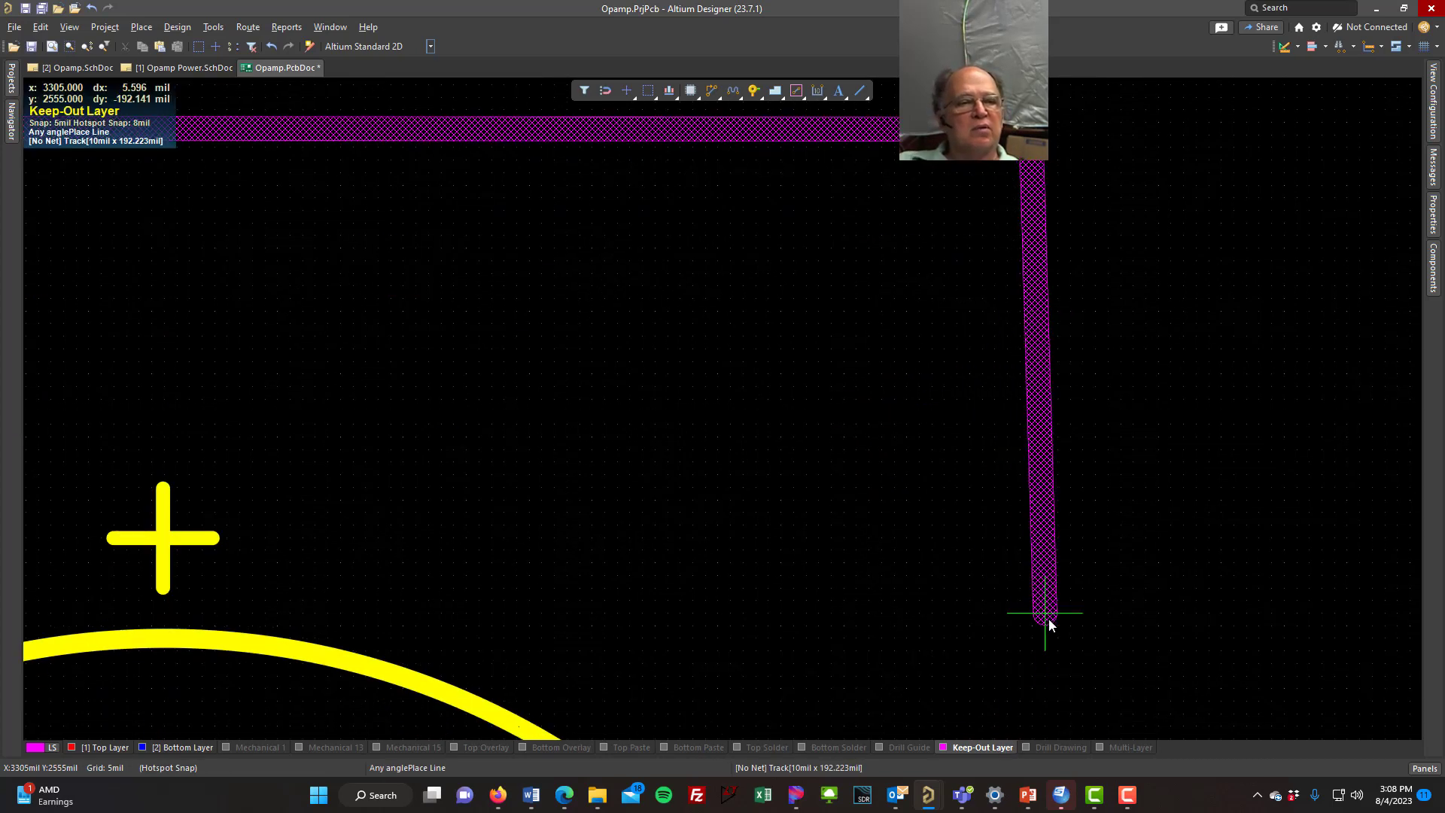
{"action": "mouse_move", "coordinate": [1059, 793]}
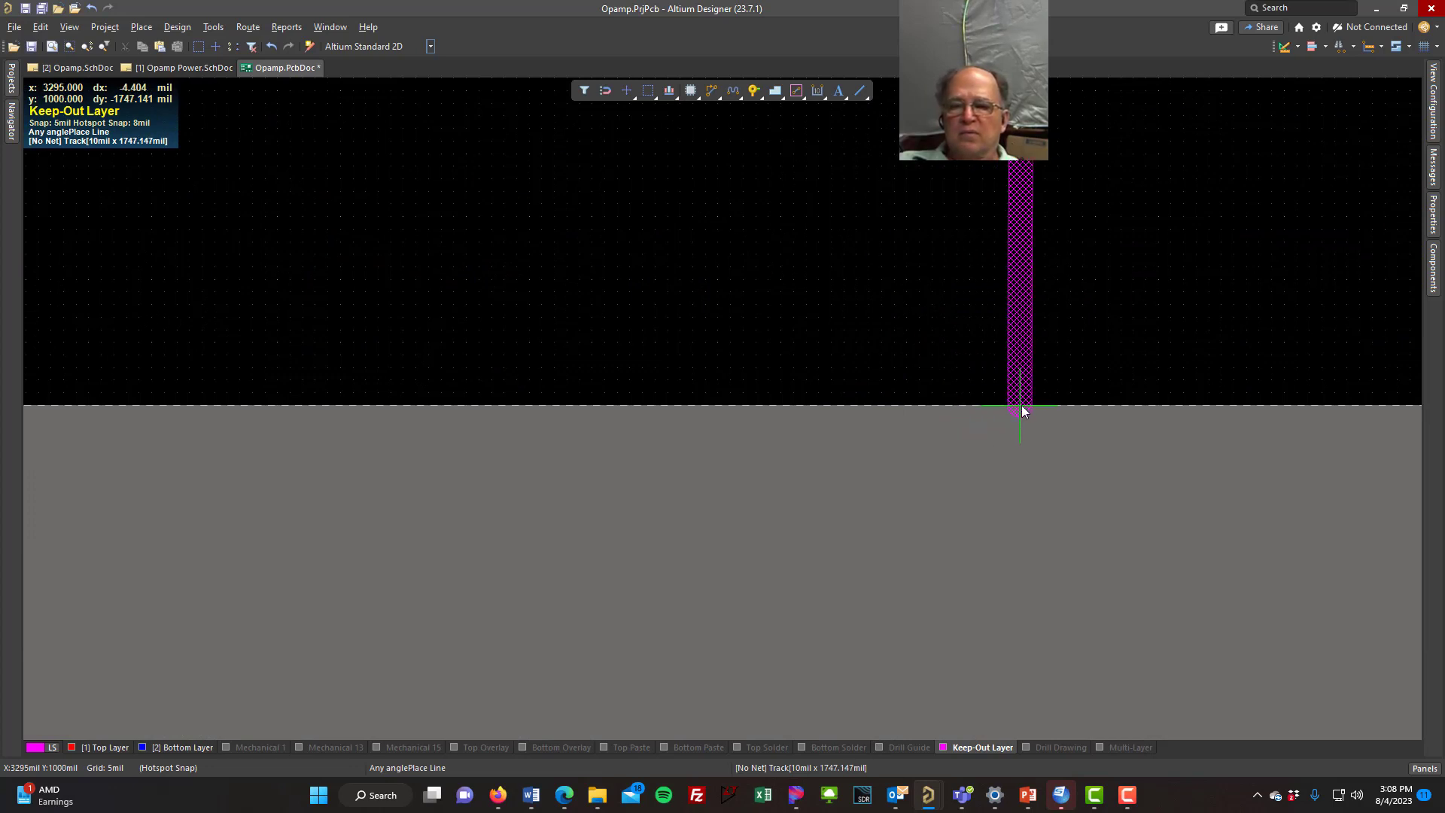
{"action": "left_click", "coordinate": [1032, 409]}
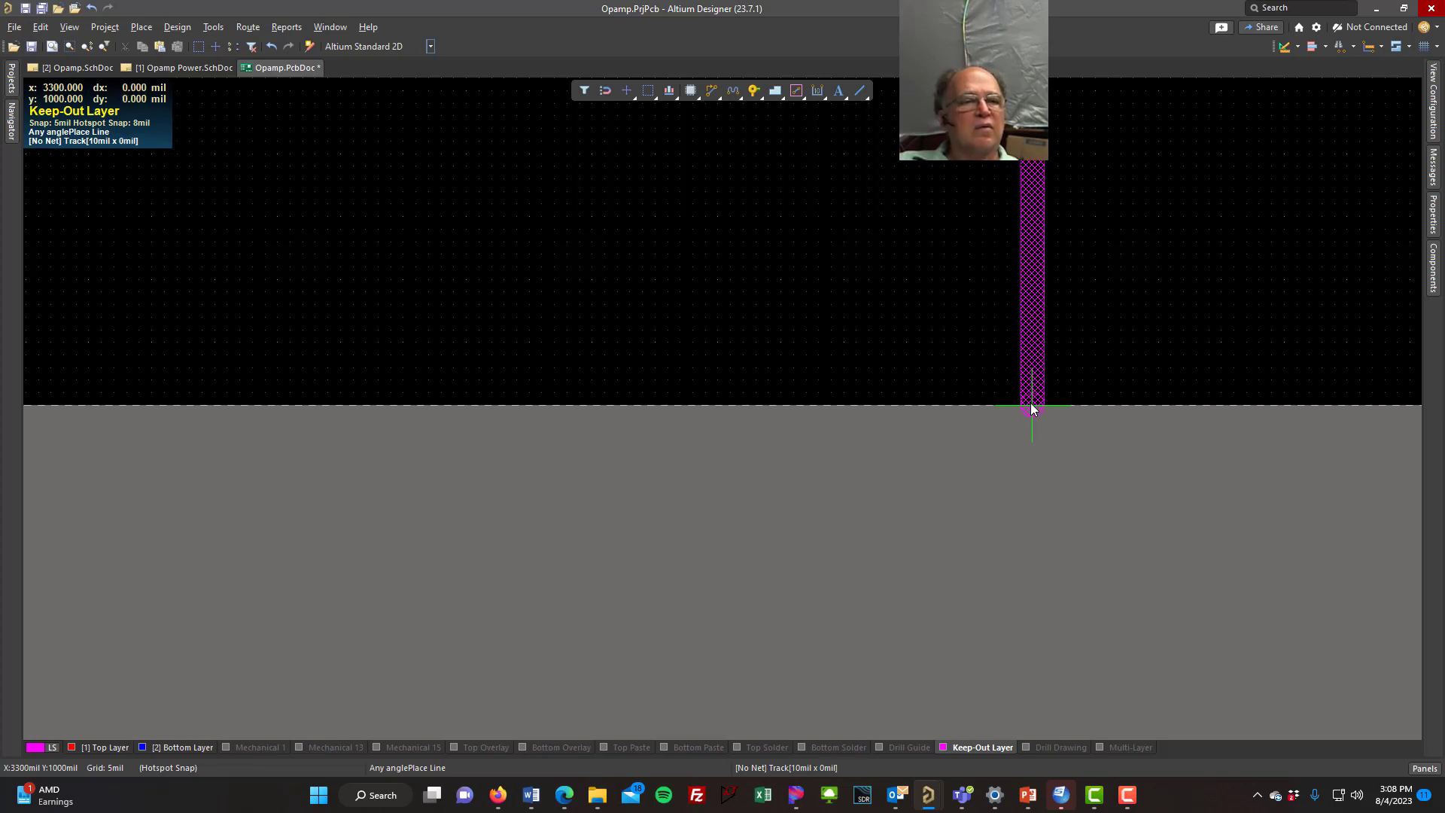
Close the keepout boundary with a 2300 mil track along the board's lower edge back to (1000, 1000), and finish placing tracks.
{"action": "left_click", "coordinate": [26, 407]}
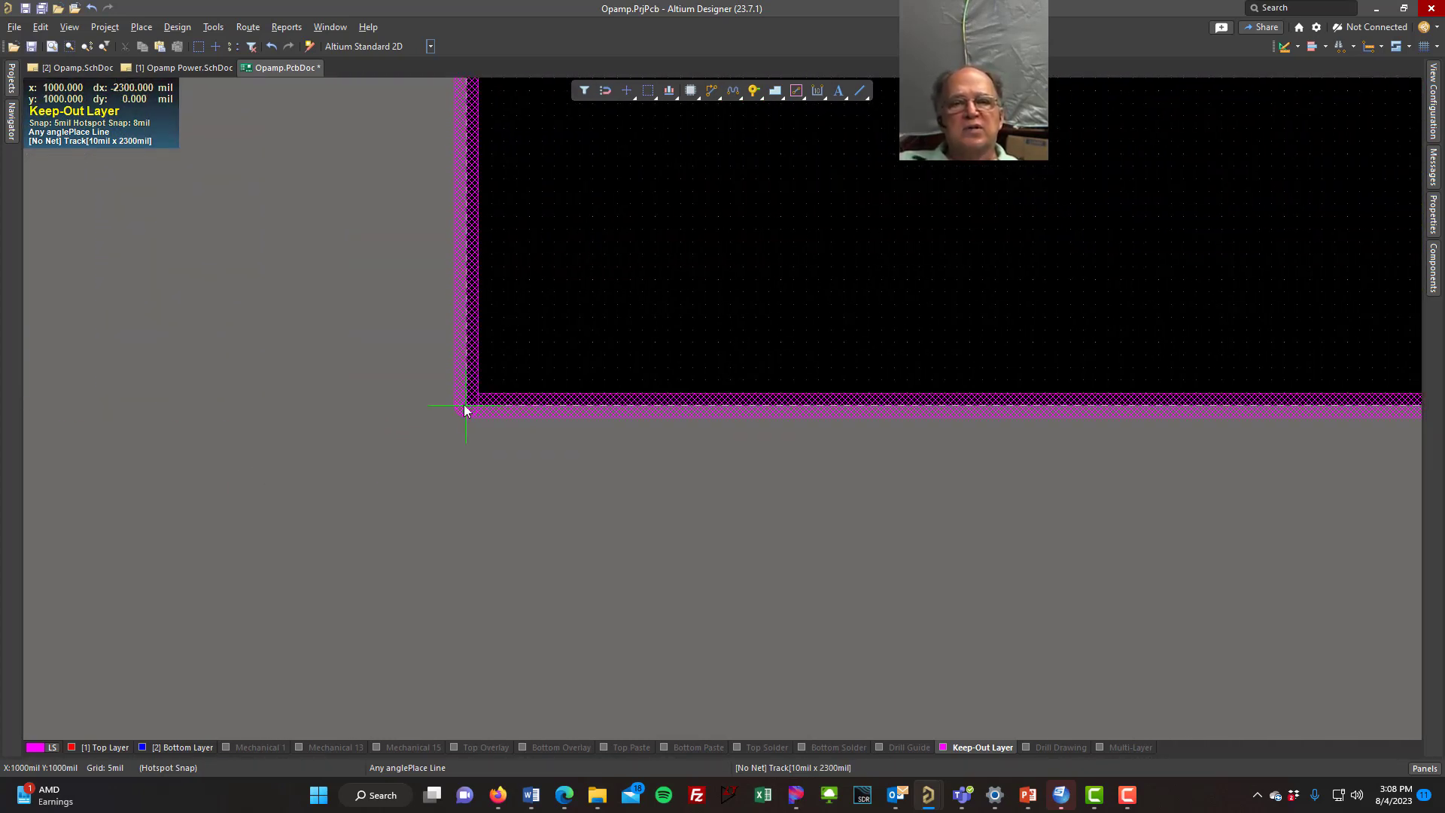
{"action": "left_click", "coordinate": [465, 408]}
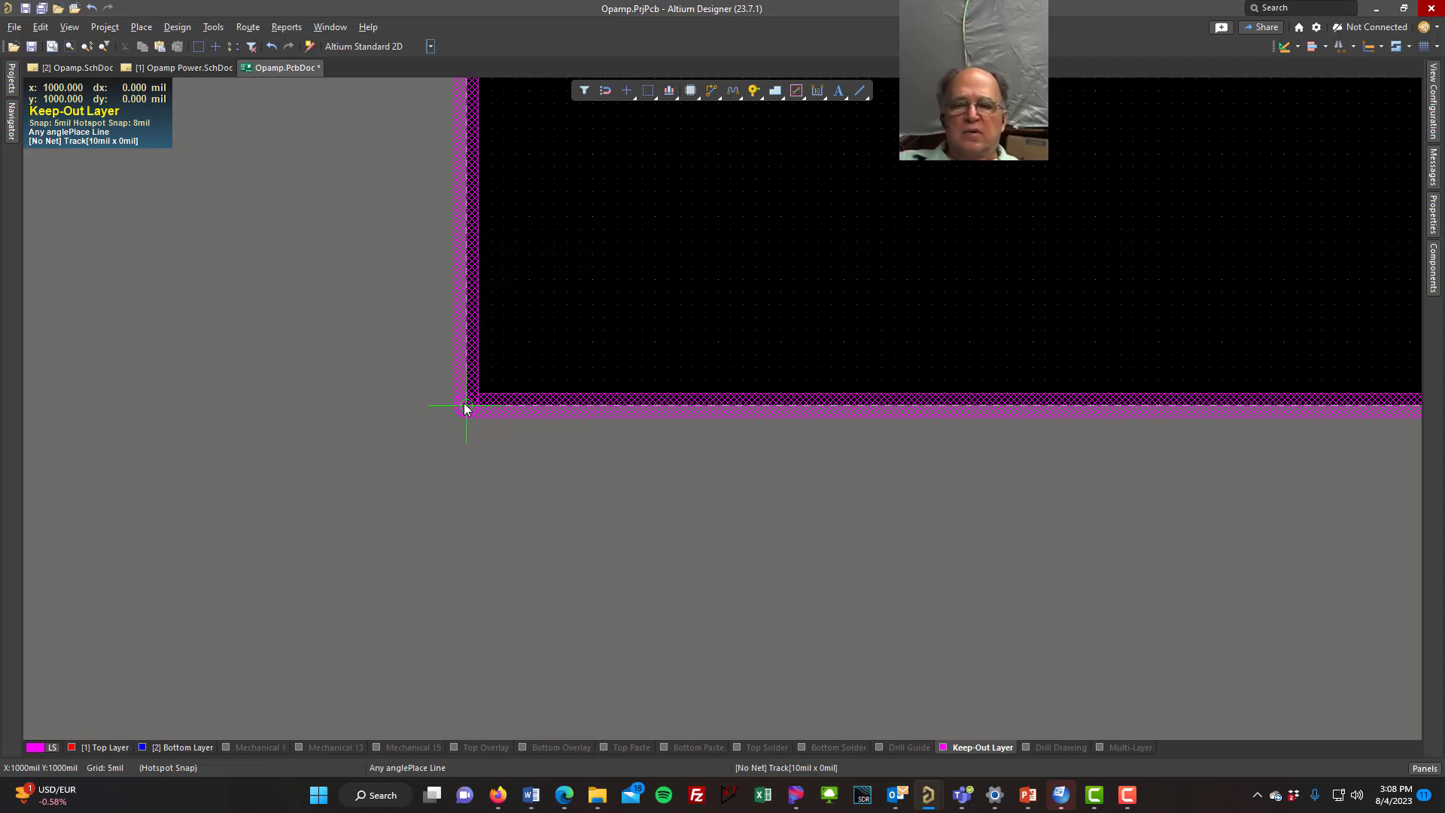
{"action": "scroll", "coordinate": [469, 409], "scroll_direction": "down", "scroll_amount": 8, "text": "ctrl"}
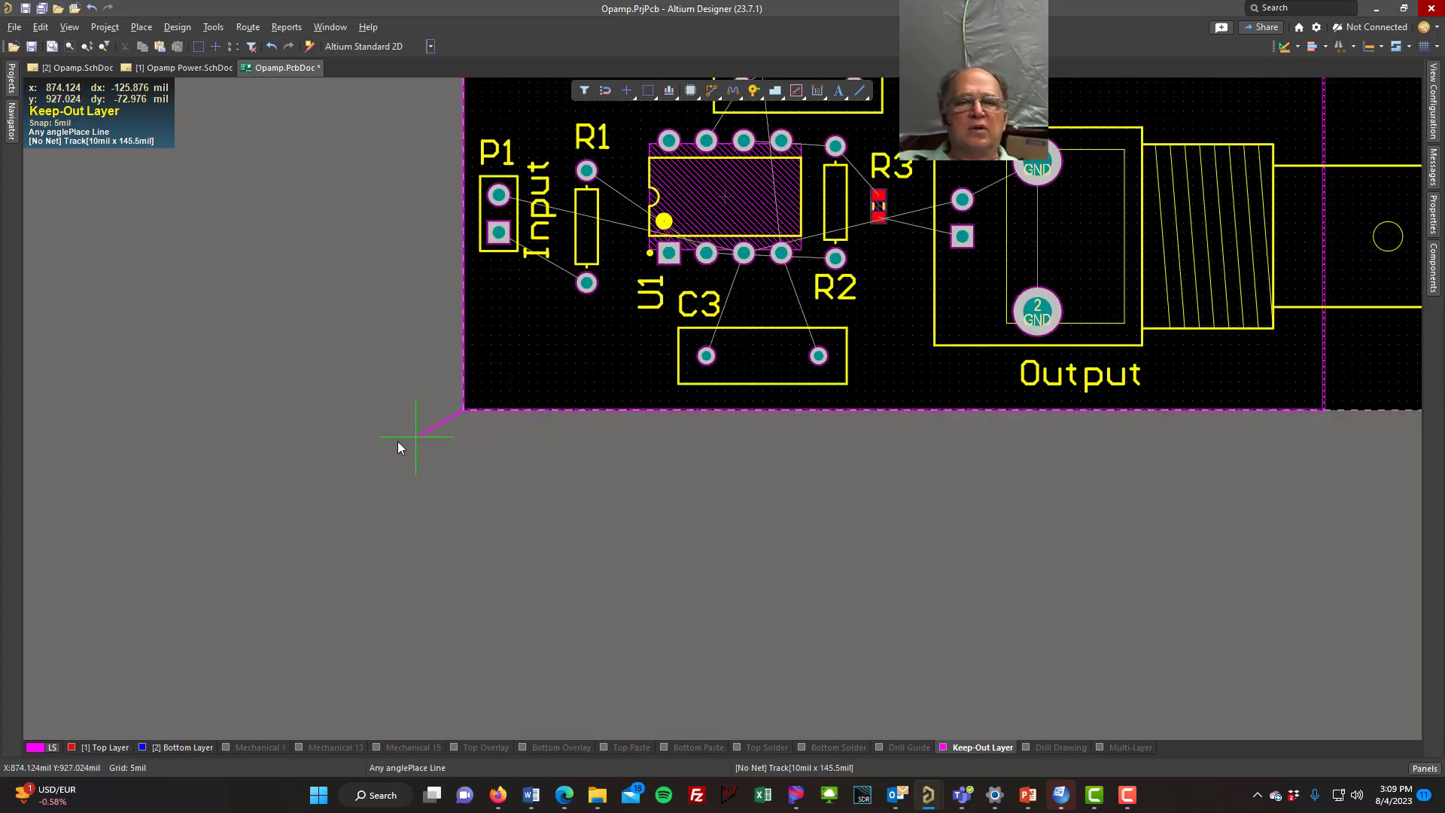
{"action": "scroll", "coordinate": [233, 430], "scroll_direction": "down", "scroll_amount": 2, "text": "ctrl"}
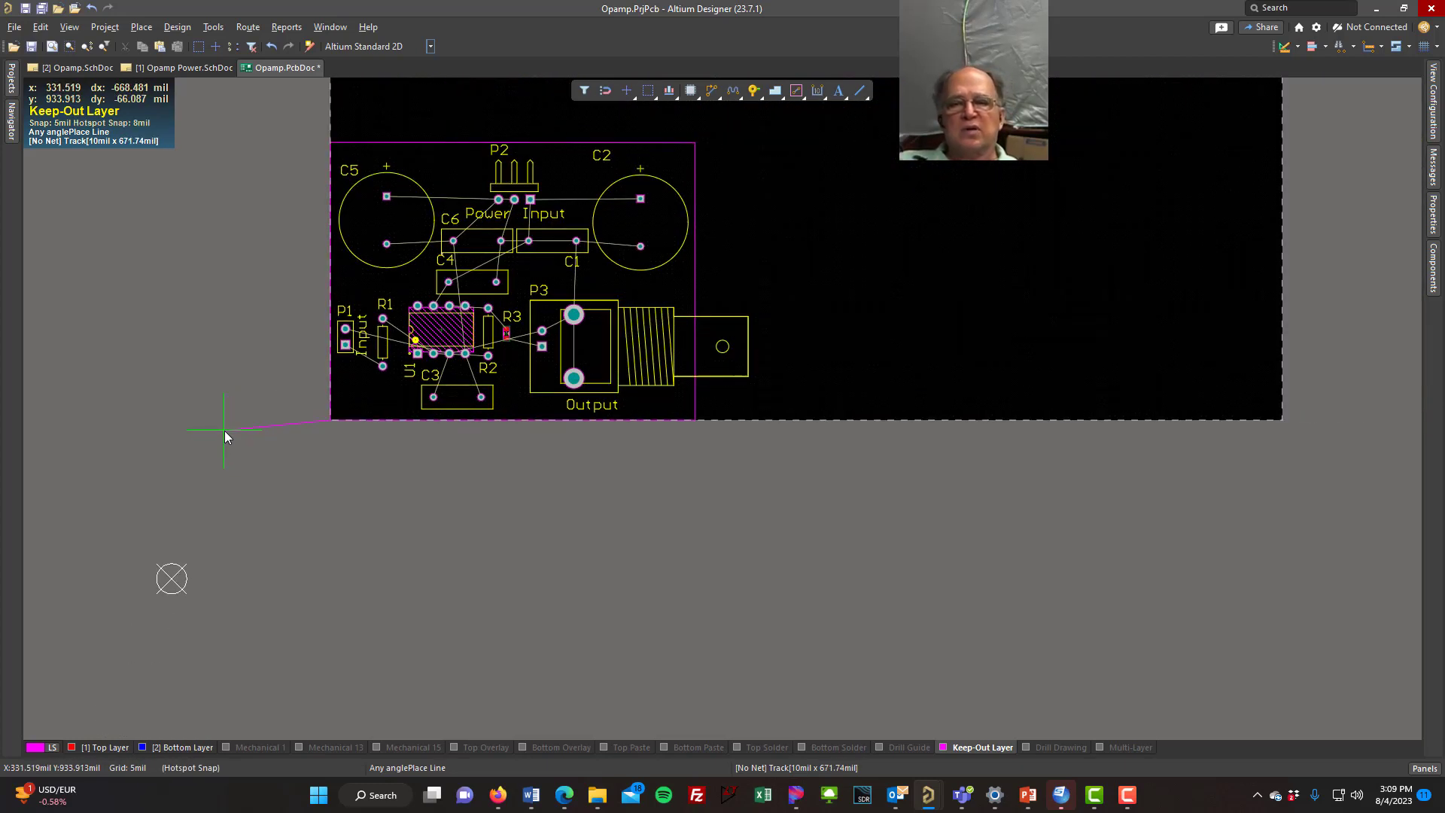
{"action": "right_click", "coordinate": [224, 434]}
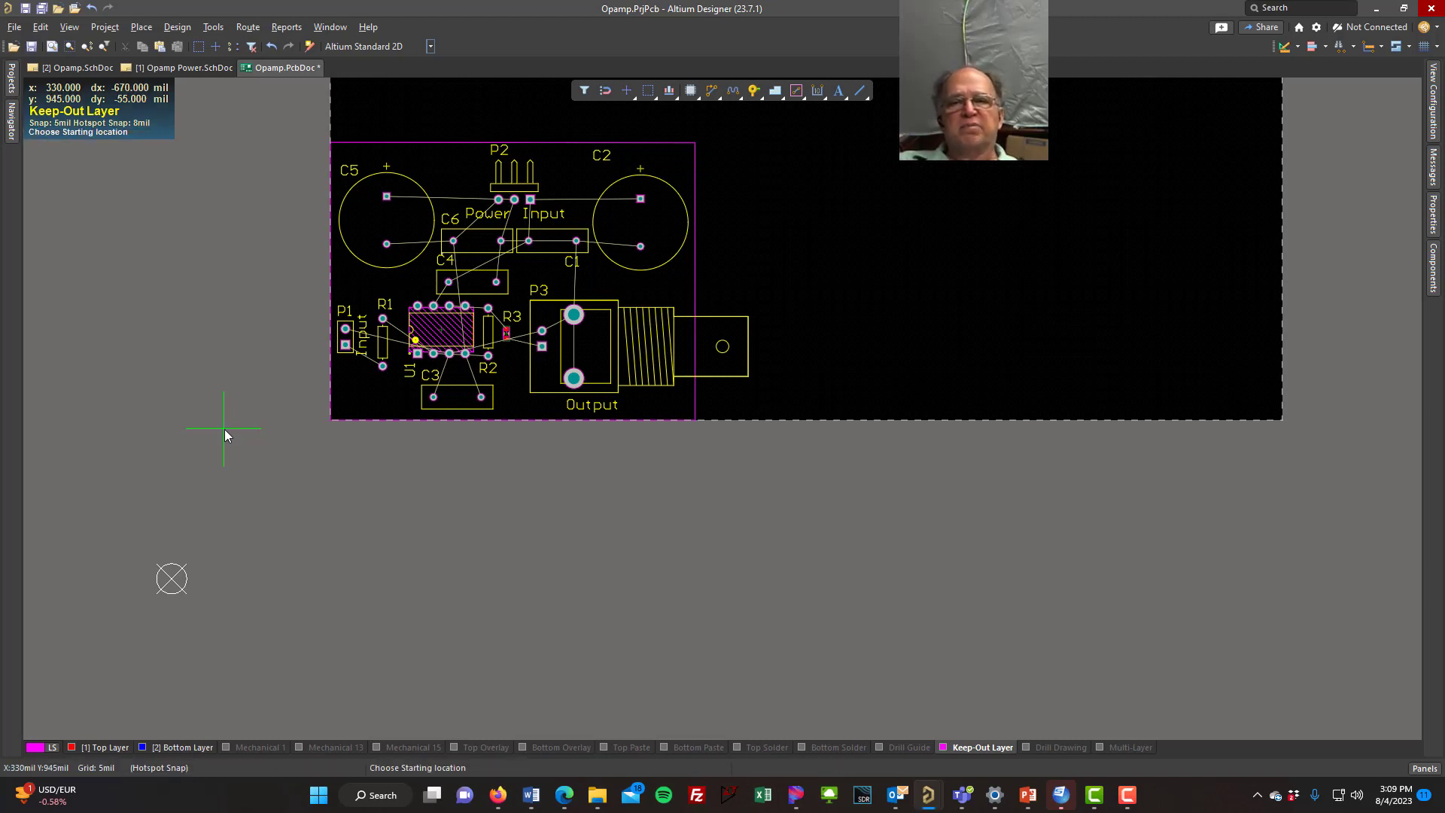
{"action": "right_click", "coordinate": [224, 435]}
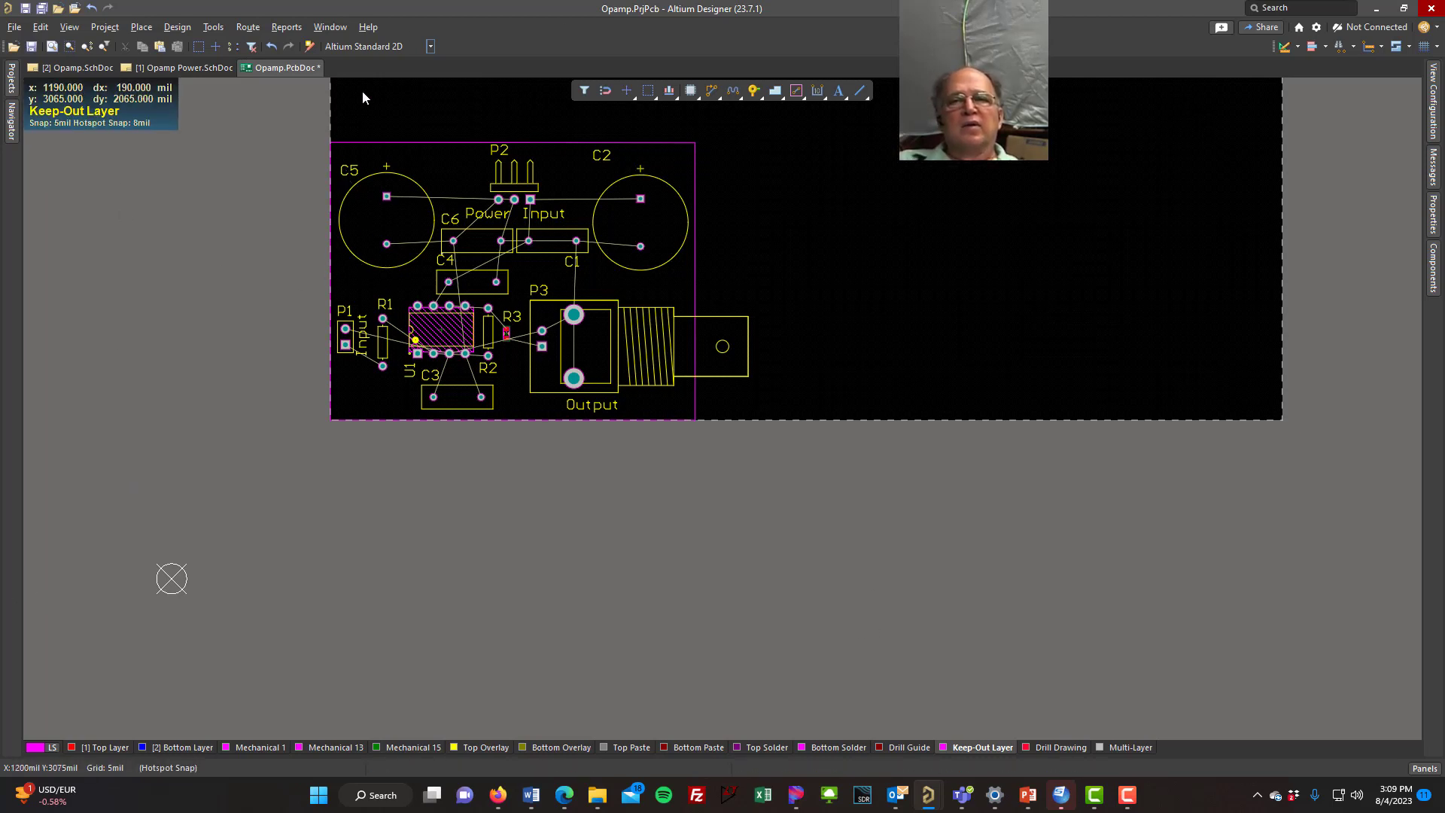
Examine the right side and corners of the keepout boundary around C2 and P3.
{"action": "right_click_drag", "start_coordinate": [364, 90], "coordinate": [381, 378]}
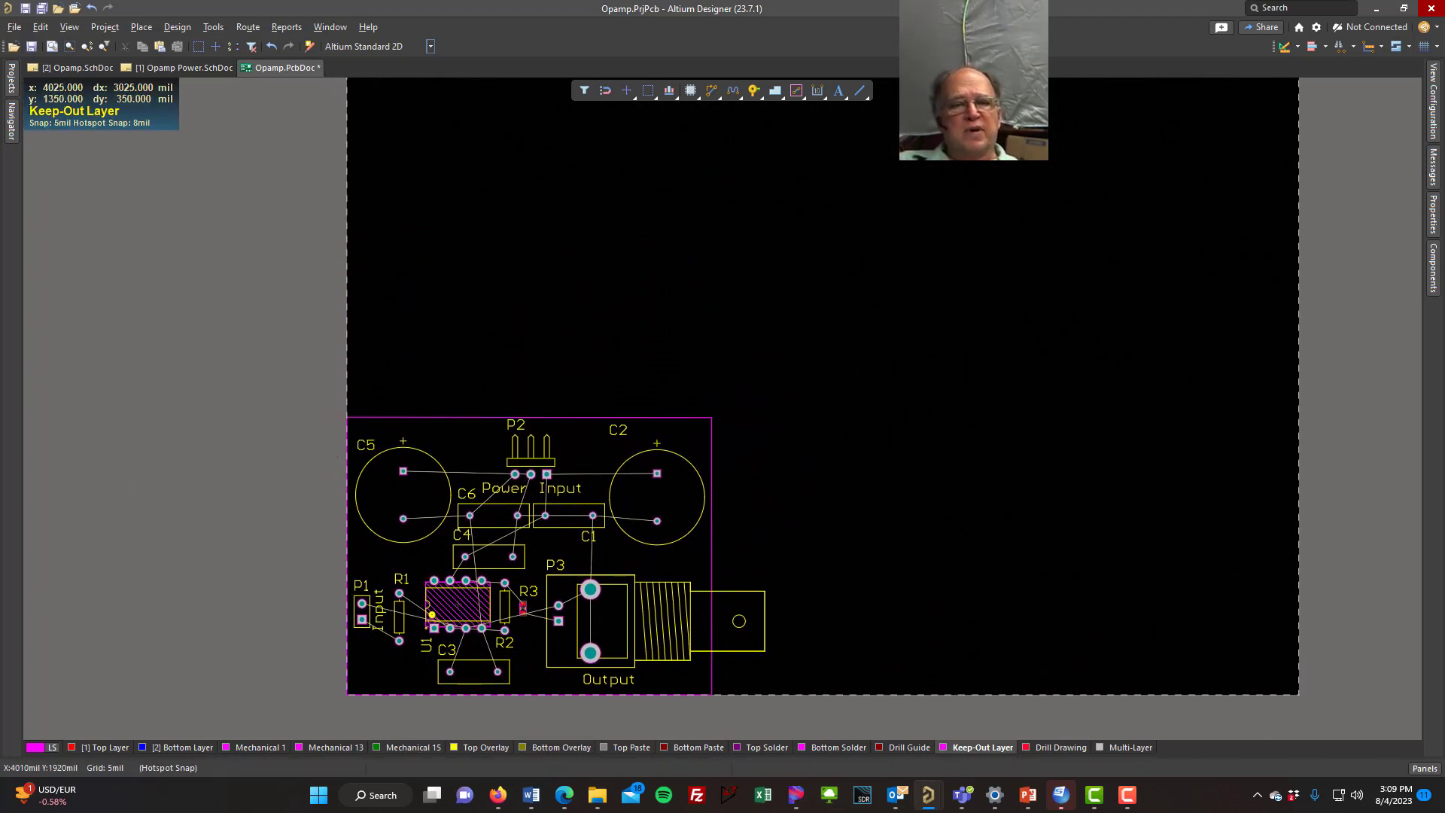
{"action": "scroll", "coordinate": [692, 423], "scroll_direction": "up", "scroll_amount": 2, "text": "ctrl"}
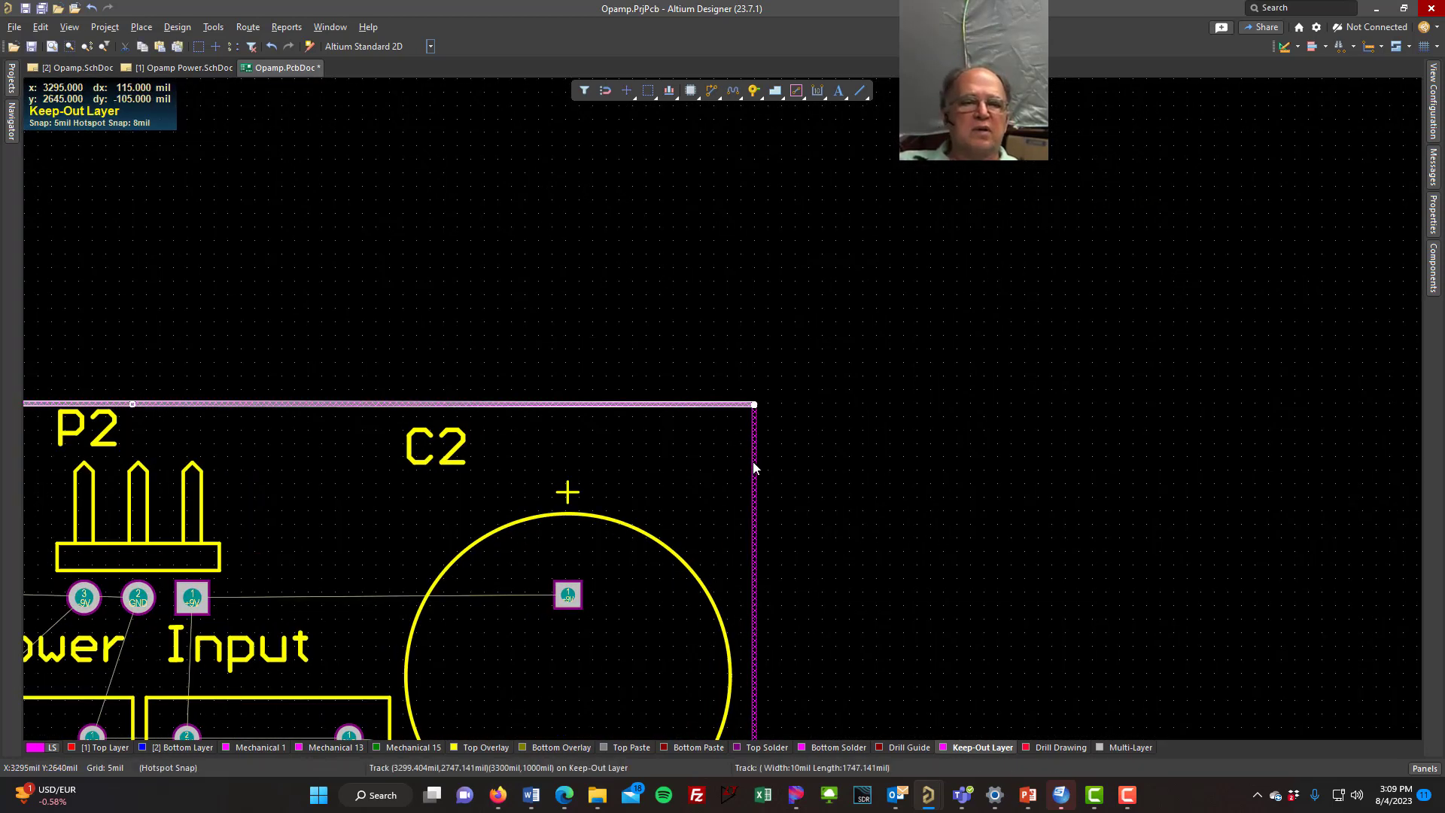
{"action": "scroll", "coordinate": [790, 478], "scroll_direction": "down", "scroll_amount": 6}
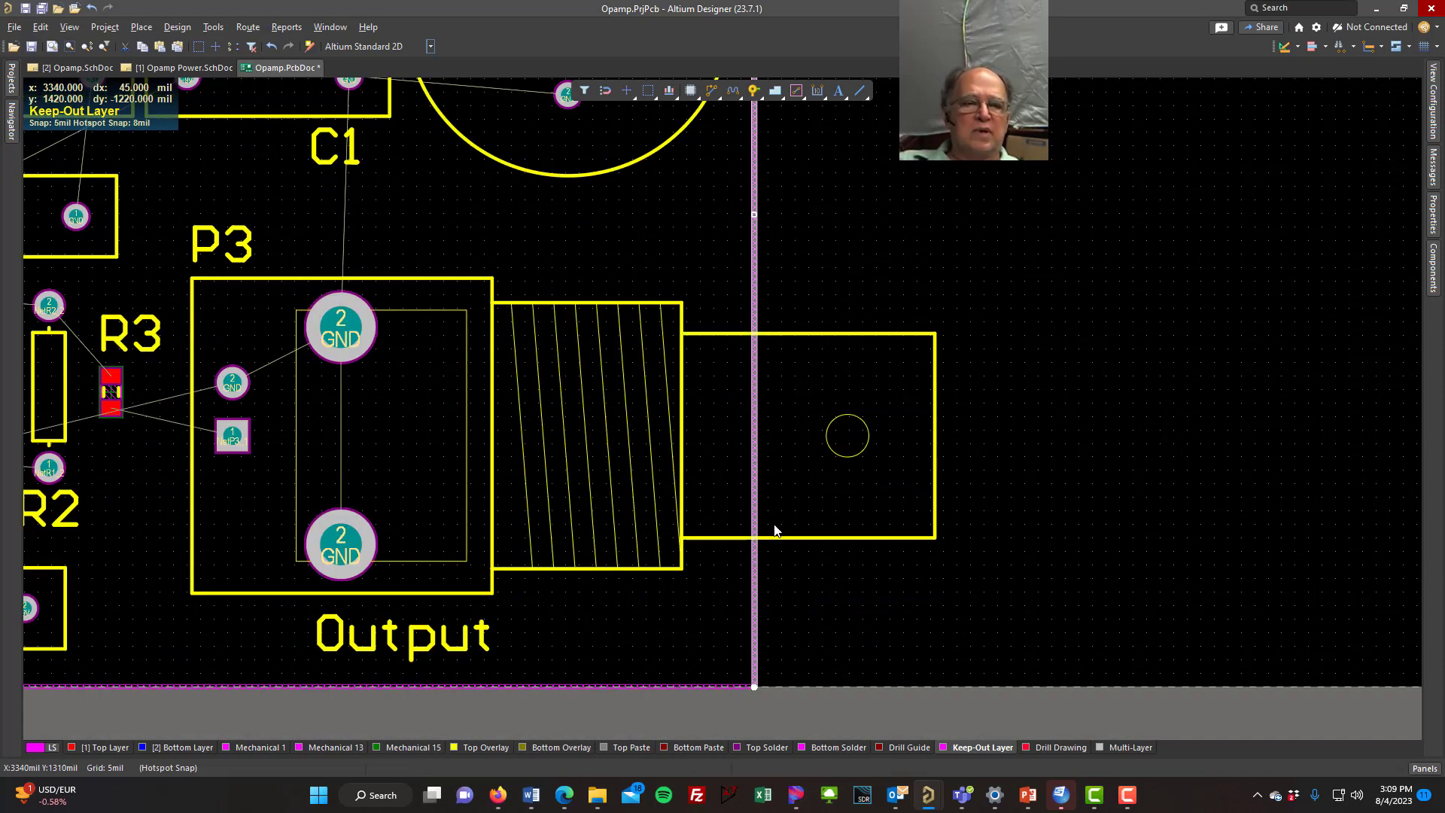
{"action": "scroll", "coordinate": [776, 529], "scroll_direction": "down", "scroll_amount": 3}
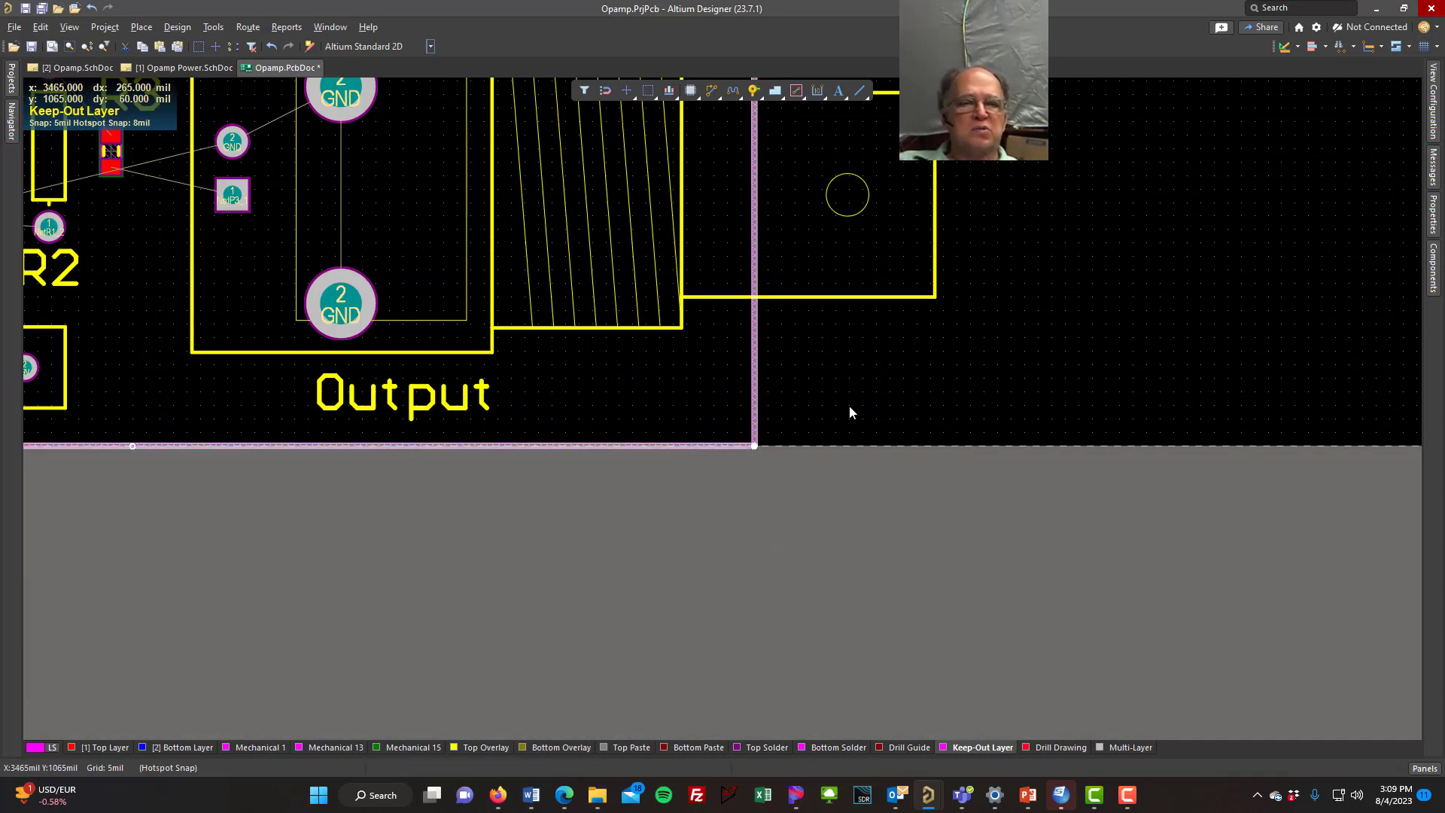
{"action": "scroll", "coordinate": [837, 435], "scroll_direction": "up", "scroll_amount": 10}
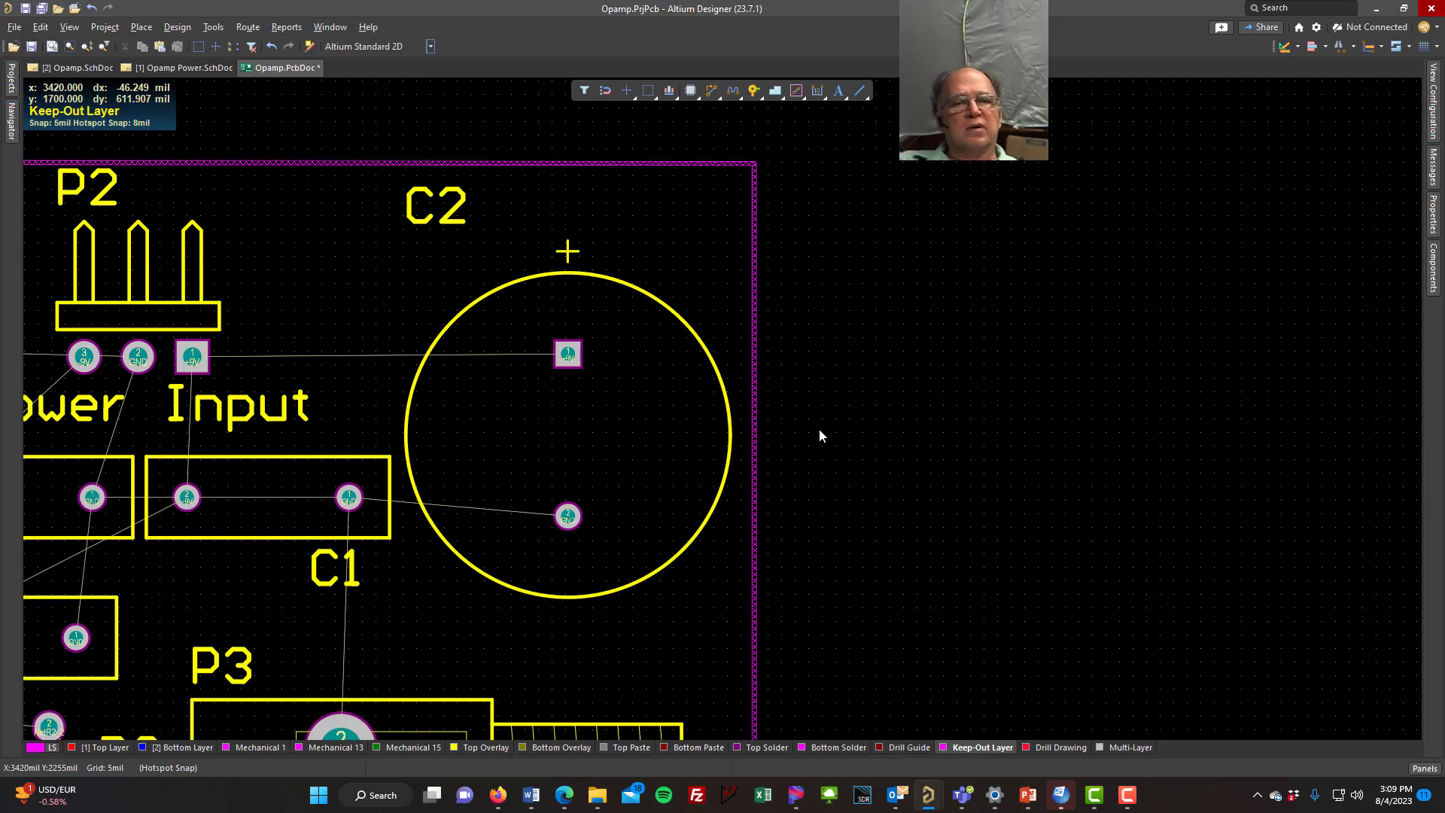
{"action": "right_click_drag", "start_coordinate": [557, 418], "coordinate": [594, 238]}
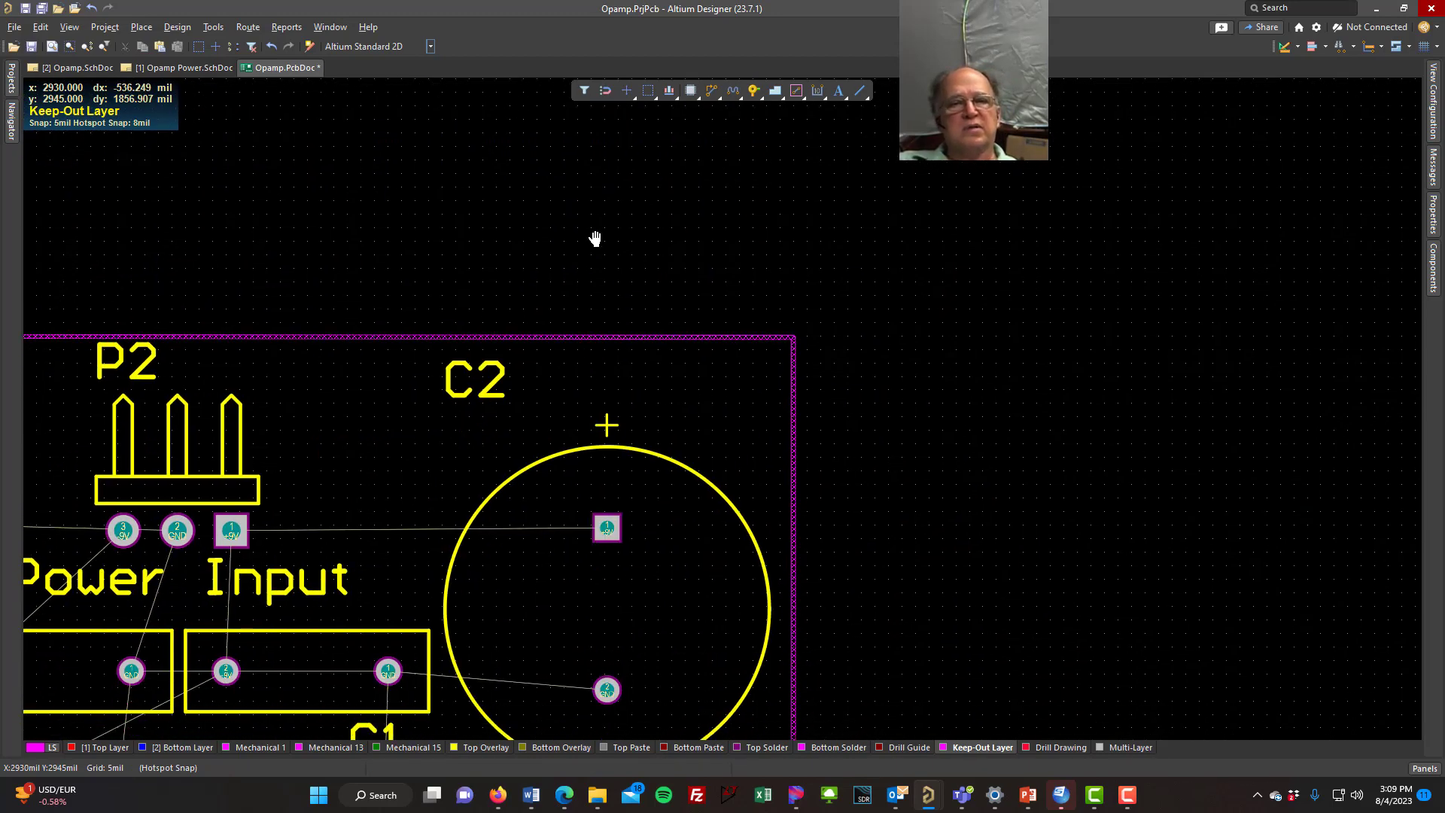
Define the board shape from the complete keepout boundary around the components, and save the PCB document.
{"action": "left_click", "coordinate": [664, 337]}
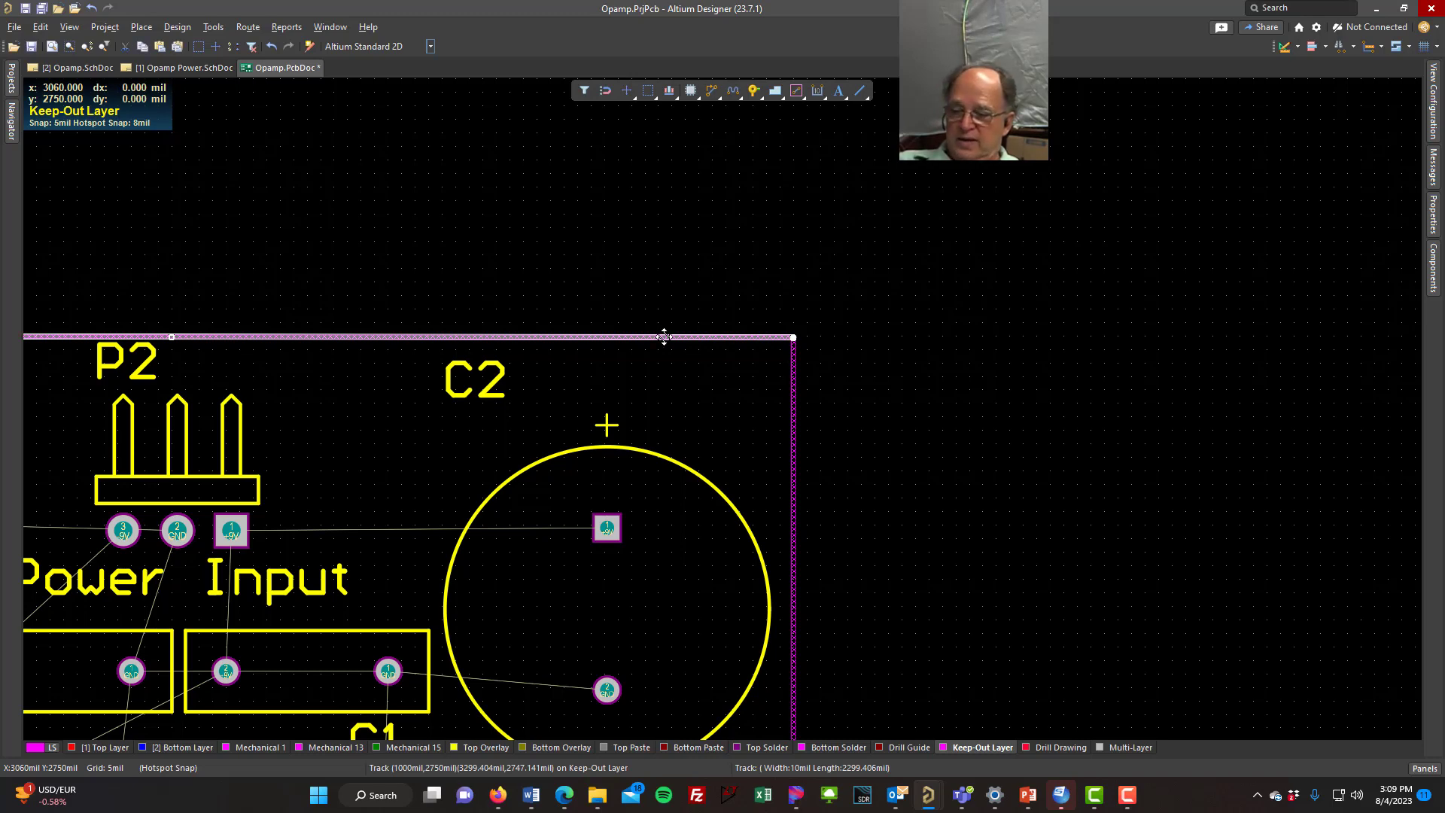
{"action": "scroll", "coordinate": [618, 416], "scroll_direction": "down", "scroll_amount": 2, "text": "ctrl"}
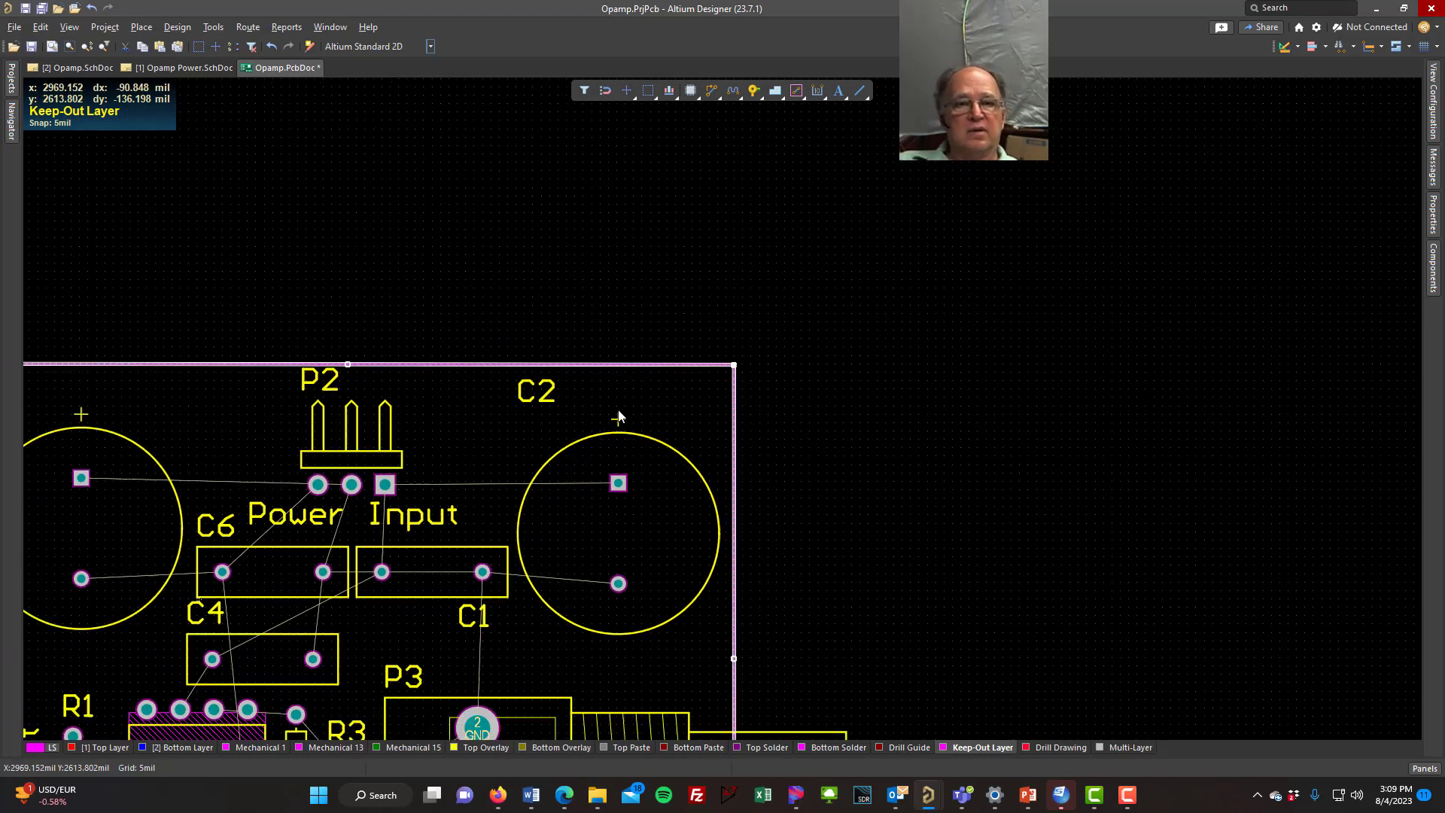
{"action": "scroll", "coordinate": [618, 417], "scroll_direction": "down", "scroll_amount": 3, "text": "ctrl"}
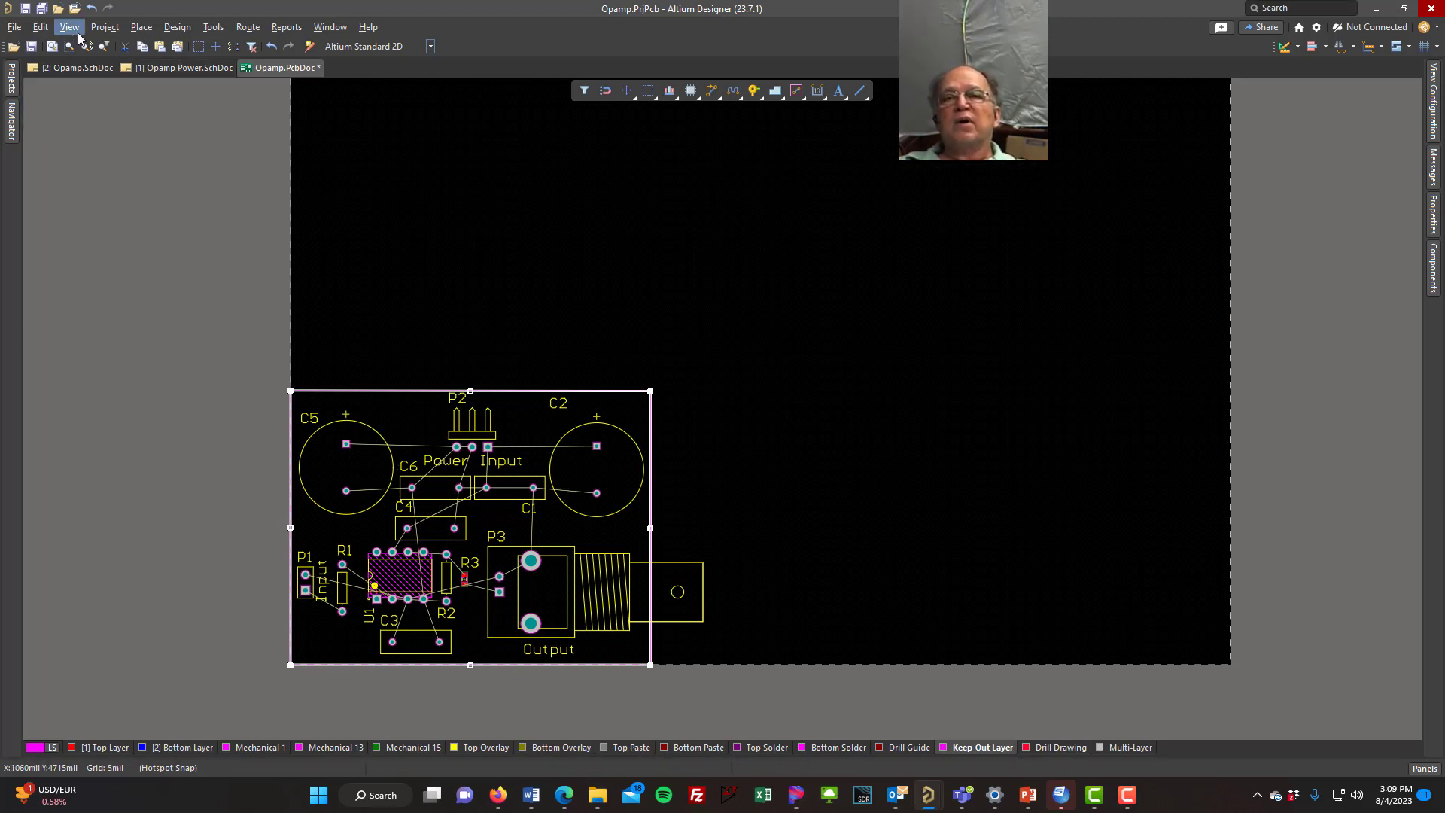
{"action": "left_click", "coordinate": [169, 33]}
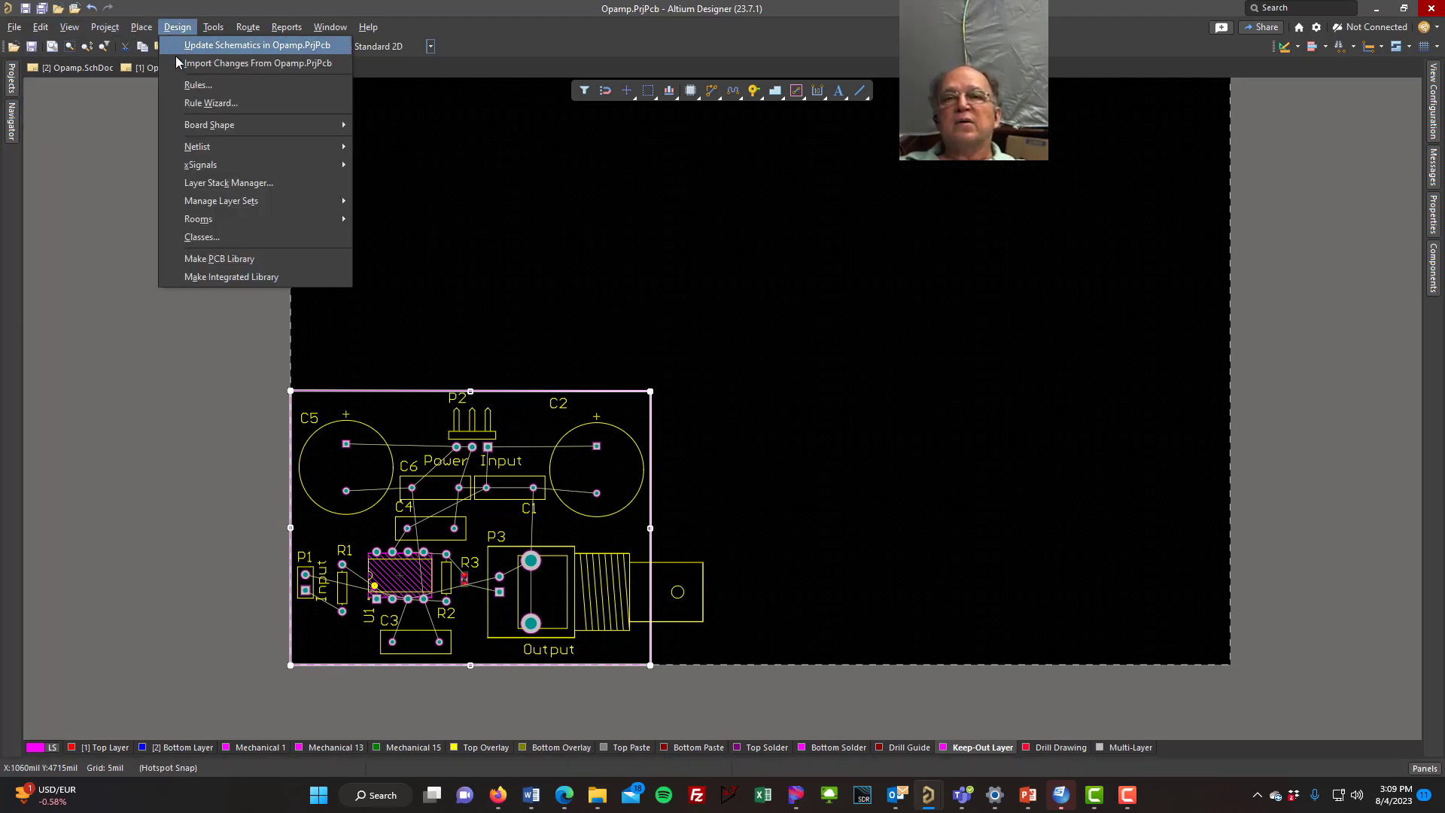
{"action": "mouse_move", "coordinate": [296, 128]}
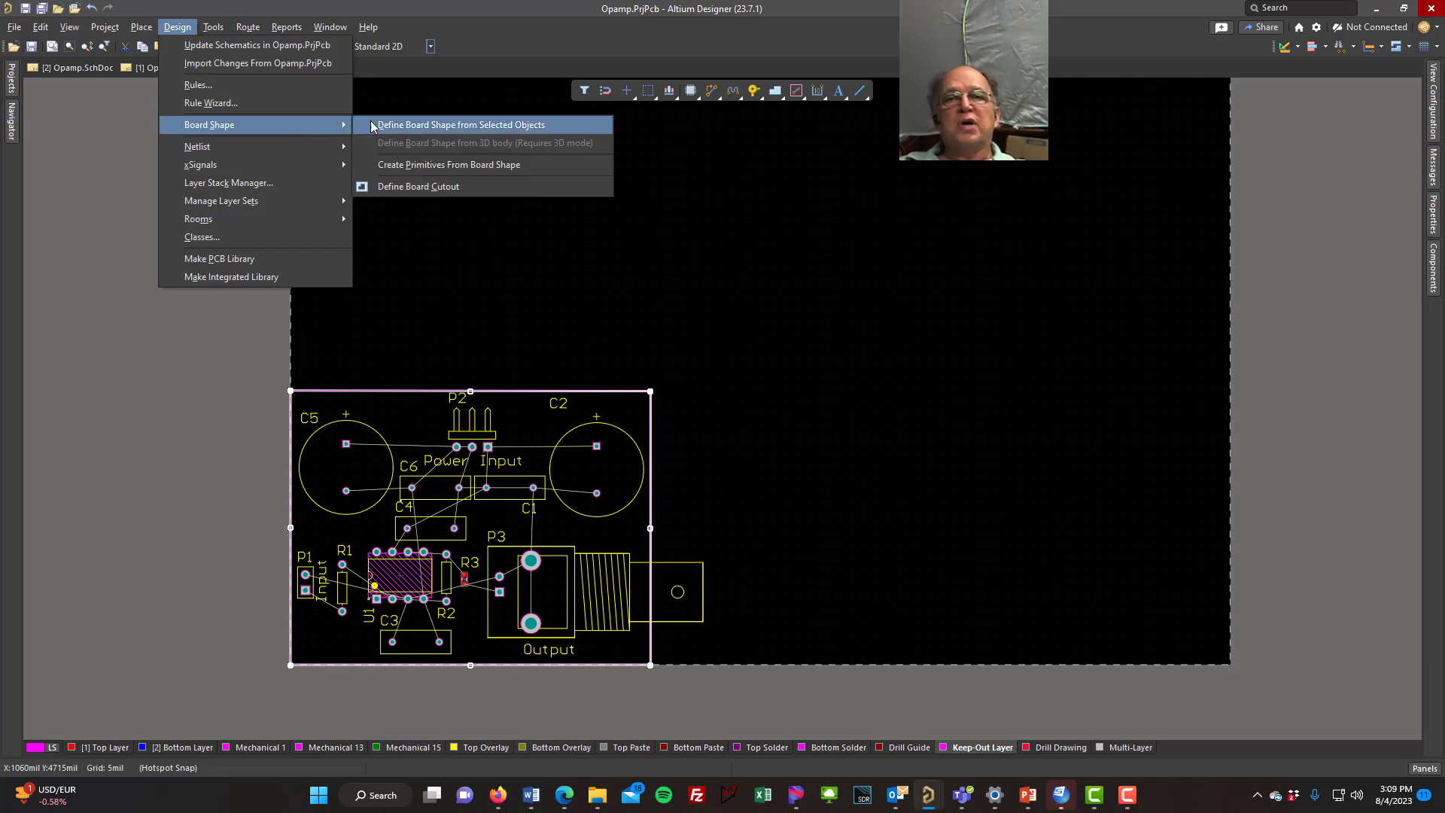
{"action": "left_click", "coordinate": [409, 125]}
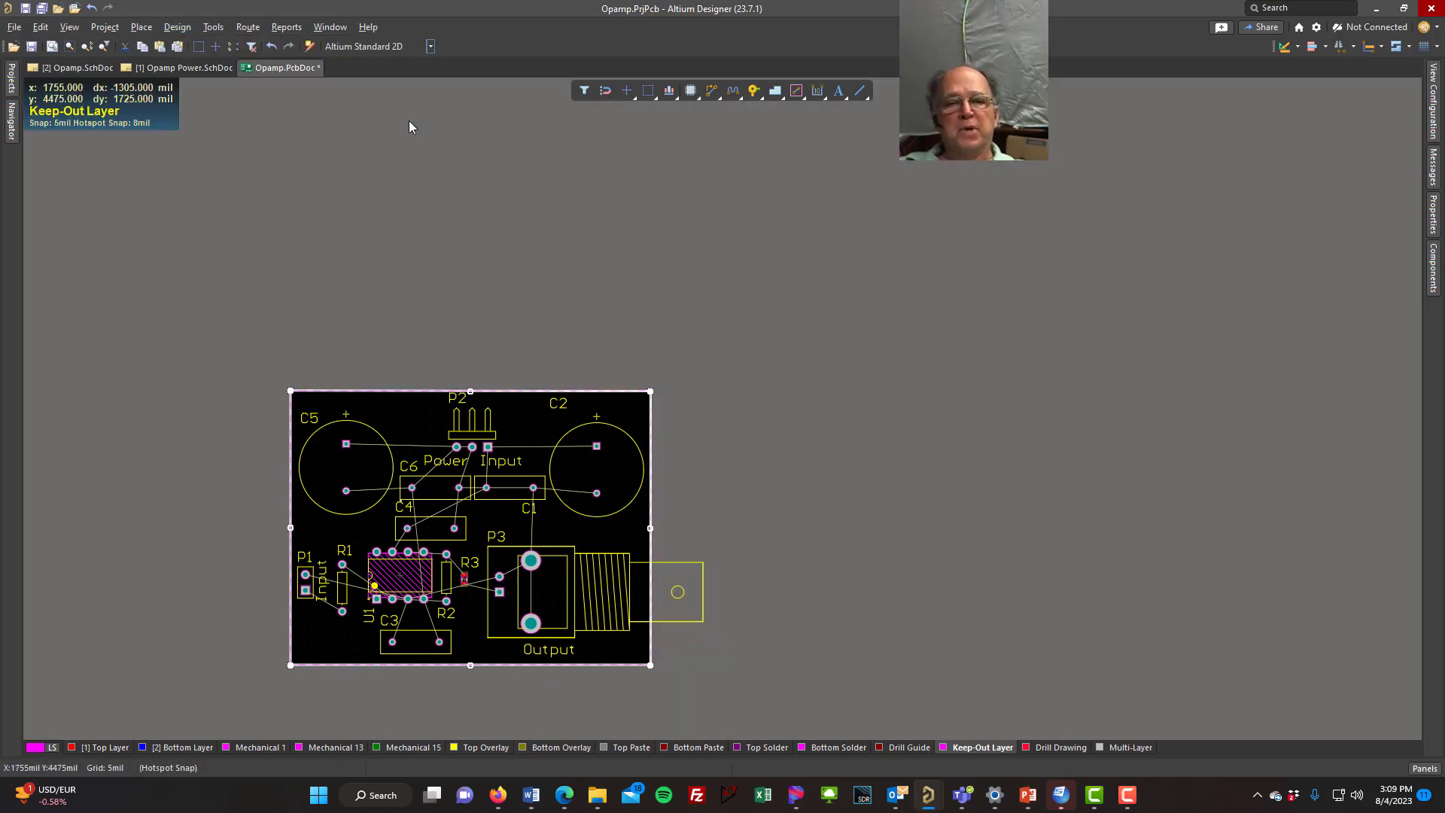
{"action": "left_click", "coordinate": [442, 211]}
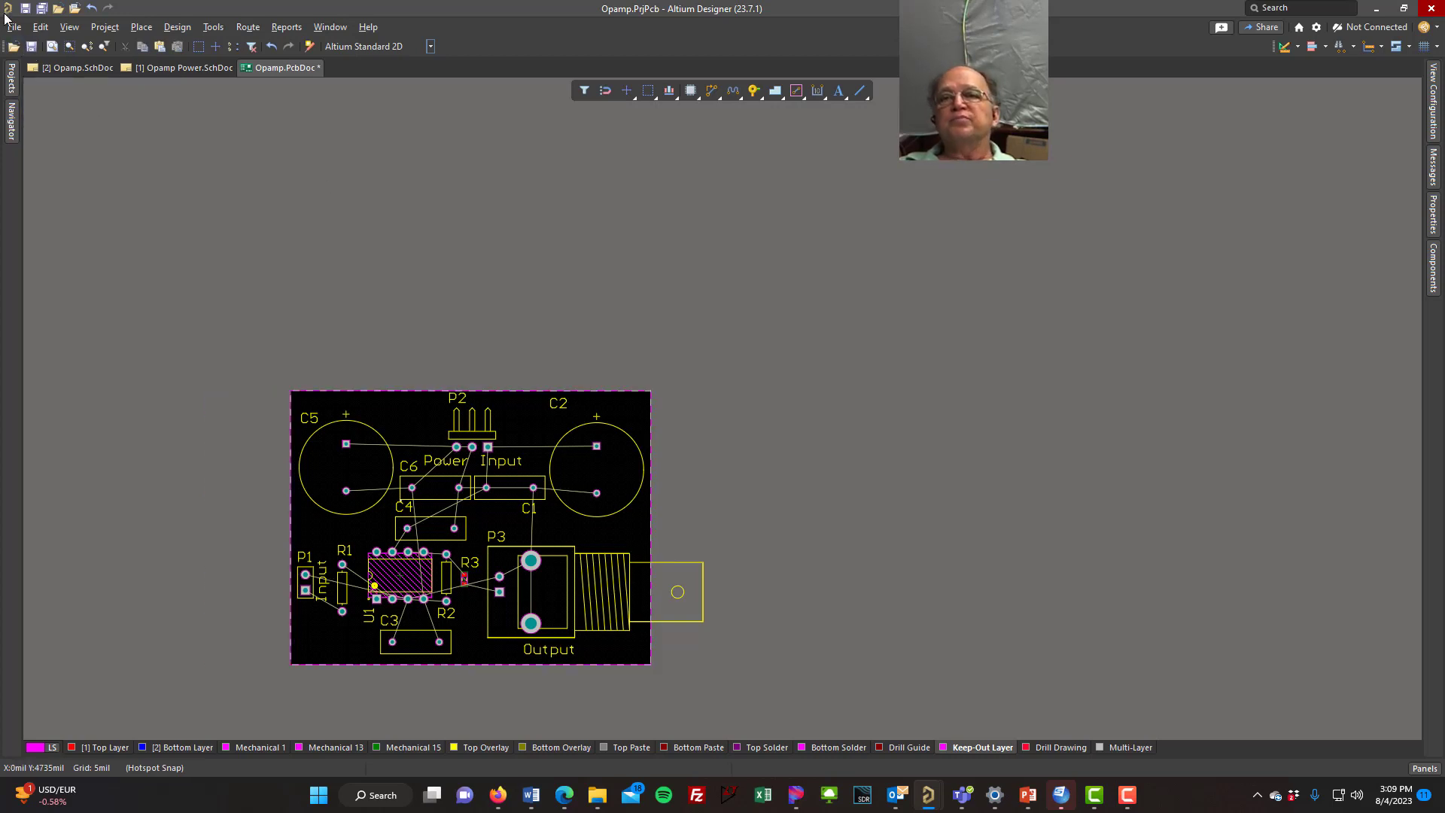
{"action": "left_click", "coordinate": [42, 11]}
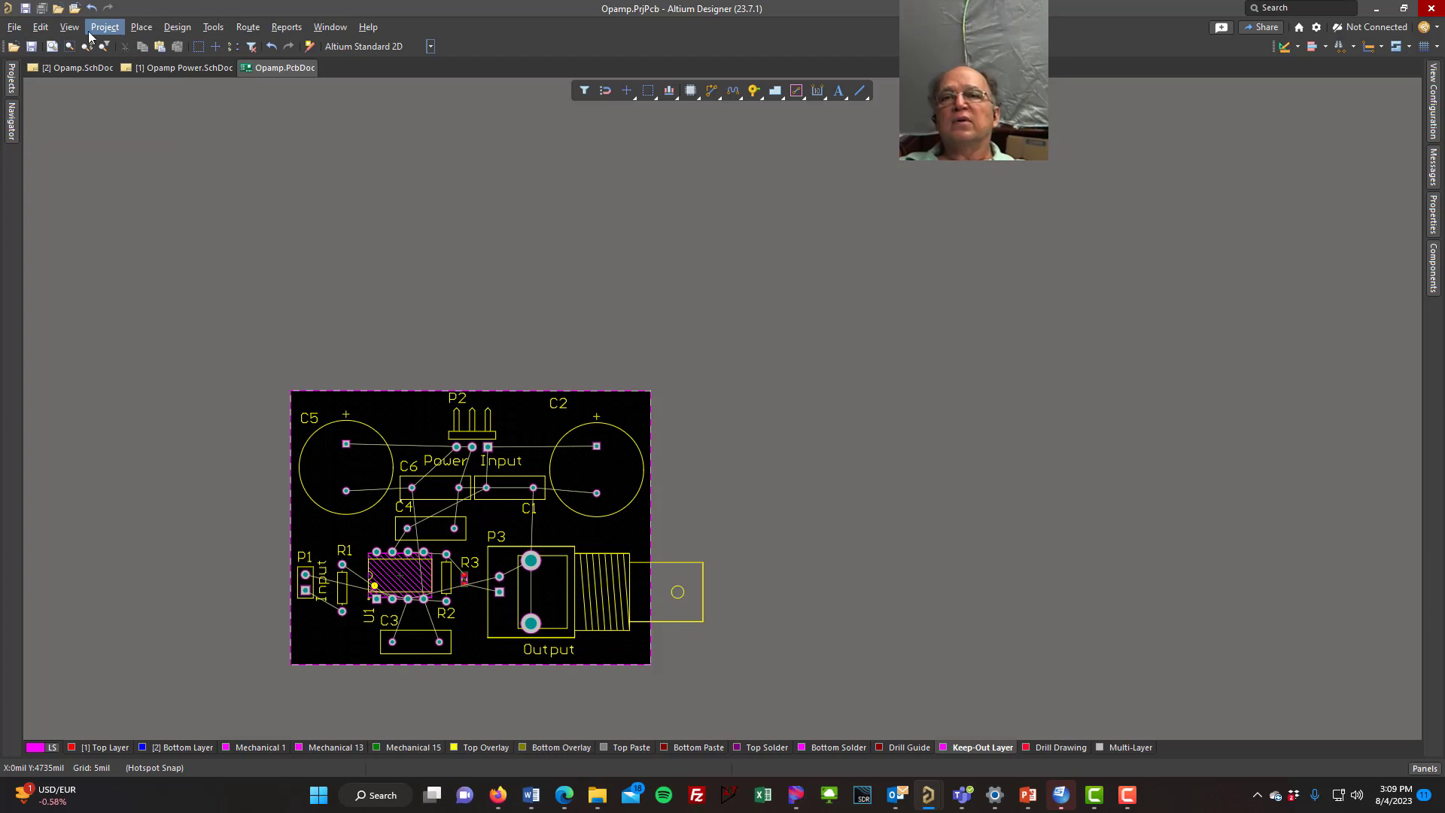
{"action": "left_click", "coordinate": [69, 27]}
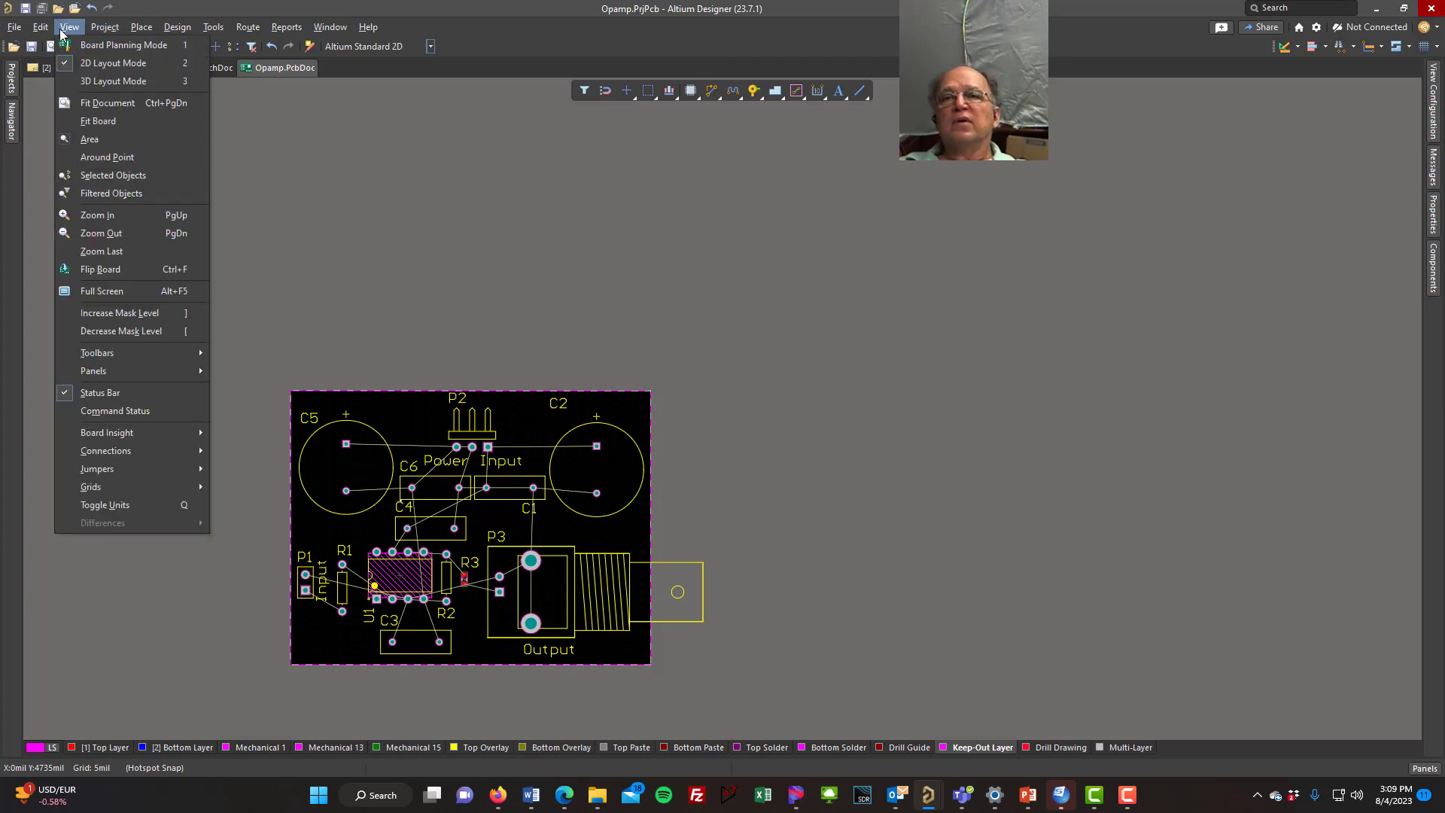
{"action": "left_click", "coordinate": [107, 122]}
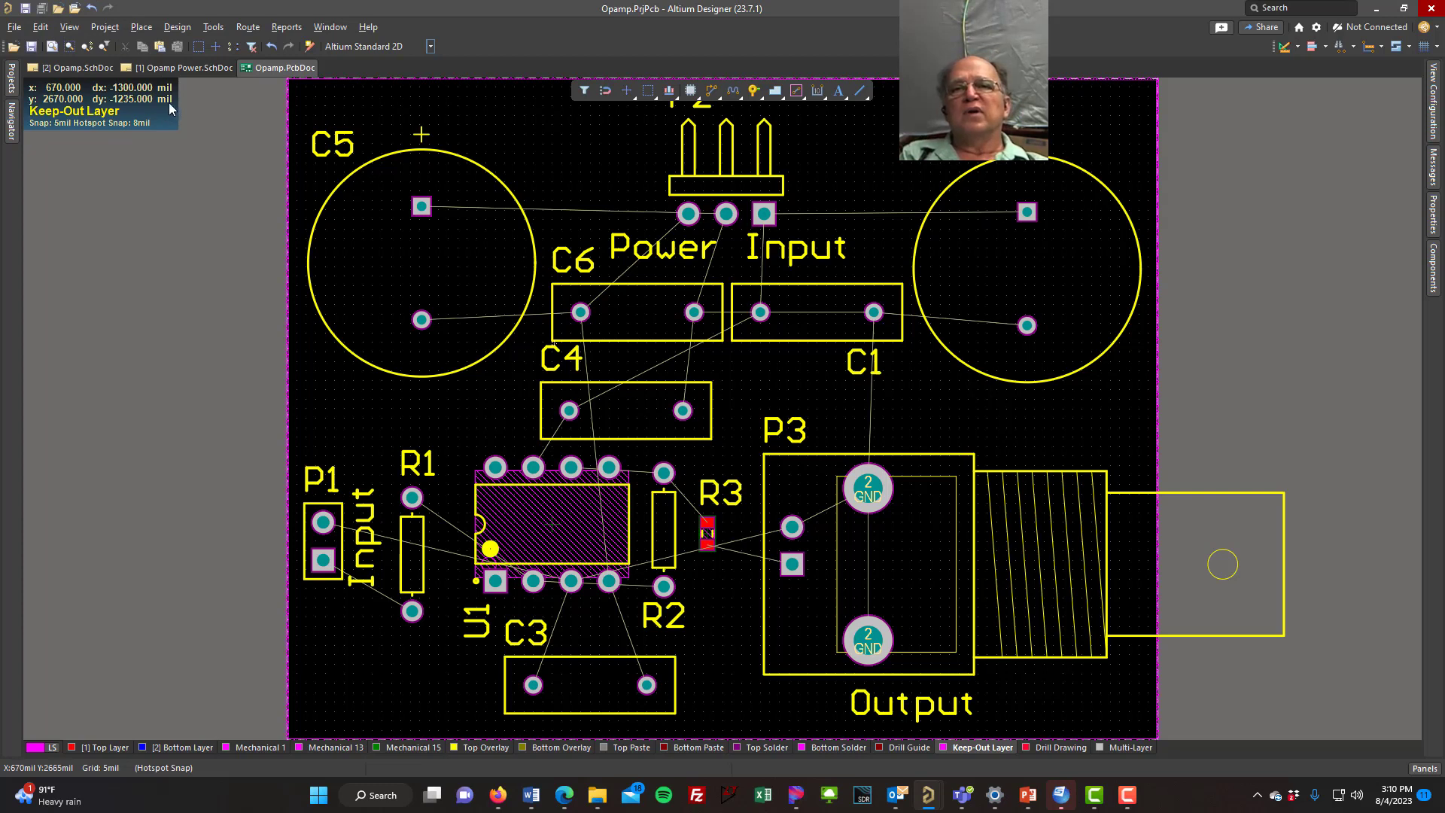
Go to the Opamp Power schematic and choose ECE Lib 22.IntLib as the component library.
{"action": "left_click", "coordinate": [160, 66]}
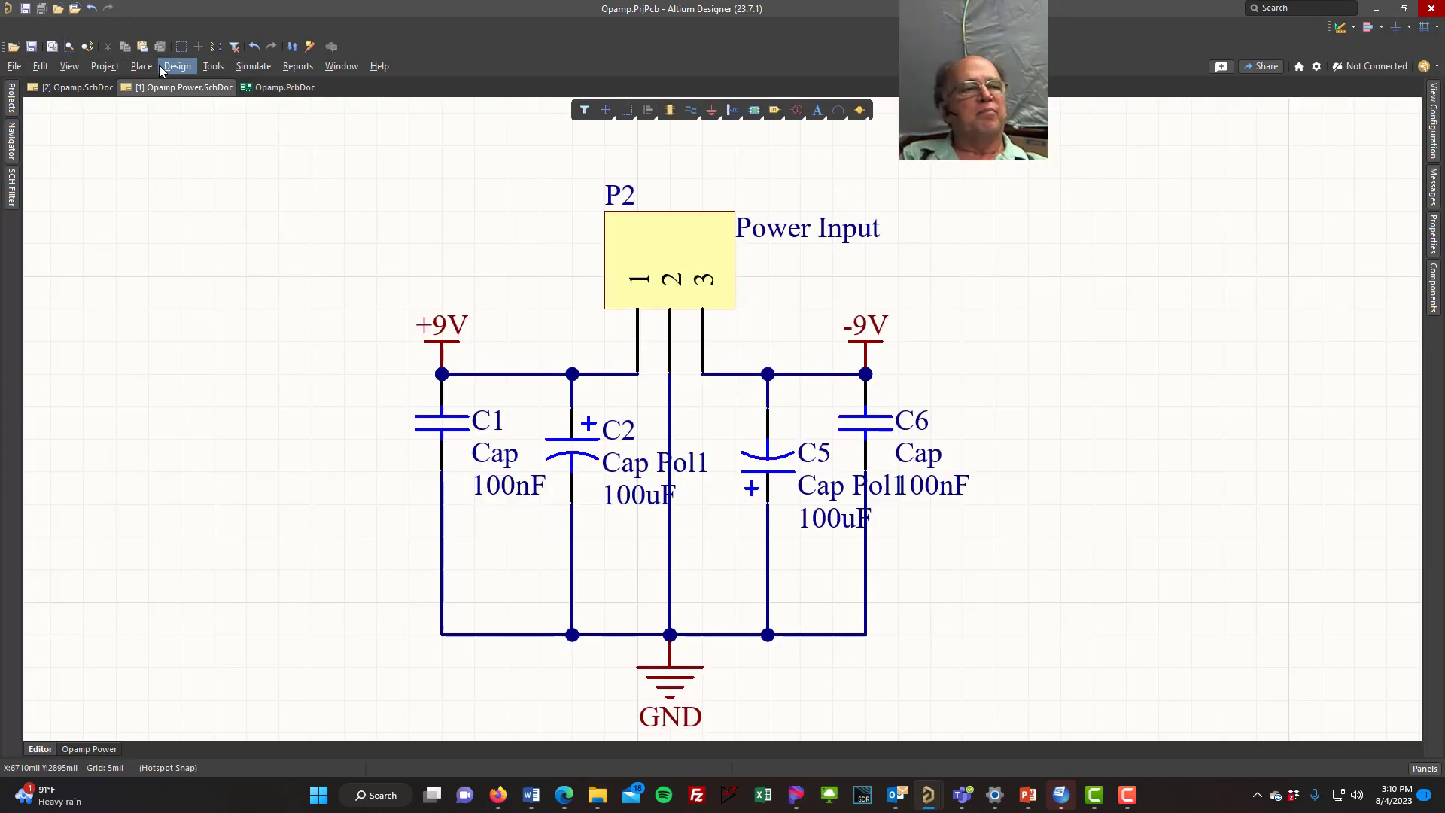
{"action": "left_click", "coordinate": [1435, 288]}
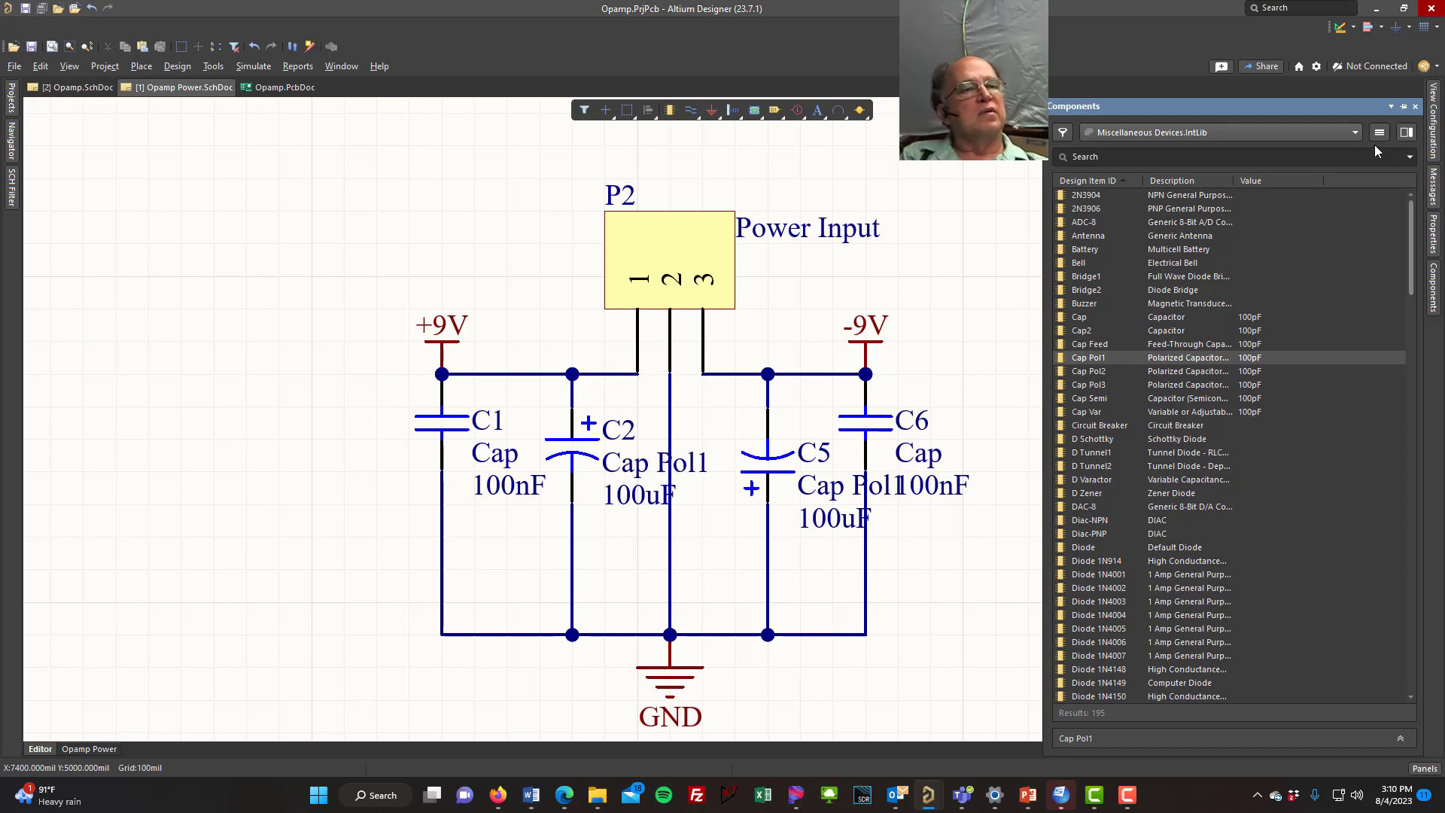
{"action": "left_click", "coordinate": [1354, 133]}
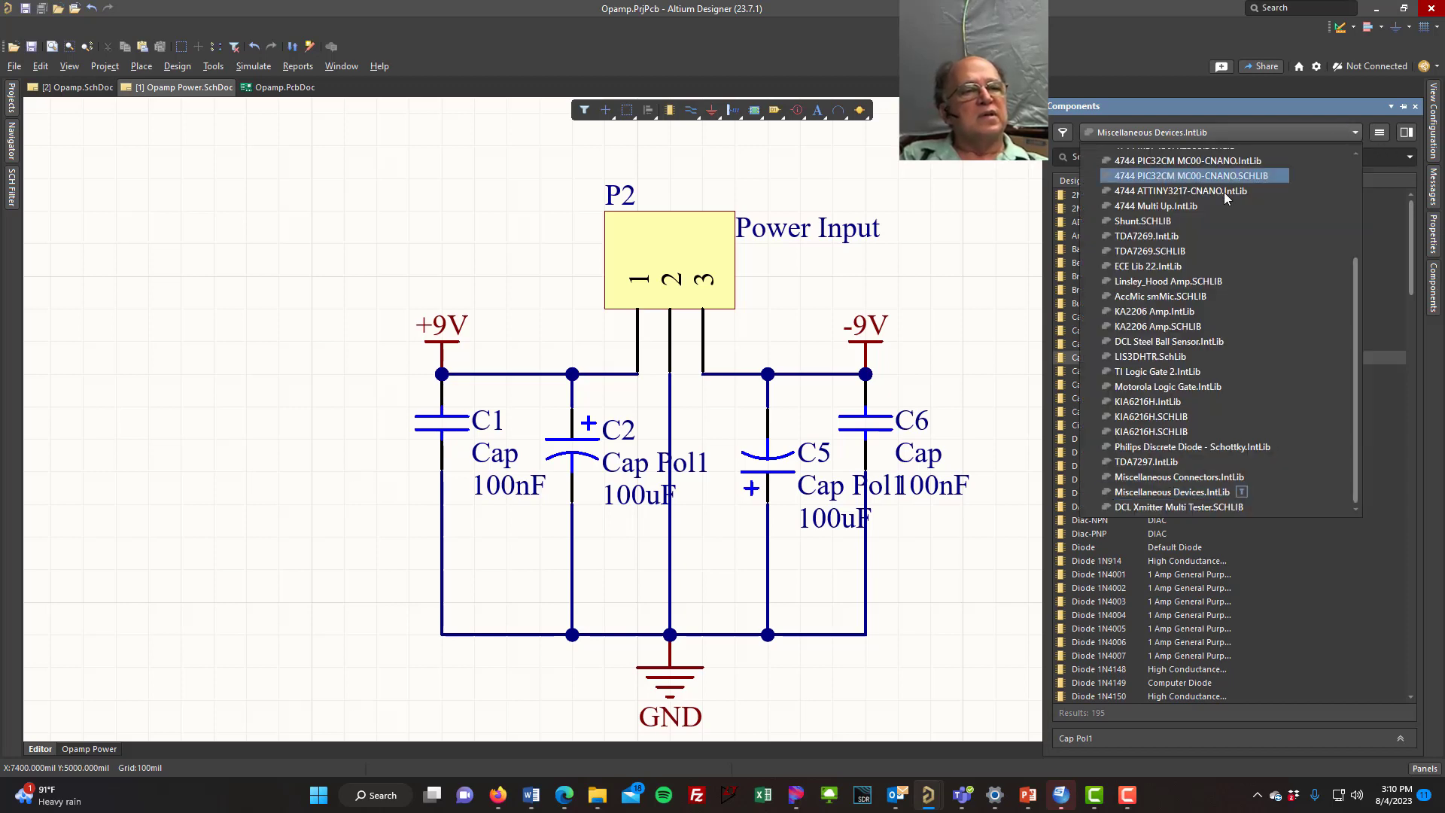
{"action": "left_click", "coordinate": [1166, 268]}
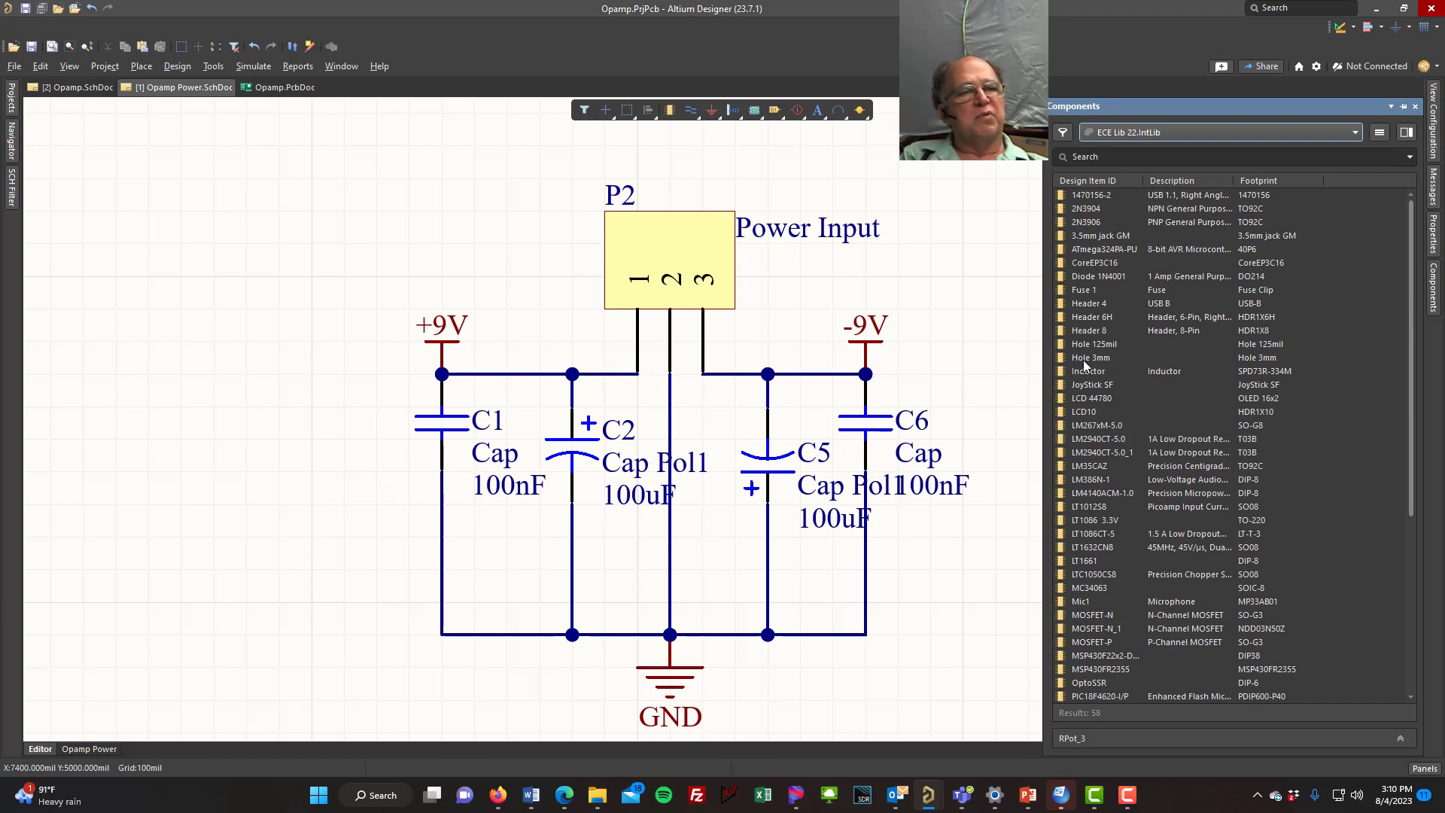
Place four Hole 3mm components in a square arrangement left of the power circuit, and end the placement.
{"action": "double_click", "coordinate": [1084, 360]}
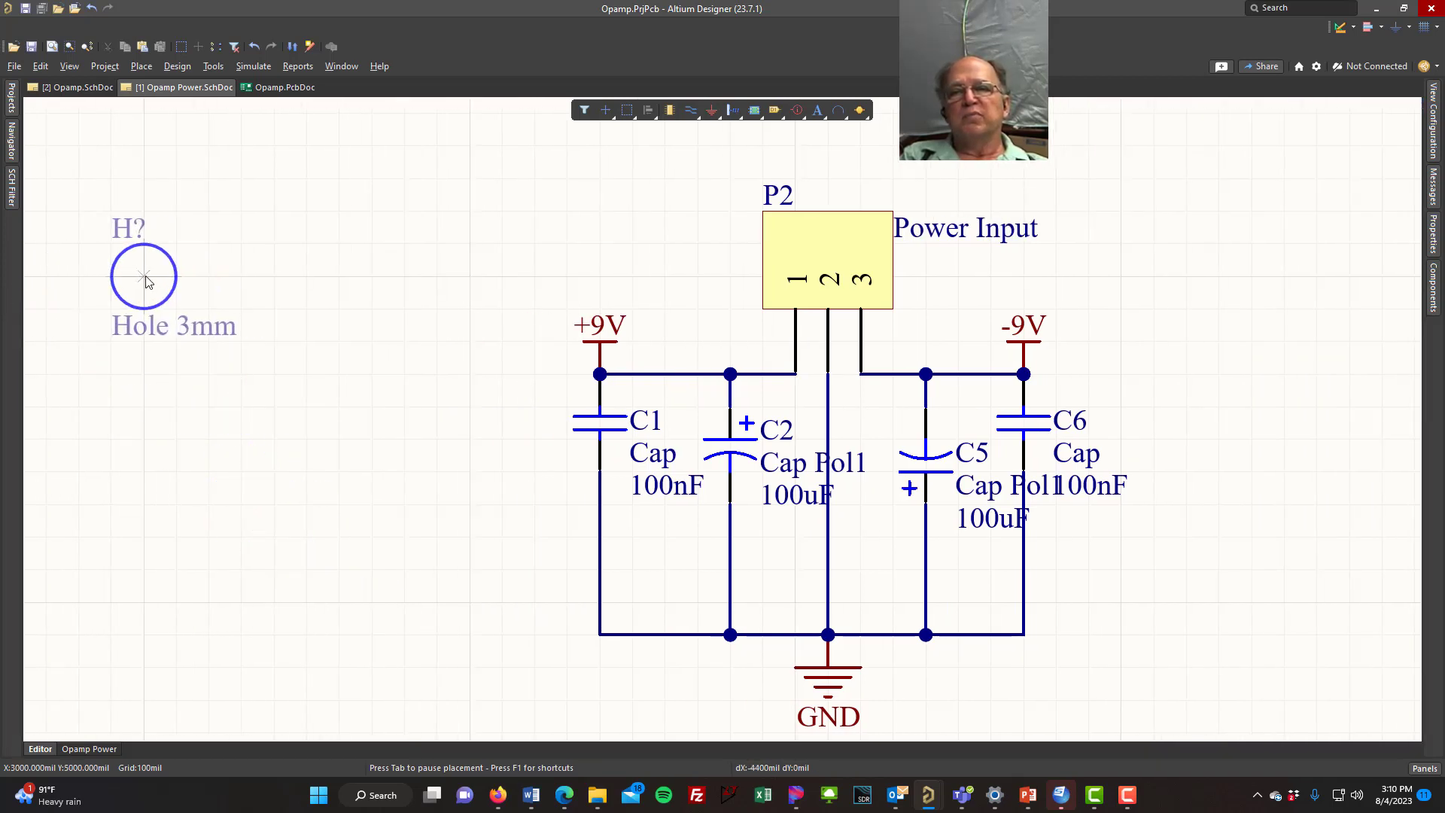
{"action": "left_click", "coordinate": [144, 276]}
{"action": "left_click", "coordinate": [464, 292]}
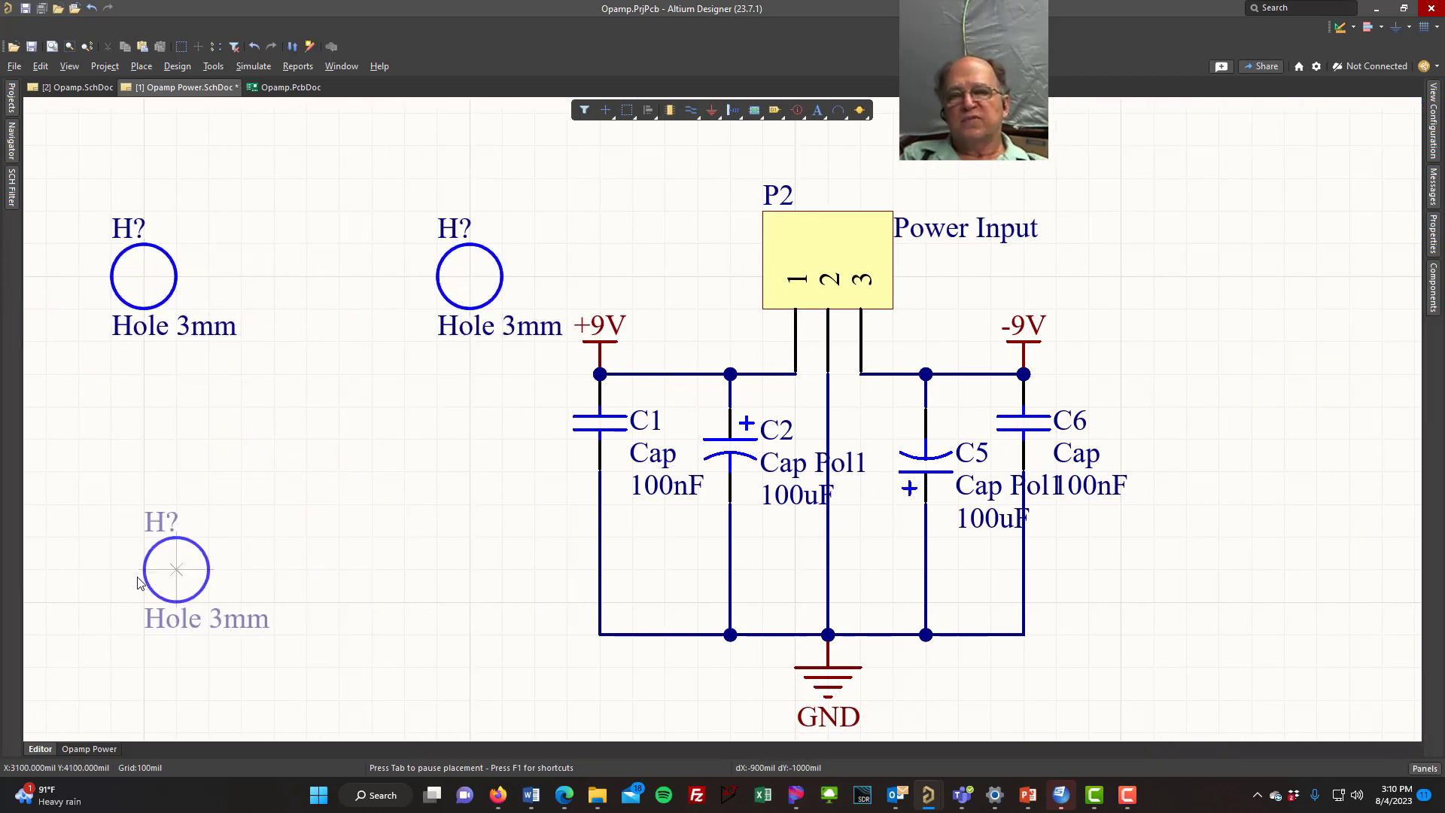
{"action": "left_click", "coordinate": [142, 616]}
{"action": "left_click", "coordinate": [466, 616]}
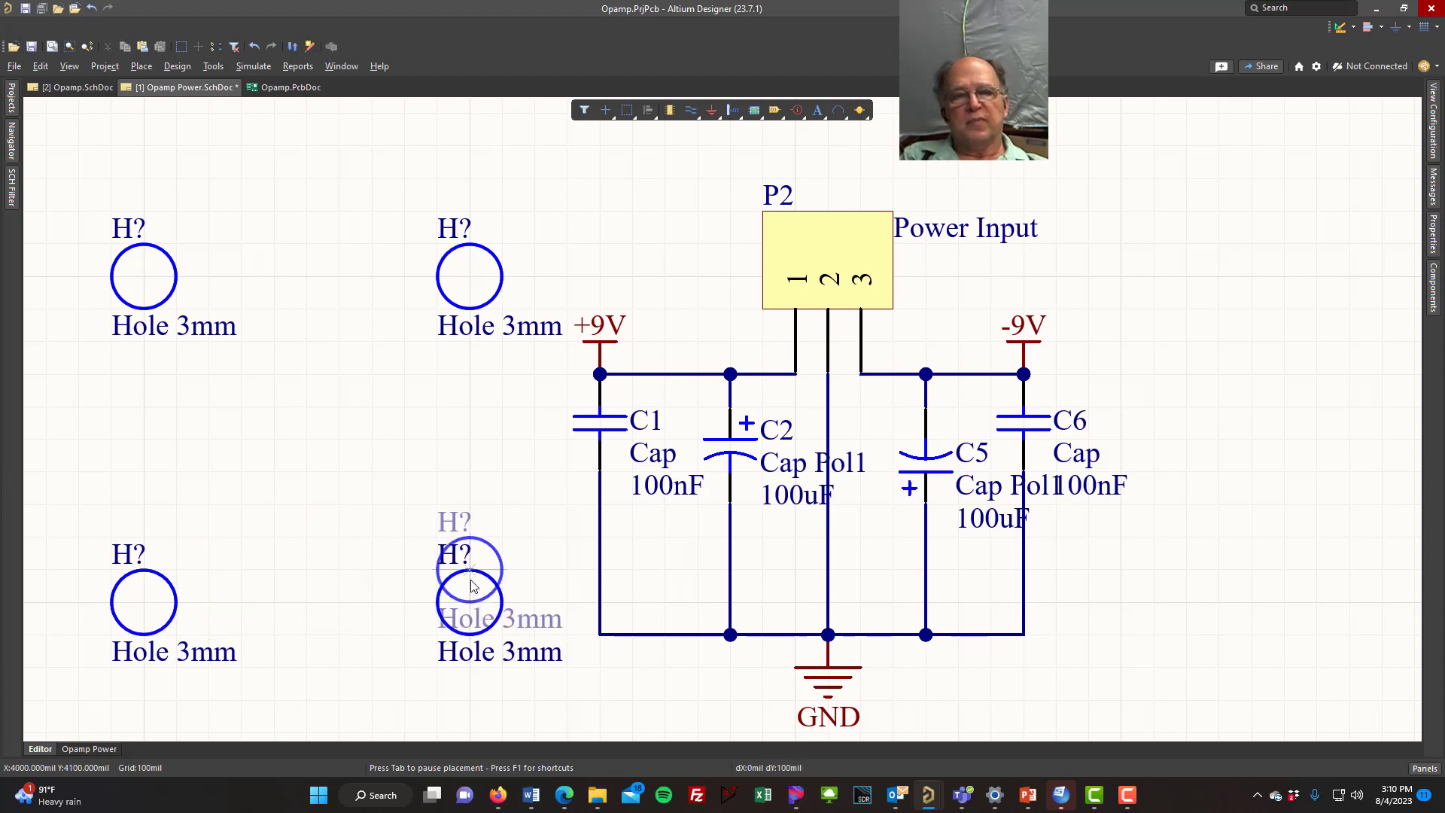
{"action": "right_click", "coordinate": [313, 503]}
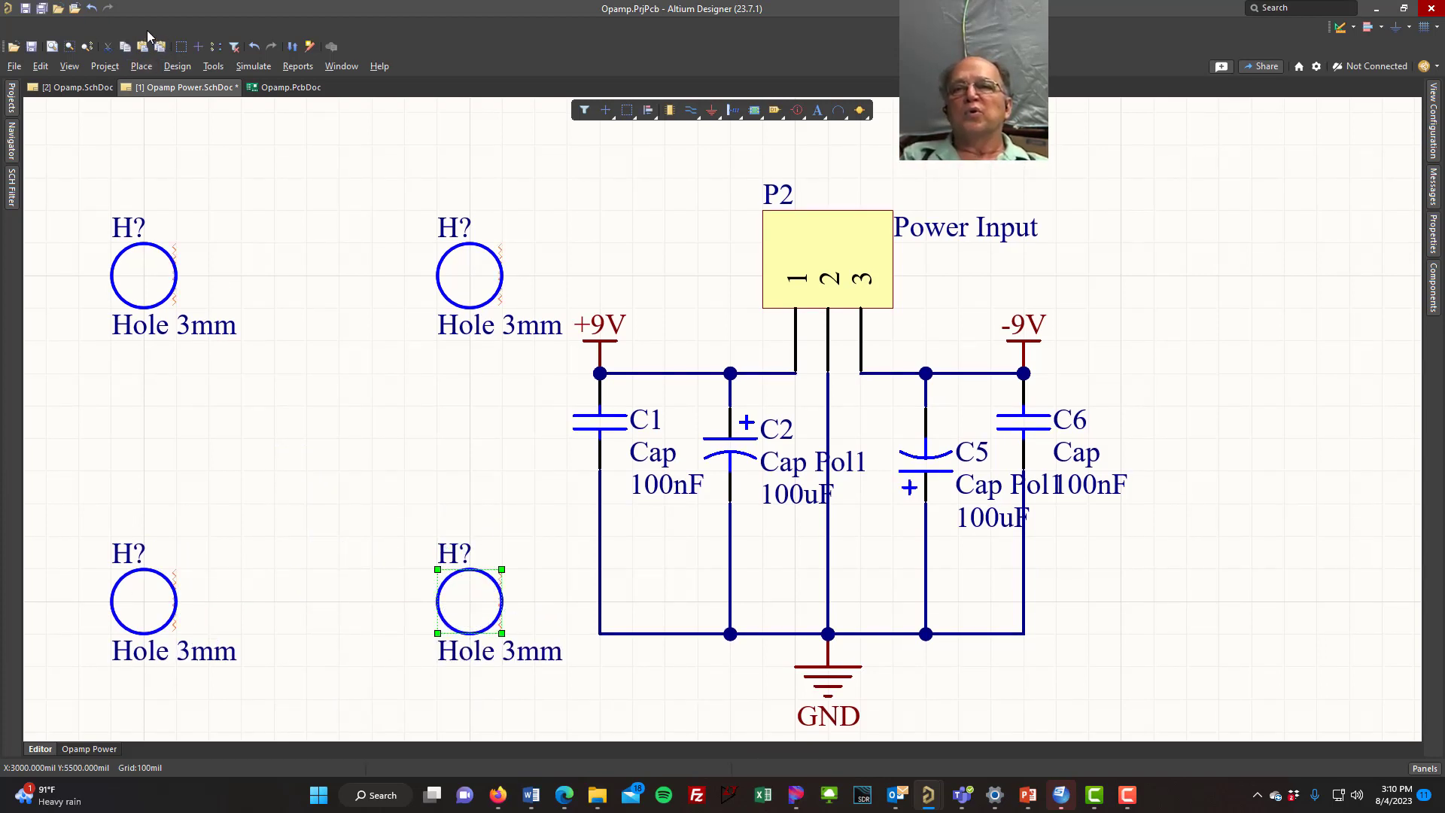
Quietly annotate the schematics so the four holes get unique designators, accepting the designator changes.
{"action": "left_click", "coordinate": [209, 65]}
{"action": "mouse_move", "coordinate": [340, 218]}
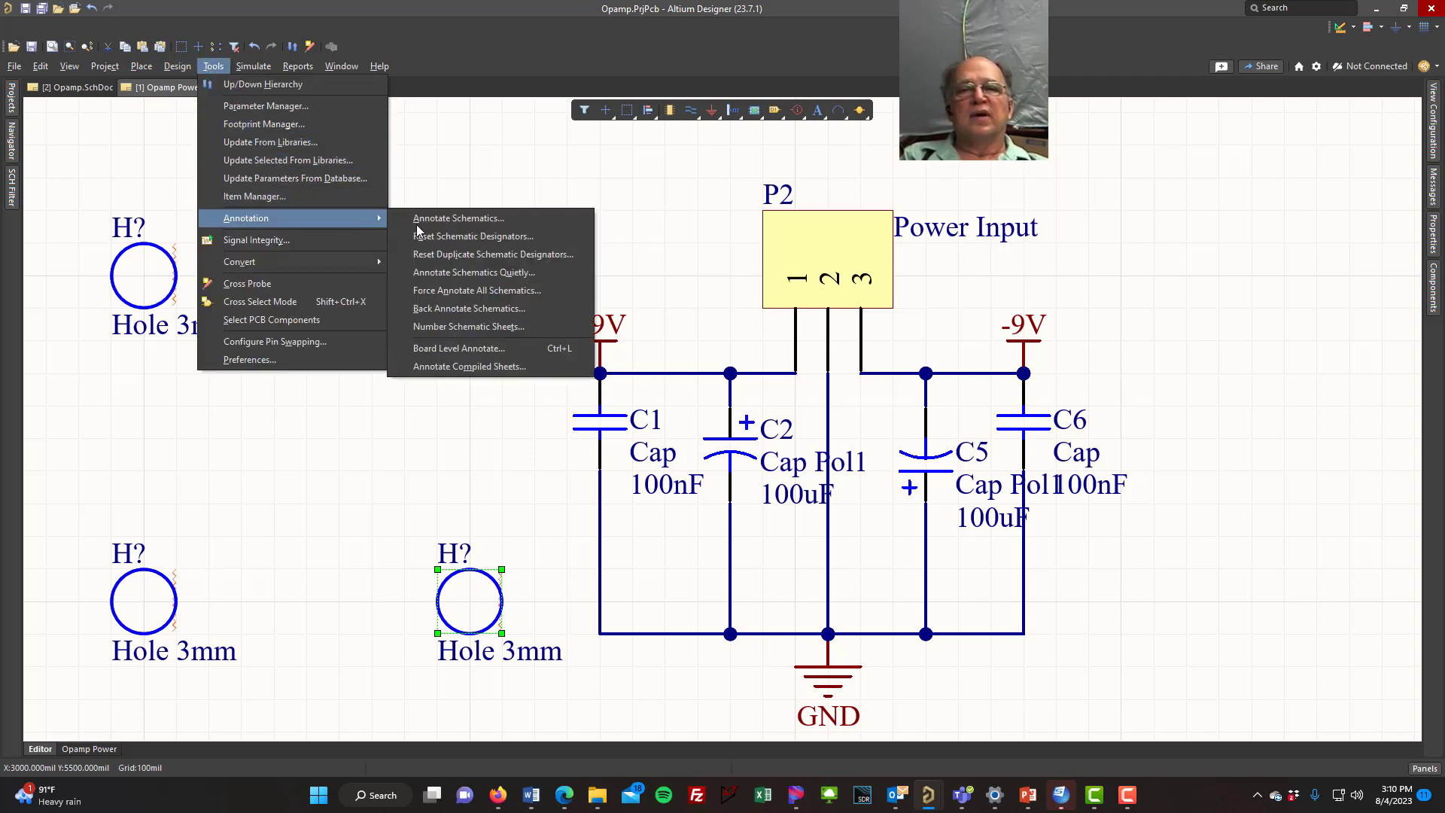
{"action": "left_click", "coordinate": [515, 282]}
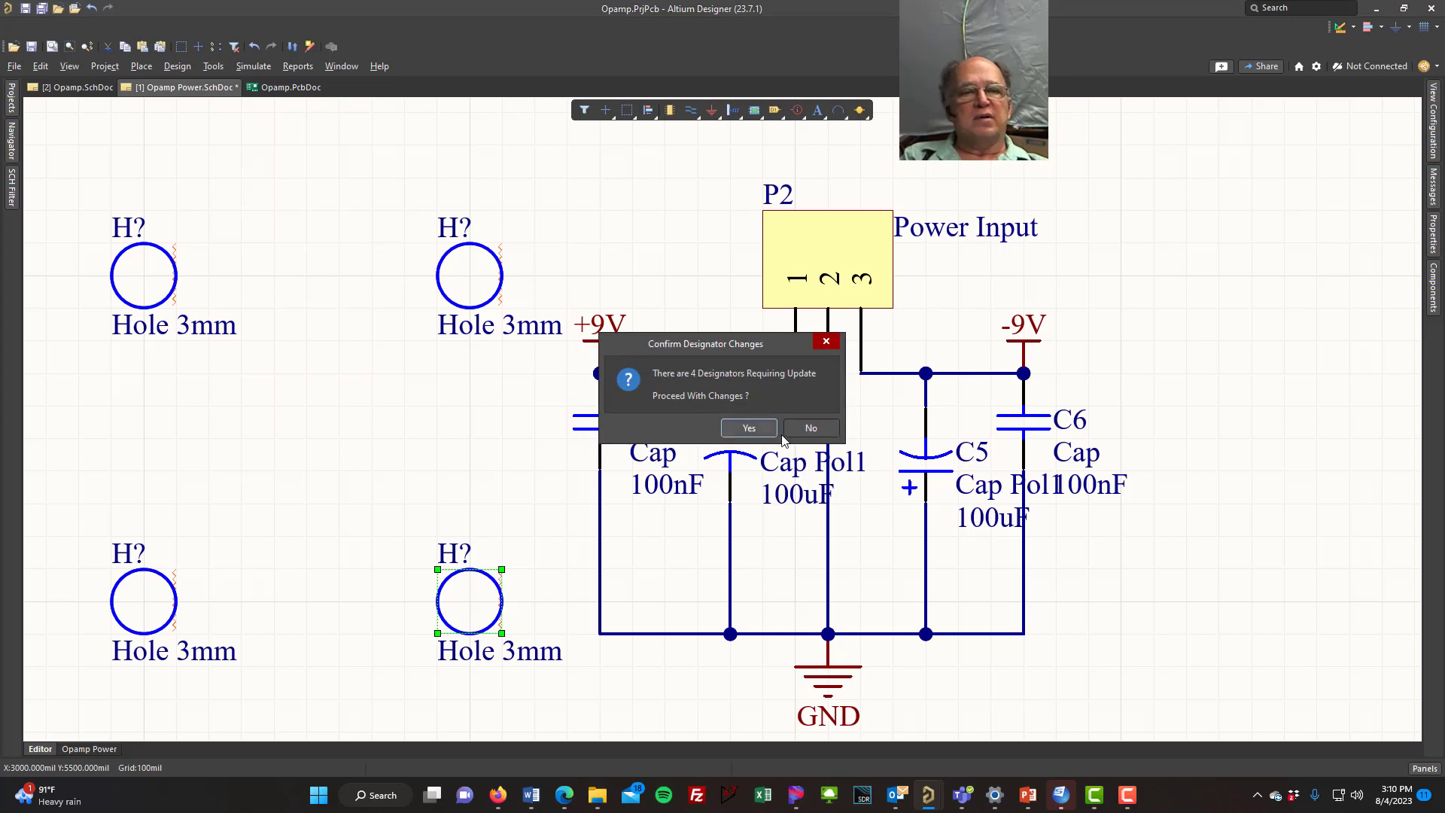
{"action": "left_click", "coordinate": [747, 429]}
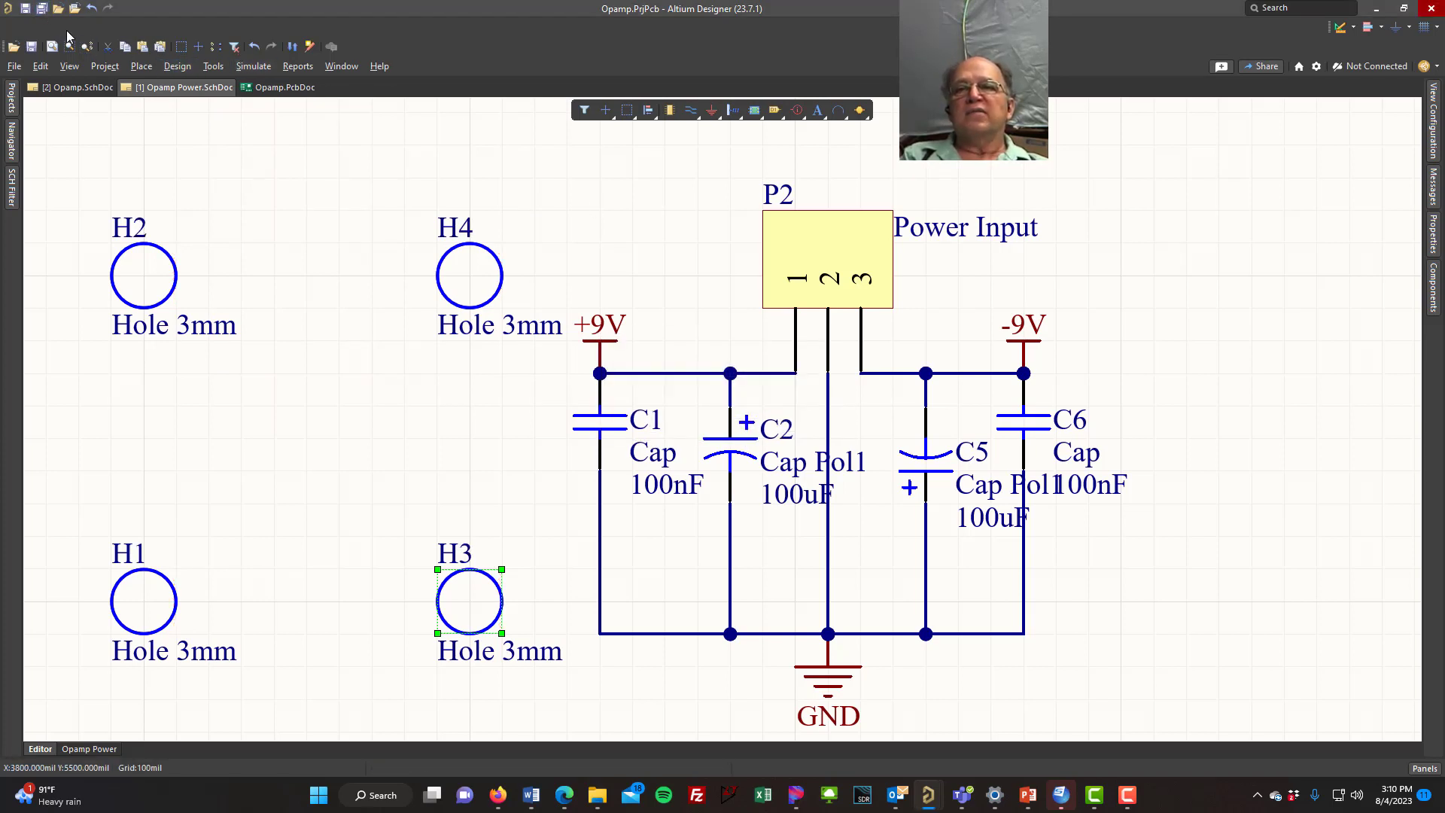
Update Opamp.PcbDoc with holes H1 to H4 by executing the engineering change order, and close it.
{"action": "left_click", "coordinate": [178, 66]}
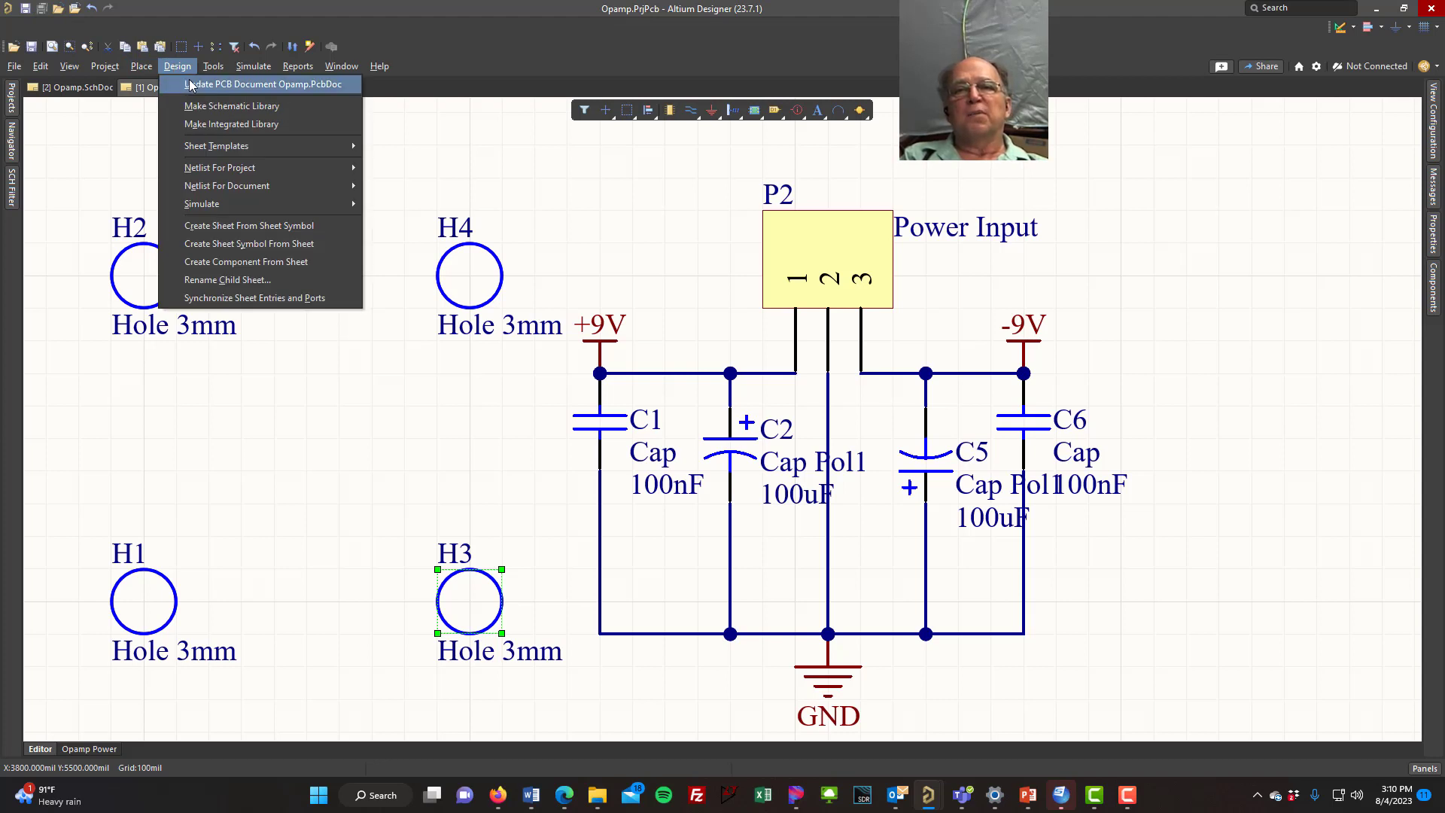
{"action": "left_click", "coordinate": [189, 84]}
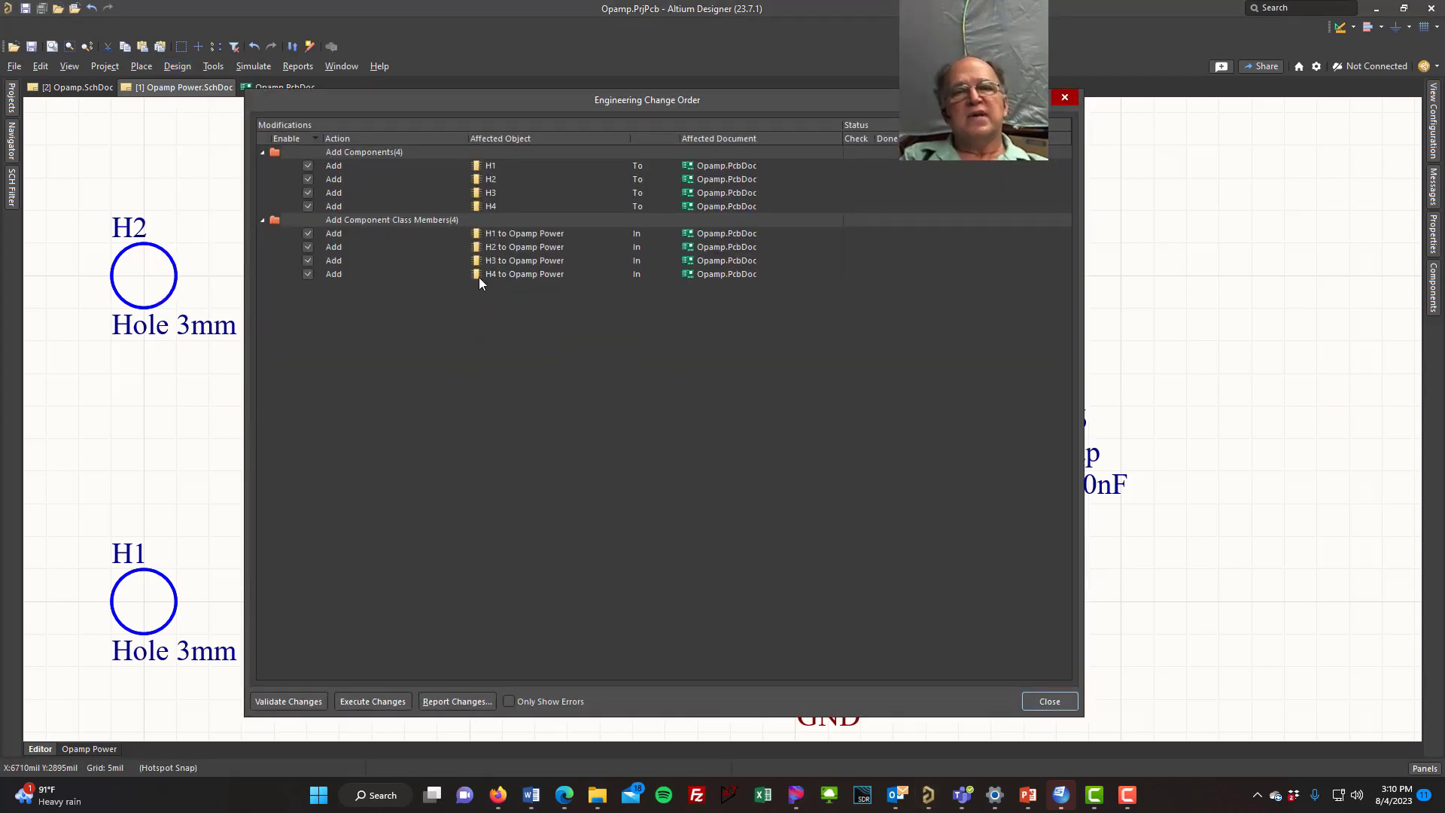
{"action": "left_click", "coordinate": [376, 702]}
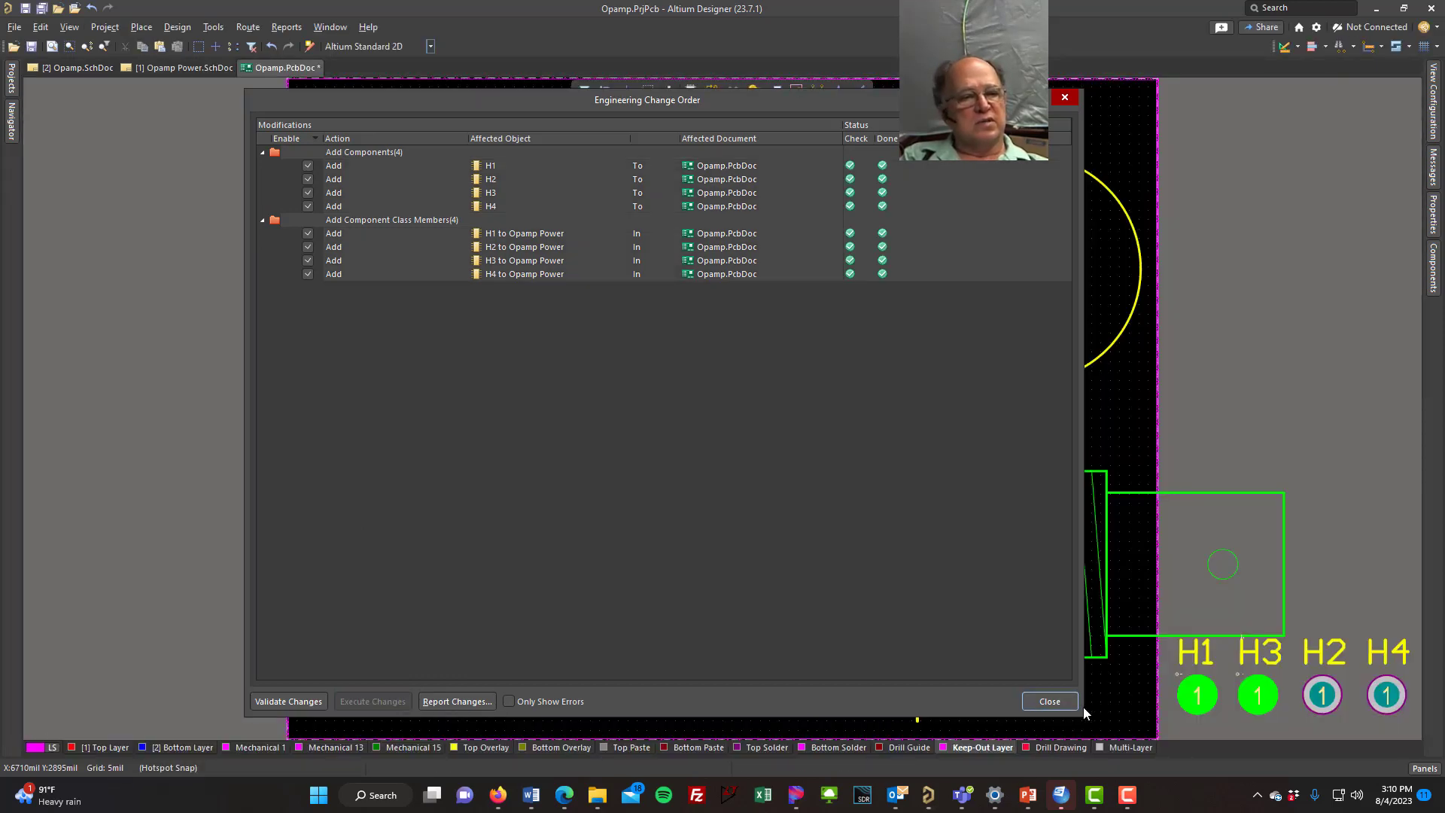
{"action": "left_click", "coordinate": [1068, 704]}
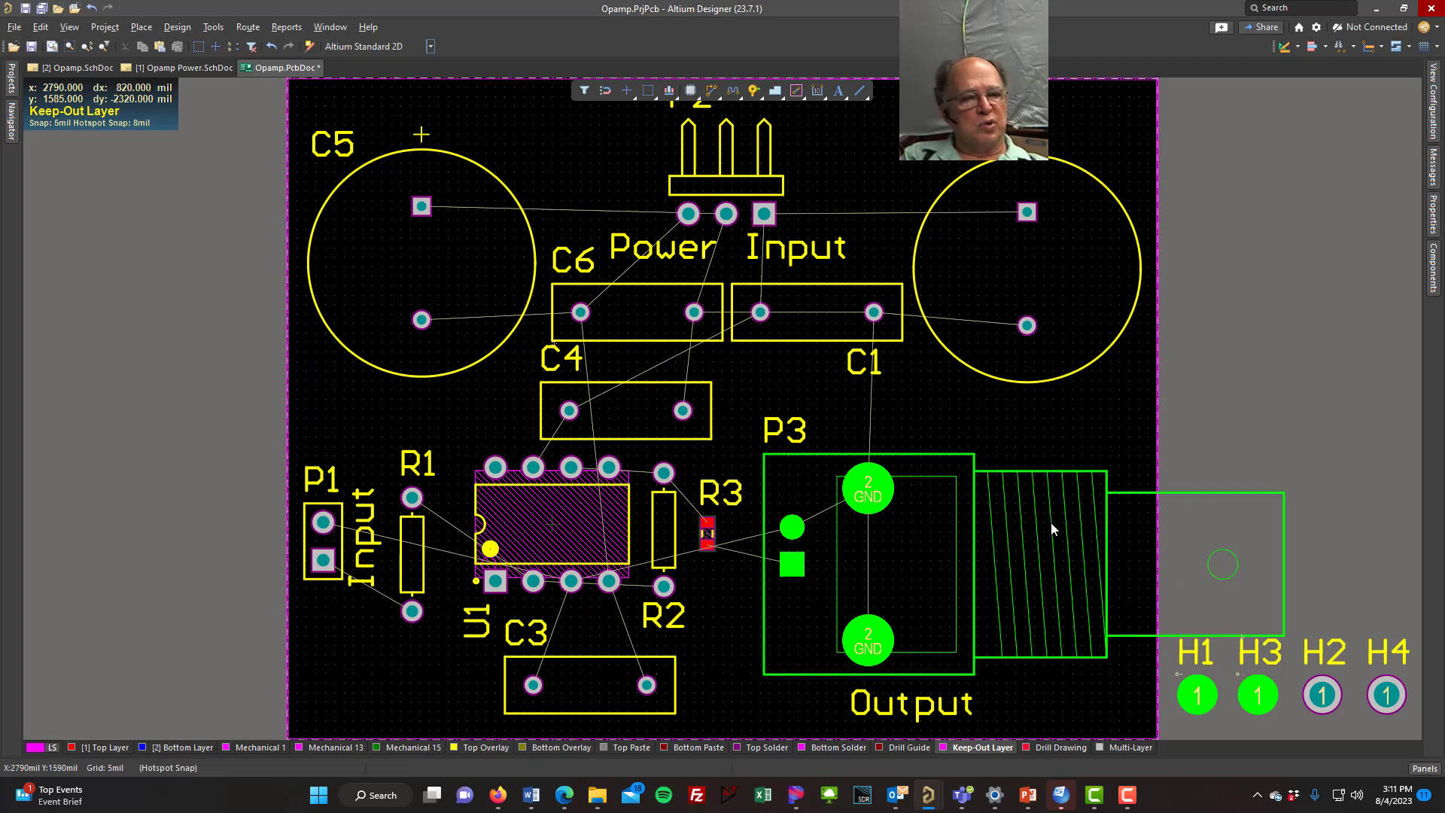
Move hole H1 to the board's lower-left corner and H2 to the upper-left corner, shifting C5 slightly to clear H2.
{"action": "left_click_drag", "start_coordinate": [1194, 712], "coordinate": [323, 704]}
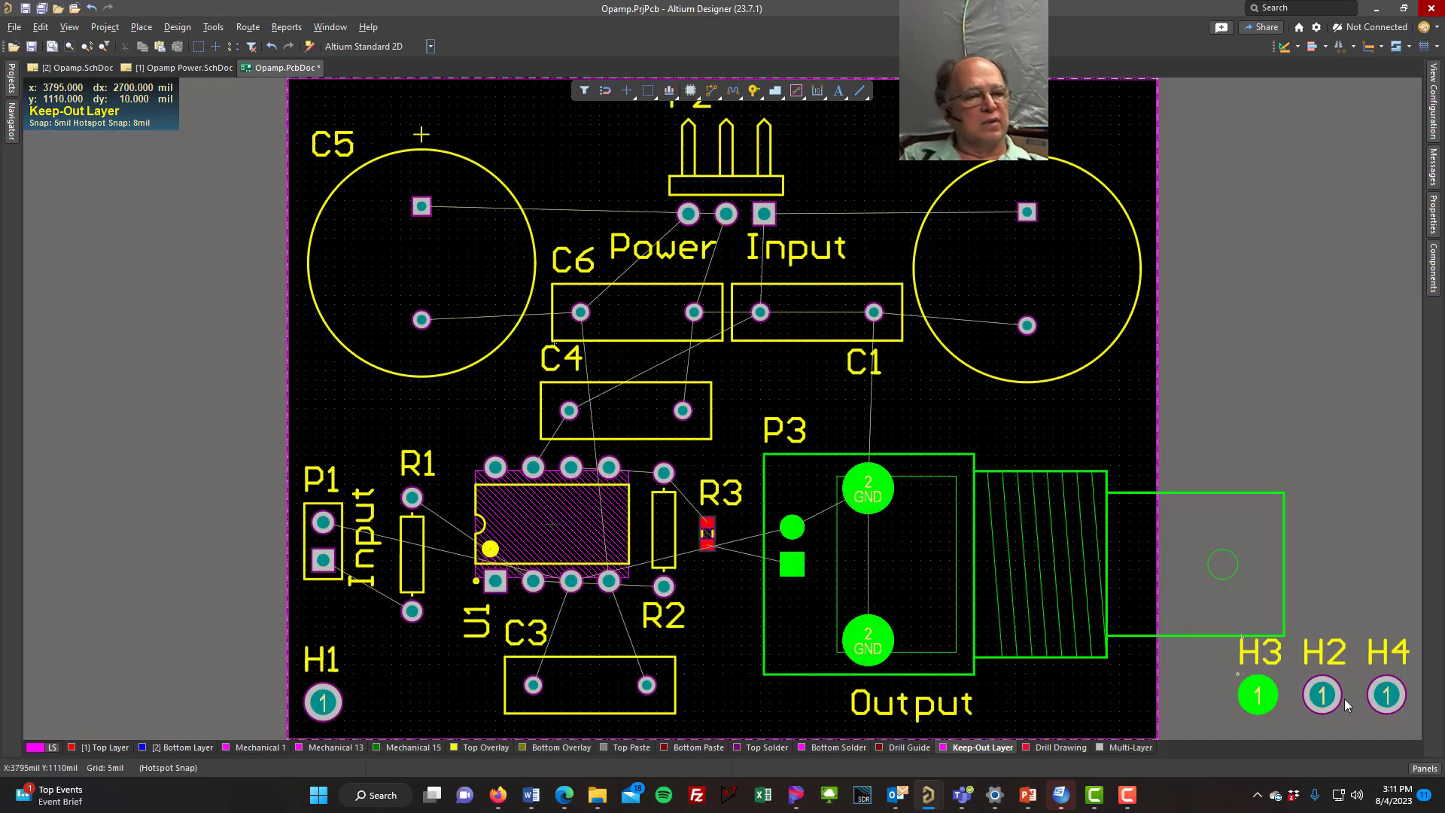
{"action": "left_click_drag", "start_coordinate": [1327, 696], "coordinate": [315, 257]}
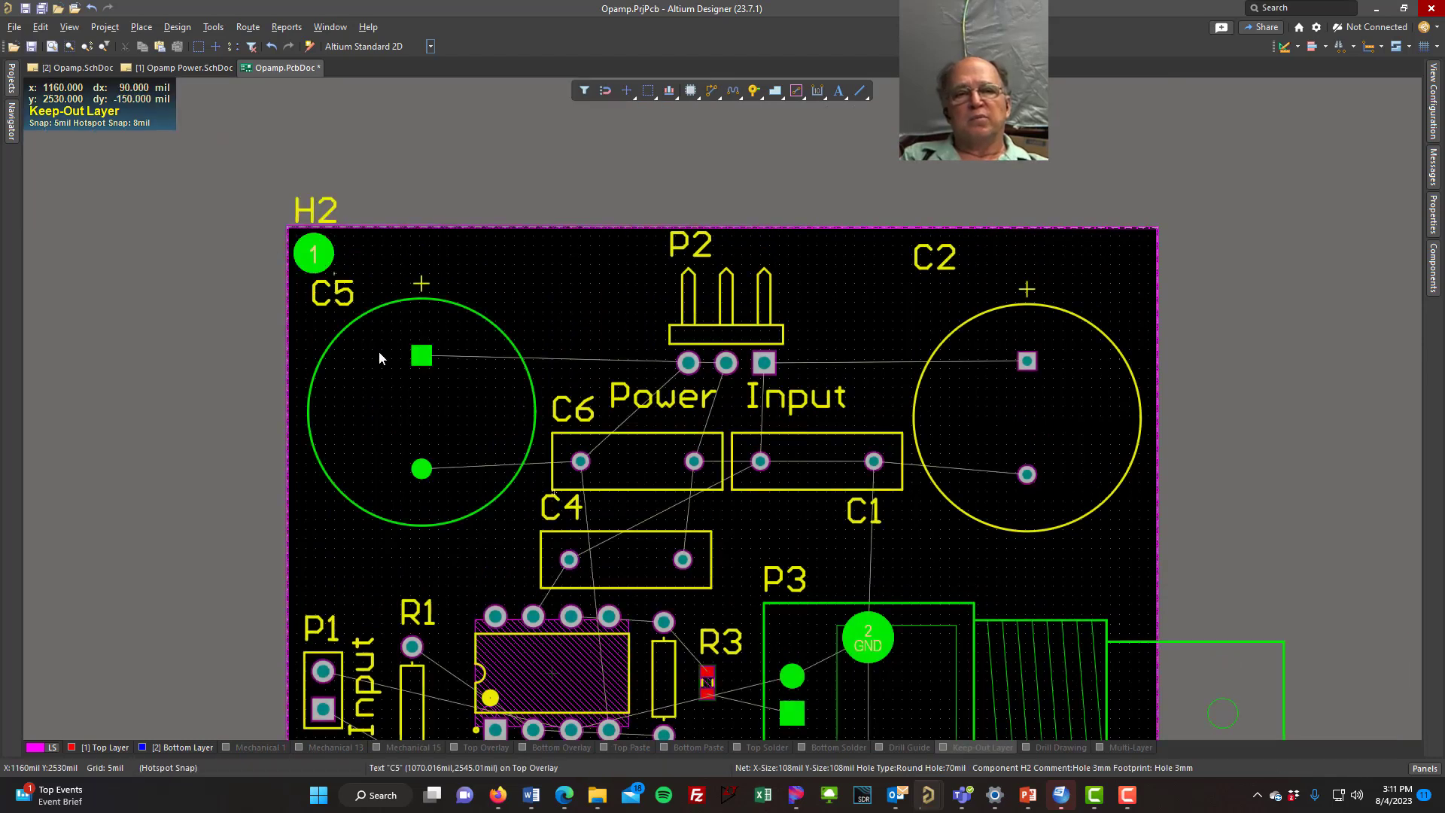
{"action": "left_click_drag", "start_coordinate": [400, 381], "coordinate": [413, 419]}
Move hole H3 into the board's upper-right corner and hole H4 into the lower-right corner.
{"action": "right_click_drag", "start_coordinate": [1199, 412], "coordinate": [934, 244]}
{"action": "left_click_drag", "start_coordinate": [987, 683], "coordinate": [866, 224]}
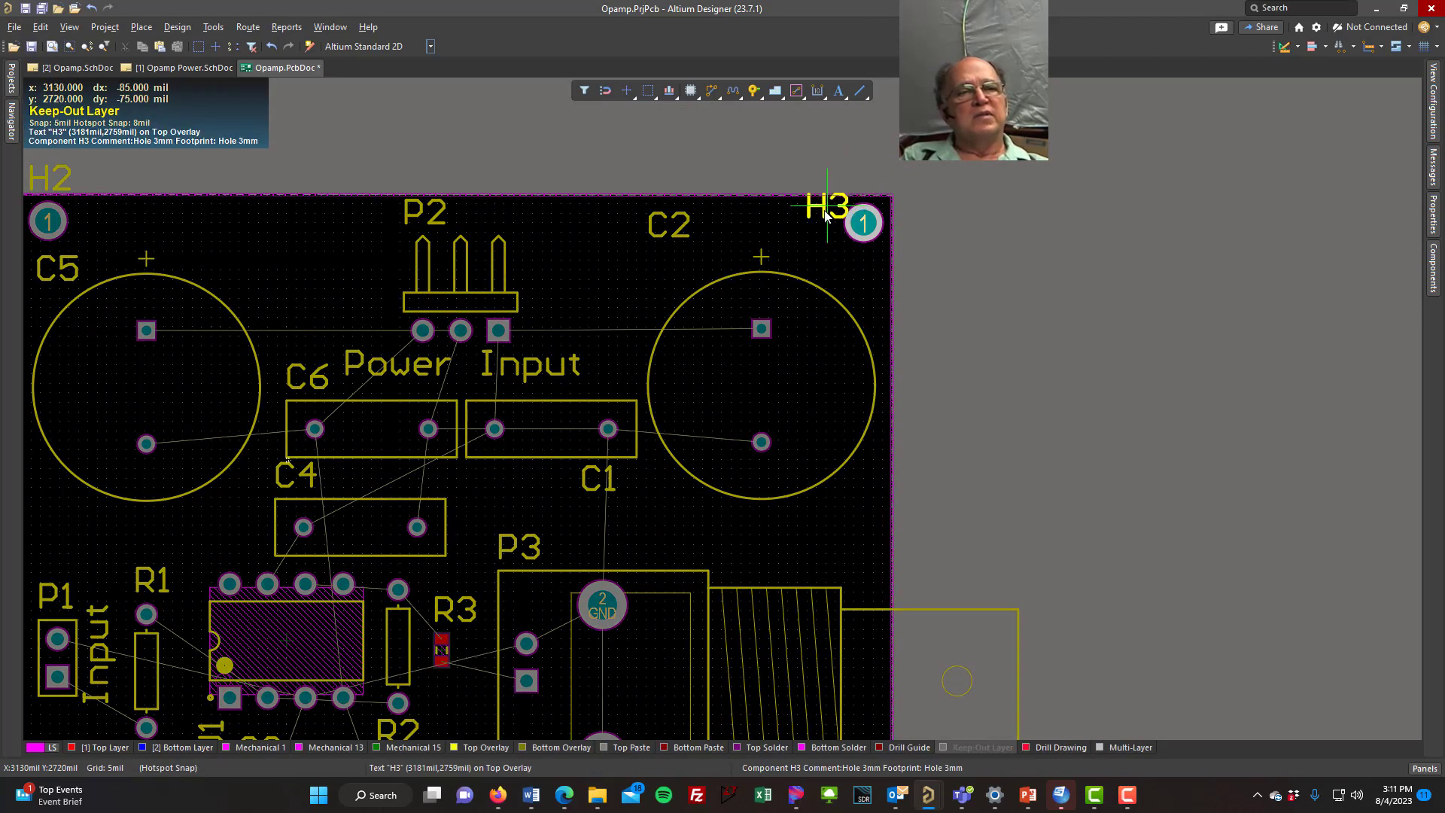
{"action": "right_click_drag", "start_coordinate": [1206, 551], "coordinate": [1171, 48]}
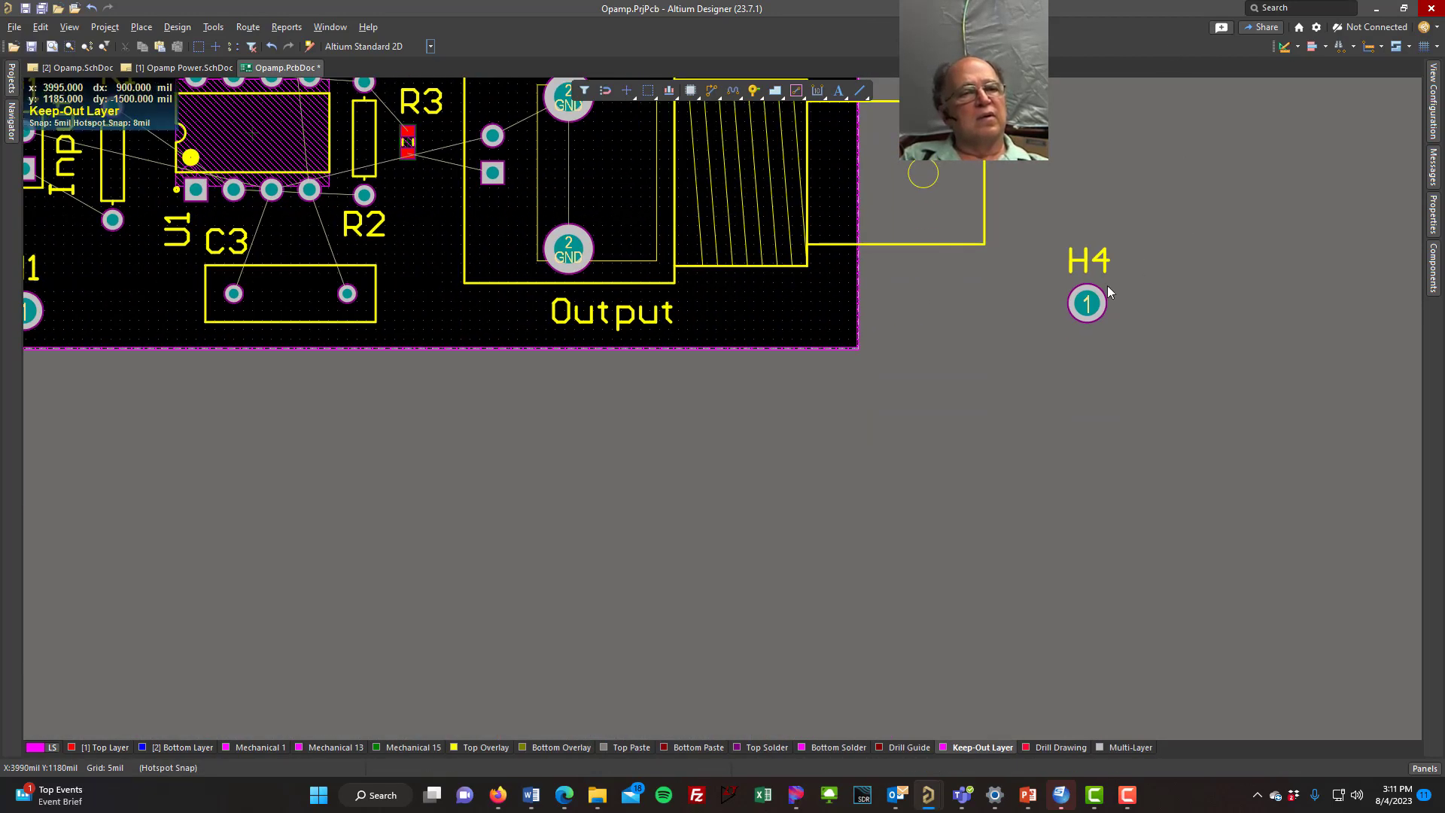
{"action": "left_click_drag", "start_coordinate": [1088, 301], "coordinate": [824, 317]}
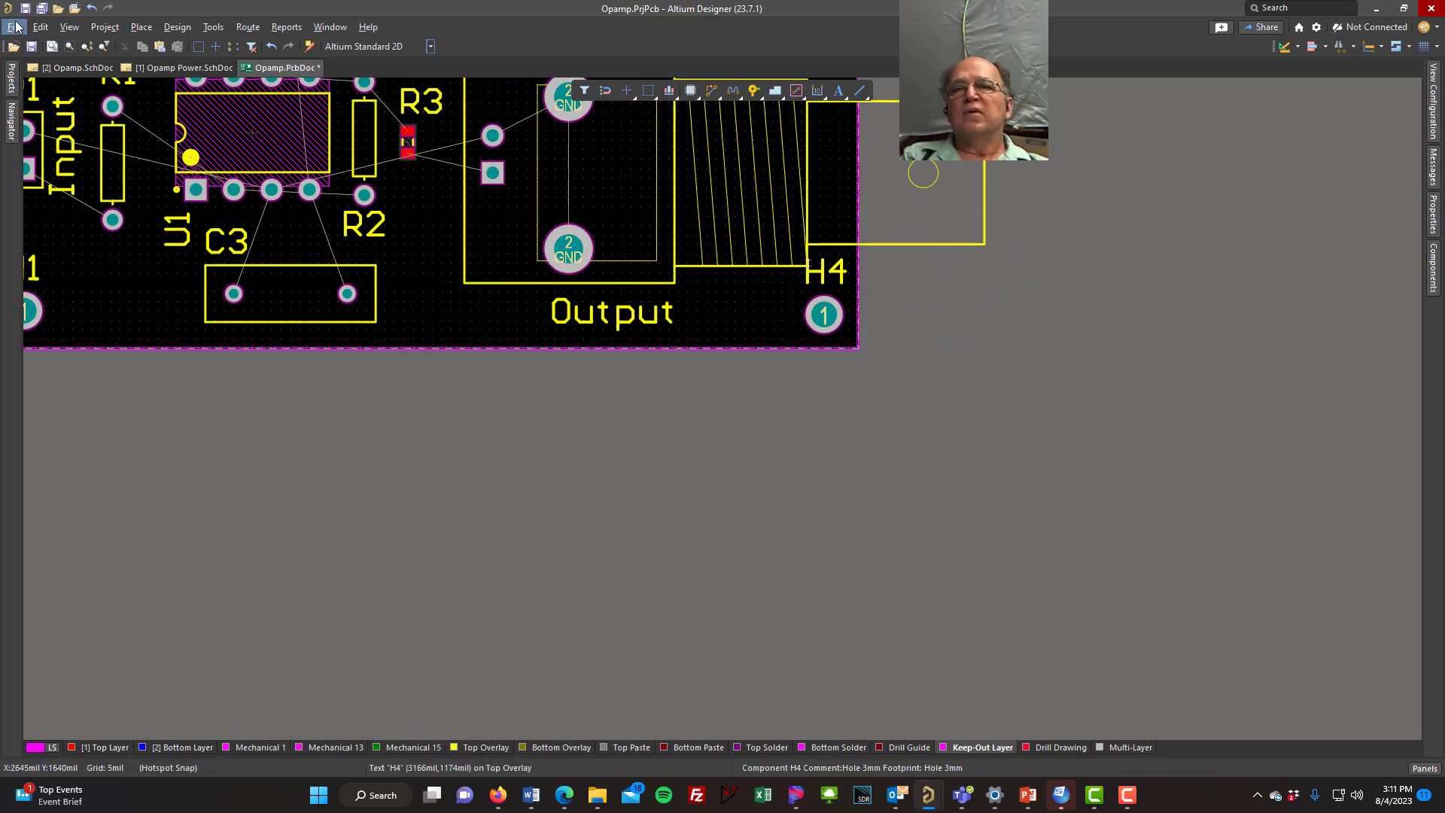
{"action": "left_click", "coordinate": [65, 28]}
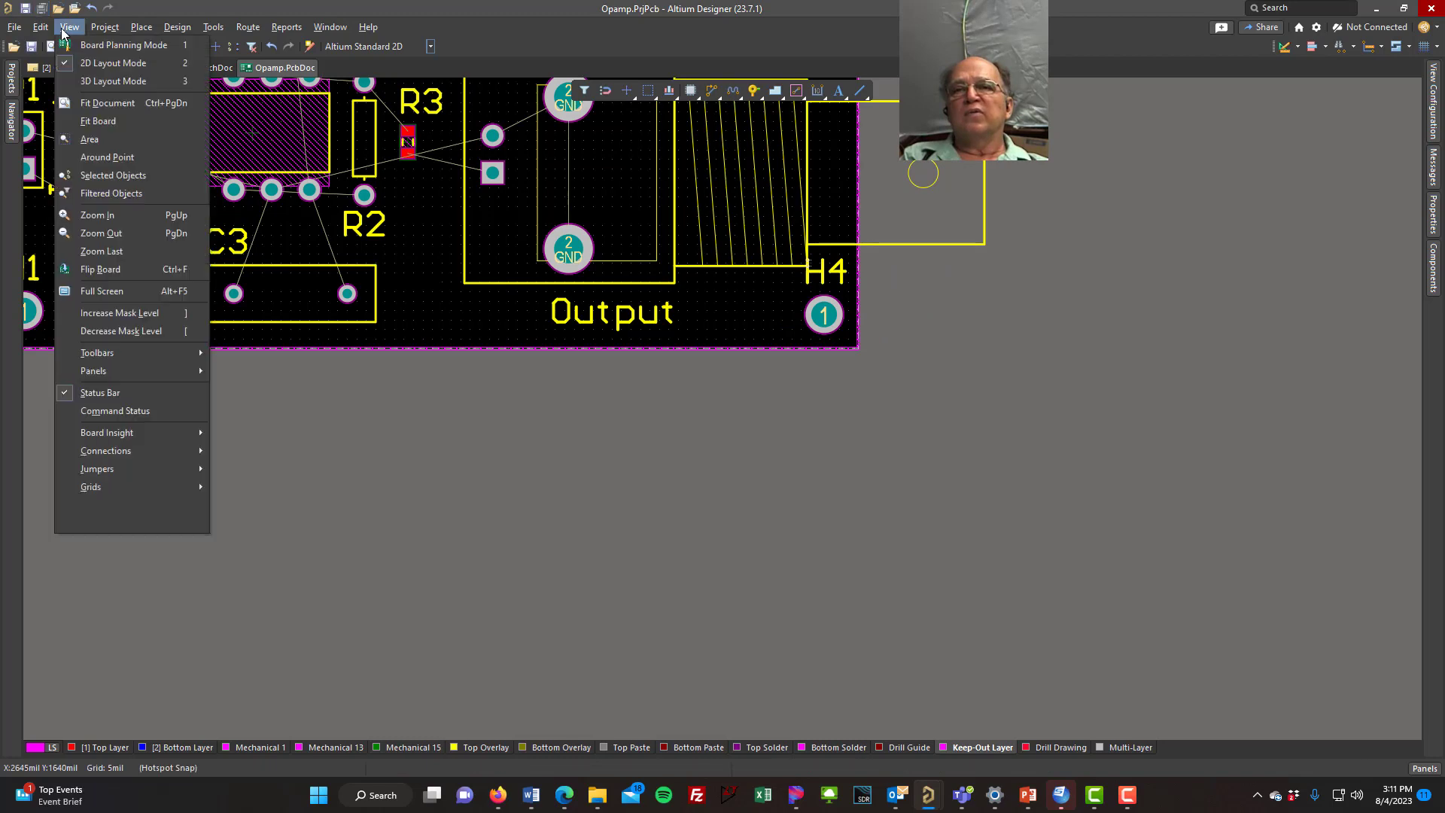
{"action": "left_click", "coordinate": [106, 121]}
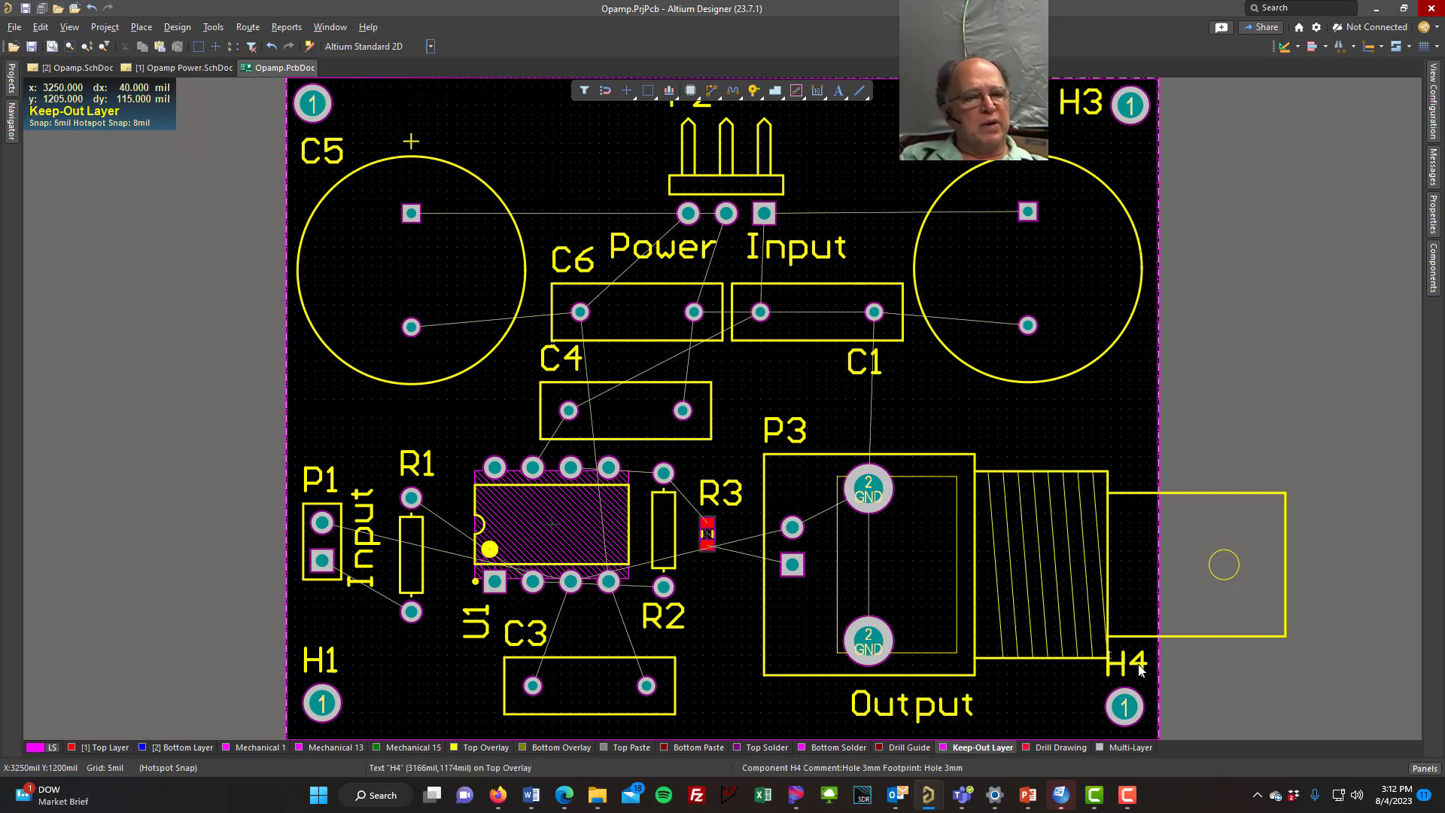
Move the H4 designator off the P3 connector outline to just left of its hole.
{"action": "mouse_move", "coordinate": [872, 647]}
{"action": "left_mouse_down"}
{"action": "mouse_move", "coordinate": [854, 649]}
{"action": "mouse_move", "coordinate": [871, 646]}
{"action": "left_mouse_up"}
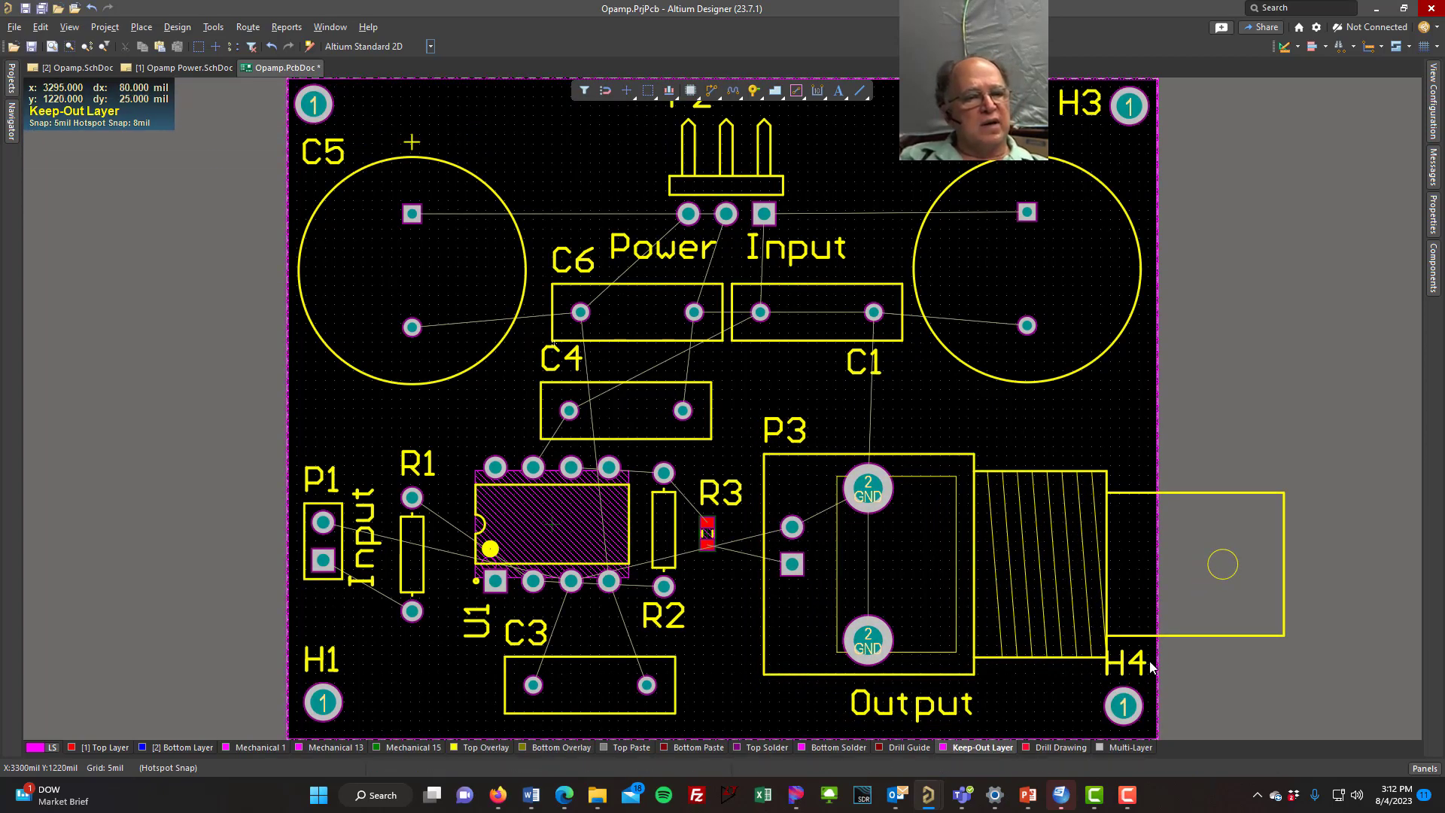
{"action": "mouse_move", "coordinate": [869, 646]}
{"action": "left_mouse_down"}
{"action": "mouse_move", "coordinate": [833, 660]}
{"action": "mouse_move", "coordinate": [871, 647]}
{"action": "left_mouse_up"}
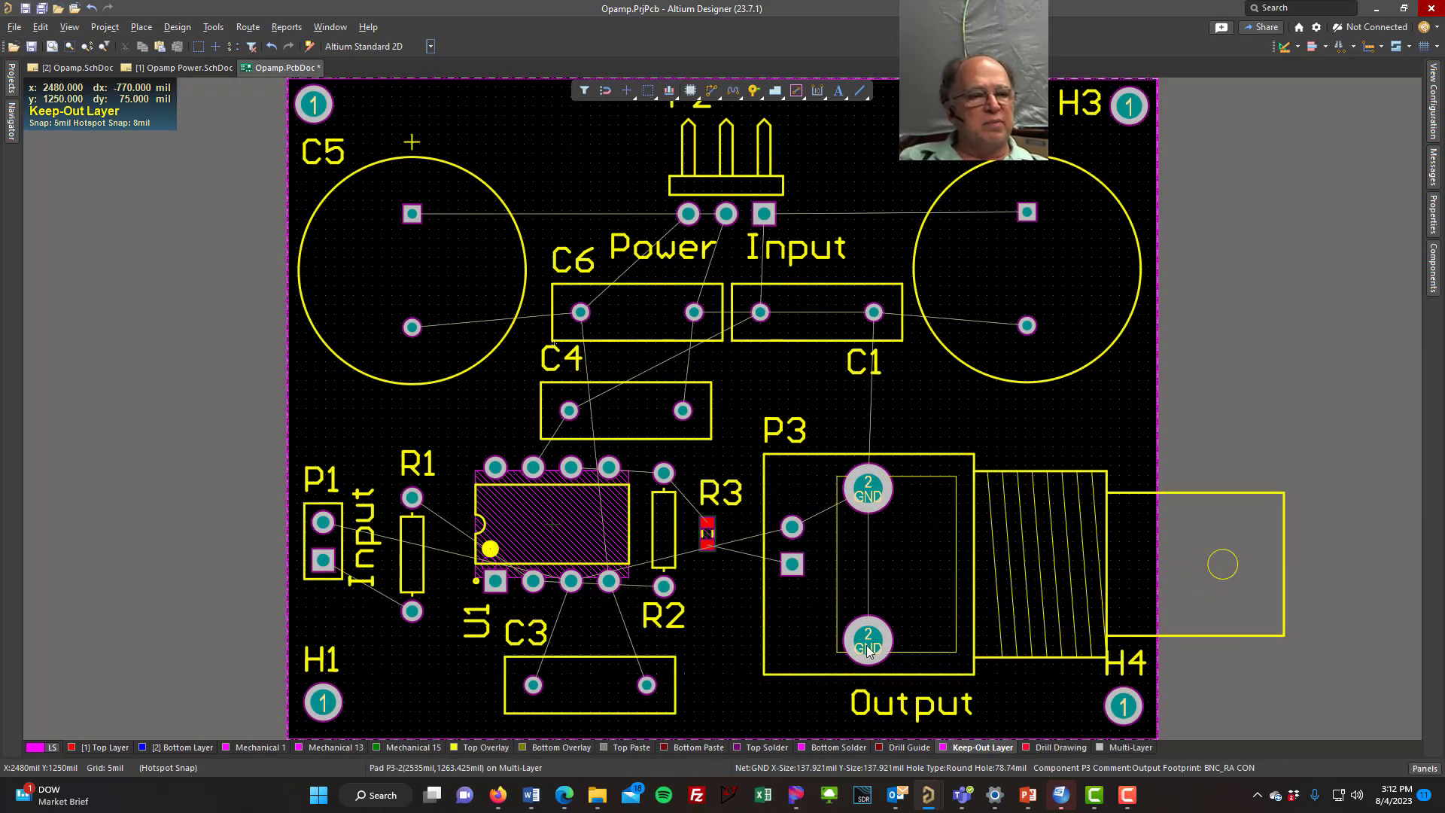
{"action": "left_click", "coordinate": [1146, 668]}
{"action": "left_click_drag", "start_coordinate": [1146, 668], "coordinate": [1069, 712]}
{"action": "left_click", "coordinate": [1284, 305]}
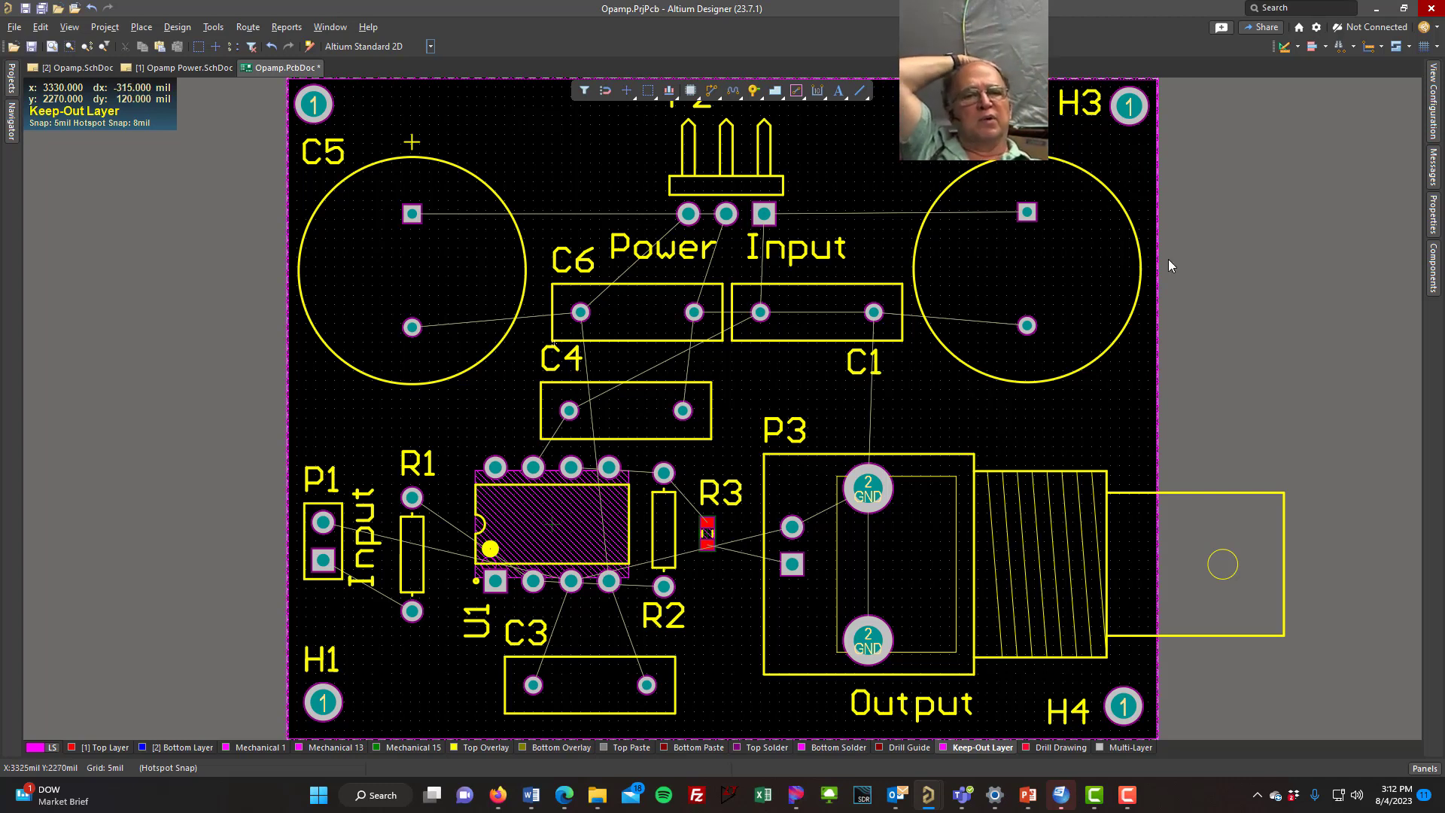
Try placing the C4 and C6 designators side by side between the two capacitor outlines.
{"action": "mouse_move", "coordinate": [558, 362]}
{"action": "left_mouse_down"}
{"action": "mouse_move", "coordinate": [508, 391]}
{"action": "mouse_move", "coordinate": [514, 410]}
{"action": "mouse_move", "coordinate": [543, 367]}
{"action": "mouse_move", "coordinate": [582, 365]}
{"action": "left_mouse_up"}
{"action": "left_click_drag", "start_coordinate": [579, 262], "coordinate": [657, 366]}
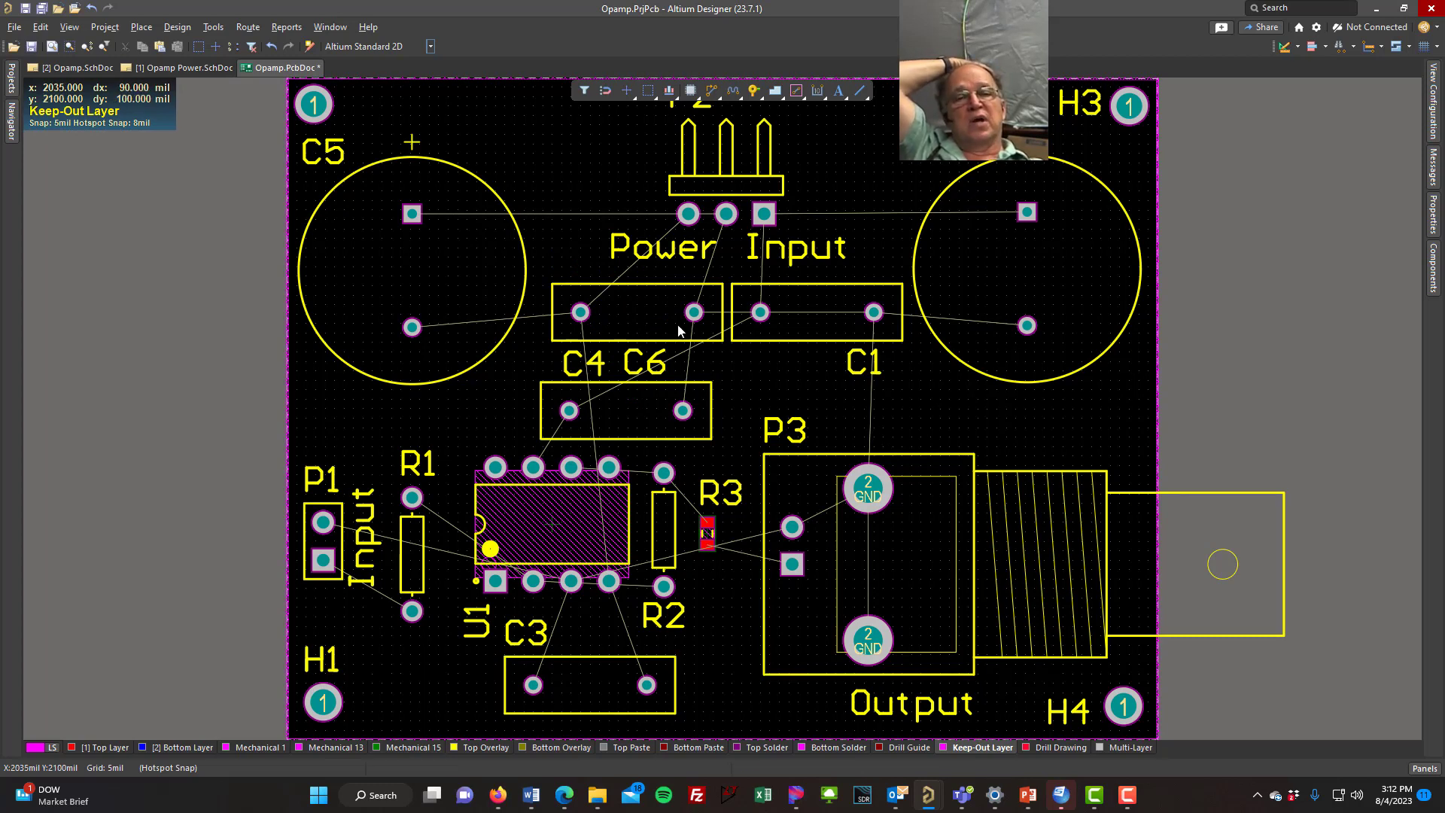
Place the C6 designator above its capacitor's left end and the C4 designator just left of its own outline.
{"action": "left_click_drag", "start_coordinate": [634, 375], "coordinate": [570, 267]}
{"action": "left_click_drag", "start_coordinate": [584, 364], "coordinate": [513, 409]}
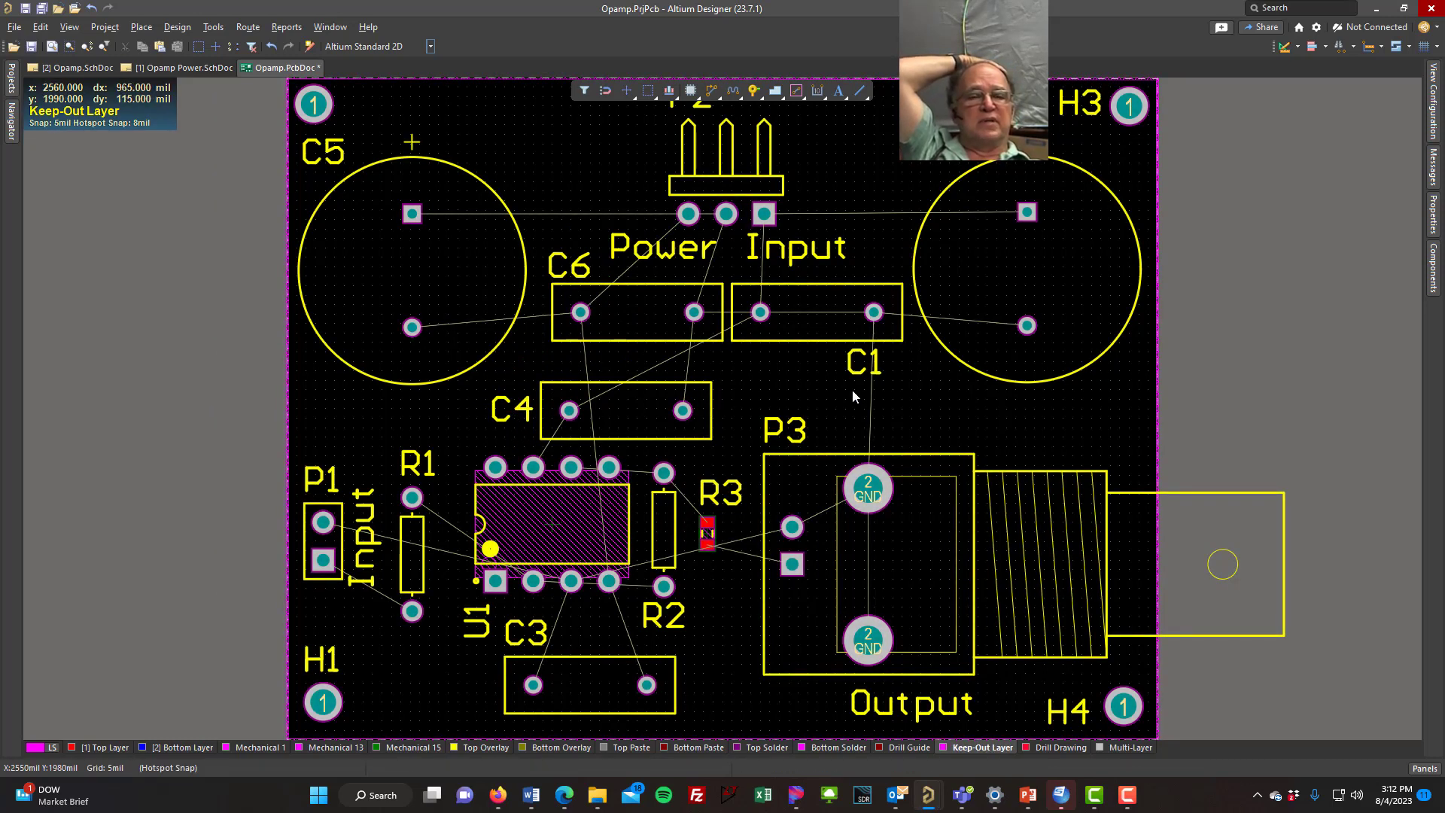